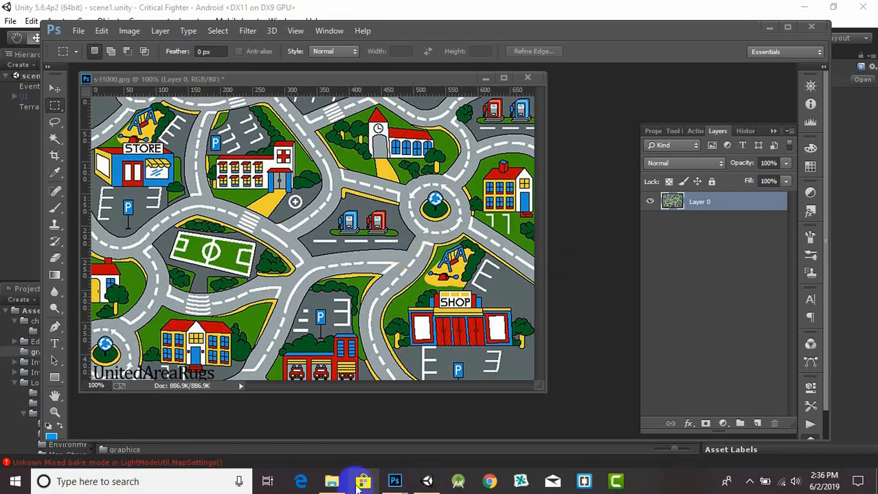
pyautogui.click(332, 482)
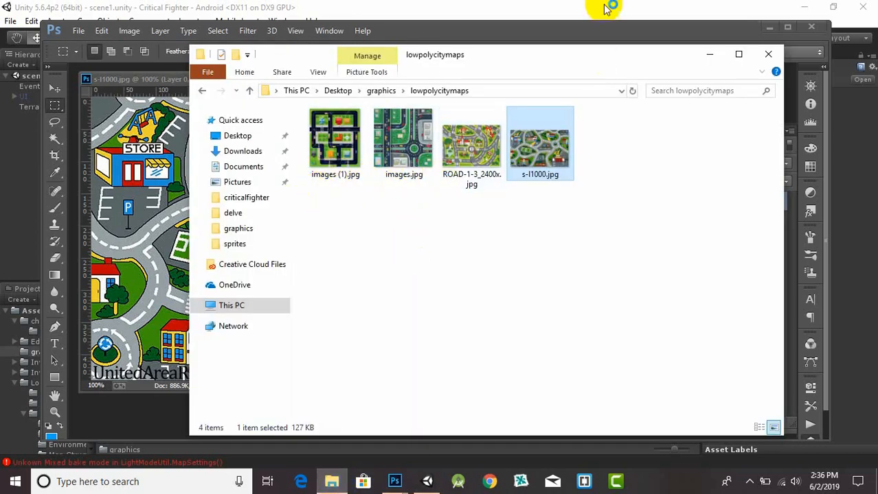
pyautogui.click(598, 36)
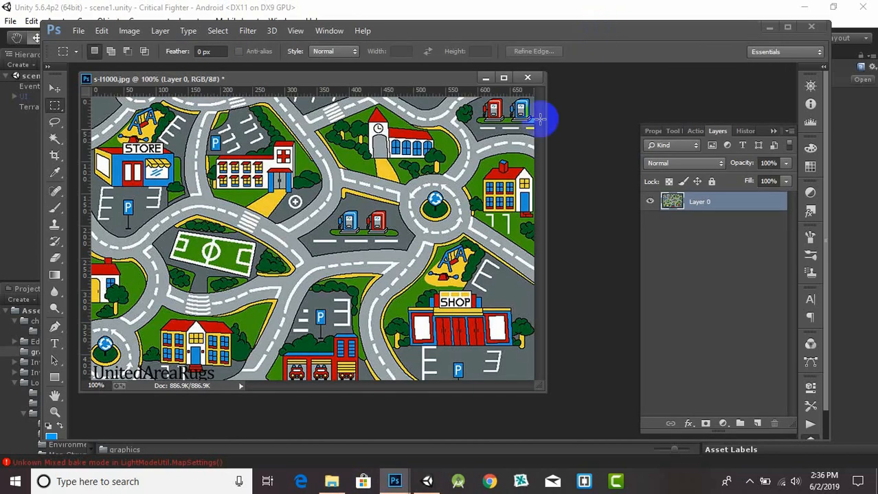
pyautogui.moveTo(440, 97); pyautogui.dragTo(480, 116)
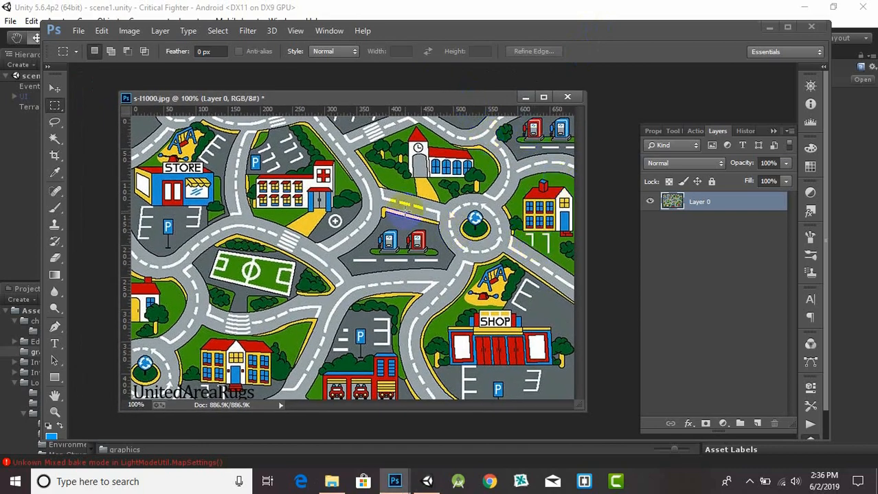
# Set the map image's width to 260 pixels in the Image Size settings, keeping its proportions linked
pyautogui.click(130, 31)
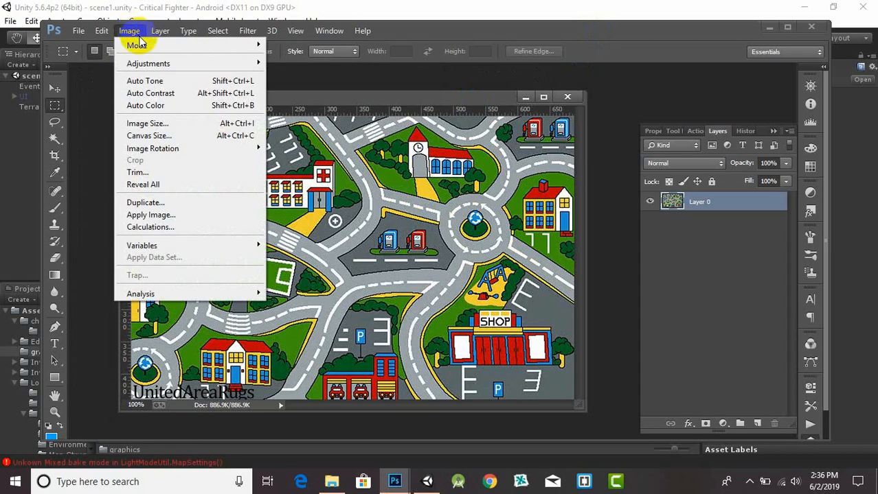
pyautogui.click(161, 123)
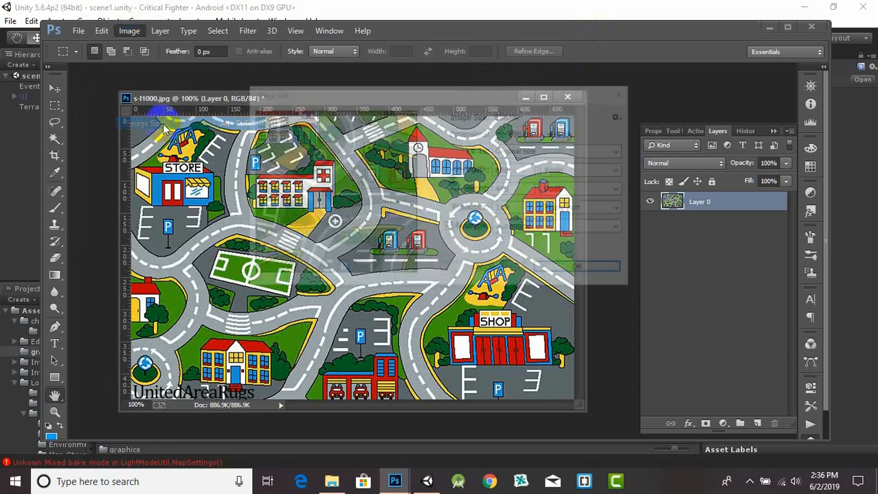
pyautogui.moveTo(523, 95); pyautogui.dragTo(596, 176)
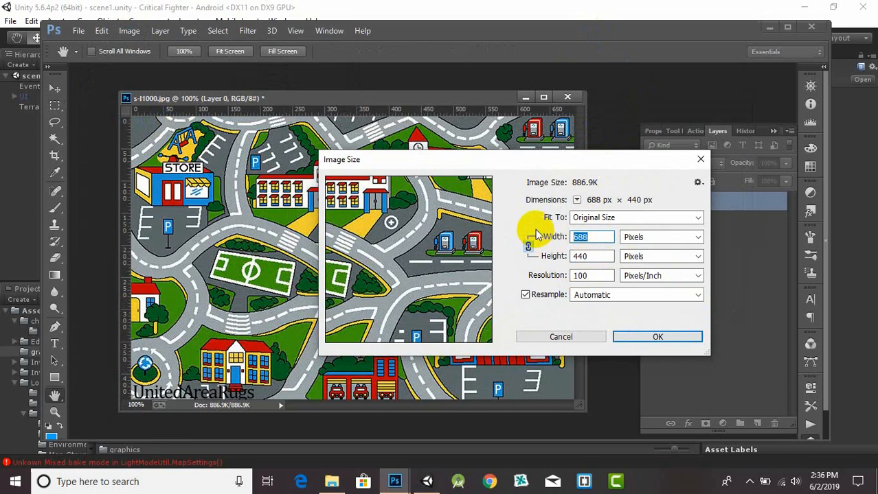
pyautogui.write('200')
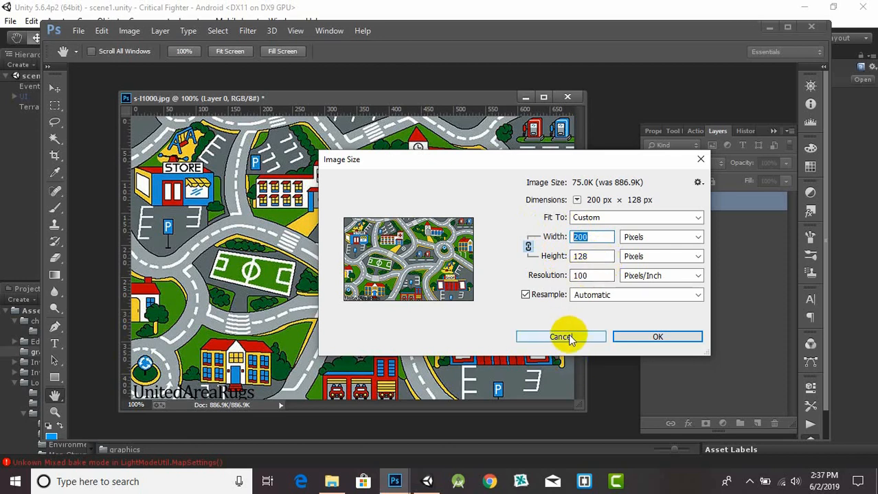
pyautogui.click(583, 238)
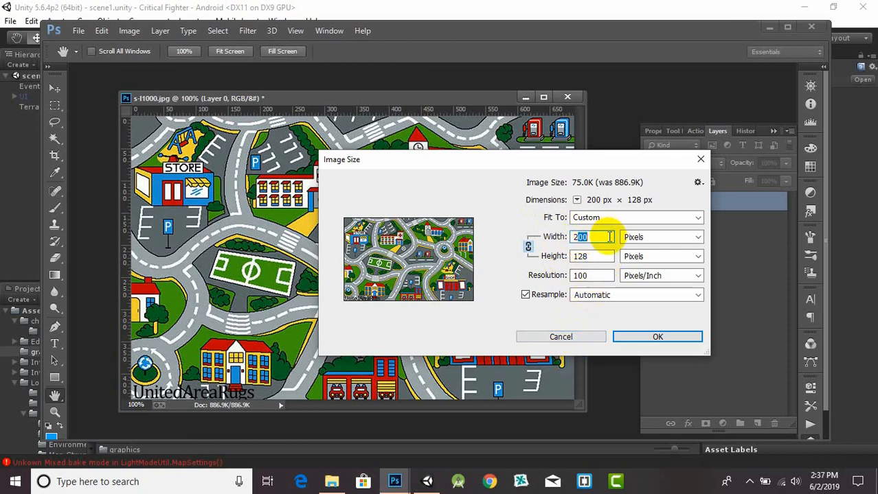
pyautogui.write('260')
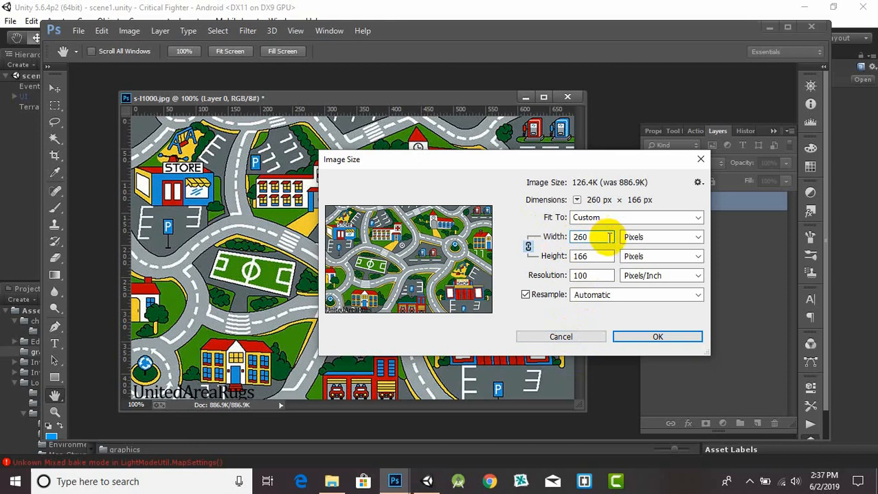
# Switch to Unity and set the terrain's resolution to a width of 260 and a length of 166
pyautogui.click(435, 484)
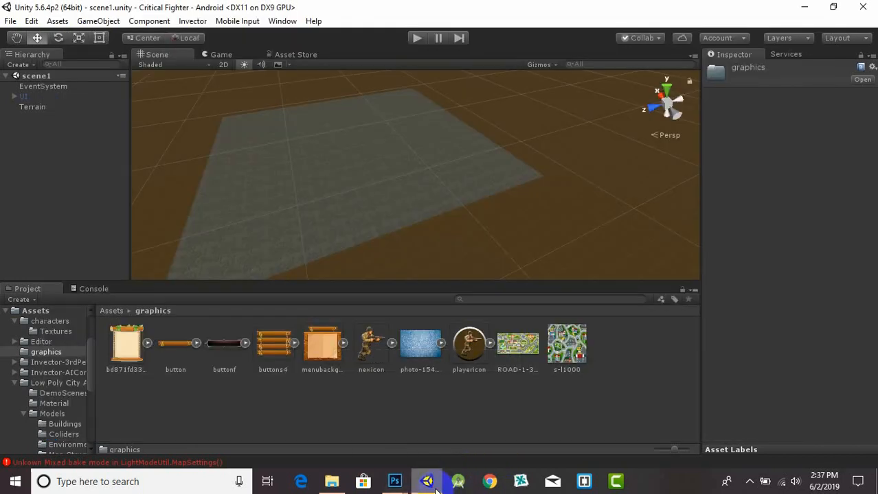
pyautogui.click(395, 194)
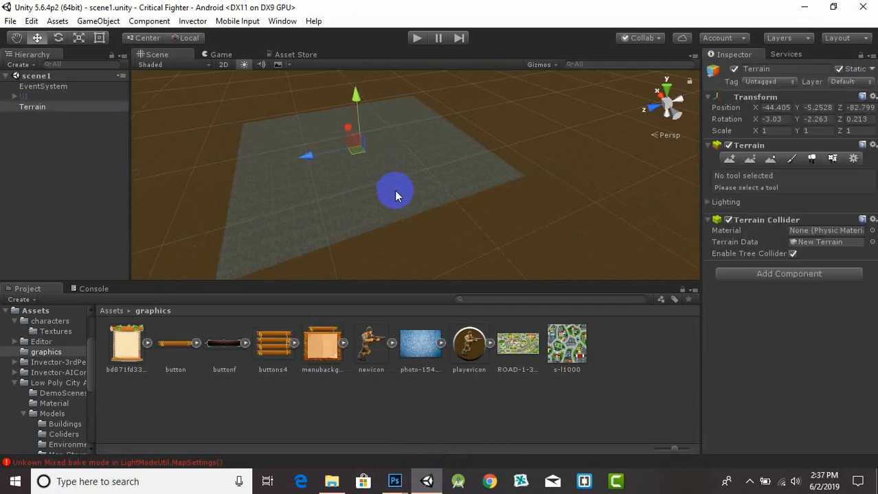
pyautogui.click(851, 162)
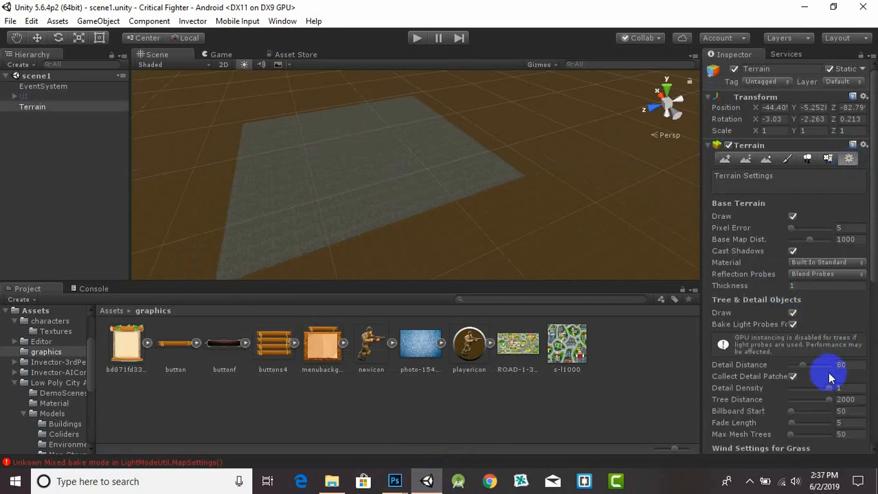
pyautogui.scroll(-5, 845, 371)
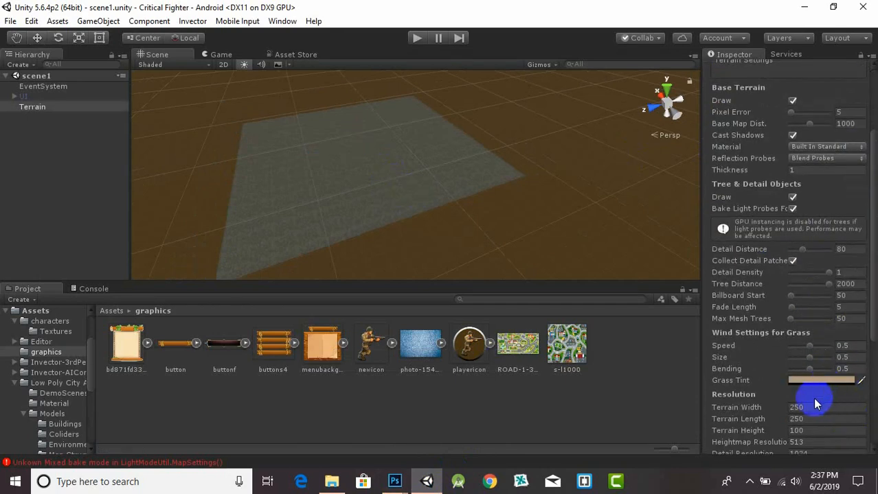
pyautogui.click(808, 407)
pyautogui.write('260')
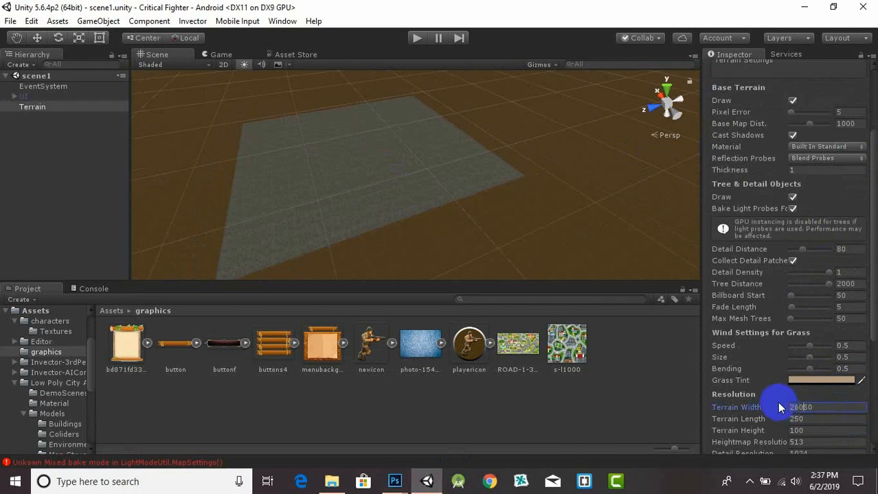
pyautogui.click(748, 417)
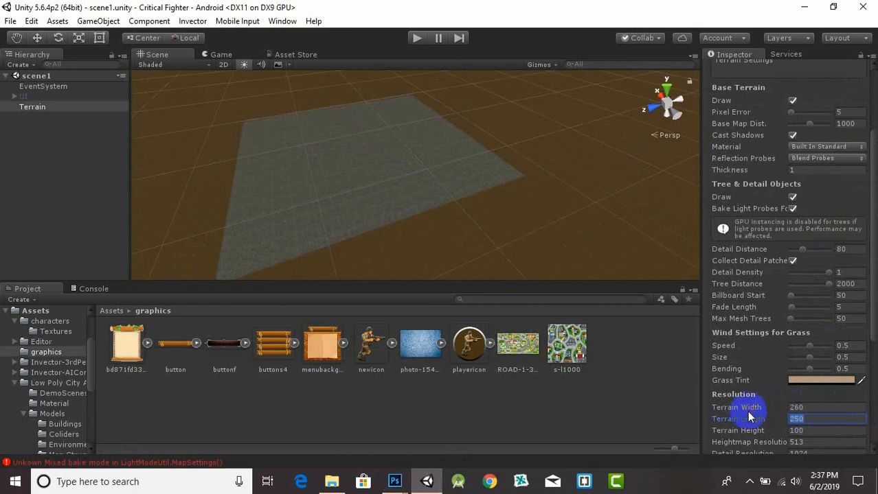
pyautogui.write('166')
pyautogui.press('Return')
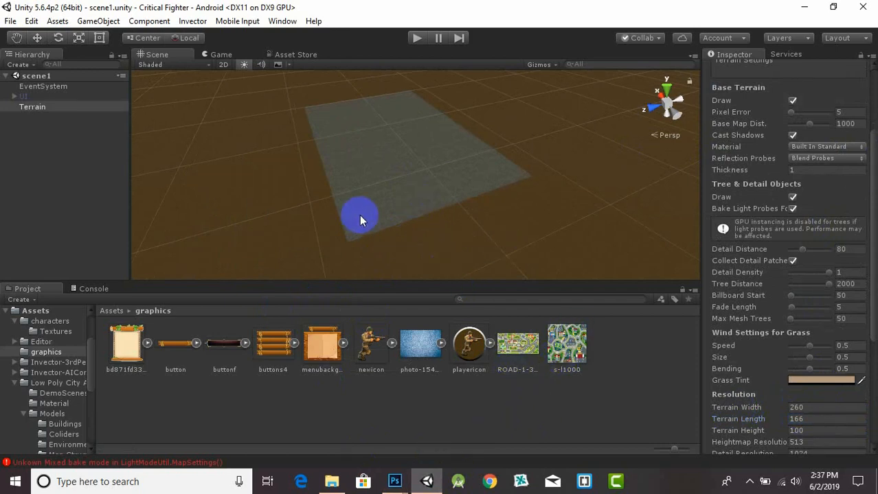
# Replace the terrain's existing paint texture with the s-l1000 map image from the graphics folder and apply it
pyautogui.scroll(-1, 375, 224)
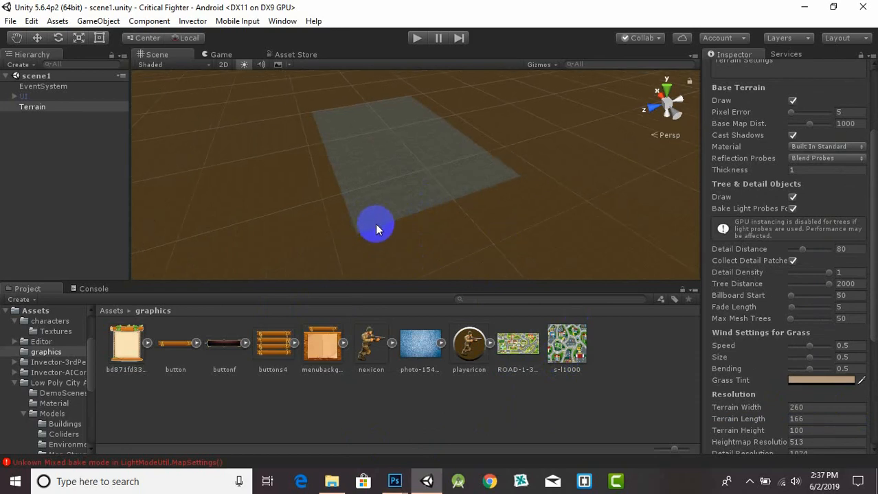
pyautogui.moveTo(522, 207); pyautogui.dragTo(538, 221, button='middle')
pyautogui.scroll(4, 776, 189)
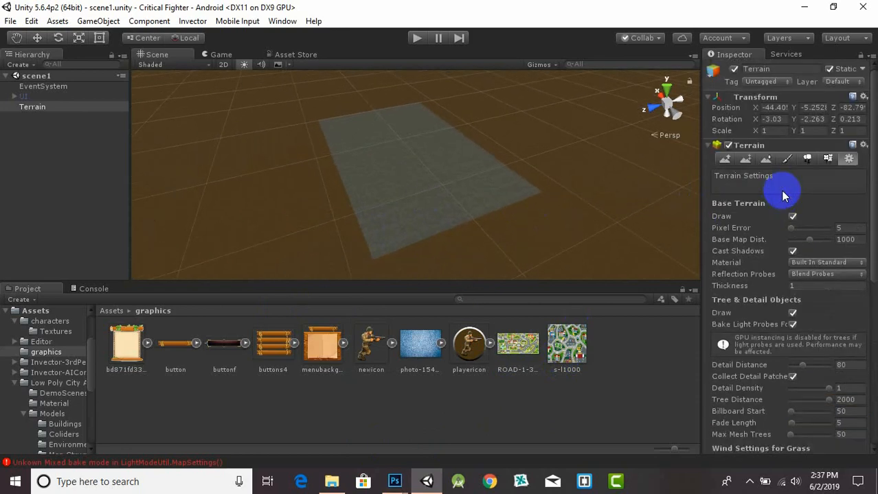
pyautogui.click(786, 161)
pyautogui.click(816, 350)
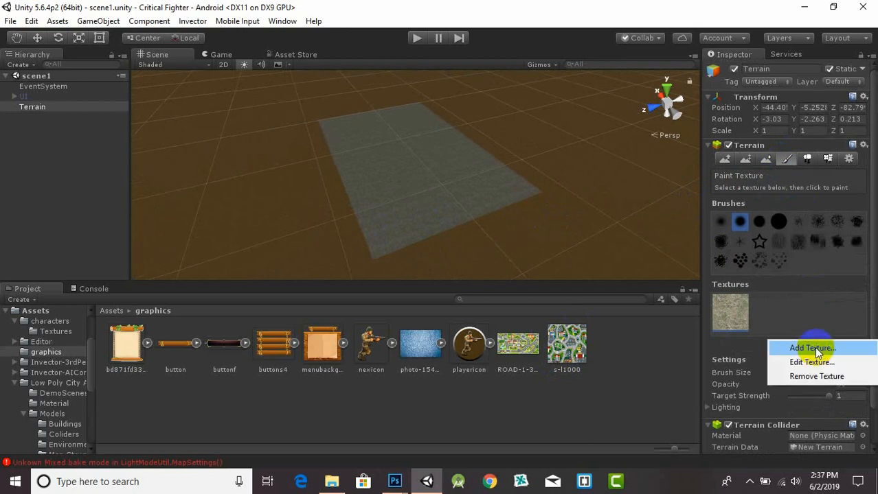
pyautogui.click(804, 361)
pyautogui.moveTo(580, 336); pyautogui.dragTo(79, 70)
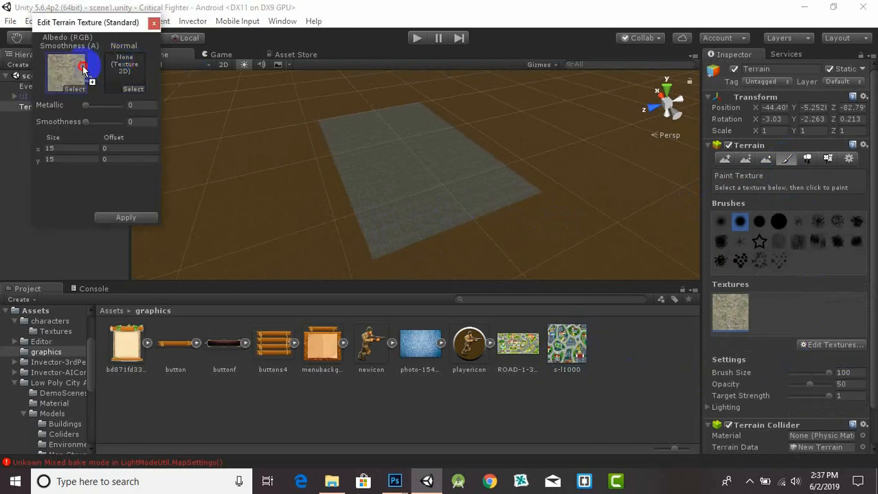
pyautogui.click(130, 219)
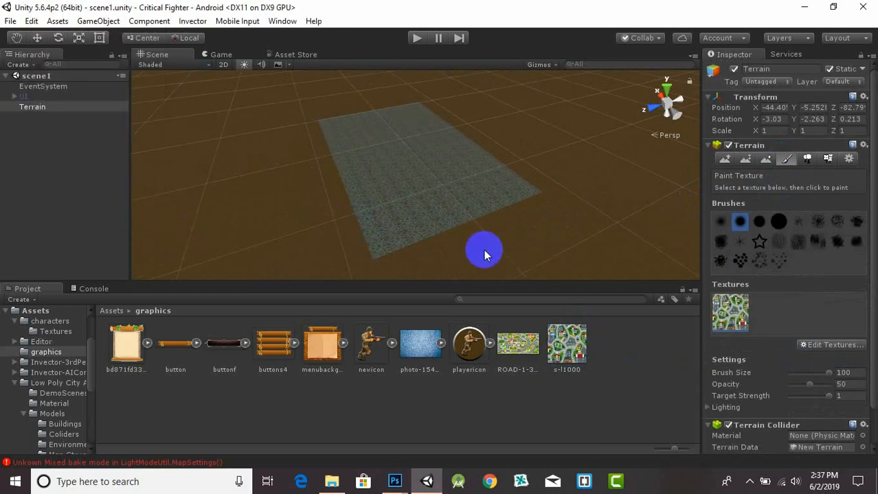
# Examine how the map texture repeats across the terrain surface
pyautogui.scroll(10, 480, 249)
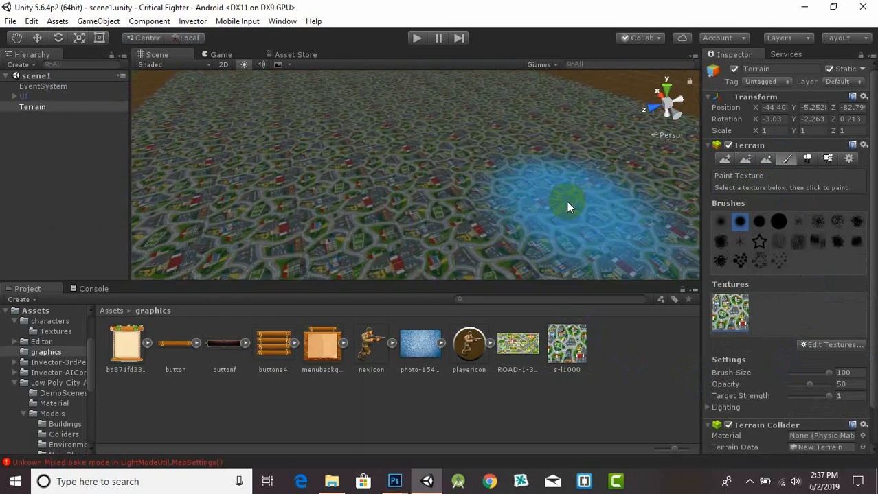
pyautogui.scroll(3, 567, 203)
pyautogui.scroll(-3, 543, 198)
pyautogui.moveTo(540, 198); pyautogui.dragTo(518, 167, button='middle')
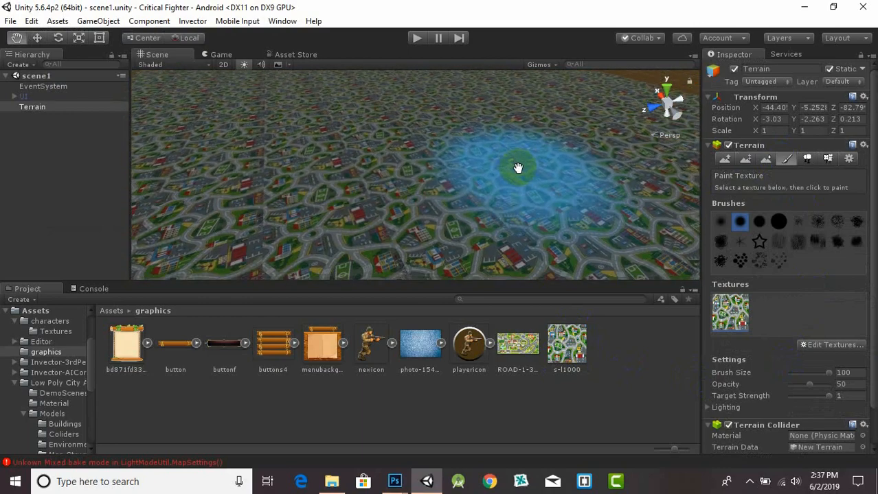
pyautogui.scroll(-5, 537, 162)
pyautogui.scroll(3, 544, 192)
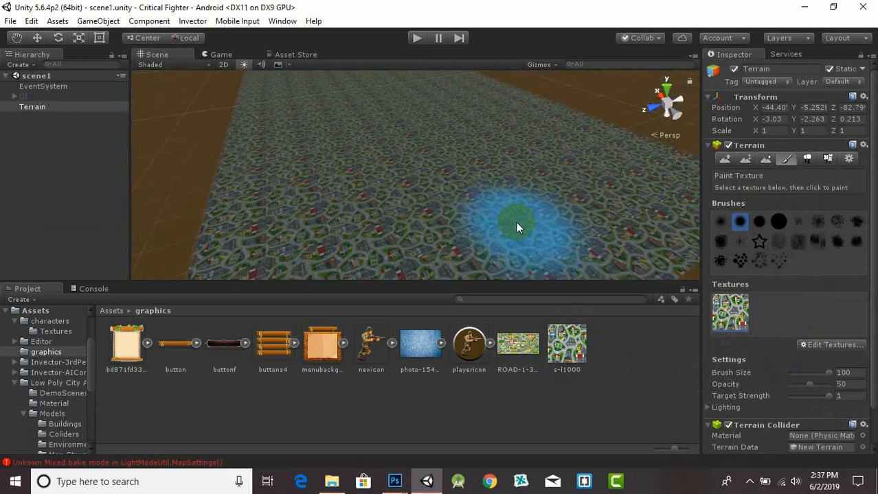
pyautogui.scroll(-2, 515, 222)
pyautogui.scroll(-3, 598, 148)
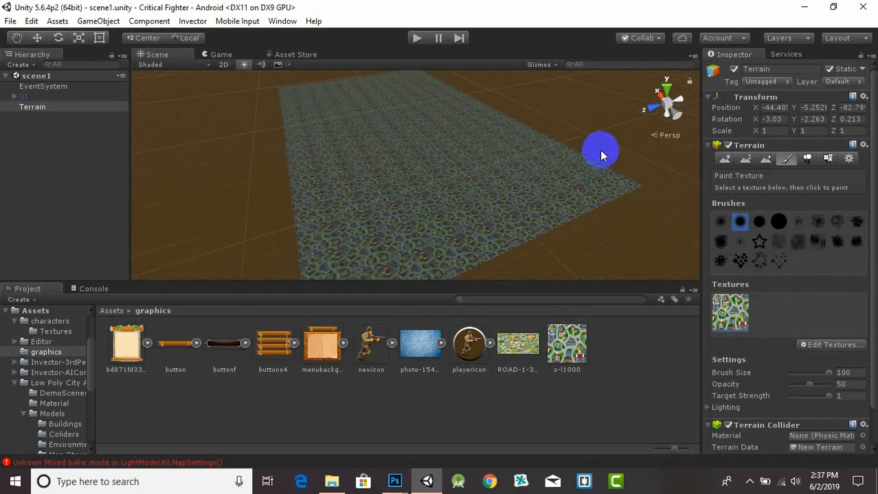
# Set the terrain map texture's size to 260 in x and 166 in y and apply it
pyautogui.click(832, 348)
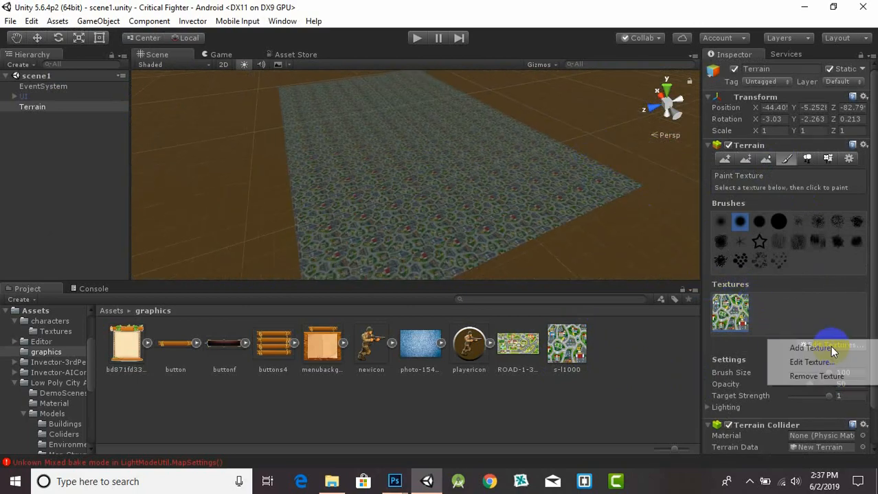
pyautogui.click(806, 363)
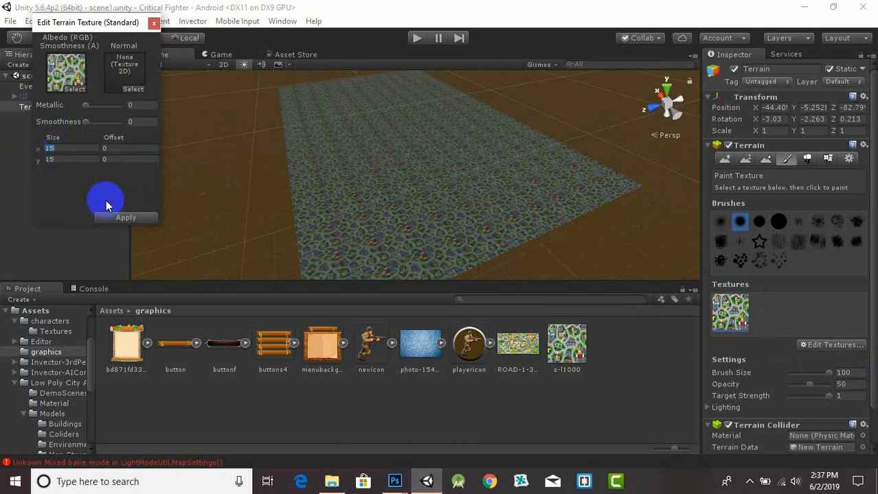
pyautogui.write('260')
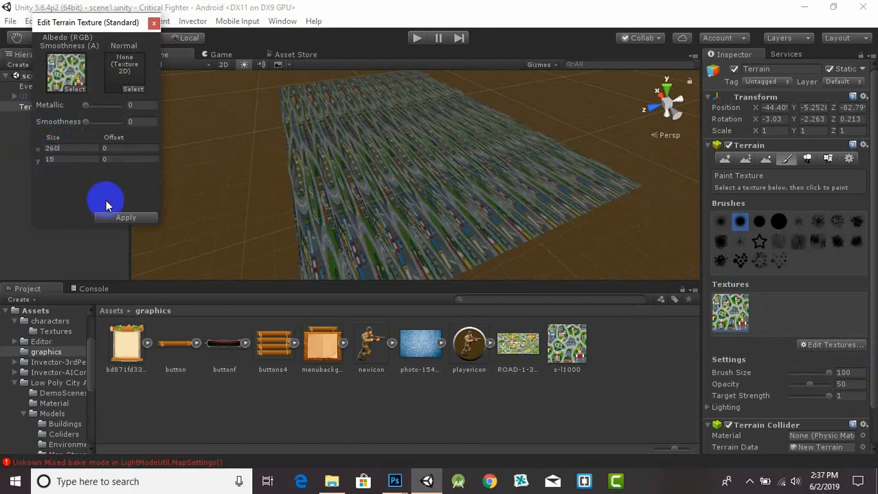
pyautogui.click(86, 159)
pyautogui.write('166')
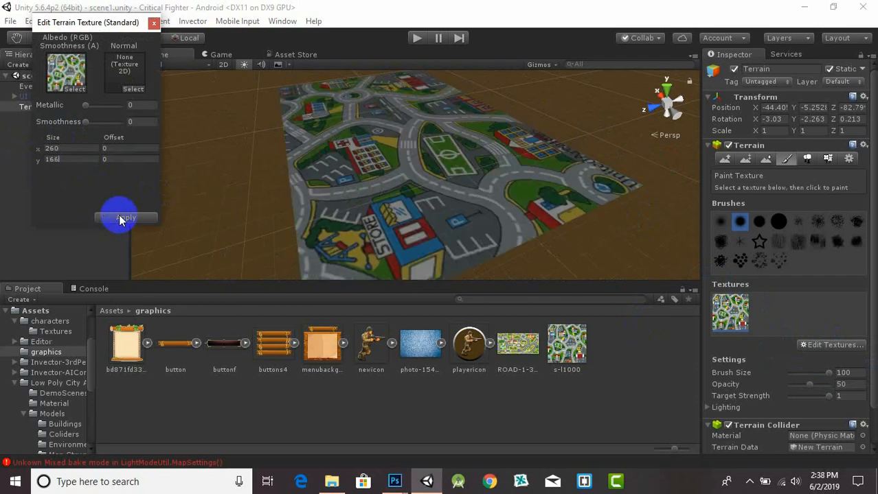
pyautogui.click(127, 220)
# Inspect the resized map texture on the terrain, viewing the map upright from its front side
pyautogui.scroll(-3, 567, 198)
pyautogui.scroll(2, 567, 198)
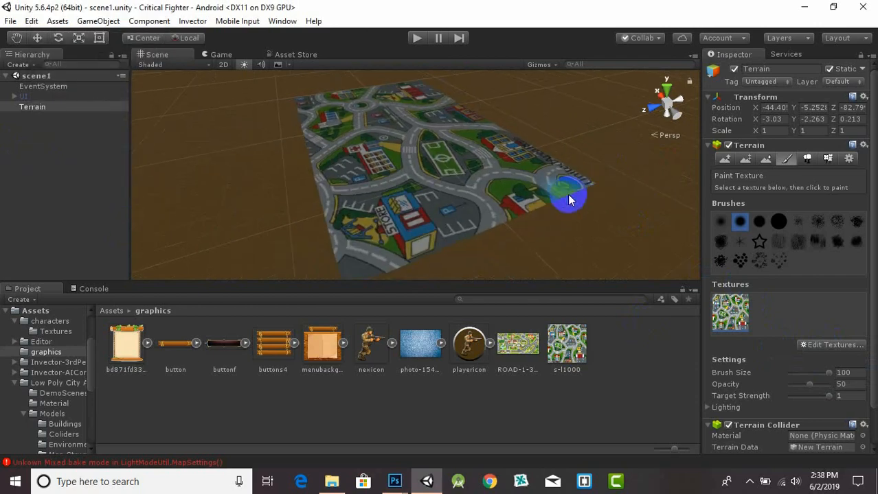
pyautogui.keyDown('alt'); pyautogui.moveTo(564, 199); pyautogui.dragTo(111, 243); pyautogui.keyUp('alt')
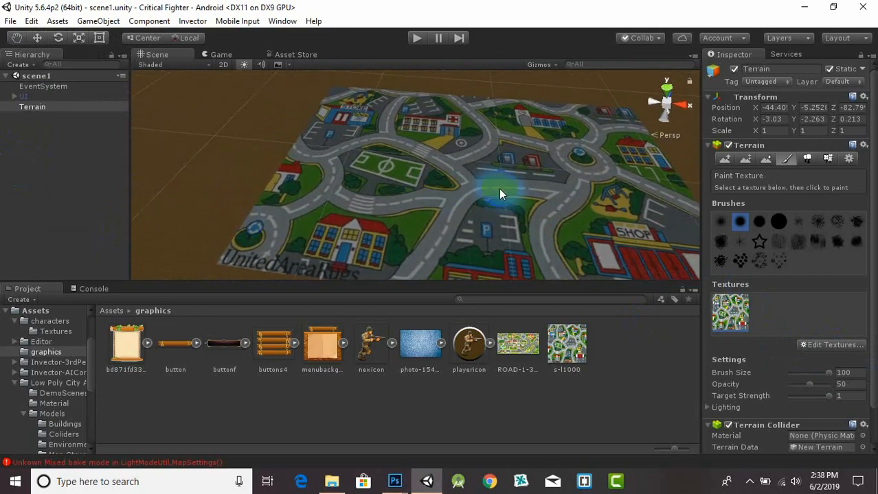
pyautogui.scroll(5, 283, 124)
pyautogui.moveTo(284, 125); pyautogui.dragTo(598, 193, button='middle')
pyautogui.scroll(-5, 552, 176)
pyautogui.keyDown('alt'); pyautogui.moveTo(416, 227); pyautogui.dragTo(473, 226); pyautogui.keyUp('alt')
# Open the Map Structure Parts folder in the Low Poly City Asset prefabs and browse its street pieces
pyautogui.click(113, 311)
pyautogui.doubleClick(372, 348)
pyautogui.doubleClick(276, 345)
pyautogui.doubleClick(225, 345)
pyautogui.scroll(-3, 330, 342)
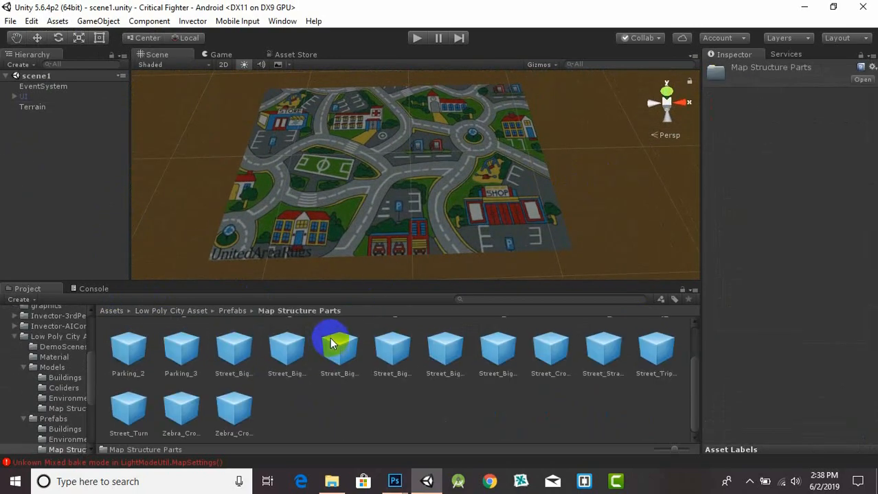
pyautogui.scroll(3, 553, 379)
# Place the Street_Big_Crossing prefab on the road junction between the football pitch and the parking lot
pyautogui.click(603, 405)
pyautogui.moveTo(233, 405); pyautogui.dragTo(348, 274)
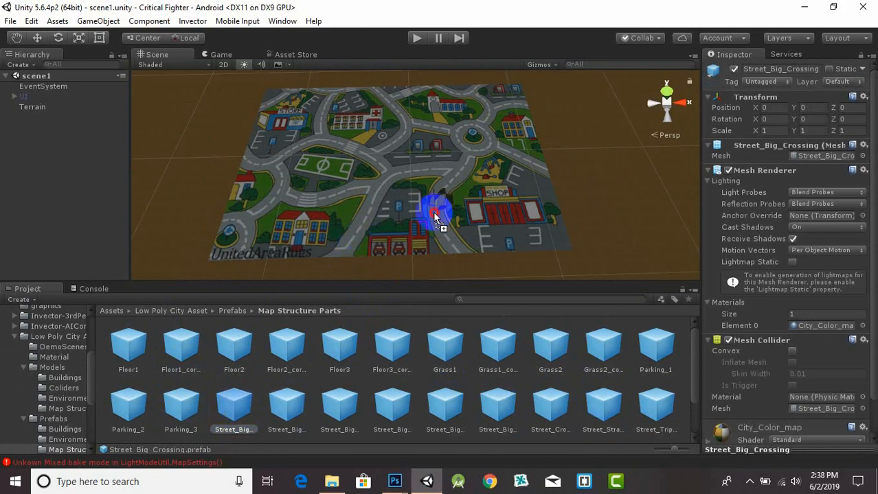
pyautogui.moveTo(434, 216); pyautogui.dragTo(368, 208)
# Place a Street_Big_Straight prefab on the road between the parking lot and the shop, and remove the crossing piece
pyautogui.scroll(3, 325, 183)
pyautogui.scroll(-2, 349, 199)
pyautogui.moveTo(351, 197); pyautogui.dragTo(379, 184, button='middle')
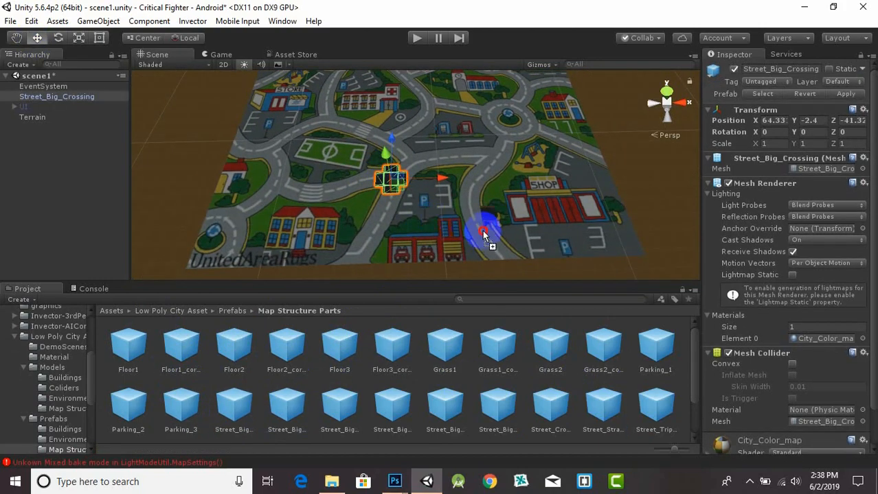
pyautogui.click(483, 234)
pyautogui.moveTo(464, 201); pyautogui.dragTo(529, 196)
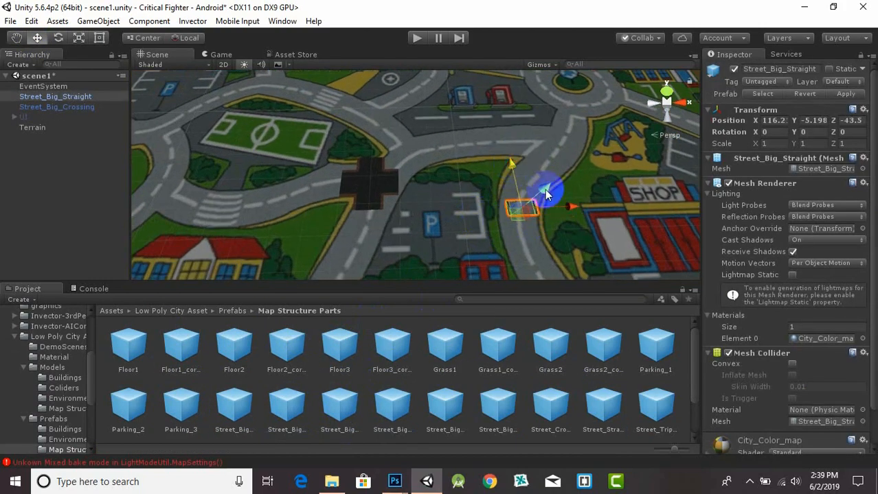
pyautogui.scroll(3, 439, 199)
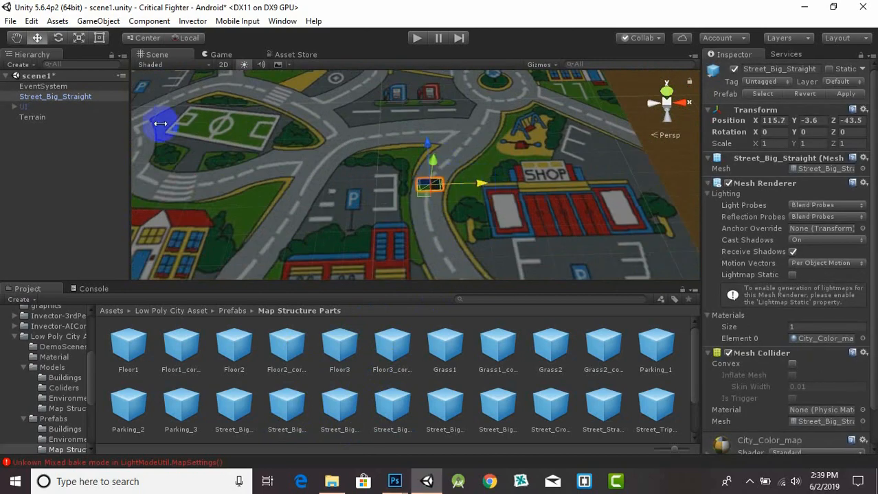
pyautogui.scroll(3, 429, 186)
# Center the straight street piece on the road beside the shop and rotate it to about 18.3° around Y
pyautogui.moveTo(430, 184); pyautogui.dragTo(428, 180)
pyautogui.click(59, 38)
pyautogui.moveTo(450, 237); pyautogui.dragTo(428, 245)
# Move the straight street piece to the map's front edge, between the red-roofed house and the fire station
pyautogui.scroll(-5, 404, 150)
pyautogui.moveTo(528, 122); pyautogui.dragTo(575, 186, button='middle')
pyautogui.moveTo(292, 76); pyautogui.dragTo(373, 132, button='middle')
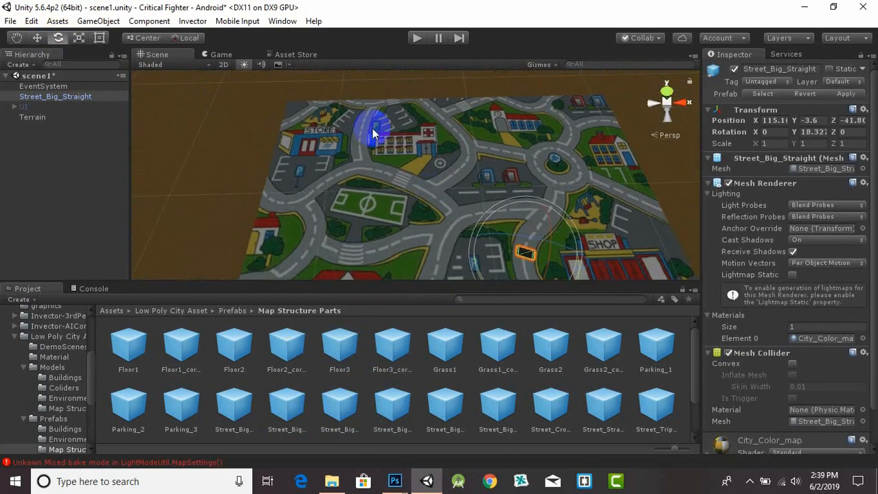
pyautogui.moveTo(416, 273); pyautogui.dragTo(351, 223, button='middle')
pyautogui.click(37, 39)
pyautogui.moveTo(469, 194); pyautogui.dragTo(451, 149, button='middle')
pyautogui.moveTo(477, 152); pyautogui.dragTo(406, 140)
pyautogui.moveTo(373, 101); pyautogui.dragTo(333, 173)
pyautogui.scroll(3, 357, 206)
pyautogui.moveTo(382, 235); pyautogui.dragTo(484, 188, button='middle')
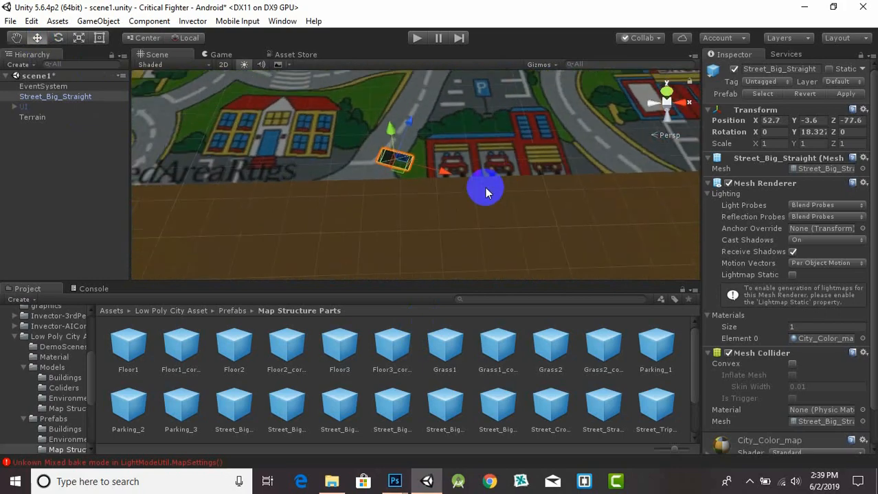
# Align the straight piece with the start of the road beside the fire station, rotating it to about 24.84° around Y
pyautogui.scroll(2, 485, 188)
pyautogui.moveTo(445, 173); pyautogui.dragTo(406, 165)
pyautogui.scroll(-4, 406, 171)
pyautogui.moveTo(406, 169); pyautogui.dragTo(407, 232, button='middle')
pyautogui.scroll(3, 407, 219)
pyautogui.click(59, 38)
pyautogui.scroll(2, 440, 227)
pyautogui.moveTo(470, 270); pyautogui.dragTo(456, 271)
pyautogui.moveTo(459, 237); pyautogui.dragTo(420, 154, button='middle')
pyautogui.moveTo(450, 166)
pyautogui.keyDown('alt'); pyautogui.mouseDown()
pyautogui.moveTo(539, 75)
pyautogui.moveTo(446, 179)
pyautogui.mouseUp(); pyautogui.keyUp('alt')
pyautogui.click(37, 38)
pyautogui.moveTo(426, 206); pyautogui.dragTo(433, 293, button='middle')
pyautogui.scroll(3, 370, 206)
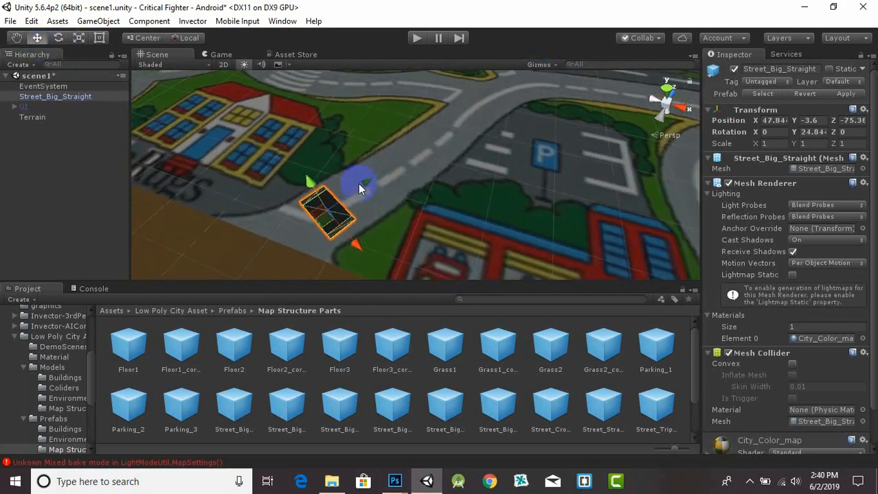
# Duplicate the straight piece twice and line the copies up along the road toward the junction
pyautogui.moveTo(358, 184); pyautogui.dragTo(368, 196, button='middle')
pyautogui.scroll(4, 357, 199)
pyautogui.hotkey('ctrl', 'd')
pyautogui.moveTo(348, 218); pyautogui.dragTo(419, 181)
pyautogui.hotkey('ctrl', 'd')
pyautogui.scroll(-5, 419, 181)
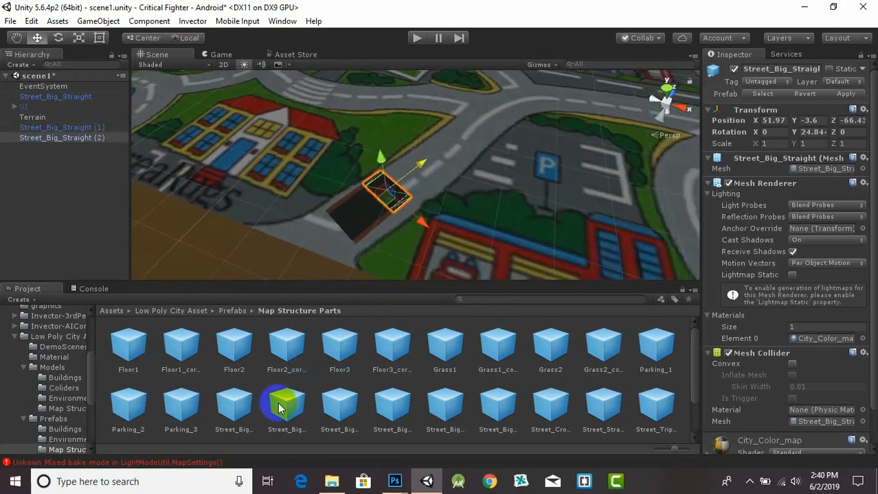
# Place a Street_Big_Triplecrossing prefab on the junction near the football pitch, then rotate and raise it to fit the roads
pyautogui.moveTo(278, 404); pyautogui.dragTo(343, 230)
pyautogui.press('e')
pyautogui.click(37, 37)
pyautogui.moveTo(463, 167); pyautogui.dragTo(476, 148)
pyautogui.click(59, 38)
pyautogui.moveTo(442, 98); pyautogui.dragTo(391, 186, button='middle')
pyautogui.moveTo(448, 244); pyautogui.dragTo(469, 235)
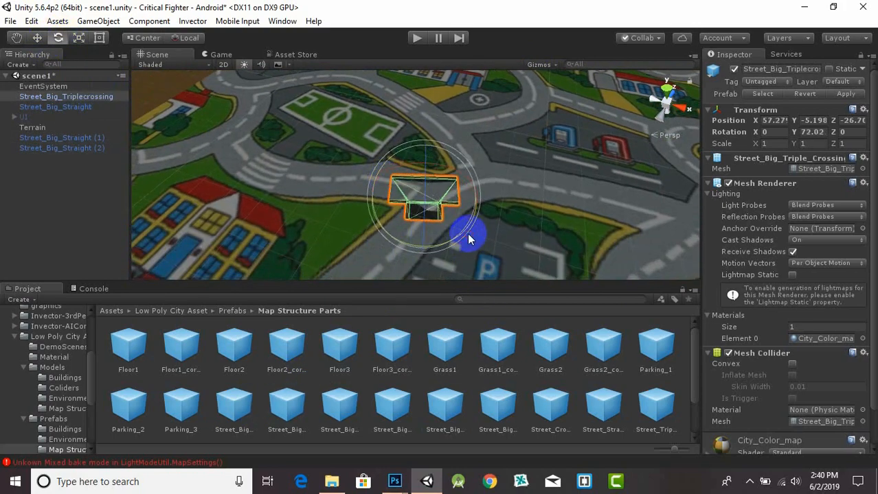
pyautogui.moveTo(475, 198); pyautogui.dragTo(471, 198)
pyautogui.moveTo(421, 164); pyautogui.dragTo(421, 151)
pyautogui.scroll(-3, 421, 151)
# Select the laid straight pieces together and duplicate them along the road up to the triple crossing
pyautogui.moveTo(405, 206); pyautogui.dragTo(412, 182, button='middle')
pyautogui.click(362, 235)
pyautogui.keyDown('ctrl'); pyautogui.click(345, 262); pyautogui.keyUp('ctrl')
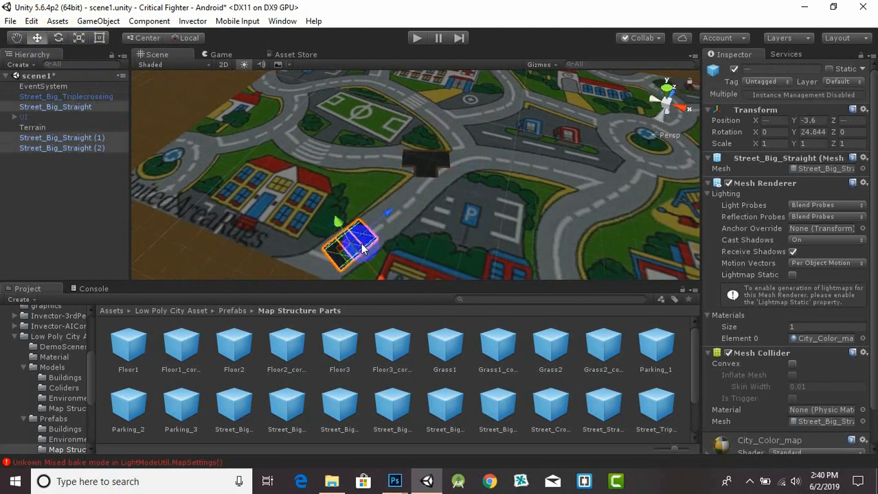
pyautogui.hotkey('ctrl', 'd')
pyautogui.moveTo(388, 213); pyautogui.dragTo(451, 170)
pyautogui.hotkey('ctrl', 'd')
pyautogui.scroll(8, 446, 179)
# Try to bridge the gap to the triple crossing with one more rotated straight piece, and delete it
pyautogui.click(402, 244)
pyautogui.hotkey('ctrl', 'd')
pyautogui.moveTo(386, 225); pyautogui.dragTo(428, 195)
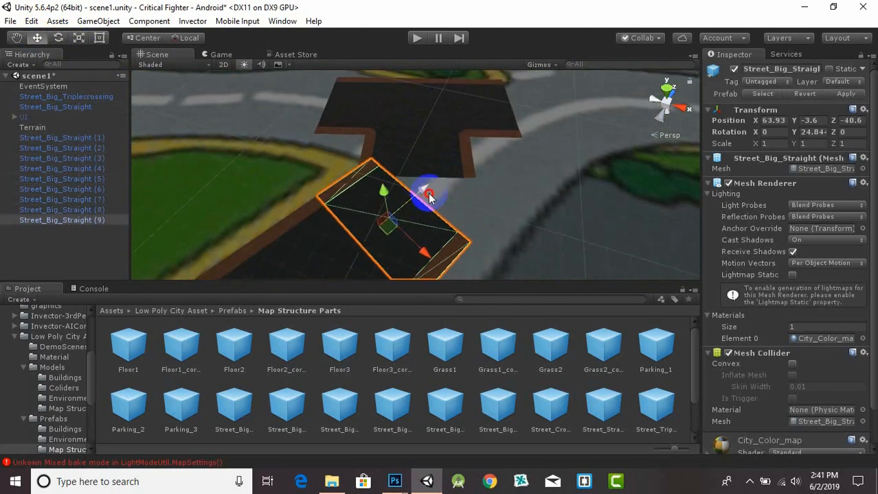
pyautogui.click(58, 37)
pyautogui.moveTo(429, 224); pyautogui.dragTo(411, 186, button='middle')
pyautogui.moveTo(411, 209); pyautogui.dragTo(432, 188)
pyautogui.click(37, 38)
pyautogui.moveTo(383, 146); pyautogui.dragTo(395, 129)
pyautogui.moveTo(420, 174); pyautogui.dragTo(443, 170)
pyautogui.press('Delete')
# Try Street_Big_Turn and other street prefabs as connecting pieces near the junction, deleting the unsuitable ones
pyautogui.moveTo(497, 405); pyautogui.dragTo(479, 195)
pyautogui.scroll(-5, 480, 195)
pyautogui.moveTo(542, 167); pyautogui.dragTo(642, 196)
pyautogui.moveTo(619, 152); pyautogui.dragTo(614, 158)
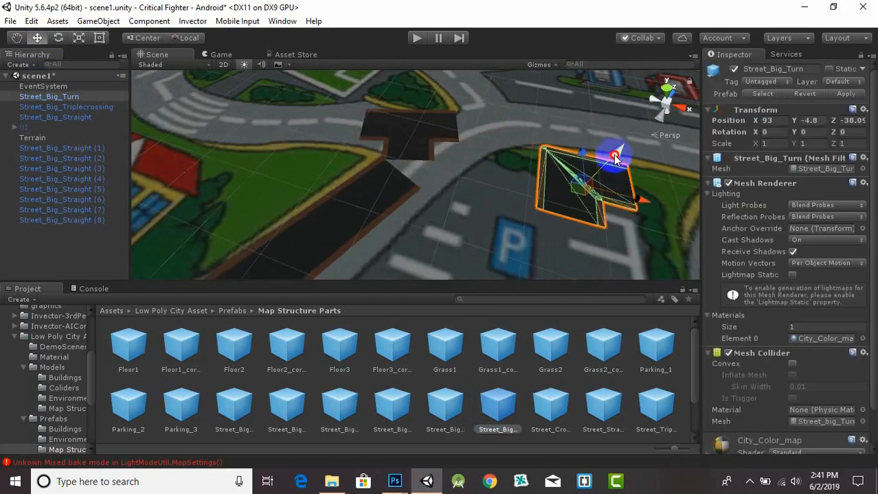
pyautogui.moveTo(550, 405); pyautogui.dragTo(500, 183)
pyautogui.press('Delete')
pyautogui.moveTo(445, 390); pyautogui.dragTo(432, 214)
pyautogui.press('Delete')
# Replace the triple crossing on the junction with a Street_Big_Crossing prefab and rotate it to match the straight road
pyautogui.moveTo(234, 405); pyautogui.dragTo(474, 168)
pyautogui.moveTo(472, 141)
pyautogui.mouseDown()
pyautogui.moveTo(433, 122)
pyautogui.moveTo(454, 114)
pyautogui.moveTo(467, 126)
pyautogui.mouseUp()
pyautogui.scroll(4, 423, 185)
pyautogui.scroll(-6, 490, 130)
pyautogui.click(515, 198)
pyautogui.press('Delete')
pyautogui.click(403, 175)
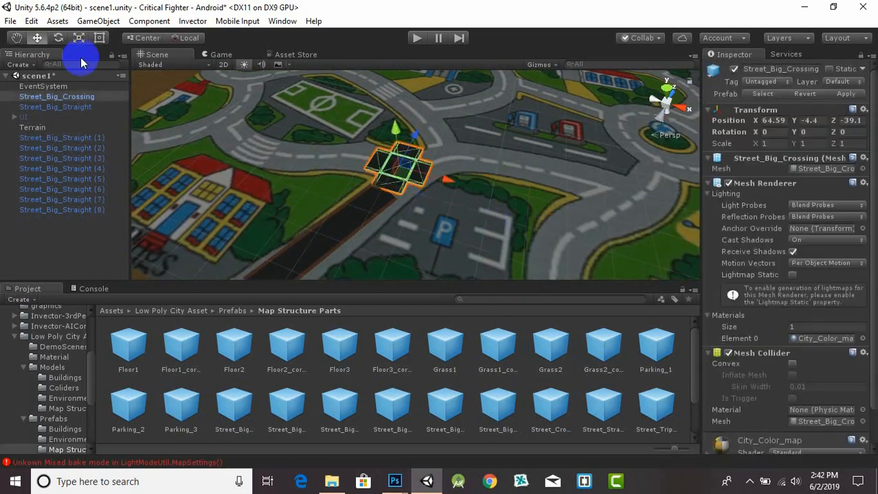
pyautogui.click(58, 37)
pyautogui.moveTo(411, 219); pyautogui.dragTo(422, 214)
# Stretch the last straight piece to a Z scale of about 1.468 to meet the crossing, and save the scene
pyautogui.scroll(4, 401, 218)
pyautogui.click(356, 213)
pyautogui.click(37, 38)
pyautogui.moveTo(386, 187)
pyautogui.mouseDown()
pyautogui.moveTo(393, 181)
pyautogui.moveTo(386, 187)
pyautogui.mouseUp()
pyautogui.click(79, 38)
pyautogui.moveTo(401, 176); pyautogui.dragTo(421, 163)
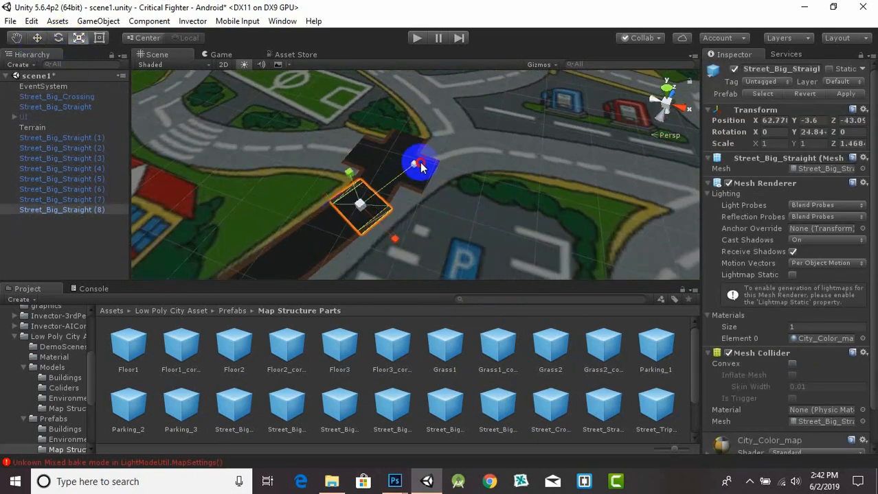
pyautogui.click(403, 177)
pyautogui.press('f')
pyautogui.click(419, 228)
pyautogui.scroll(-4, 405, 242)
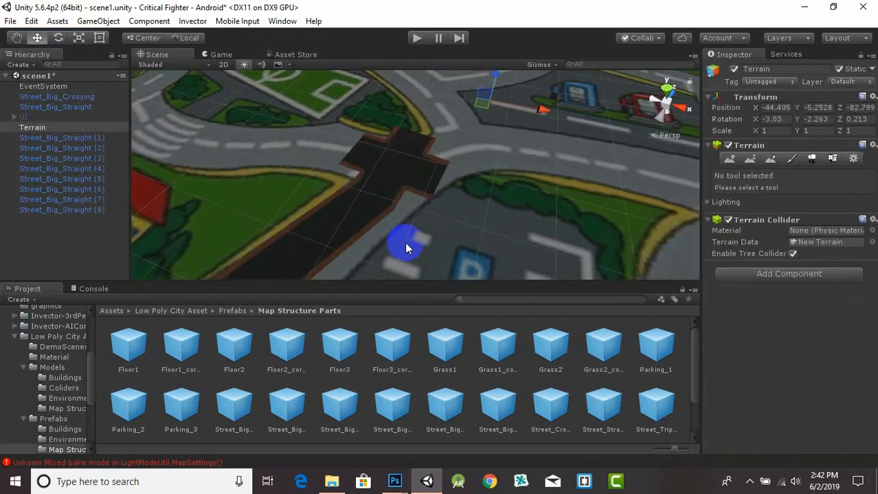
pyautogui.hotkey('ctrl', 's')
# Try the Street_Big_Turn piece beside the crossing's parking-lot exit and delete it
pyautogui.moveTo(495, 212); pyautogui.dragTo(453, 188, button='middle')
pyautogui.moveTo(179, 414); pyautogui.dragTo(391, 194)
pyautogui.press('Delete')
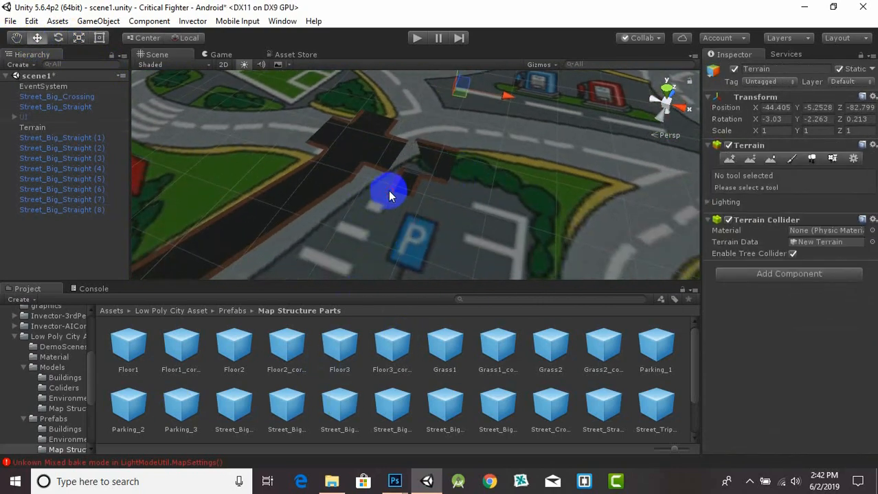
pyautogui.moveTo(500, 409); pyautogui.dragTo(417, 212)
pyautogui.scroll(-5, 415, 220)
pyautogui.moveTo(418, 231); pyautogui.dragTo(505, 233, button='middle')
pyautogui.press('Delete')
# Try the Street_Triple_Crossing and zebra crossing prefabs on the road by the parking lot, and delete them
pyautogui.scroll(-3, 286, 403)
pyautogui.moveTo(651, 355); pyautogui.dragTo(498, 146)
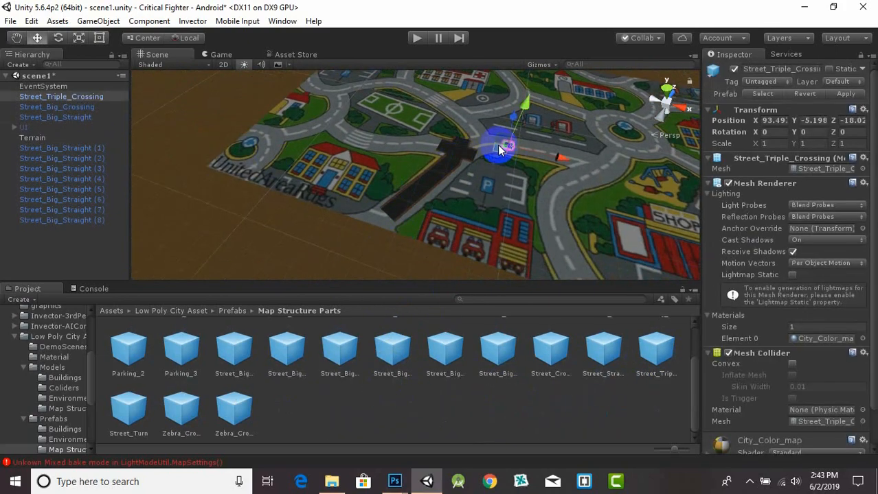
pyautogui.press('Delete')
pyautogui.moveTo(234, 411); pyautogui.dragTo(448, 176)
pyautogui.scroll(3, 448, 177)
pyautogui.press('Delete')
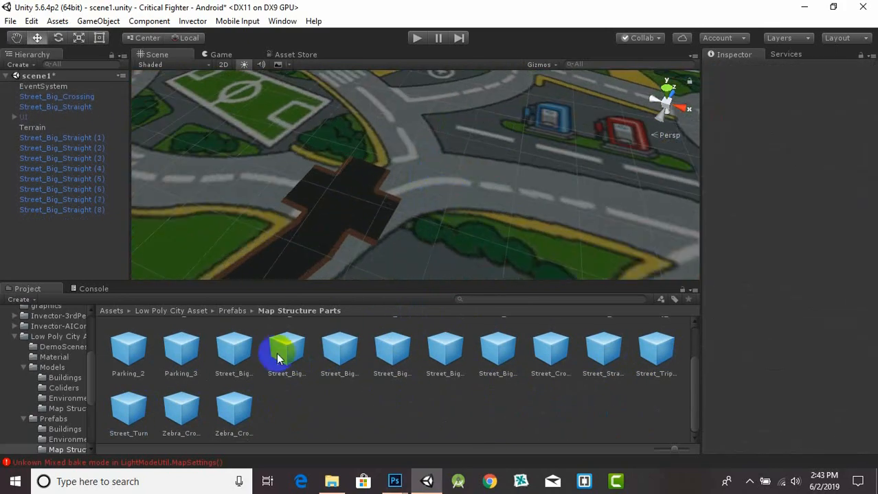
# Put a copy of the stretched straight piece at the crossing's parking-lot exit, rotated to about 82.68° around Y
pyautogui.moveTo(287, 349); pyautogui.dragTo(460, 254)
pyautogui.click(59, 37)
pyautogui.moveTo(465, 265); pyautogui.dragTo(438, 201, button='middle')
pyautogui.moveTo(439, 202); pyautogui.dragTo(332, 218)
pyautogui.click(37, 38)
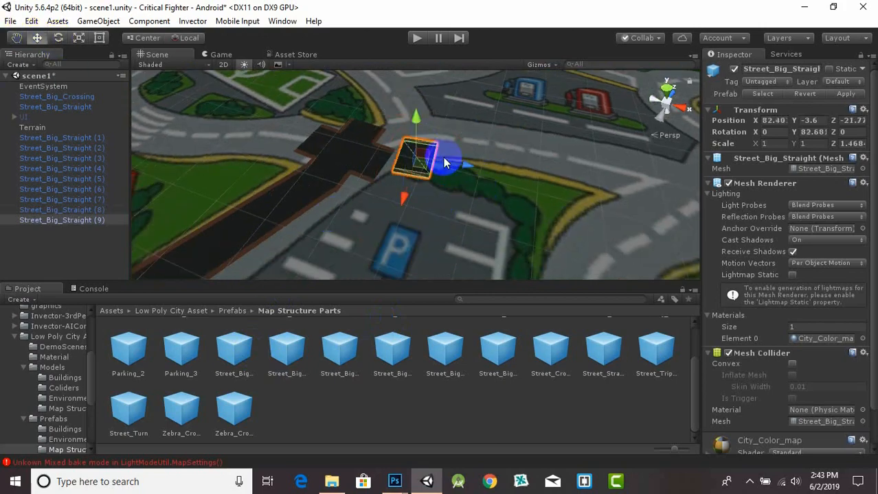
pyautogui.moveTo(447, 163); pyautogui.dragTo(424, 161)
# Fit the new straight piece flush against the crossing, lowering it to a Y position of about -4.43
pyautogui.click(400, 188)
pyautogui.scroll(4, 399, 188)
pyautogui.click(378, 171)
pyautogui.moveTo(360, 200); pyautogui.dragTo(360, 204)
pyautogui.moveTo(366, 119); pyautogui.dragTo(366, 127)
pyautogui.moveTo(359, 206); pyautogui.dragTo(362, 212)
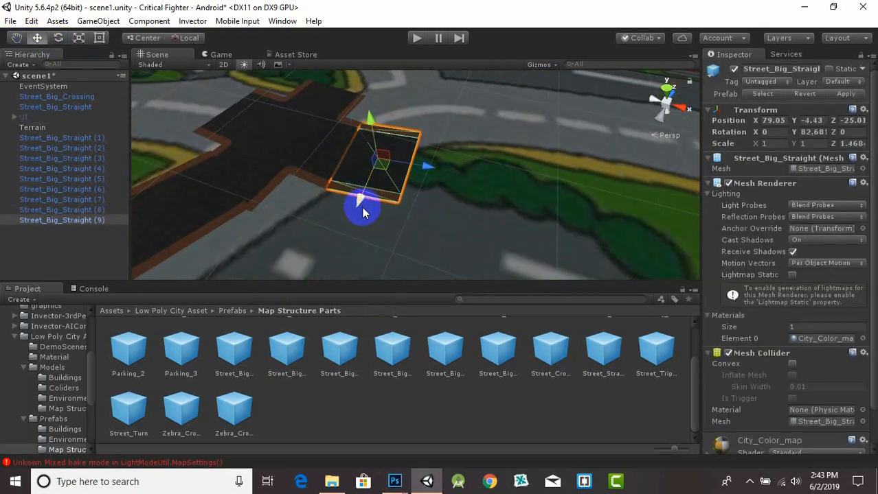
# Duplicate the straight piece repeatedly to extend the street from the crossing past the parking lot
pyautogui.hotkey('ctrl', 'd')
pyautogui.moveTo(426, 167); pyautogui.dragTo(282, 215)
pyautogui.scroll(-4, 434, 206)
pyautogui.hotkey('ctrl', 'd')
pyautogui.hotkey('ctrl', 'd')
pyautogui.hotkey('ctrl', 'd')
pyautogui.hotkey('ctrl', 'd')
pyautogui.hotkey('ctrl', 'd')
# Duplicate straight pieces onto the crossing's opposite side, following the road below the football pitch
pyautogui.scroll(4, 309, 151)
pyautogui.moveTo(235, 190); pyautogui.dragTo(244, 180)
pyautogui.scroll(-4, 342, 189)
pyautogui.hotkey('ctrl', 'd')
pyautogui.moveTo(389, 167); pyautogui.dragTo(362, 163)
pyautogui.moveTo(291, 200); pyautogui.dragTo(289, 197)
pyautogui.hotkey('ctrl', 'd')
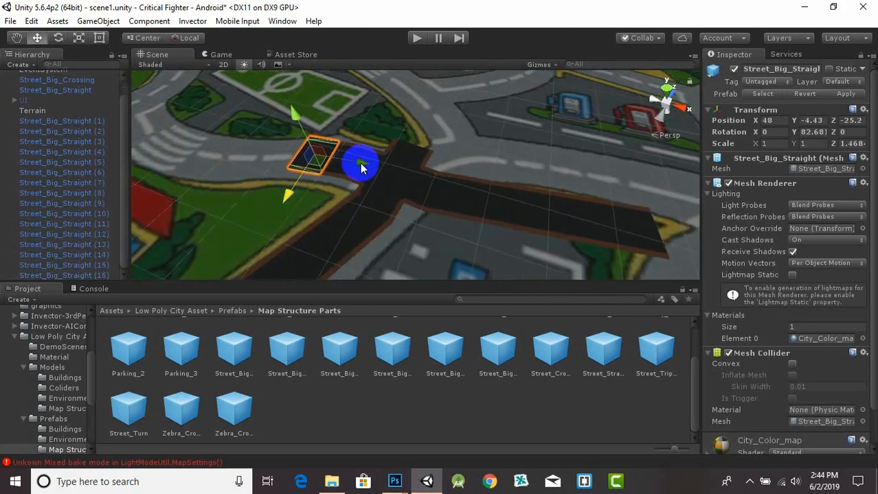
pyautogui.moveTo(360, 164); pyautogui.dragTo(333, 160)
# Rotate the end piece below the football pitch to about 75.82° around Y and set it against its neighbour
pyautogui.click(58, 38)
pyautogui.moveTo(281, 182); pyautogui.dragTo(293, 183)
pyautogui.click(37, 38)
pyautogui.scroll(4, 294, 150)
pyautogui.moveTo(172, 90); pyautogui.dragTo(177, 99)
pyautogui.scroll(-5, 234, 158)
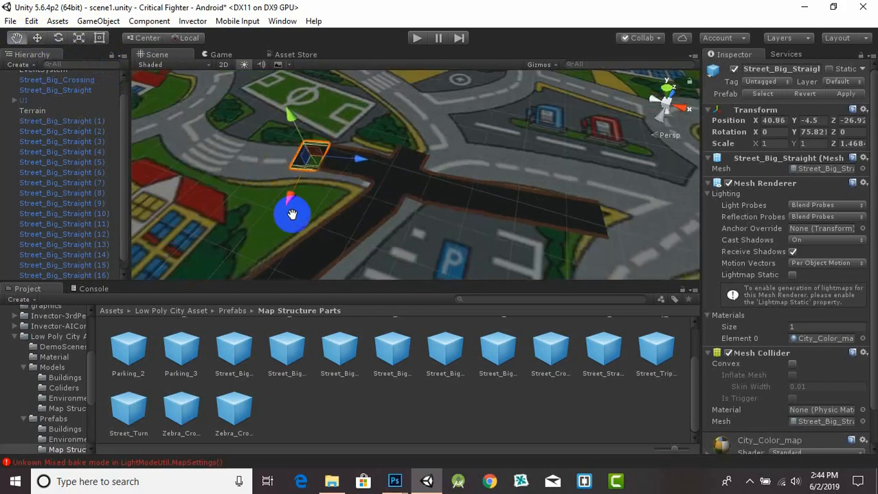
# Duplicate the rotated end piece several times along the road between the football pitch and the red-roofed house
pyautogui.moveTo(292, 215); pyautogui.dragTo(337, 257, button='middle')
pyautogui.hotkey('ctrl', 'd')
pyautogui.moveTo(403, 204); pyautogui.dragTo(350, 242)
pyautogui.hotkey('ctrl', 'd')
pyautogui.hotkey('ctrl', 'd')
pyautogui.moveTo(355, 200); pyautogui.dragTo(282, 239)
pyautogui.hotkey('ctrl', 'd')
pyautogui.hotkey('ctrl', 'd')
# Rotate the newest end piece to about 89.47° around Y and align it with the street at a height of about -4.62
pyautogui.click(58, 39)
pyautogui.moveTo(294, 196); pyautogui.dragTo(274, 193)
pyautogui.click(38, 39)
pyautogui.moveTo(190, 246); pyautogui.dragTo(194, 241)
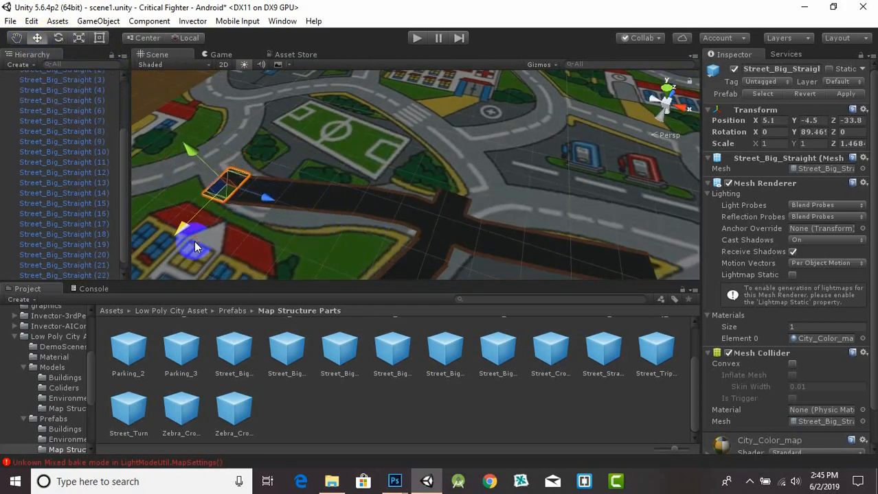
pyautogui.moveTo(251, 180); pyautogui.dragTo(316, 148, button='middle')
pyautogui.scroll(4, 294, 171)
pyautogui.scroll(4, 294, 173)
pyautogui.moveTo(155, 108); pyautogui.dragTo(157, 113)
pyautogui.scroll(-6, 275, 165)
pyautogui.moveTo(290, 166); pyautogui.dragTo(337, 190, button='middle')
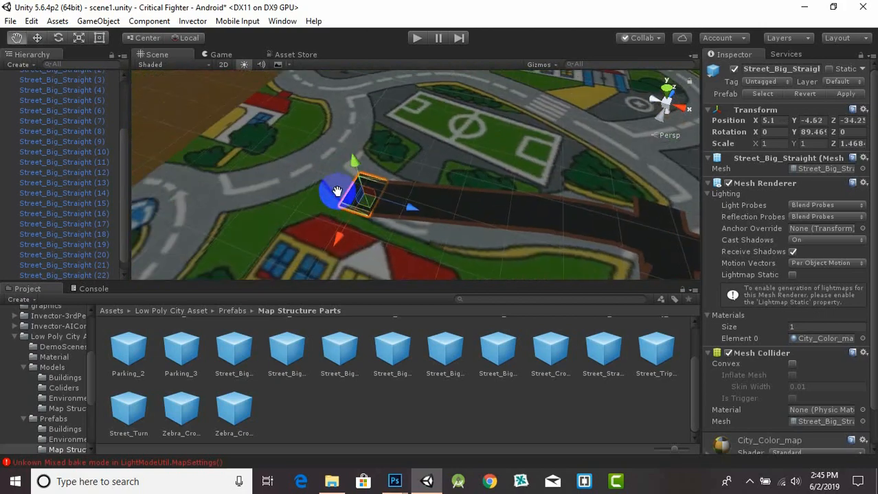
# Duplicate the last straight piece and place the copy at the street's end, next to the junction by the red-roofed house
pyautogui.hotkey('ctrl', 'd')
pyautogui.moveTo(408, 208); pyautogui.dragTo(381, 200)
pyautogui.scroll(3, 364, 236)
pyautogui.moveTo(289, 234); pyautogui.dragTo(287, 237)
pyautogui.moveTo(303, 156); pyautogui.dragTo(304, 159)
pyautogui.moveTo(233, 354); pyautogui.dragTo(262, 176)
pyautogui.press('Delete')
pyautogui.moveTo(287, 359); pyautogui.dragTo(223, 161)
pyautogui.moveTo(287, 358); pyautogui.dragTo(175, 185)
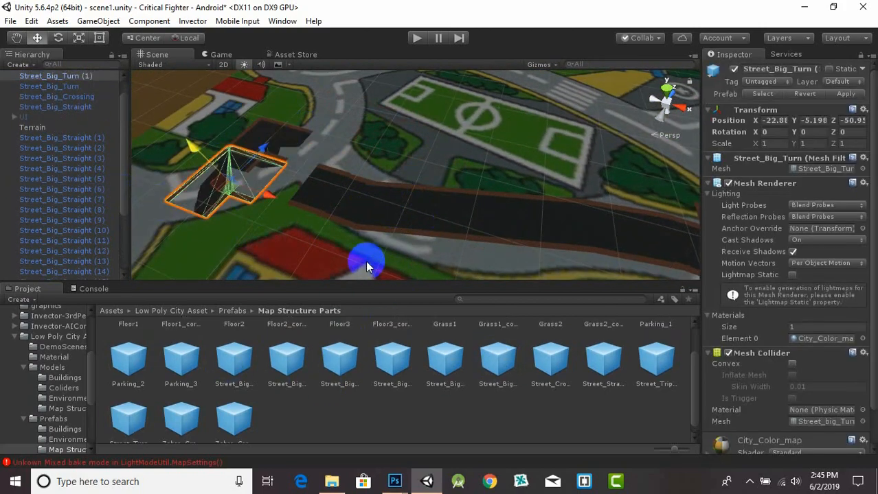
pyautogui.press('Delete')
pyautogui.press('Delete')
pyautogui.moveTo(288, 368); pyautogui.dragTo(253, 207)
pyautogui.moveTo(234, 358); pyautogui.dragTo(298, 148)
pyautogui.moveTo(234, 359); pyautogui.dragTo(176, 196)
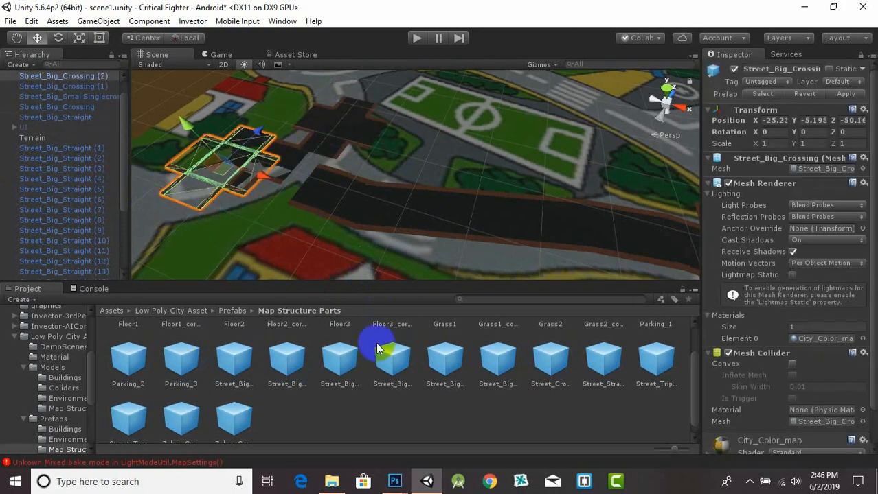
pyautogui.moveTo(386, 351); pyautogui.dragTo(215, 228)
# Place a Street_Big_Triplecrossing prefab on the football pitch and delete the leftover trial crossing pieces
pyautogui.moveTo(445, 358); pyautogui.dragTo(417, 148)
pyautogui.click(311, 144)
pyautogui.press('Delete')
pyautogui.click(246, 167)
pyautogui.press('Delete')
pyautogui.click(7, 8)
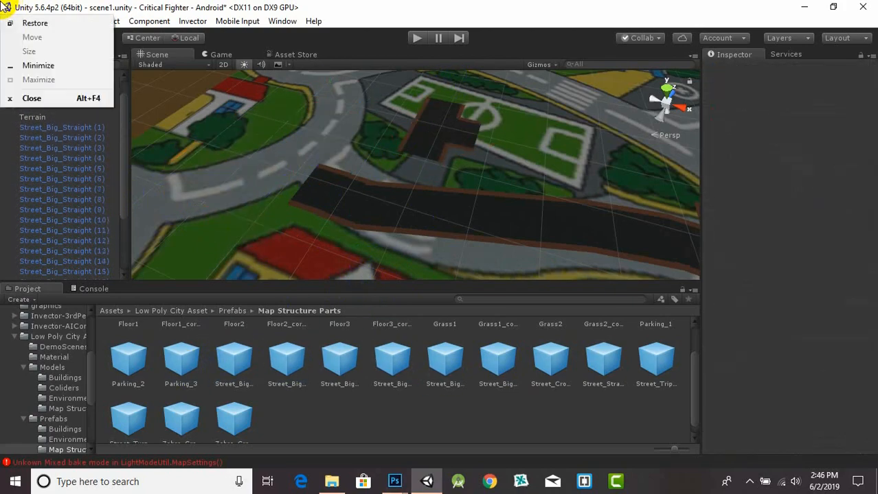
# Move the triple crossing to the end of the street and rotate it to about 11.58° around Y
pyautogui.click(443, 127)
pyautogui.moveTo(459, 110); pyautogui.dragTo(425, 184)
pyautogui.moveTo(460, 224); pyautogui.dragTo(293, 249)
pyautogui.moveTo(309, 135); pyautogui.dragTo(303, 141)
pyautogui.scroll(-3, 303, 140)
pyautogui.click(59, 38)
pyautogui.moveTo(294, 212); pyautogui.dragTo(259, 210)
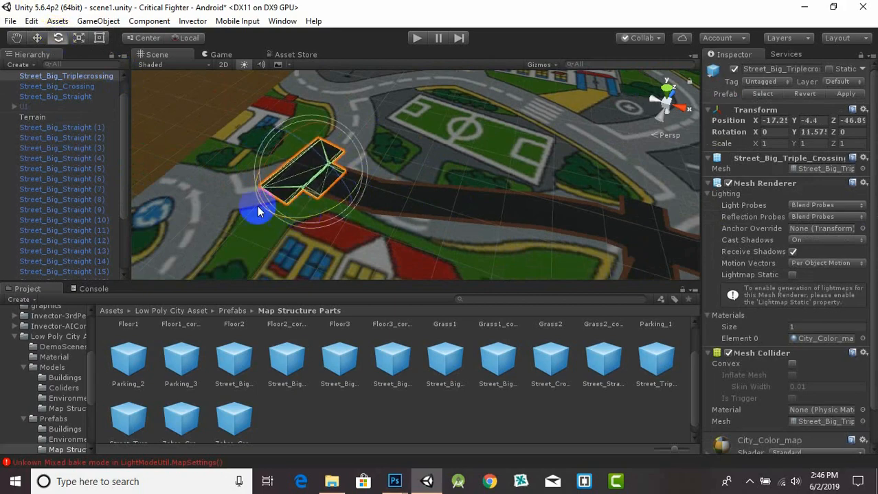
# Fit the triple crossing's stem against the street's end at a height of about -4.32
pyautogui.click(37, 38)
pyautogui.scroll(4, 298, 135)
pyautogui.moveTo(298, 136); pyautogui.dragTo(288, 138)
pyautogui.moveTo(210, 131); pyautogui.dragTo(208, 127)
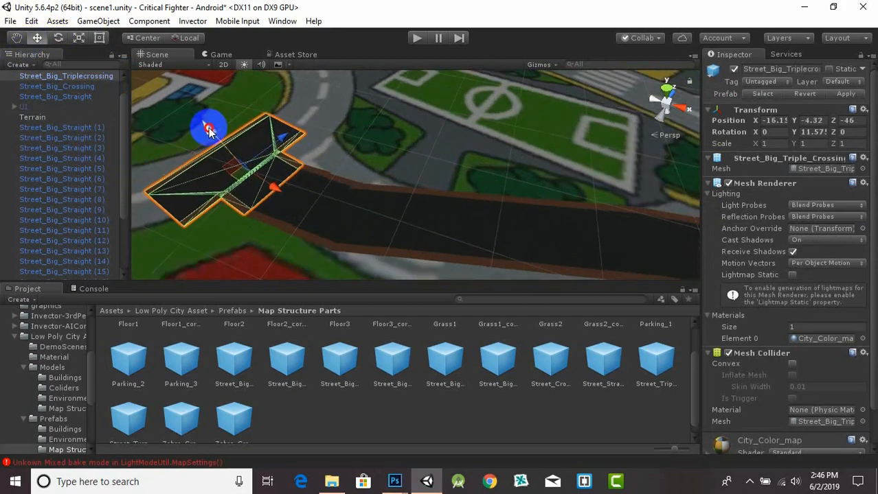
# Duplicate the triple crossing, move the copy beside the red-roofed house and rotate it to about -72° around Y
pyautogui.scroll(-4, 285, 194)
pyautogui.moveTo(286, 194); pyautogui.dragTo(364, 160, button='middle')
pyautogui.hotkey('ctrl', 'd')
pyautogui.moveTo(413, 114); pyautogui.dragTo(381, 158)
pyautogui.click(58, 38)
pyautogui.moveTo(374, 214); pyautogui.dragTo(535, 174)
pyautogui.click(37, 38)
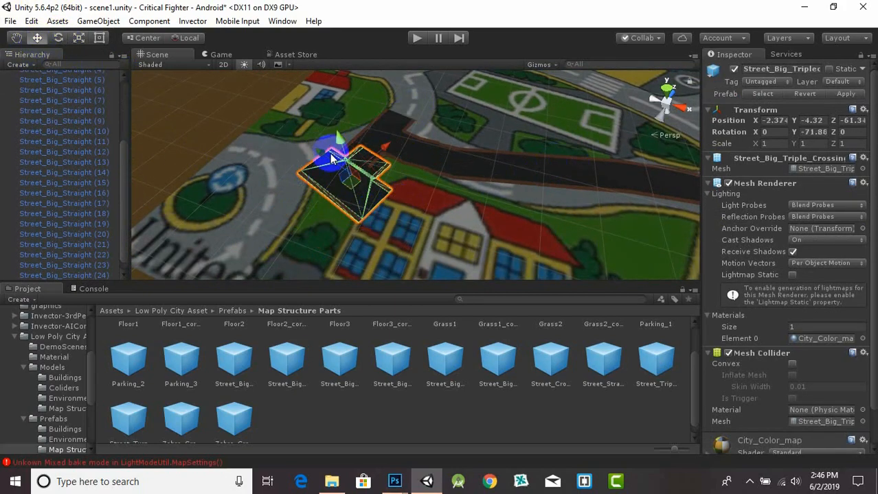
# Rotate the copied crossing to about -65.37° around Y and join it to the first crossing at a height of about -4.4
pyautogui.moveTo(335, 155); pyautogui.dragTo(331, 152)
pyautogui.moveTo(378, 152); pyautogui.dragTo(370, 164)
pyautogui.scroll(3, 369, 164)
pyautogui.moveTo(254, 172); pyautogui.dragTo(259, 176)
pyautogui.click(58, 38)
pyautogui.moveTo(318, 210); pyautogui.dragTo(305, 212)
pyautogui.click(37, 38)
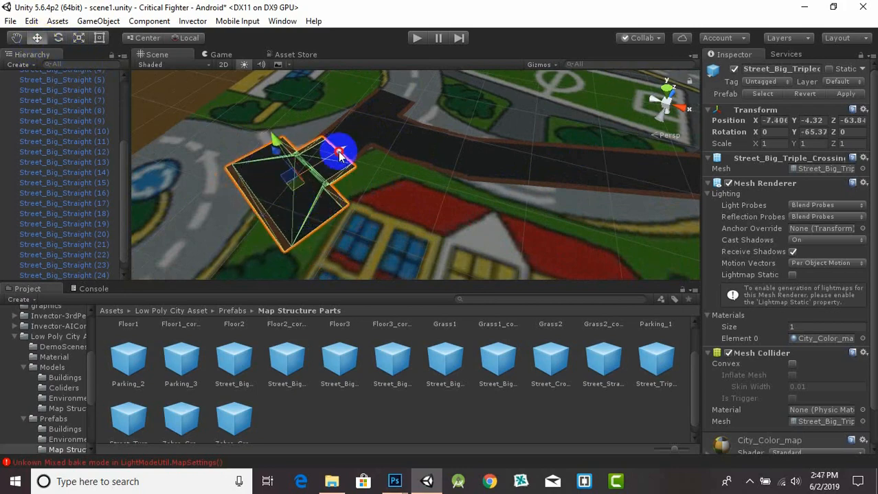
pyautogui.moveTo(337, 152); pyautogui.dragTo(343, 149)
pyautogui.moveTo(280, 145)
pyautogui.mouseDown()
pyautogui.moveTo(274, 136)
pyautogui.moveTo(294, 147)
pyautogui.mouseUp()
# Duplicate the second triple crossing, move the copy to the junction by the store's parking lot and rotate it to about 57° around Y
pyautogui.scroll(-3, 381, 189)
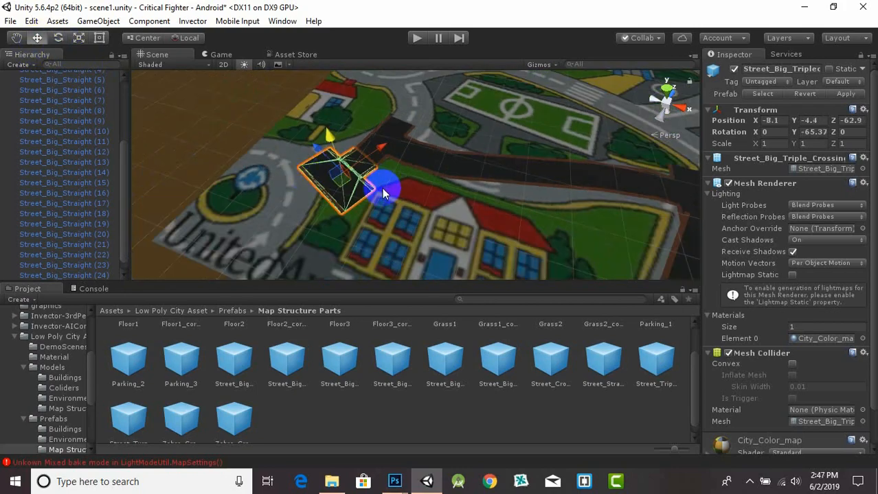
pyautogui.click(427, 167)
pyautogui.click(354, 180)
pyautogui.hotkey('ctrl', 'd')
pyautogui.moveTo(381, 149); pyautogui.dragTo(352, 268, button='middle')
pyautogui.moveTo(354, 168); pyautogui.dragTo(327, 154)
pyautogui.click(58, 38)
pyautogui.moveTo(370, 199); pyautogui.dragTo(161, 282)
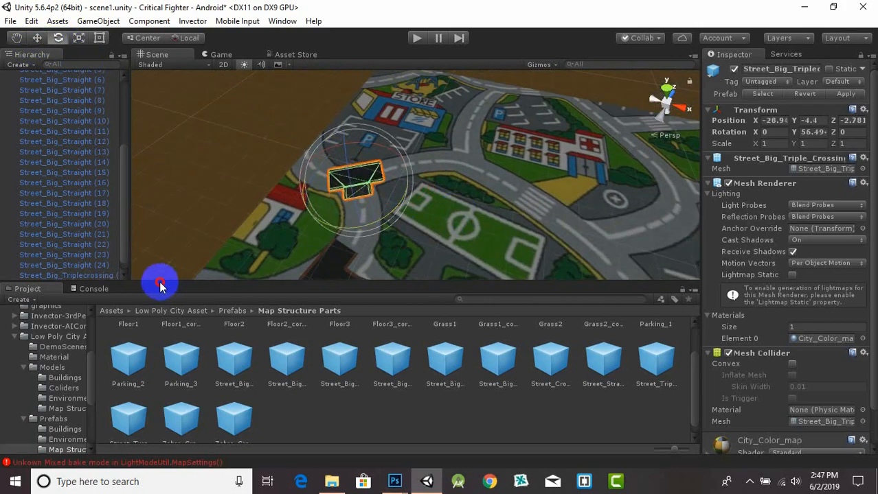
pyautogui.click(38, 38)
# Copy a straight piece to the side of the joined crossings that faces the roundabout
pyautogui.scroll(-2, 412, 179)
pyautogui.click(430, 216)
pyautogui.moveTo(483, 231); pyautogui.dragTo(388, 207)
pyautogui.scroll(3, 388, 207)
pyautogui.moveTo(260, 237); pyautogui.dragTo(243, 257)
pyautogui.scroll(2, 264, 252)
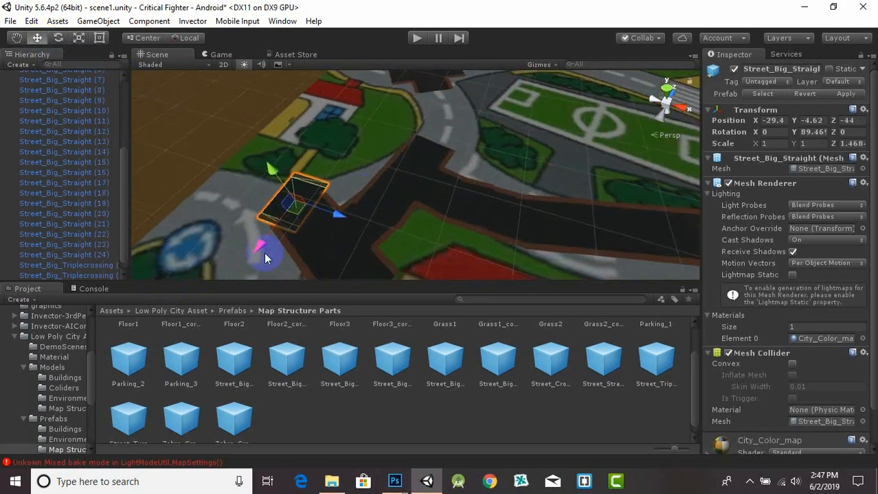
# Rotate the straight piece to about 105.76° around Y, fit it to the crossing and duplicate it toward the roundabout
pyautogui.click(59, 38)
pyautogui.click(37, 38)
pyautogui.scroll(3, 270, 252)
pyautogui.moveTo(329, 246); pyautogui.dragTo(231, 219)
pyautogui.hotkey('ctrl', 'd')
# Duplicate the two roundabout-side straight pieces together and move the copies to the road beside the red-roofed house
pyautogui.keyDown('shift'); pyautogui.click(241, 221); pyautogui.keyUp('shift')
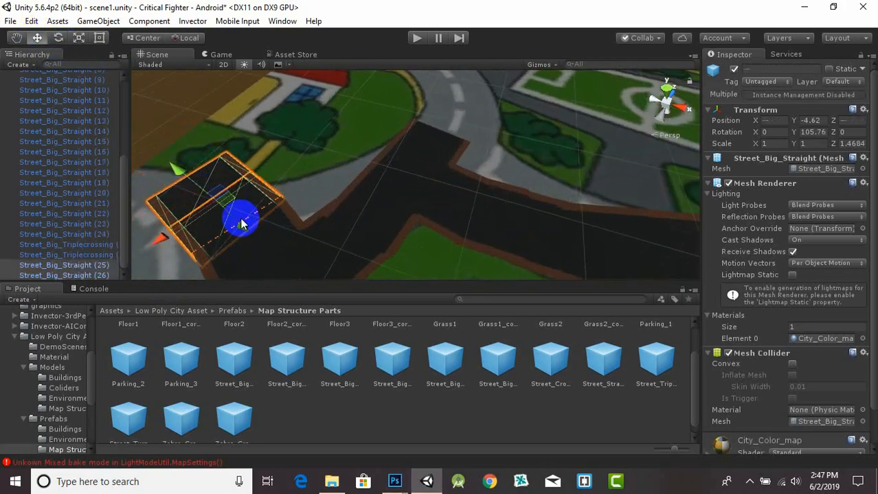
pyautogui.scroll(-5, 360, 245)
pyautogui.moveTo(360, 245); pyautogui.dragTo(361, 219, button='middle')
pyautogui.hotkey('ctrl', 'd')
pyautogui.moveTo(378, 186); pyautogui.dragTo(424, 253)
pyautogui.moveTo(364, 256); pyautogui.dragTo(344, 205, button='middle')
pyautogui.scroll(3, 343, 206)
pyautogui.moveTo(340, 201); pyautogui.dragTo(379, 197)
# Rotate the copied pair to about 133.91° around Y and align it with the second crossing's open end
pyautogui.scroll(-2, 388, 196)
pyautogui.click(59, 40)
pyautogui.click(35, 39)
pyautogui.scroll(3, 381, 205)
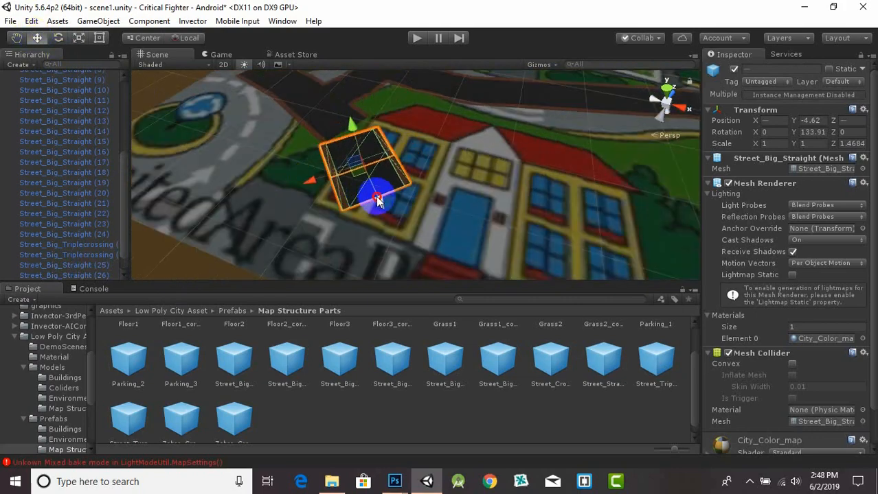
pyautogui.click(384, 110)
# Duplicate a straight street piece and move the copy to the road between the first crossing and the parking lot junction
pyautogui.moveTo(385, 107); pyautogui.dragTo(431, 155, button='middle')
pyautogui.scroll(-5, 368, 200)
pyautogui.click(403, 224)
pyautogui.hotkey('ctrl', 'd')
pyautogui.moveTo(439, 235); pyautogui.dragTo(384, 210)
pyautogui.scroll(6, 299, 218)
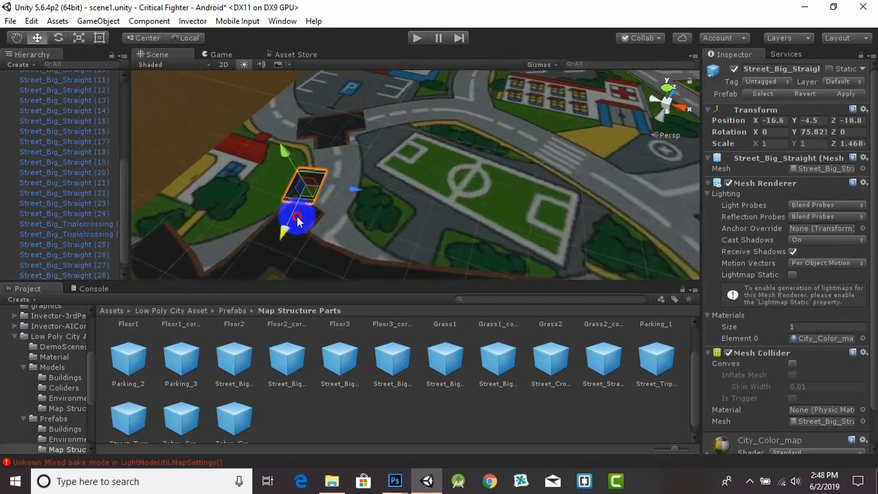
# Rotate the copied straight piece around Y to follow the road and fit it against the first crossing's branch
pyautogui.click(59, 39)
pyautogui.moveTo(281, 209); pyautogui.dragTo(321, 220)
pyautogui.click(37, 39)
pyautogui.scroll(3, 323, 176)
pyautogui.moveTo(330, 159); pyautogui.dragTo(368, 114)
# Duplicate the piece further along the bend and rotate the copy to about -11.34° around Y
pyautogui.hotkey('ctrl', 'd')
pyautogui.click(58, 39)
pyautogui.moveTo(364, 175); pyautogui.dragTo(382, 168)
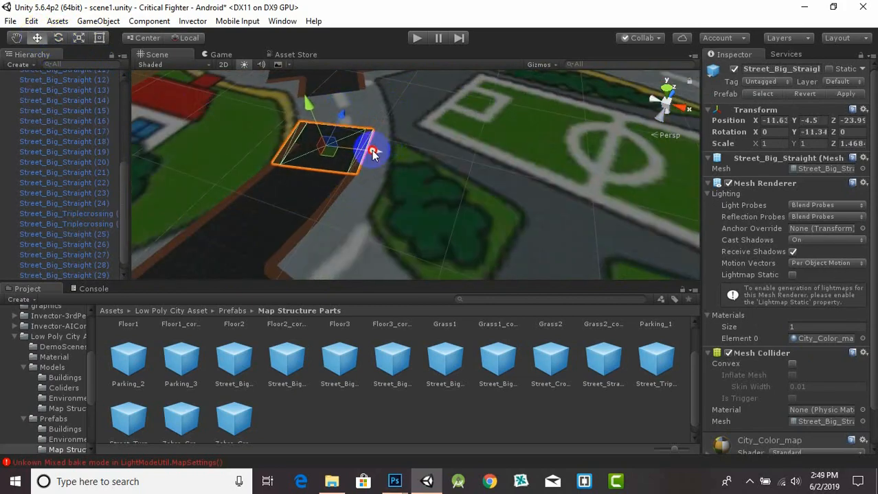
# Add another copy rotated to about -32.22° around Y, stretch it lengthwise and fit it against the parking lot junction's crossing
pyautogui.press('e')
pyautogui.moveTo(380, 91); pyautogui.dragTo(404, 126)
pyautogui.click(79, 37)
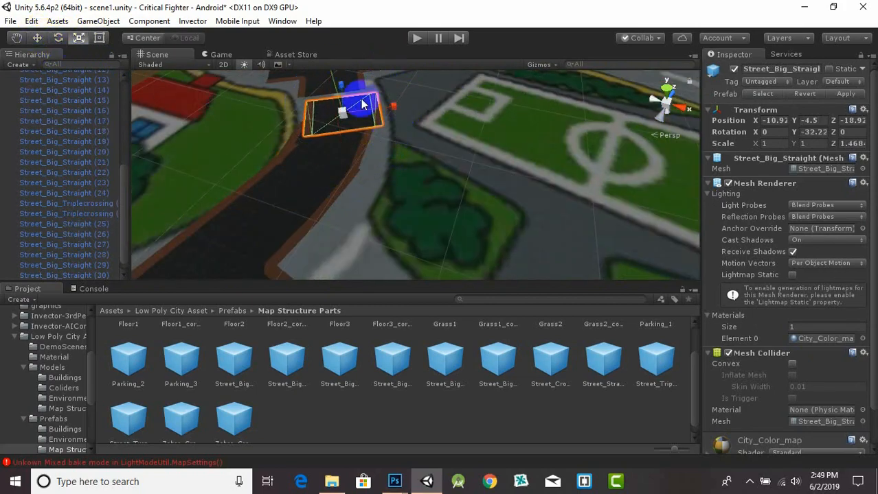
pyautogui.moveTo(339, 84); pyautogui.dragTo(337, 70)
pyautogui.click(37, 38)
pyautogui.moveTo(395, 108); pyautogui.dragTo(384, 112)
pyautogui.moveTo(334, 89); pyautogui.dragTo(335, 86)
# Stretch the neighbouring -11.34° straight piece to a Z scale of about 1.67 to fill the bend
pyautogui.moveTo(377, 103); pyautogui.dragTo(388, 162, button='middle')
pyautogui.click(351, 204)
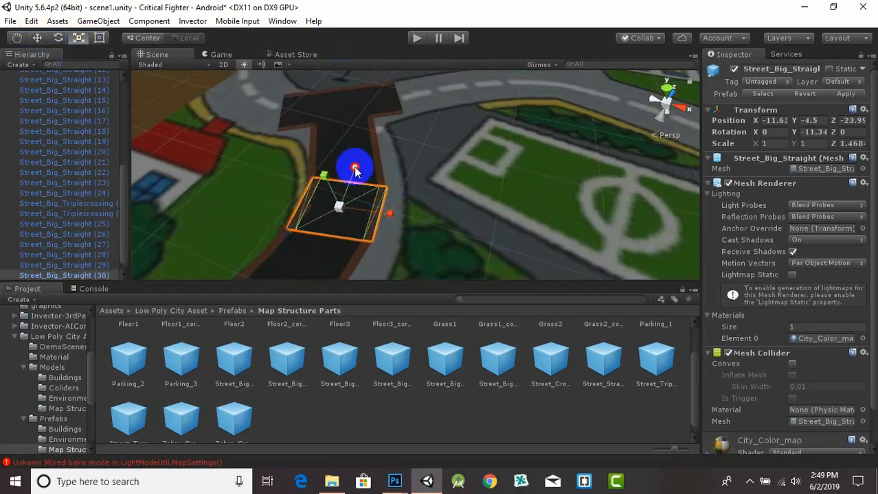
pyautogui.moveTo(354, 172); pyautogui.dragTo(367, 189)
pyautogui.click(574, 254)
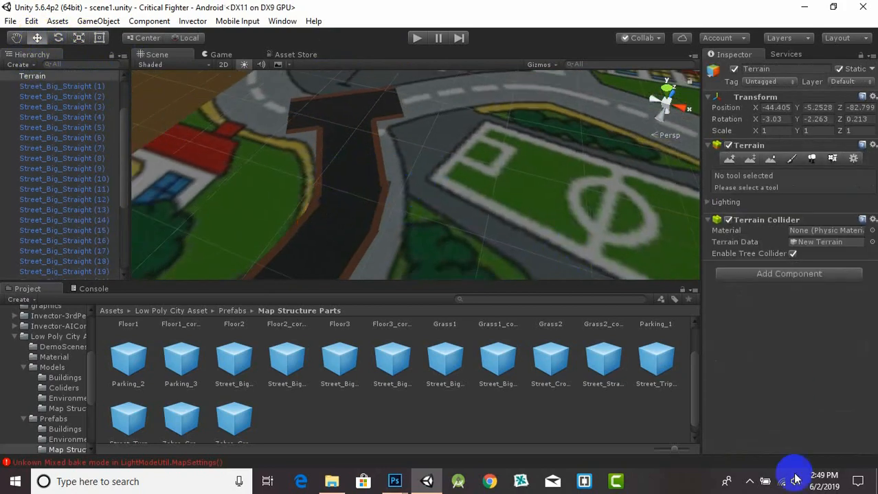
# Duplicate the lengthened straight piece and move the copy to the parking lot crossing's side facing the map's edge, at a height of about -4.63
pyautogui.scroll(-3, 511, 210)
pyautogui.moveTo(511, 209); pyautogui.dragTo(538, 256, button='middle')
pyautogui.click(393, 188)
pyautogui.click(411, 259)
pyautogui.moveTo(480, 251); pyautogui.dragTo(525, 124, button='middle')
pyautogui.scroll(-2, 499, 189)
pyautogui.moveTo(499, 189); pyautogui.dragTo(505, 232, button='middle')
pyautogui.scroll(2, 501, 227)
pyautogui.hotkey('ctrl', 'd')
pyautogui.moveTo(533, 122); pyautogui.dragTo(528, 78)
pyautogui.moveTo(527, 89); pyautogui.dragTo(539, 213, button='middle')
pyautogui.moveTo(581, 246); pyautogui.dragTo(511, 237)
pyautogui.moveTo(505, 256); pyautogui.dragTo(484, 176, button='middle')
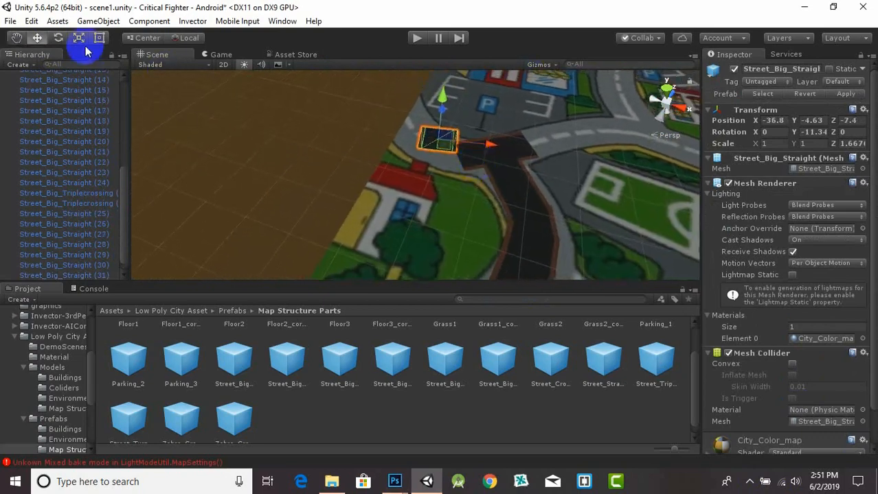
# Rotate the lengthened copy to about -105.7° around Y and align it with the crossing's outer end
pyautogui.click(58, 39)
pyautogui.scroll(2, 480, 164)
pyautogui.moveTo(478, 163); pyautogui.dragTo(593, 99)
pyautogui.click(36, 40)
pyautogui.moveTo(449, 91); pyautogui.dragTo(448, 117)
pyautogui.scroll(3, 479, 113)
pyautogui.moveTo(396, 148); pyautogui.dragTo(374, 146)
# Duplicate the two outer straight pieces together and move the copies to the parking lot crossing's opposite end
pyautogui.keyDown('shift'); pyautogui.click(464, 140); pyautogui.keyUp('shift')
pyautogui.scroll(-2, 474, 148)
pyautogui.moveTo(508, 162); pyautogui.dragTo(463, 177, button='middle')
pyautogui.hotkey('ctrl', 'd')
pyautogui.moveTo(338, 163); pyautogui.dragTo(502, 204)
pyautogui.moveTo(502, 204); pyautogui.dragTo(385, 264, button='middle')
pyautogui.moveTo(425, 204); pyautogui.dragTo(427, 192)
pyautogui.moveTo(425, 206); pyautogui.dragTo(449, 172, button='middle')
pyautogui.moveTo(411, 197); pyautogui.dragTo(398, 196)
pyautogui.moveTo(419, 206); pyautogui.dragTo(421, 239, button='middle')
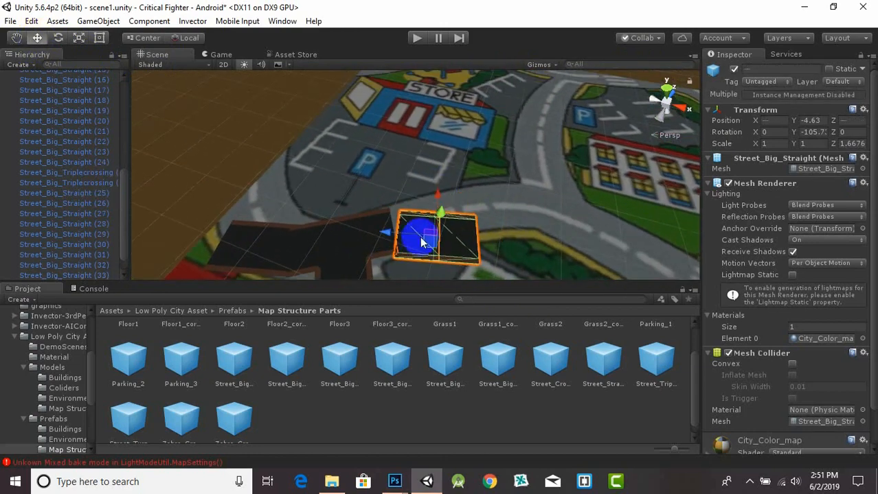
# Rotate the copied pair to about -121.5° around Y and set it flush against the crossing
pyautogui.moveTo(437, 195); pyautogui.dragTo(438, 189)
pyautogui.click(60, 41)
pyautogui.moveTo(456, 271); pyautogui.dragTo(453, 251, button='middle')
pyautogui.moveTo(461, 256); pyautogui.dragTo(483, 250)
pyautogui.click(36, 39)
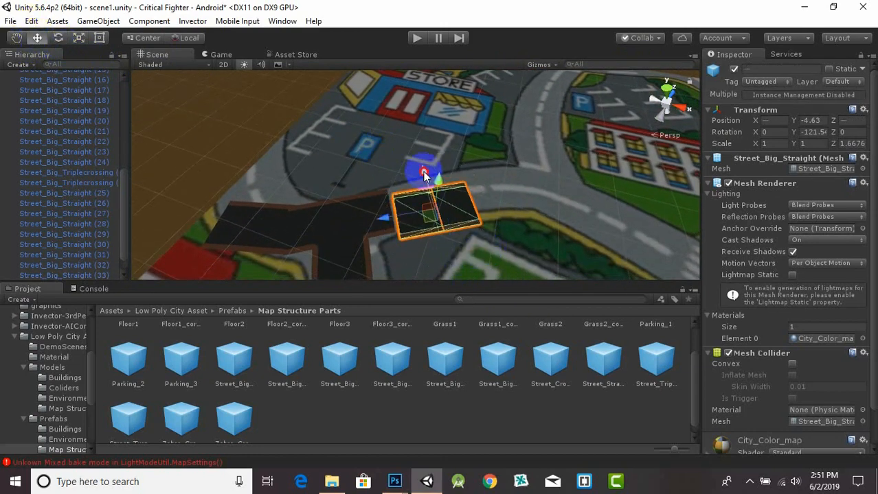
pyautogui.moveTo(425, 176); pyautogui.dragTo(422, 166)
pyautogui.moveTo(382, 214); pyautogui.dragTo(373, 216)
# Duplicate the rotated pair and align the copies further along the road past the store's parking lot
pyautogui.scroll(2, 412, 216)
pyautogui.moveTo(423, 232); pyautogui.dragTo(441, 217, button='middle')
pyautogui.hotkey('ctrl', 'd')
pyautogui.moveTo(382, 200); pyautogui.dragTo(473, 241)
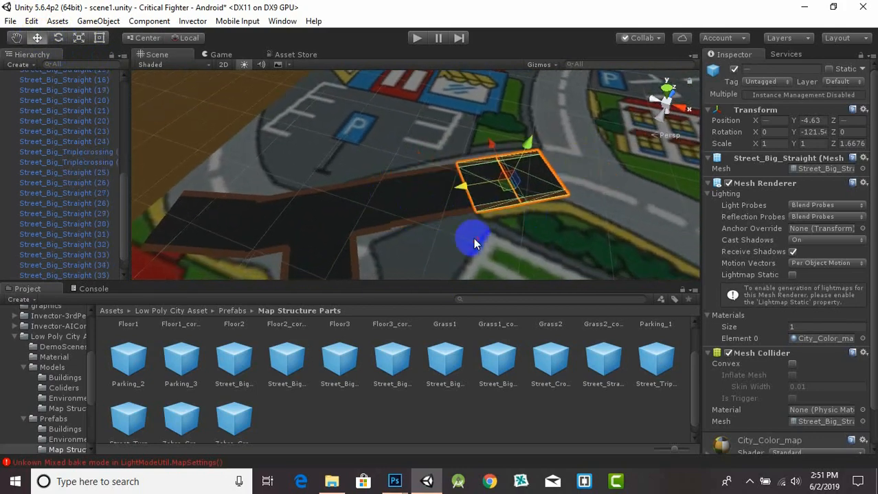
pyautogui.moveTo(493, 147); pyautogui.dragTo(491, 143)
# Duplicate the parking lot junction's triple crossing and move the copy to the road fork near the red-cross building
pyautogui.click(340, 259)
pyautogui.moveTo(364, 281); pyautogui.dragTo(413, 246, button='middle')
pyautogui.hotkey('ctrl', 'd')
pyautogui.moveTo(352, 213); pyautogui.dragTo(608, 123)
pyautogui.moveTo(663, 168); pyautogui.dragTo(561, 238, button='middle')
# Rotate the new triple crossing to about 149.87° around Y and join its stem to the street's end
pyautogui.click(59, 39)
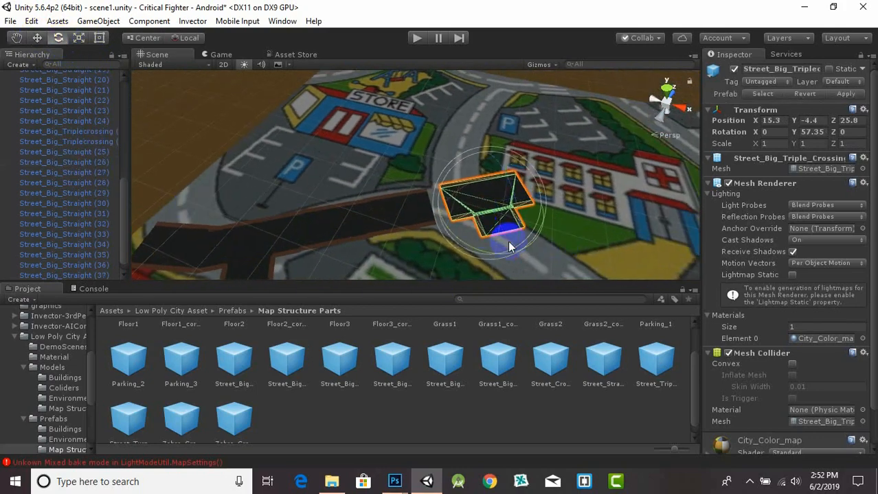
pyautogui.moveTo(511, 246); pyautogui.dragTo(350, 309)
pyautogui.click(37, 39)
pyautogui.moveTo(441, 213); pyautogui.dragTo(415, 234)
pyautogui.moveTo(478, 258); pyautogui.dragTo(465, 175)
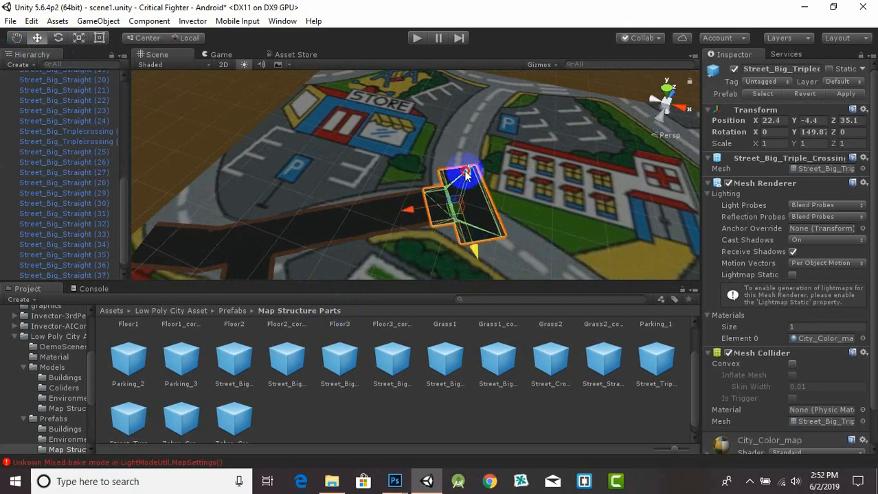
# Duplicate a straight street and place the copy just past the triple crossing, in front of the red-cross building
pyautogui.moveTo(472, 250); pyautogui.dragTo(421, 218, button='middle')
pyautogui.click(295, 180)
pyautogui.hotkey('ctrl', 'd')
pyautogui.moveTo(233, 185); pyautogui.dragTo(413, 184)
pyautogui.moveTo(421, 131); pyautogui.dragTo(439, 180)
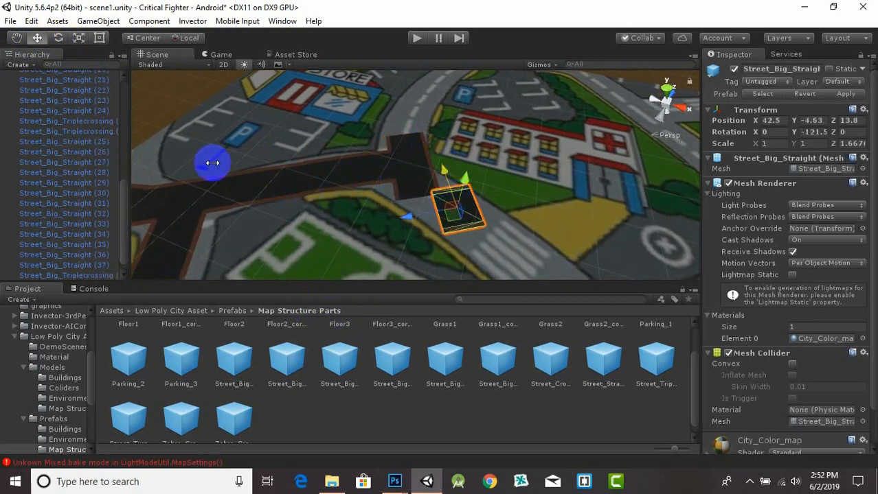
# Rotate the copied street to about -58.39° around Y and align it with the road beside the crossing
pyautogui.click(59, 39)
pyautogui.moveTo(450, 239); pyautogui.dragTo(347, 260)
pyautogui.click(37, 41)
pyautogui.moveTo(493, 192); pyautogui.dragTo(468, 193)
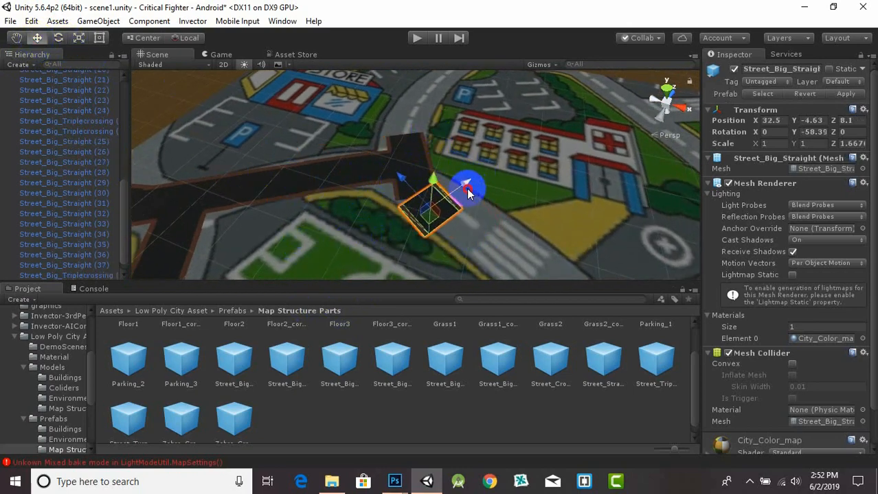
# Rotate the fork's triple crossing to about 139.6° around Y and align its open end with the new street
pyautogui.click(410, 165)
pyautogui.click(41, 39)
pyautogui.scroll(3, 416, 204)
pyautogui.moveTo(417, 205); pyautogui.dragTo(412, 195)
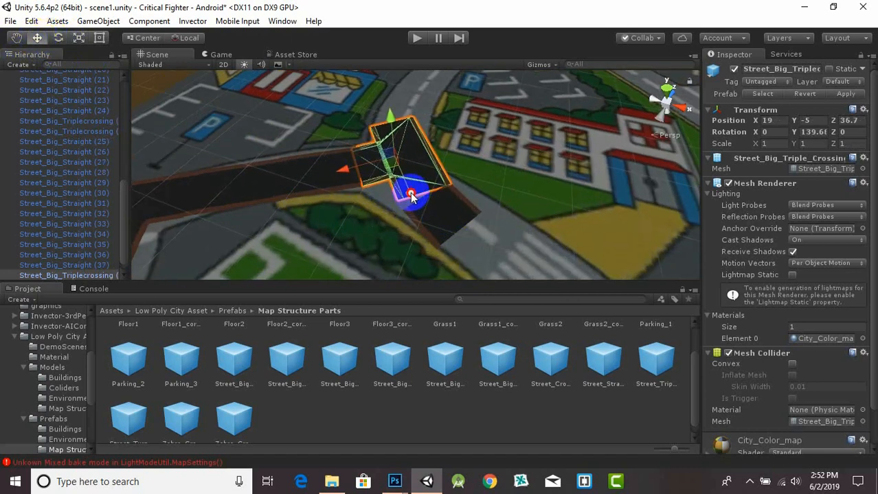
# Duplicate the straight street beyond the crossing and slide the copy along the road toward the zebra crossing
pyautogui.click(421, 196)
pyautogui.hotkey('ctrl', 'd')
pyautogui.moveTo(479, 189); pyautogui.dragTo(467, 180)
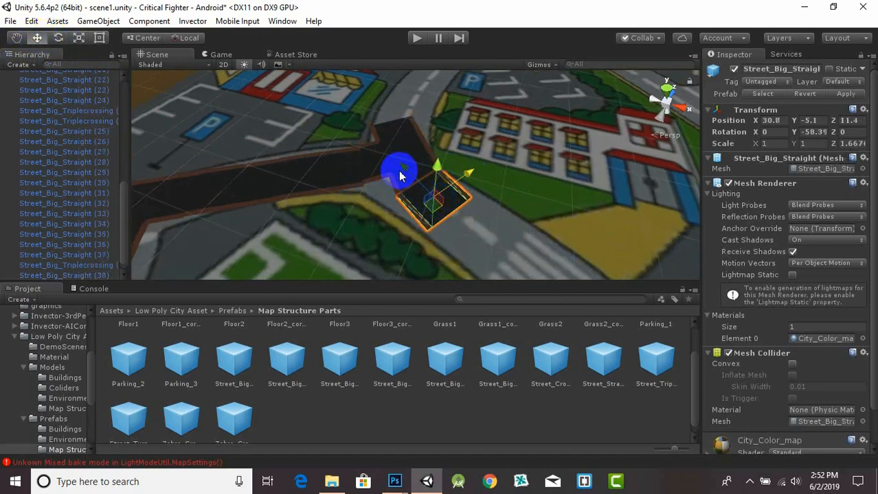
pyautogui.moveTo(400, 172); pyautogui.dragTo(425, 196)
# Rotate the copied street to about -64.77° around Y and set it against the previous piece
pyautogui.click(59, 39)
pyautogui.moveTo(497, 265); pyautogui.dragTo(507, 261)
pyautogui.click(39, 38)
pyautogui.moveTo(495, 198)
pyautogui.mouseDown()
pyautogui.moveTo(513, 185)
pyautogui.moveTo(503, 199)
pyautogui.mouseUp()
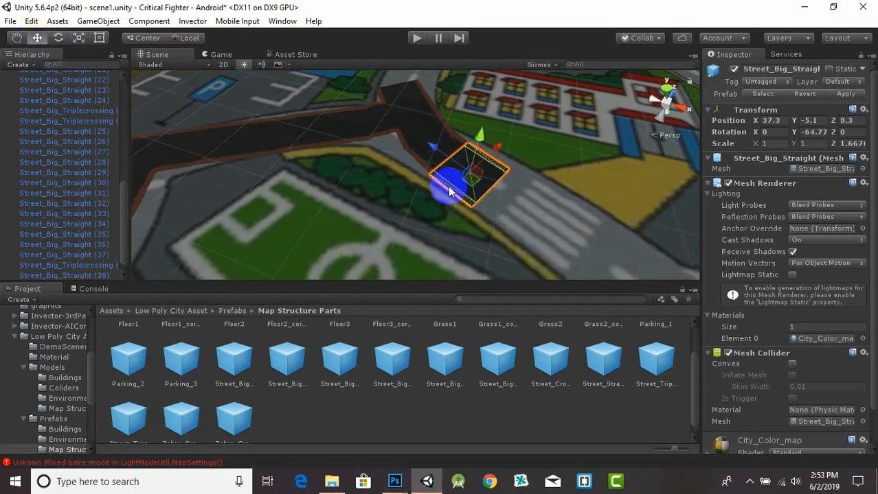
# Duplicate the rotated street repeatedly and lay the copies along the road beside the soccer field
pyautogui.moveTo(460, 188); pyautogui.dragTo(506, 218)
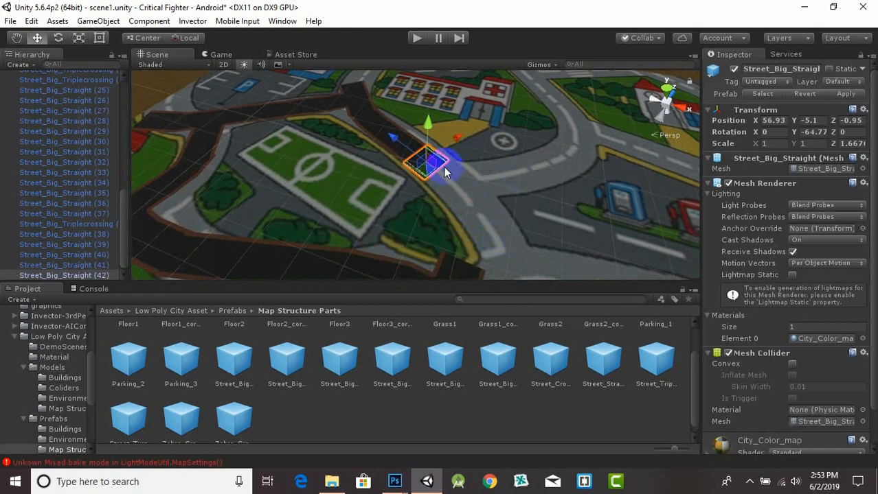
pyautogui.moveTo(445, 172); pyautogui.dragTo(396, 177)
pyautogui.hotkey('ctrl', 'd')
# Move a copy of the triple crossing to the street's end by the soccer field and rotate it to about 200.9° around Y
pyautogui.moveTo(360, 129); pyautogui.dragTo(369, 229)
pyautogui.click(61, 39)
pyautogui.click(41, 39)
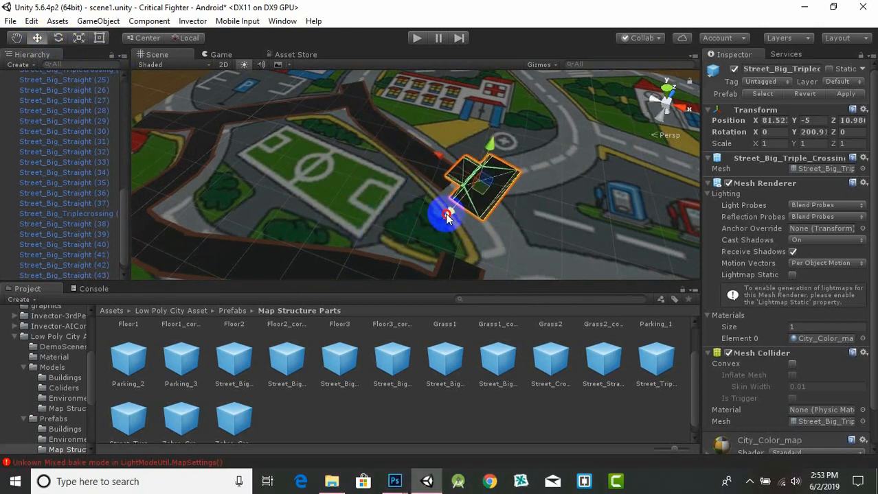
pyautogui.moveTo(446, 214); pyautogui.dragTo(434, 225)
# Lower the copied triple crossing to about Y -5.12 and fit its stem to the end of the soccer field street
pyautogui.scroll(3, 456, 205)
pyautogui.moveTo(496, 163); pyautogui.dragTo(507, 174)
pyautogui.scroll(4, 507, 184)
pyautogui.click(515, 199)
pyautogui.click(515, 199)
pyautogui.moveTo(555, 100); pyautogui.dragTo(554, 102)
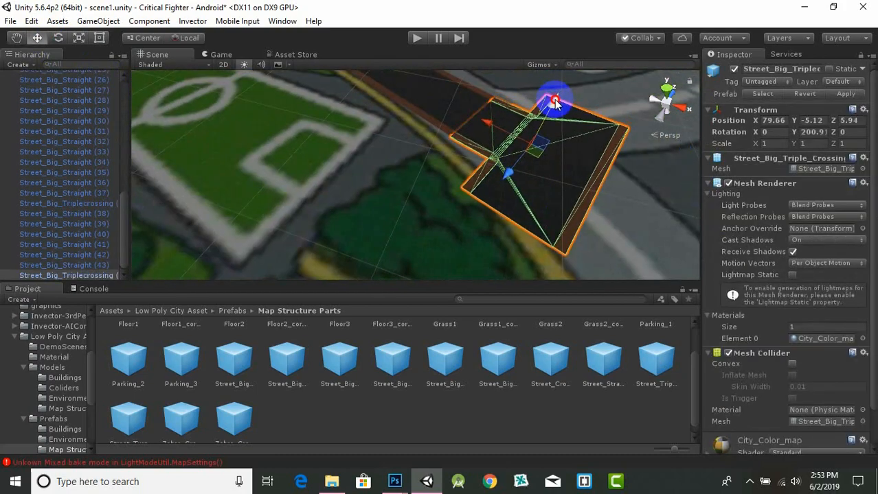
pyautogui.scroll(-5, 554, 138)
pyautogui.moveTo(587, 227); pyautogui.dragTo(490, 179, button='middle')
pyautogui.scroll(-4, 489, 179)
pyautogui.moveTo(437, 356); pyautogui.dragTo(388, 193)
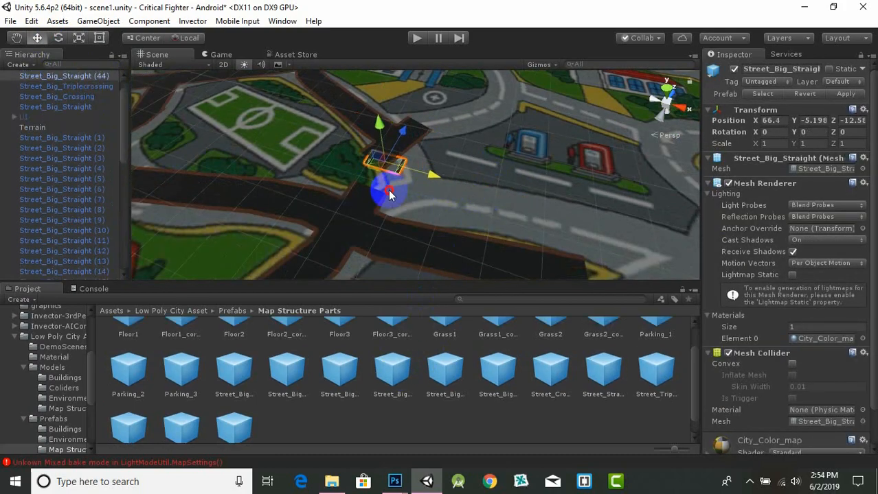
pyautogui.press('Delete')
# Place a triple crossing prefab on the main road so its arm reaches the crossing at the soccer field's corner
pyautogui.moveTo(445, 377); pyautogui.dragTo(391, 143)
pyautogui.scroll(4, 352, 195)
pyautogui.click(381, 202)
pyautogui.scroll(-2, 381, 201)
pyautogui.moveTo(391, 137); pyautogui.dragTo(429, 199, button='middle')
# Rotate the crossing at the soccer field's corner to about 183.77° around Y and align it with the junction below
pyautogui.click(440, 192)
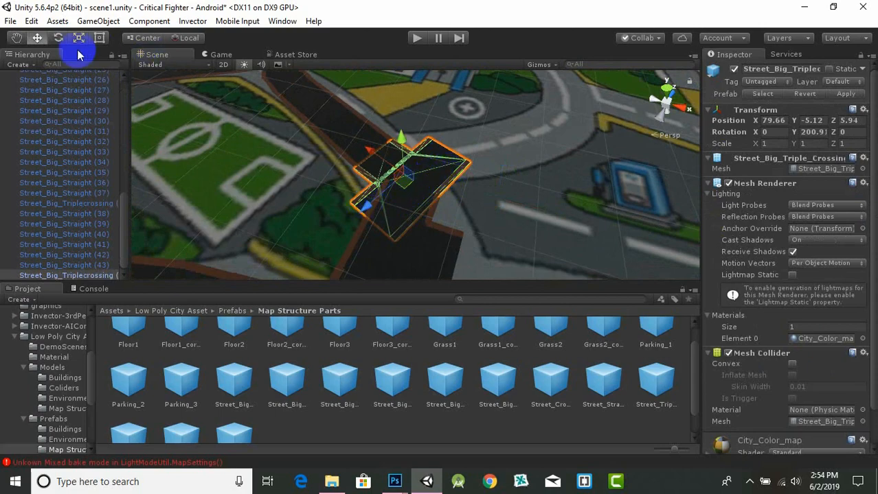
pyautogui.click(58, 37)
pyautogui.moveTo(412, 230)
pyautogui.mouseDown()
pyautogui.moveTo(431, 217)
pyautogui.moveTo(399, 223)
pyautogui.mouseUp()
pyautogui.click(37, 38)
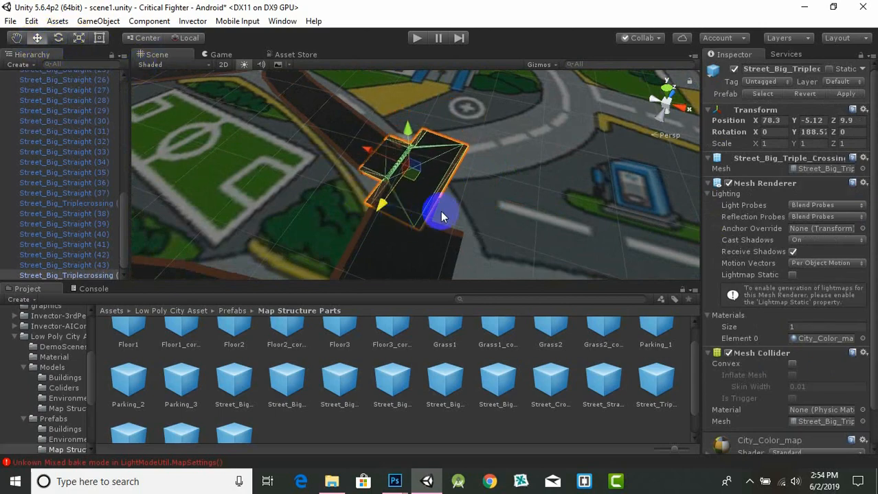
pyautogui.moveTo(441, 215); pyautogui.dragTo(442, 185, button='middle')
pyautogui.click(434, 199)
pyautogui.click(424, 145)
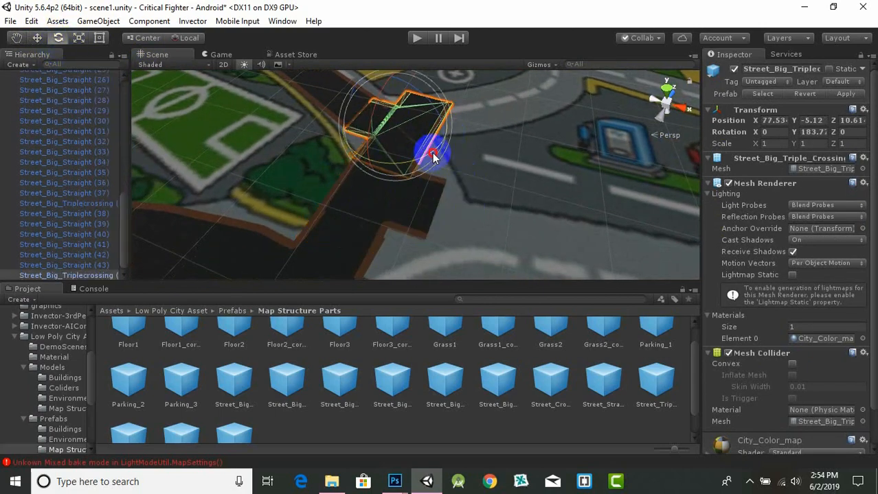
pyautogui.scroll(2, 475, 153)
pyautogui.moveTo(475, 152); pyautogui.dragTo(493, 217, button='middle')
# Shift the last straight street beside the soccer field so it sits flush with the crossing's stem
pyautogui.click(367, 167)
pyautogui.click(352, 212)
pyautogui.click(343, 192)
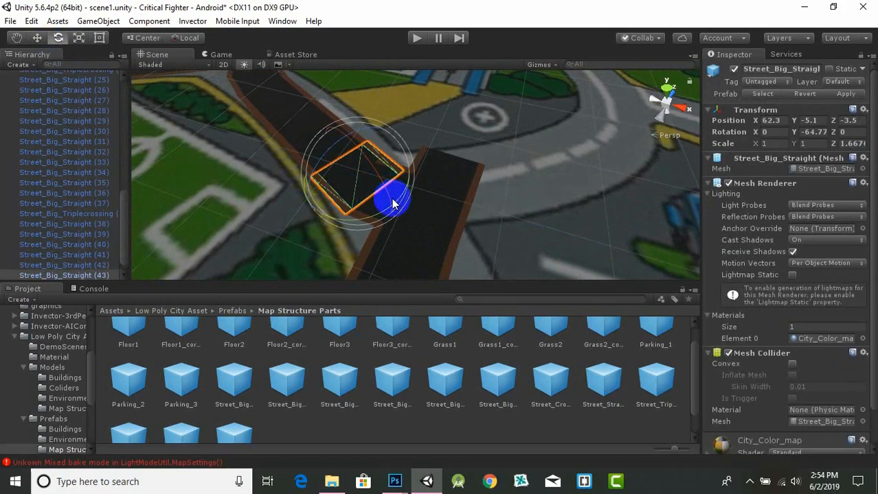
pyautogui.click(37, 38)
pyautogui.moveTo(399, 155); pyautogui.dragTo(316, 160)
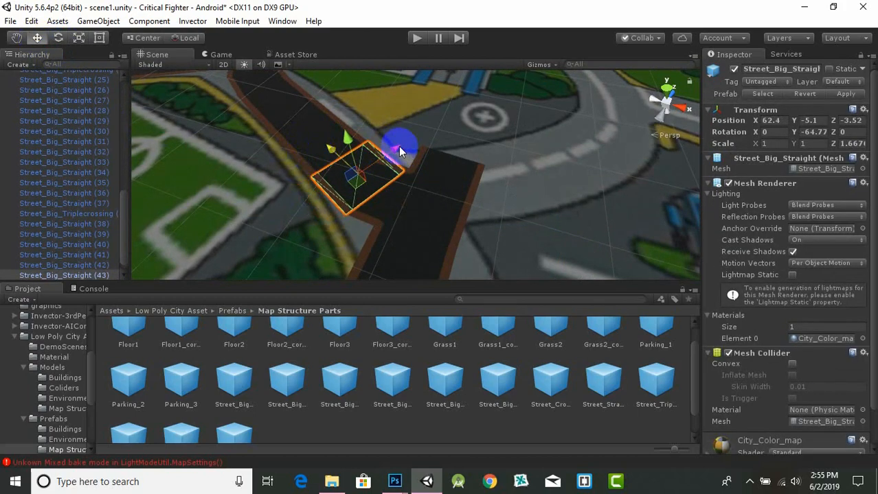
# Duplicate the main road junction's triple crossing and move the copy to the street's end past the parking lot
pyautogui.click(484, 169)
pyautogui.scroll(-4, 485, 169)
pyautogui.moveTo(485, 170); pyautogui.dragTo(398, 176, button='middle')
pyautogui.click(359, 226)
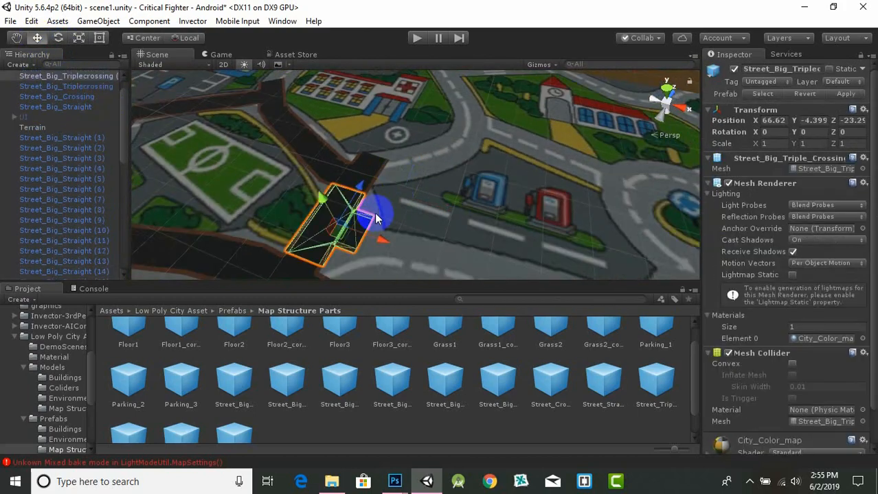
pyautogui.click(376, 217)
pyautogui.scroll(-3, 364, 233)
pyautogui.scroll(-5, 466, 210)
pyautogui.scroll(6, 447, 204)
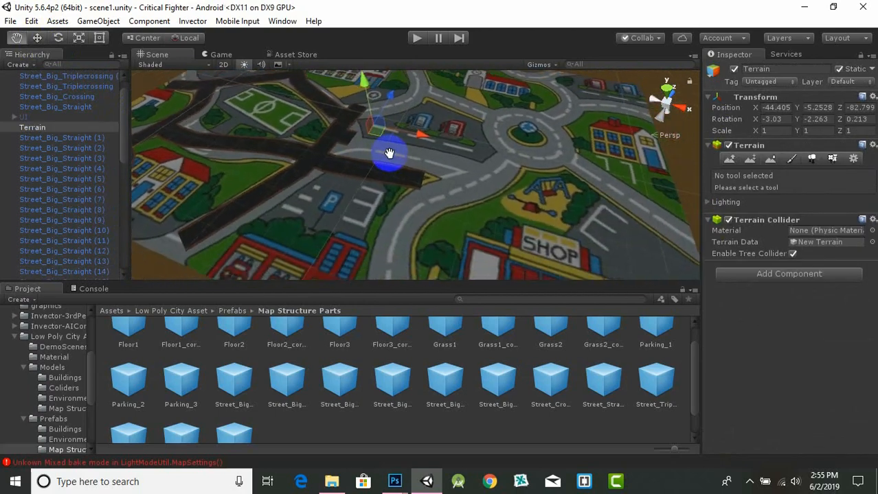
pyautogui.click(370, 171)
pyautogui.press('f')
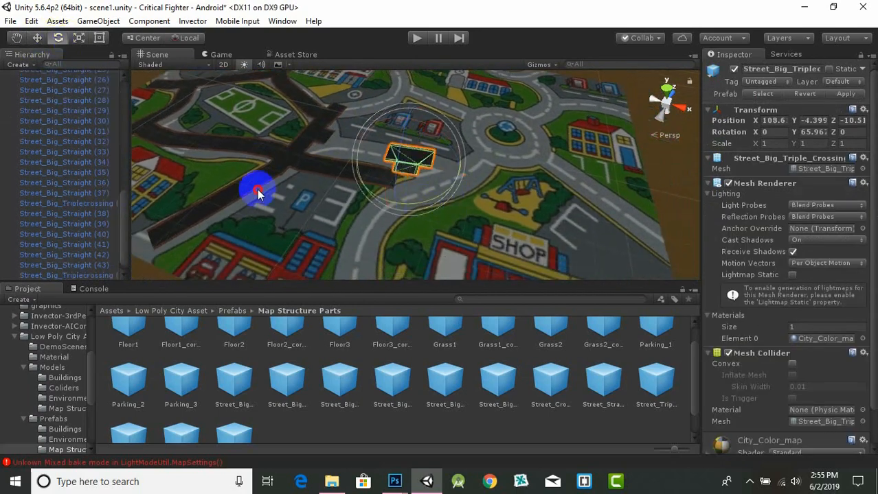
# Rotate the copied crossing to about 167.2° around Y, fit its stem to the street's end and lower it slightly
pyautogui.click(37, 38)
pyautogui.moveTo(402, 204)
pyautogui.mouseDown()
pyautogui.moveTo(399, 239)
pyautogui.moveTo(401, 218)
pyautogui.mouseUp()
pyautogui.scroll(2, 384, 189)
pyautogui.moveTo(350, 181); pyautogui.dragTo(361, 195)
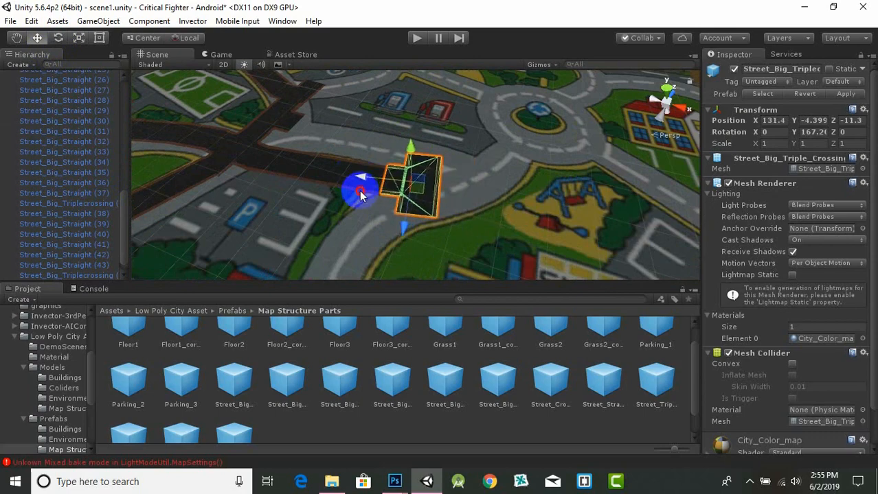
pyautogui.moveTo(414, 150); pyautogui.dragTo(414, 154)
pyautogui.scroll(2, 419, 197)
pyautogui.click(420, 198)
pyautogui.click(421, 198)
pyautogui.scroll(5, 439, 202)
pyautogui.scroll(-8, 481, 202)
pyautogui.click(416, 193)
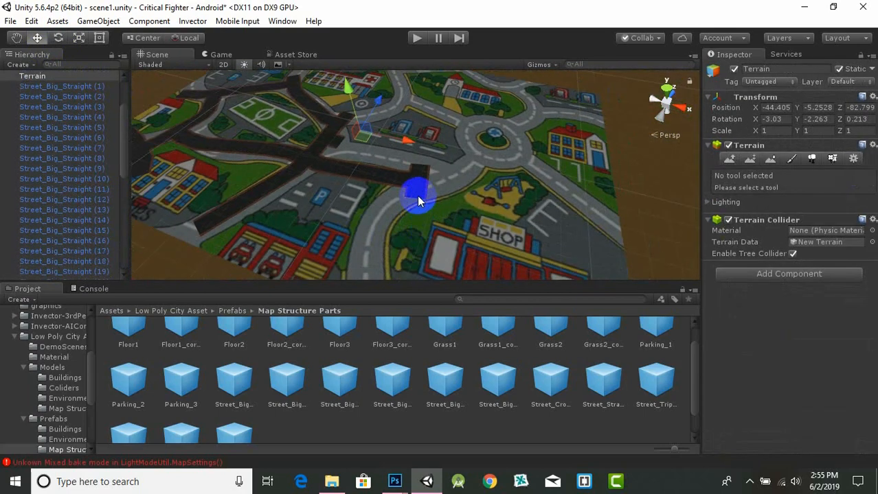
# Rotate the end crossing further to about 178.19° around Y so it follows the road toward the shop
pyautogui.click(417, 193)
pyautogui.click(58, 37)
pyautogui.moveTo(426, 228); pyautogui.dragTo(394, 232)
pyautogui.click(37, 38)
pyautogui.scroll(3, 402, 213)
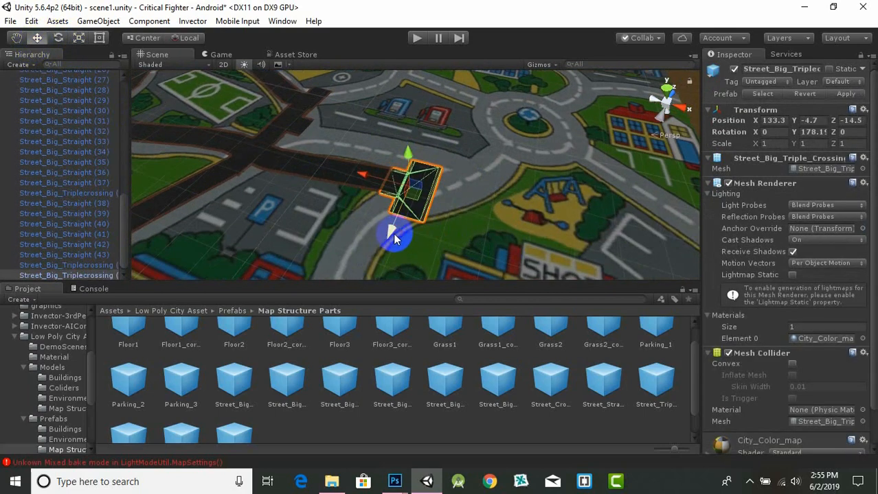
# Duplicate a straight street from the main road and move the copy to the end crossing's arm facing the shop
pyautogui.click(324, 171)
pyautogui.hotkey('ctrl', 'd')
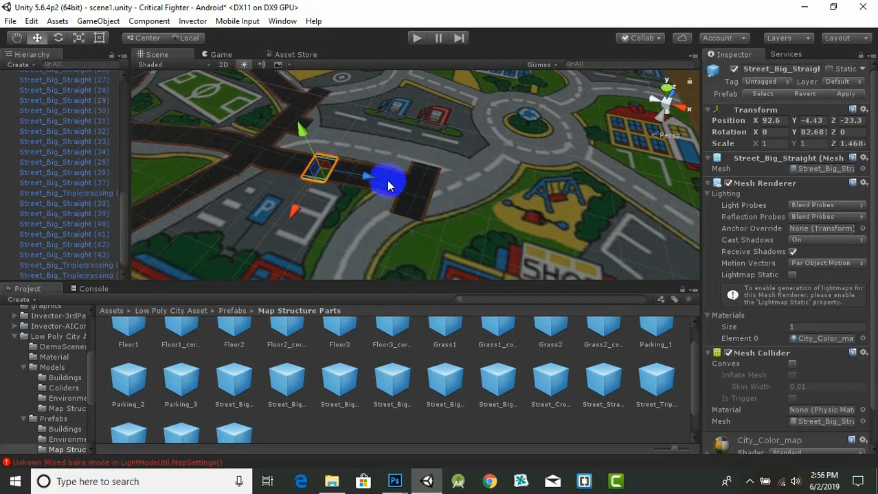
pyautogui.moveTo(369, 177); pyautogui.dragTo(468, 199)
pyautogui.moveTo(400, 234); pyautogui.dragTo(384, 274)
# Rotate the copied street to about 8.3° around Y and lower it to Y -4.73 against the crossing
pyautogui.scroll(5, 388, 261)
pyautogui.click(58, 38)
pyautogui.moveTo(415, 261); pyautogui.dragTo(370, 184, button='middle')
pyautogui.moveTo(367, 220); pyautogui.dragTo(492, 152)
pyautogui.press('w')
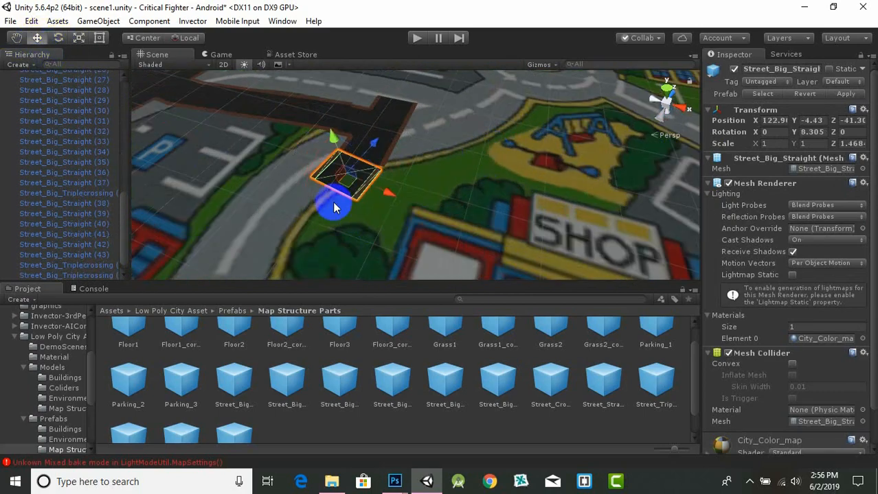
pyautogui.scroll(3, 334, 206)
pyautogui.moveTo(333, 140); pyautogui.dragTo(337, 134)
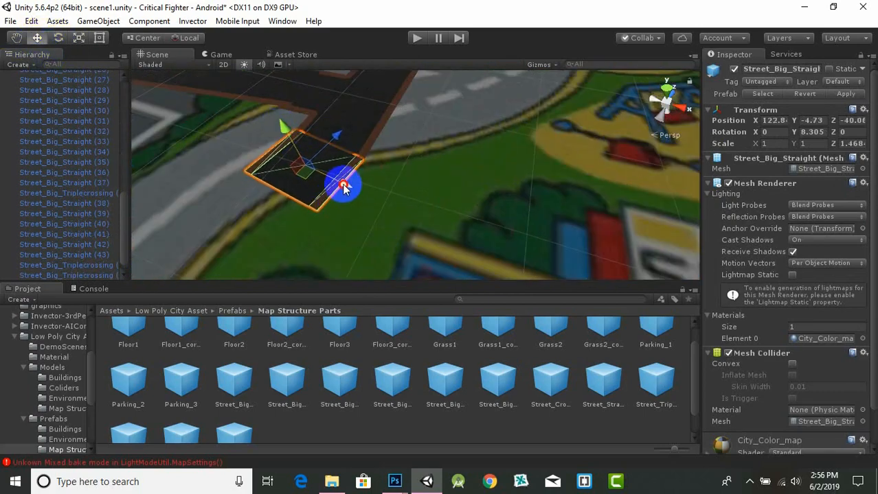
# Rotate the street below the crossing to about 12.16° around Y
pyautogui.scroll(-5, 330, 189)
pyautogui.moveTo(392, 210); pyautogui.dragTo(389, 212)
pyautogui.scroll(3, 397, 191)
pyautogui.click(39, 39)
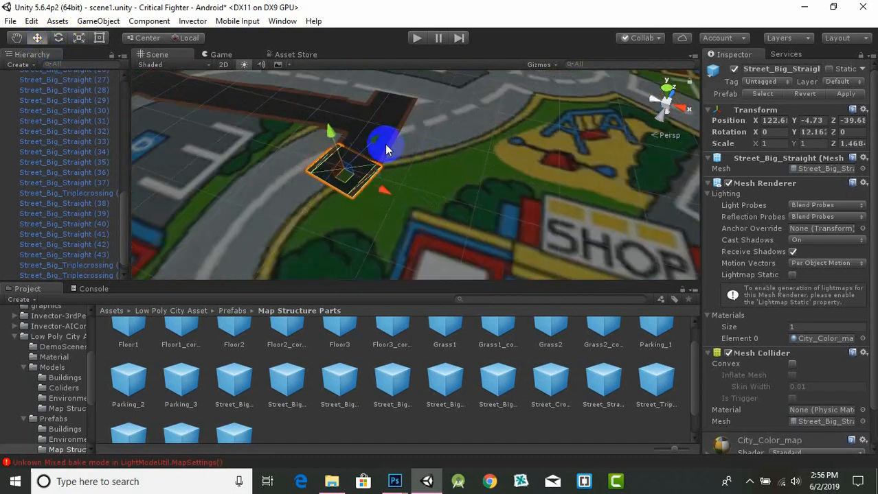
# Duplicate the aligned street repeatedly and lay the copies down the road beside the shop
pyautogui.moveTo(375, 146); pyautogui.dragTo(270, 249)
pyautogui.hotkey('ctrl', 'd')
pyautogui.hotkey('ctrl', 'd')
pyautogui.keyDown('shift'); pyautogui.click(328, 191); pyautogui.keyUp('shift')
pyautogui.hotkey('ctrl', 'd')
pyautogui.moveTo(275, 256); pyautogui.dragTo(391, 199, button='middle')
# Add another street copy along the shop road, rotate it to follow the curve and align it with its neighbour
pyautogui.hotkey('ctrl', 'd')
pyautogui.moveTo(393, 113); pyautogui.dragTo(309, 186)
pyautogui.click(61, 39)
pyautogui.moveTo(330, 230); pyautogui.dragTo(346, 221)
pyautogui.click(38, 39)
pyautogui.moveTo(324, 174); pyautogui.dragTo(327, 169)
pyautogui.moveTo(346, 211); pyautogui.dragTo(349, 213)
# Place one more street copy on the shop road and delete the surplus piece at the road's lower end
pyautogui.scroll(-5, 394, 215)
pyautogui.hotkey('ctrl', 'd')
pyautogui.moveTo(397, 144); pyautogui.dragTo(376, 189)
pyautogui.click(358, 252)
pyautogui.press('Delete')
# Duplicate a straight street from the main road and move the copy to the crossing's other arm near the gas pumps
pyautogui.click(374, 269)
pyautogui.scroll(-5, 374, 268)
pyautogui.moveTo(405, 186); pyautogui.dragTo(384, 230, button='middle')
pyautogui.click(359, 194)
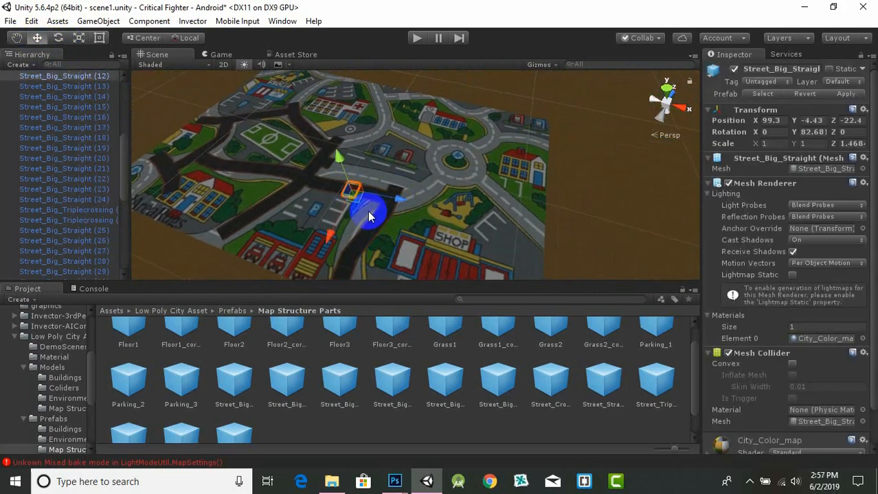
pyautogui.hotkey('ctrl', 'd')
pyautogui.moveTo(392, 204); pyautogui.dragTo(434, 241)
pyautogui.scroll(2, 428, 242)
# Rotate the copy to about 16.2° around Y, join it to the crossing and extend it with a duplicate at Z scale about 1.997
pyautogui.moveTo(376, 250); pyautogui.dragTo(348, 238)
pyautogui.scroll(5, 395, 232)
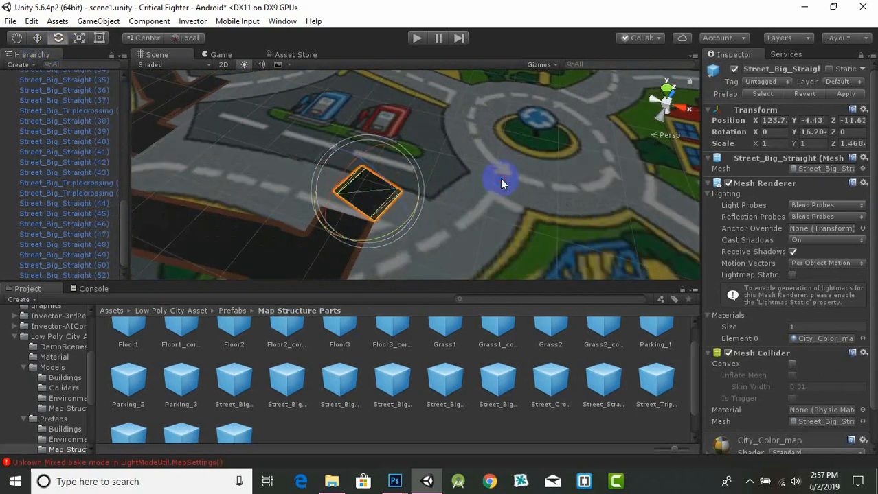
pyautogui.click(40, 37)
pyautogui.moveTo(401, 163); pyautogui.dragTo(395, 170)
pyautogui.scroll(3, 372, 237)
pyautogui.moveTo(357, 209); pyautogui.dragTo(453, 166)
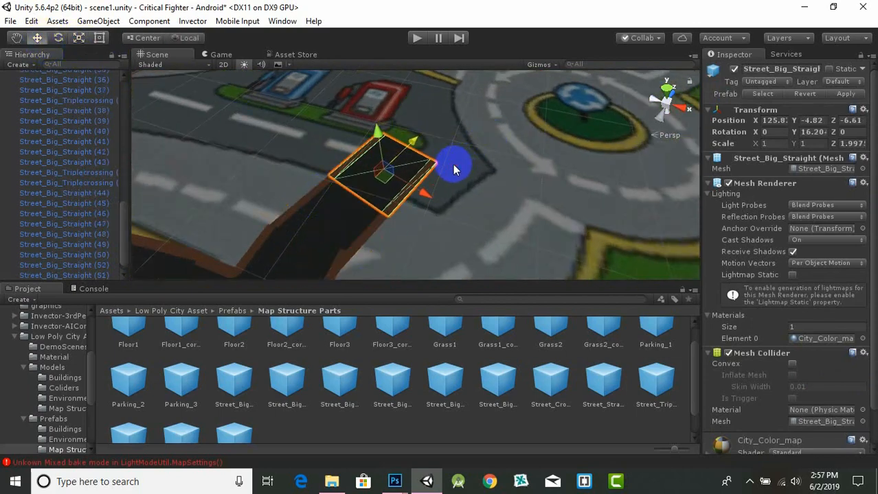
# Rotate the end piece by the gas pumps along the road's curve and level it with the previous piece
pyautogui.click(59, 39)
pyautogui.moveTo(396, 219); pyautogui.dragTo(425, 205)
pyautogui.click(38, 40)
pyautogui.moveTo(382, 140); pyautogui.dragTo(383, 149)
pyautogui.scroll(-4, 384, 152)
pyautogui.scroll(3, 385, 153)
pyautogui.moveTo(384, 153); pyautogui.dragTo(356, 181, button='middle')
# Duplicate the end piece toward the roundabout and rotate the copy to about 37.8° around Y
pyautogui.hotkey('ctrl', 'd')
pyautogui.moveTo(406, 180); pyautogui.dragTo(455, 163)
pyautogui.click(61, 39)
pyautogui.moveTo(418, 225); pyautogui.dragTo(381, 167)
pyautogui.click(38, 40)
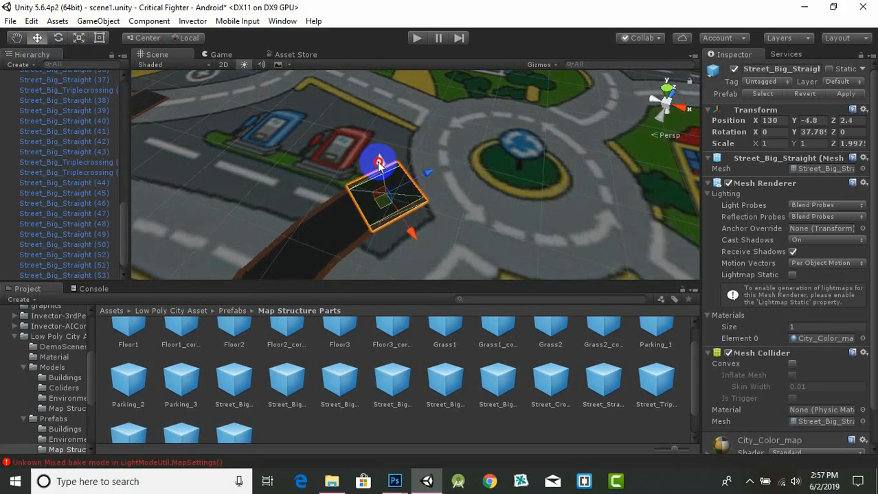
# Extend the street with another copy to the roundabout's edge and align it with the previous piece
pyautogui.scroll(4, 379, 167)
pyautogui.moveTo(329, 204); pyautogui.dragTo(330, 199)
pyautogui.scroll(-2, 331, 200)
pyautogui.click(393, 238)
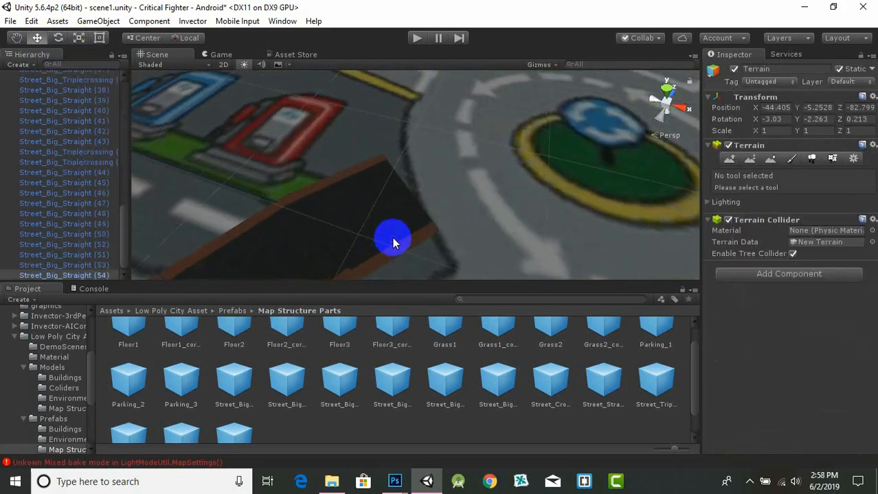
pyautogui.click(394, 236)
pyautogui.scroll(1, 412, 206)
pyautogui.moveTo(422, 182); pyautogui.dragTo(426, 188)
pyautogui.scroll(-3, 459, 235)
pyautogui.click(459, 235)
pyautogui.moveTo(544, 241); pyautogui.dragTo(518, 264, button='middle')
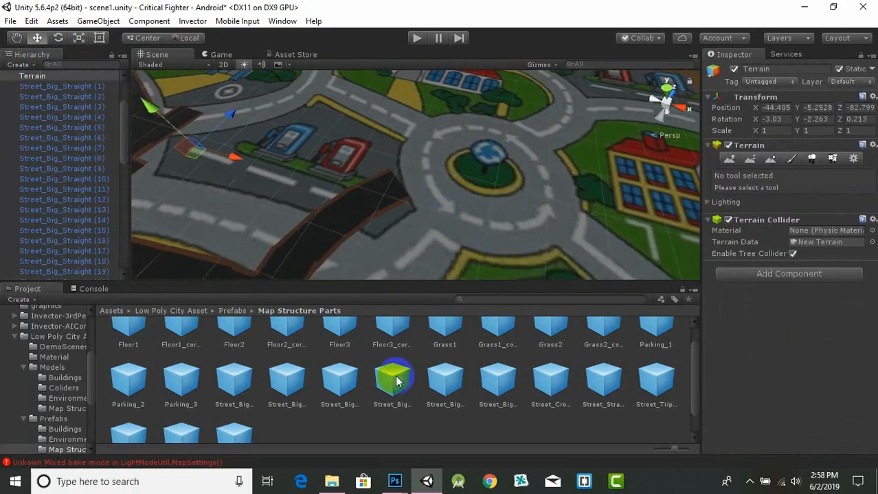
# Try several street prefabs, including Street_Crossing, on the roundabout and delete the unsuitable ones
pyautogui.moveTo(429, 182); pyautogui.dragTo(430, 183)
pyautogui.press('Delete')
pyautogui.moveTo(485, 221); pyautogui.dragTo(486, 222)
pyautogui.moveTo(550, 381); pyautogui.dragTo(449, 221)
pyautogui.click(538, 226)
pyautogui.click(514, 184)
pyautogui.press('Delete')
# Try the Street_Crossing piece along the roundabout's lane to check its fit and delete it
pyautogui.click(460, 218)
pyautogui.moveTo(474, 176); pyautogui.dragTo(478, 164)
pyautogui.scroll(3, 478, 165)
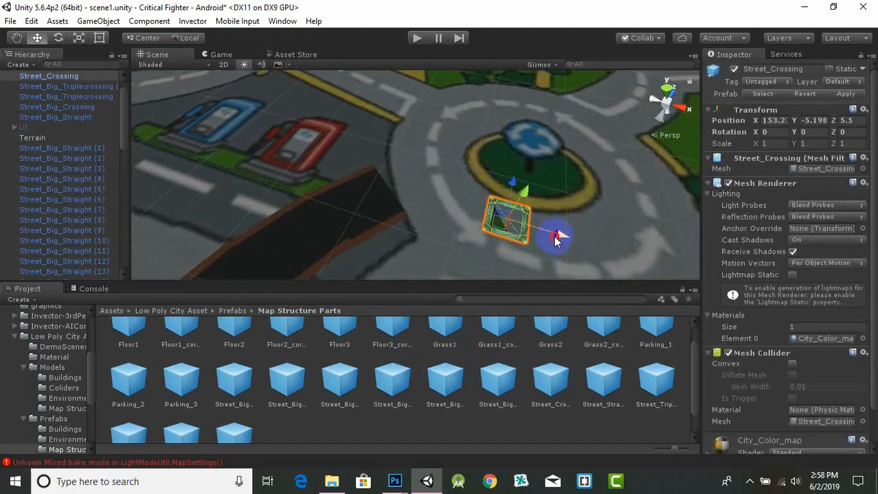
pyautogui.moveTo(558, 237); pyautogui.dragTo(500, 224)
pyautogui.scroll(4, 474, 237)
pyautogui.click(474, 238)
pyautogui.click(536, 241)
pyautogui.scroll(-4, 480, 230)
pyautogui.click(452, 205)
pyautogui.press('Delete')
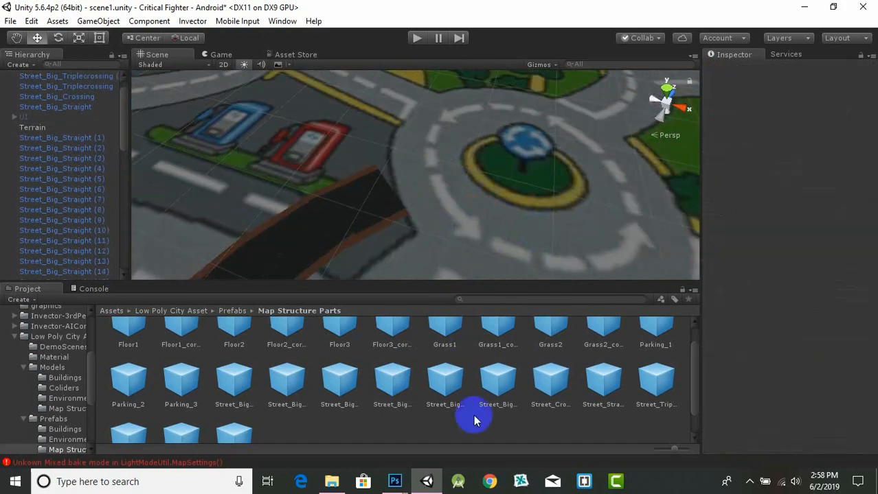
# Place several Street_Big prefabs around the roundabout and gas pumps to compare their shapes
pyautogui.moveTo(495, 387); pyautogui.dragTo(428, 196)
pyautogui.moveTo(448, 377); pyautogui.dragTo(527, 232)
pyautogui.moveTo(394, 381); pyautogui.dragTo(416, 258)
pyautogui.moveTo(340, 382); pyautogui.dragTo(358, 144)
pyautogui.moveTo(299, 377); pyautogui.dragTo(195, 195)
# Delete the trial street pieces on the roundabout, keeping only the Street_Big_SmallSinglecross piece by the gas pumps
pyautogui.click(427, 140)
pyautogui.click(588, 154)
pyautogui.press('Delete')
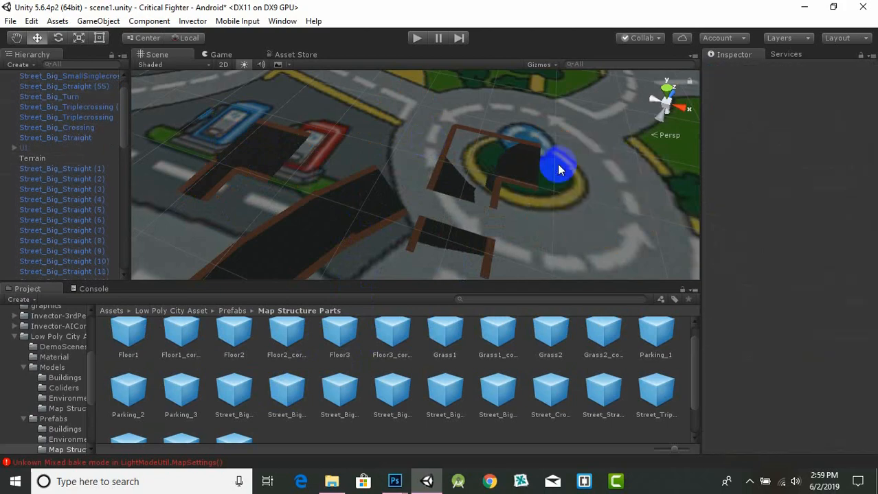
pyautogui.click(531, 163)
pyautogui.press('Delete')
pyautogui.click(477, 249)
pyautogui.press('Delete')
pyautogui.click(285, 170)
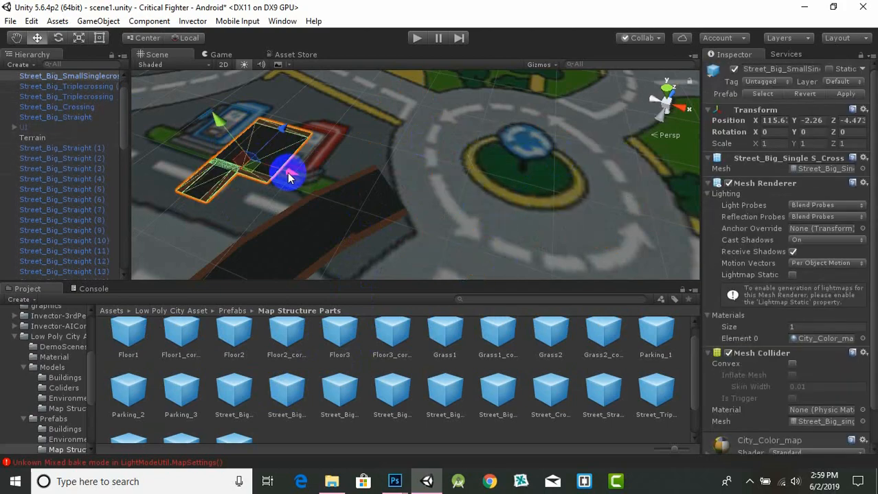
# Try the Street_Big_SmallSinglecross piece at the roundabout's entrance and delete it
pyautogui.moveTo(289, 176); pyautogui.dragTo(378, 242)
pyautogui.moveTo(378, 242); pyautogui.dragTo(352, 190, button='middle')
pyautogui.scroll(-5, 351, 191)
pyautogui.click(351, 186)
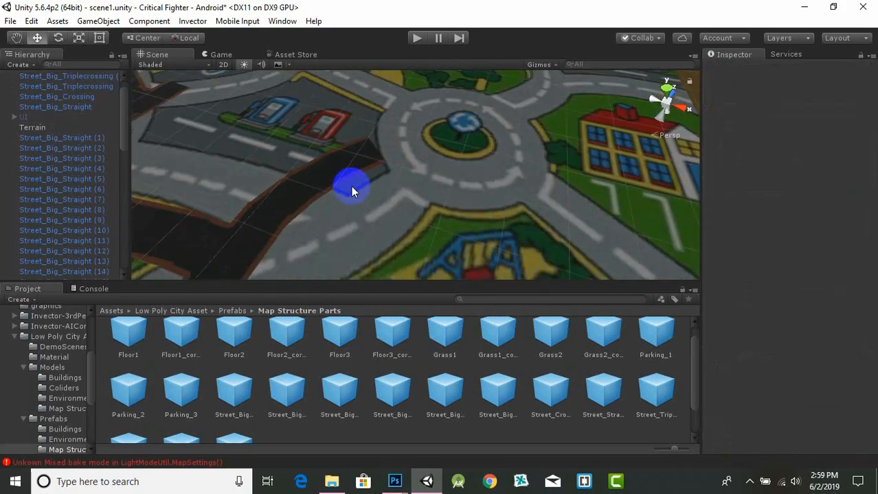
pyautogui.click(362, 165)
pyautogui.moveTo(404, 163); pyautogui.dragTo(469, 170)
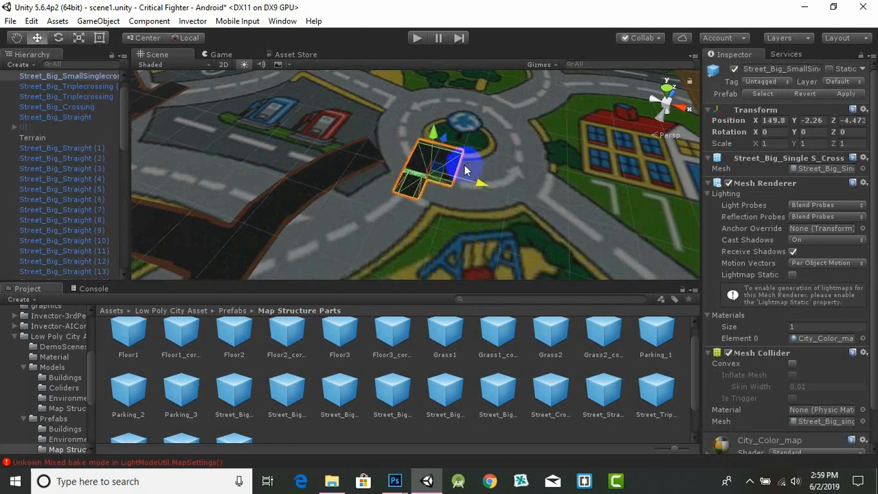
pyautogui.press('Delete')
# Try a Floor2 piece on the roundabout's lane and delete it
pyautogui.scroll(1, 258, 394)
pyautogui.moveTo(234, 344); pyautogui.dragTo(402, 130)
pyautogui.scroll(4, 387, 105)
pyautogui.press('Delete')
# Place a Floor3 piece in the roundabout's lane by the street end, scale it to about 1.566 and turn it along the curve
pyautogui.moveTo(338, 342); pyautogui.dragTo(410, 140)
pyautogui.moveTo(409, 140); pyautogui.dragTo(441, 186, button='middle')
pyautogui.moveTo(440, 185)
pyautogui.mouseDown()
pyautogui.moveTo(421, 195)
pyautogui.moveTo(415, 188)
pyautogui.moveTo(430, 210)
pyautogui.moveTo(433, 184)
pyautogui.mouseUp()
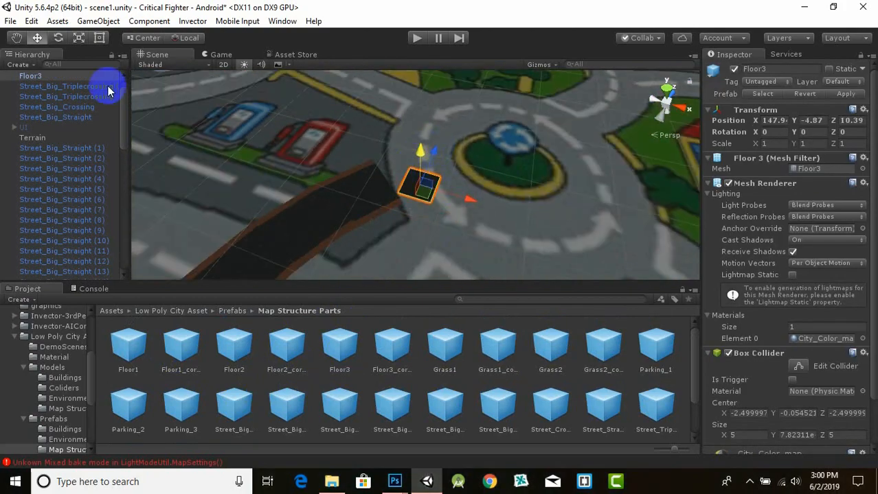
pyautogui.moveTo(361, 262); pyautogui.dragTo(360, 262)
pyautogui.click(37, 41)
pyautogui.moveTo(460, 165); pyautogui.dragTo(499, 252)
pyautogui.press('w')
# Extend the lane with two Floor3 duplicates and rotate the last one to about 7.6° around Y
pyautogui.hotkey('ctrl', 'd')
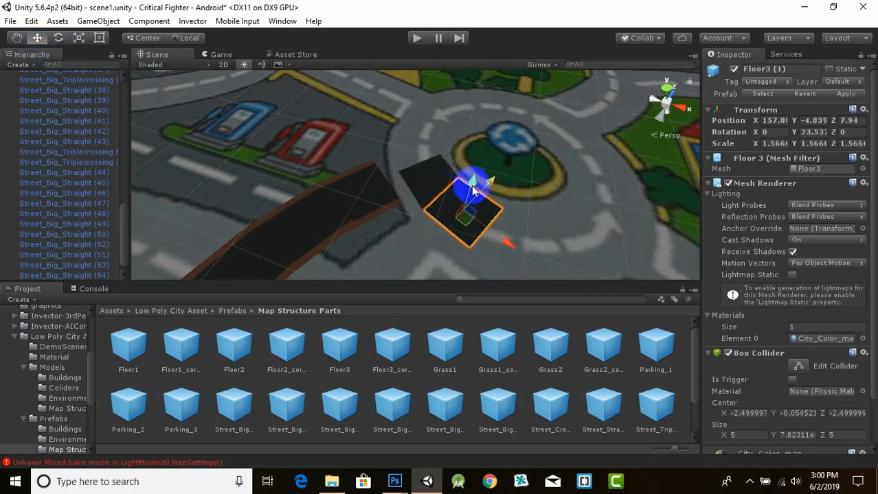
pyautogui.hotkey('ctrl', 'd')
pyautogui.moveTo(506, 239); pyautogui.dragTo(541, 268)
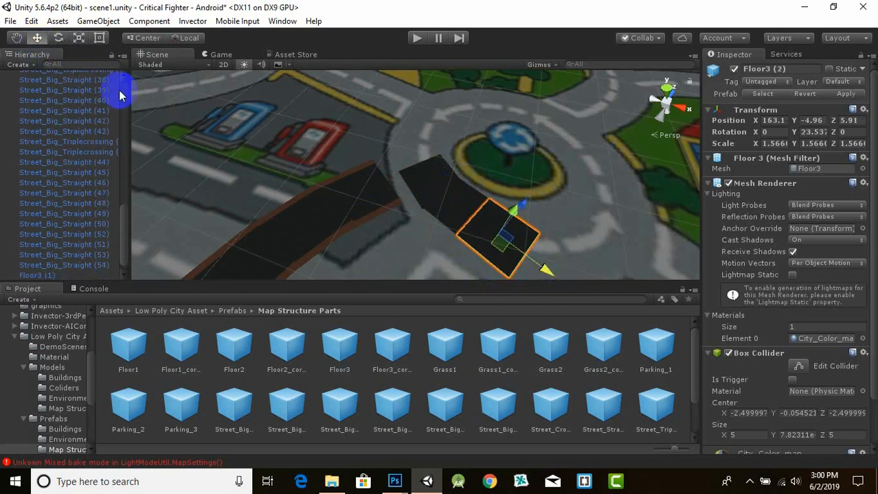
pyautogui.click(59, 39)
pyautogui.moveTo(515, 262); pyautogui.dragTo(491, 232, button='middle')
pyautogui.moveTo(495, 244); pyautogui.dragTo(508, 240)
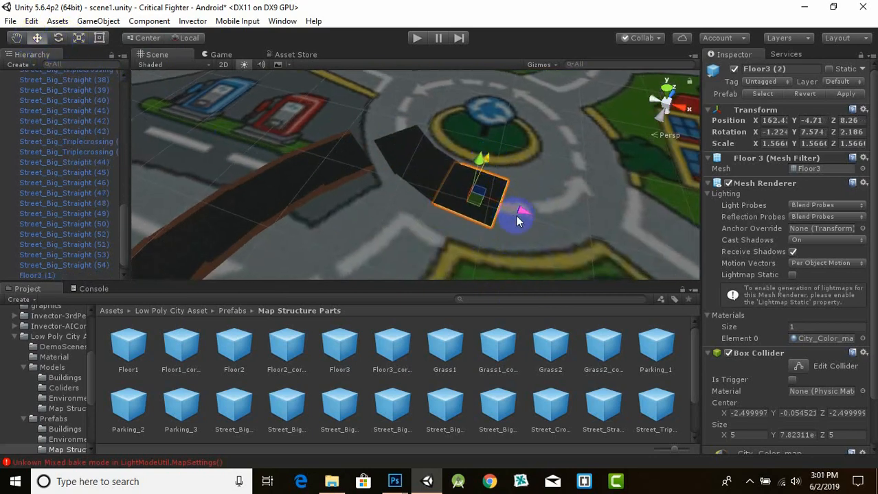
# Duplicate the last two floor pieces, turn the pair along the roundabout's near curve and join it to the lane
pyautogui.keyDown('ctrl'); pyautogui.click(434, 170); pyautogui.keyUp('ctrl')
pyautogui.hotkey('ctrl', 'd')
pyautogui.moveTo(485, 209); pyautogui.dragTo(578, 222)
pyautogui.click(58, 39)
pyautogui.moveTo(574, 260); pyautogui.dragTo(647, 223)
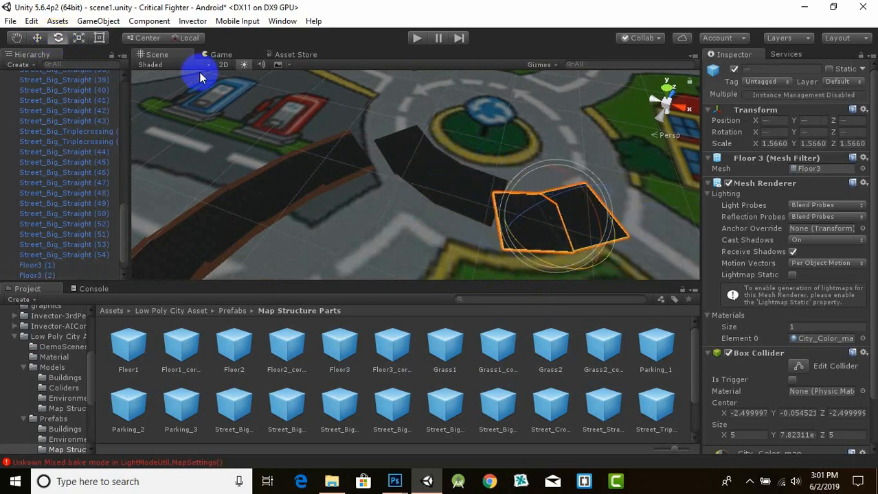
pyautogui.click(37, 39)
pyautogui.moveTo(531, 178); pyautogui.dragTo(518, 157)
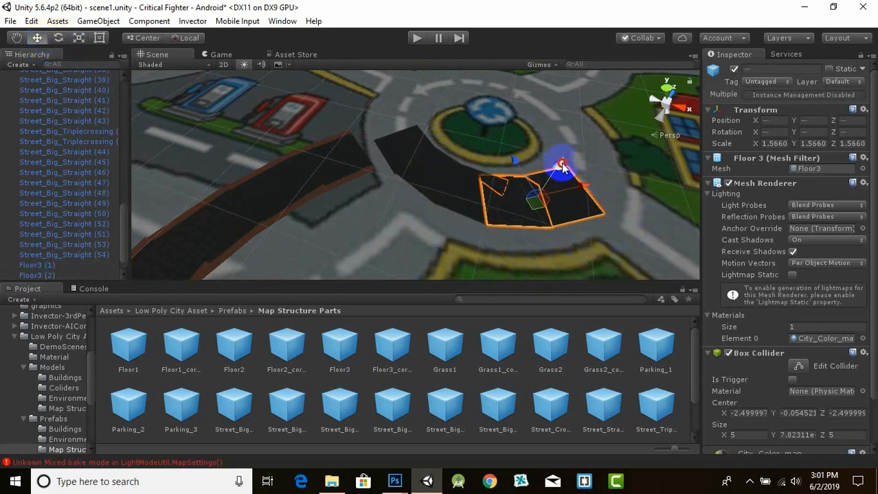
# Duplicate the end pair of floor pieces, rotate it around the bend facing the red-roofed building and close the gap
pyautogui.hotkey('ctrl', 'd')
pyautogui.moveTo(578, 198); pyautogui.dragTo(689, 211)
pyautogui.moveTo(689, 212); pyautogui.dragTo(520, 210, button='middle')
pyautogui.moveTo(480, 170); pyautogui.dragTo(461, 135)
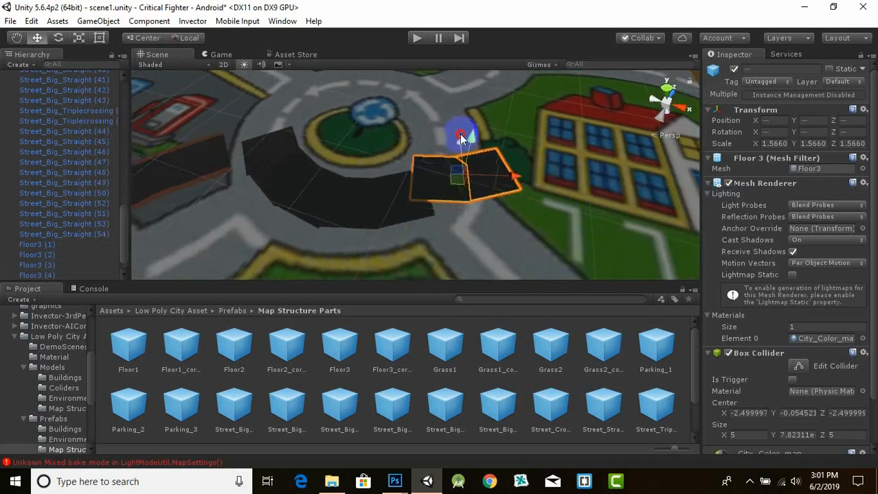
pyautogui.moveTo(465, 241); pyautogui.dragTo(392, 147)
pyautogui.click(37, 39)
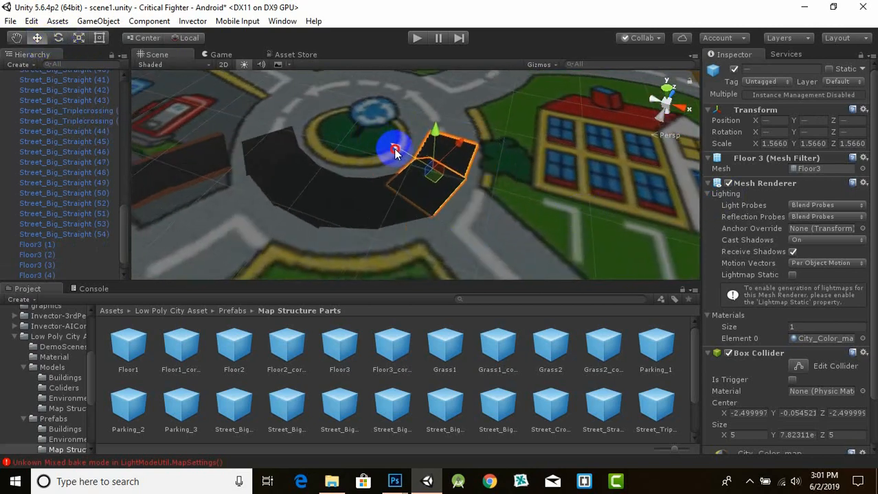
# Add another copy of the floor pair beside the bushes and turn it along the roundabout's side
pyautogui.hotkey('ctrl', 'd')
pyautogui.moveTo(459, 143); pyautogui.dragTo(548, 138)
pyautogui.moveTo(431, 104); pyautogui.dragTo(409, 113)
pyautogui.click(58, 38)
pyautogui.moveTo(466, 156); pyautogui.dragTo(527, 155)
pyautogui.click(37, 38)
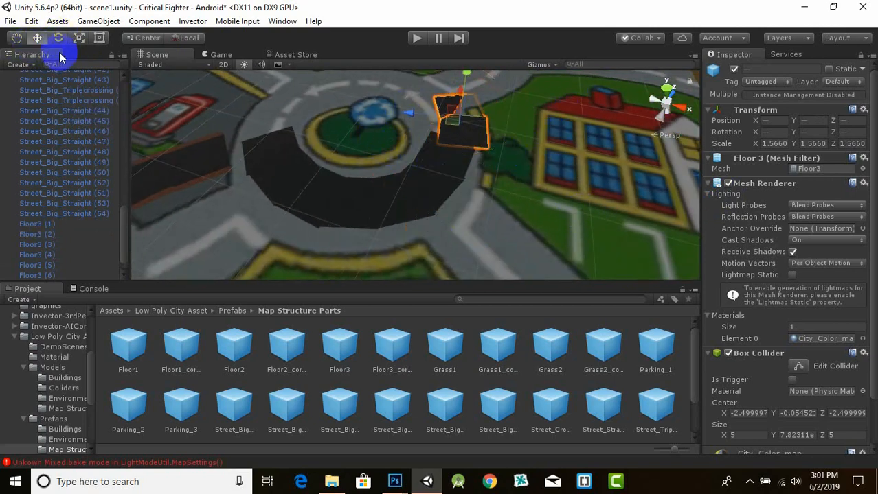
pyautogui.moveTo(452, 147); pyautogui.dragTo(399, 120)
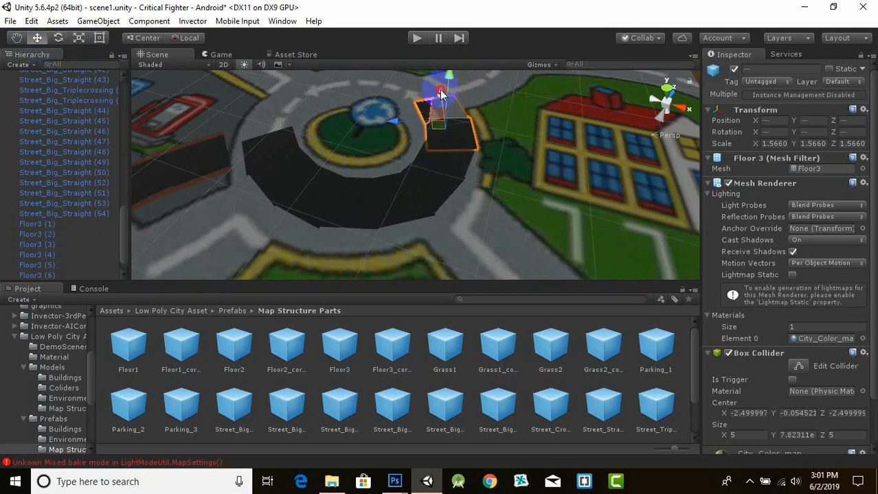
# Continue the ring with another duplicated pair of floor pieces turned into the roundabout's far bend
pyautogui.moveTo(441, 91); pyautogui.dragTo(401, 151, button='middle')
pyautogui.scroll(3, 401, 151)
pyautogui.moveTo(439, 165); pyautogui.dragTo(372, 82)
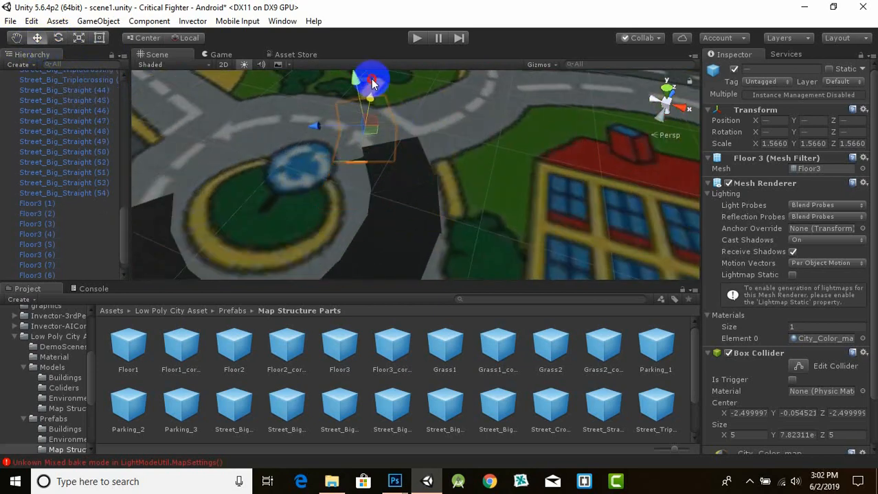
pyautogui.press('e')
pyautogui.press('w')
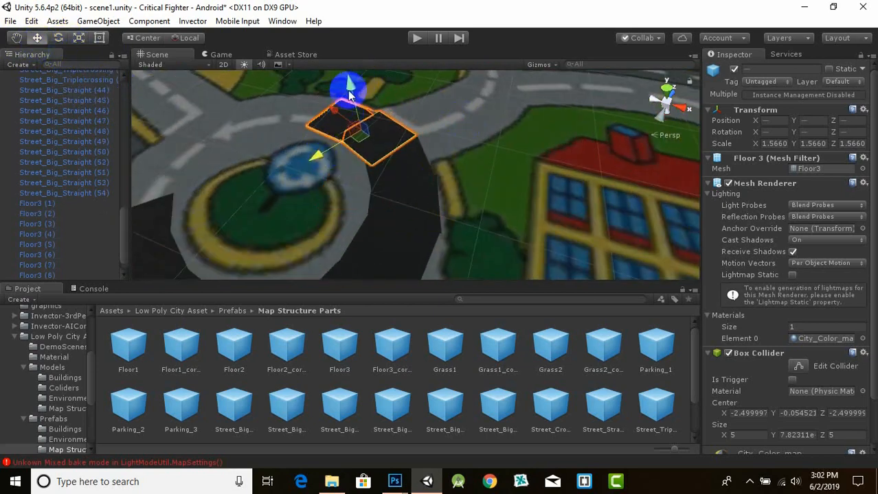
pyautogui.moveTo(351, 89); pyautogui.dragTo(434, 89)
pyautogui.moveTo(434, 77); pyautogui.dragTo(258, 193)
# Duplicate two floor pieces across the roundabout's far side, then rotate and shift them into line with the ring
pyautogui.click(366, 176)
pyautogui.keyDown('shift'); pyautogui.click(451, 209); pyautogui.keyUp('shift')
pyautogui.scroll(-3, 451, 209)
pyautogui.hotkey('ctrl', 'd')
pyautogui.moveTo(382, 211); pyautogui.dragTo(404, 204)
pyautogui.press('w')
pyautogui.moveTo(333, 225); pyautogui.dragTo(335, 232)
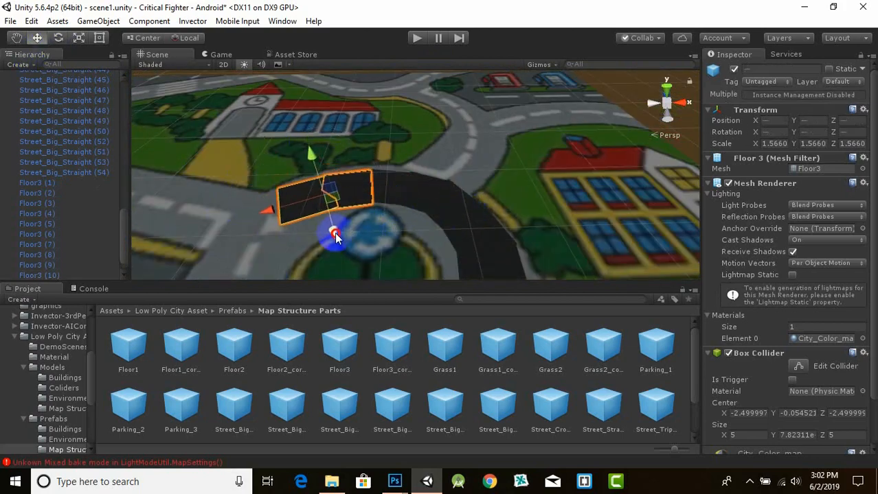
pyautogui.scroll(-3, 361, 224)
pyautogui.scroll(3, 362, 224)
pyautogui.press('e')
pyautogui.click(37, 38)
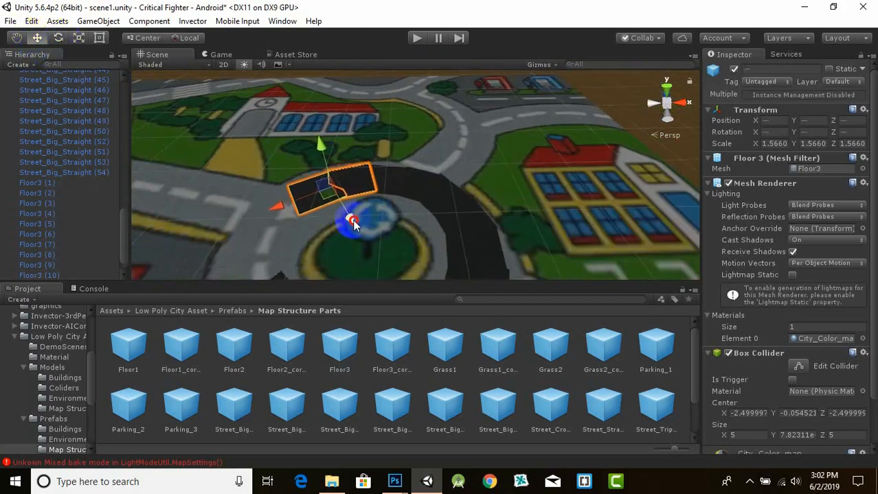
# Duplicate the far-side floor pair into the remaining open stretch and rotate it along the curve
pyautogui.hotkey('ctrl', 'd')
pyautogui.moveTo(309, 198); pyautogui.dragTo(230, 242)
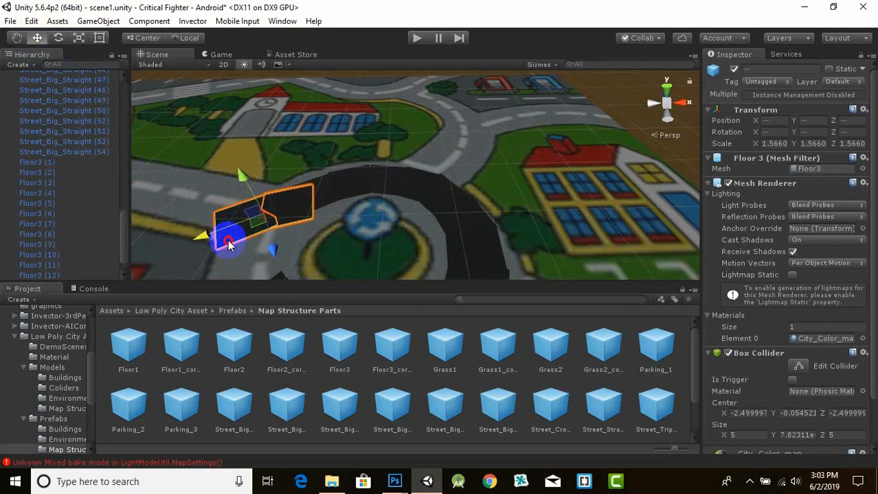
pyautogui.press('e')
pyautogui.moveTo(296, 231); pyautogui.dragTo(386, 182)
pyautogui.moveTo(386, 183); pyautogui.dragTo(401, 141, button='middle')
pyautogui.moveTo(250, 208); pyautogui.dragTo(292, 212)
# Close the ring near the gas pumps with a further Floor3 copy at X scale about 1.881
pyautogui.scroll(-3, 349, 214)
pyautogui.scroll(4, 440, 206)
pyautogui.click(459, 203)
pyautogui.scroll(-3, 426, 196)
pyautogui.click(378, 184)
pyautogui.hotkey('ctrl', 'd')
pyautogui.moveTo(364, 205); pyautogui.dragTo(424, 180)
pyautogui.click(59, 38)
pyautogui.click(37, 37)
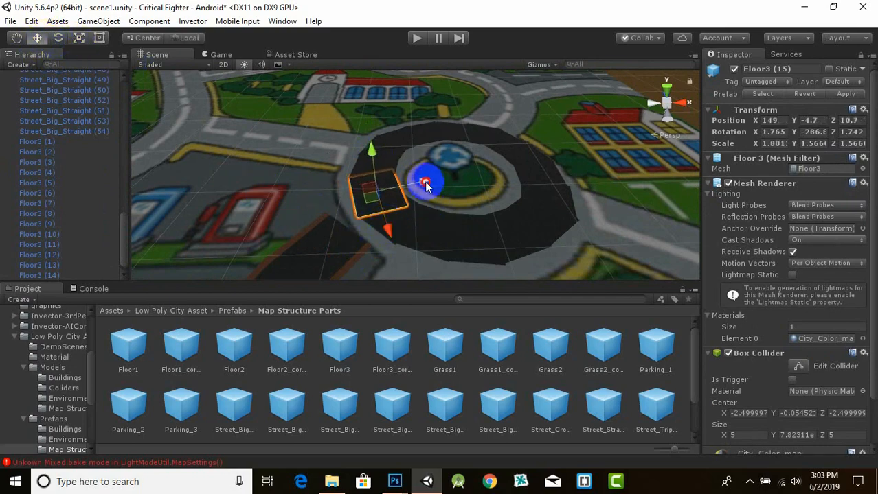
pyautogui.click(405, 206)
# Delete the street pieces at the map corner by the second roundabout
pyautogui.scroll(-6, 398, 220)
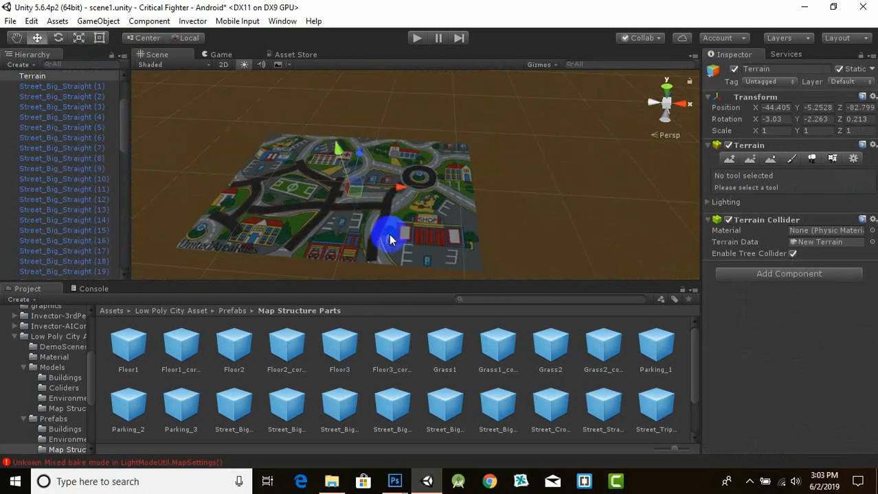
pyautogui.scroll(4, 234, 230)
pyautogui.click(155, 240)
pyautogui.keyDown('shift'); pyautogui.click(166, 253); pyautogui.keyUp('shift')
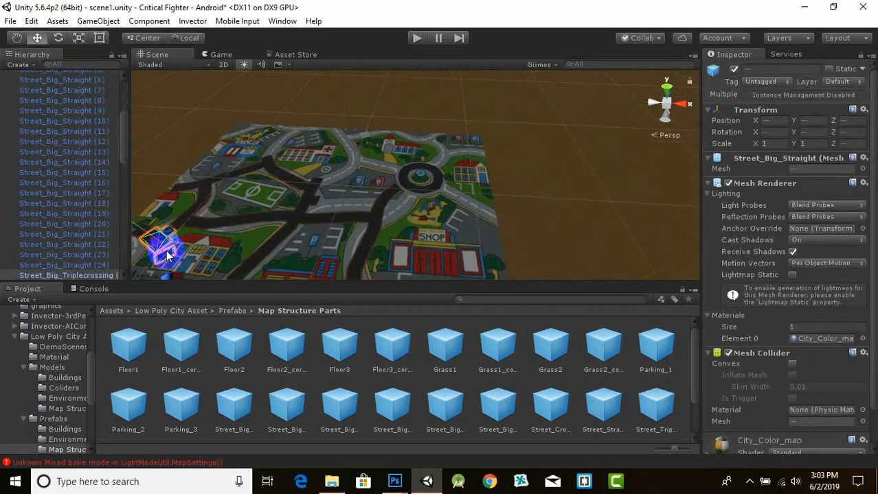
pyautogui.moveTo(166, 253); pyautogui.dragTo(340, 240, button='middle')
pyautogui.press('Delete')
pyautogui.click(320, 228)
pyautogui.press('Delete')
# Duplicate the complete ring of floor pieces and position the copy over the corner roundabout
pyautogui.moveTo(593, 131); pyautogui.dragTo(228, 199)
pyautogui.scroll(3, 580, 154)
pyautogui.hotkey('ctrl', 'd')
pyautogui.moveTo(302, 254); pyautogui.dragTo(371, 207, button='middle')
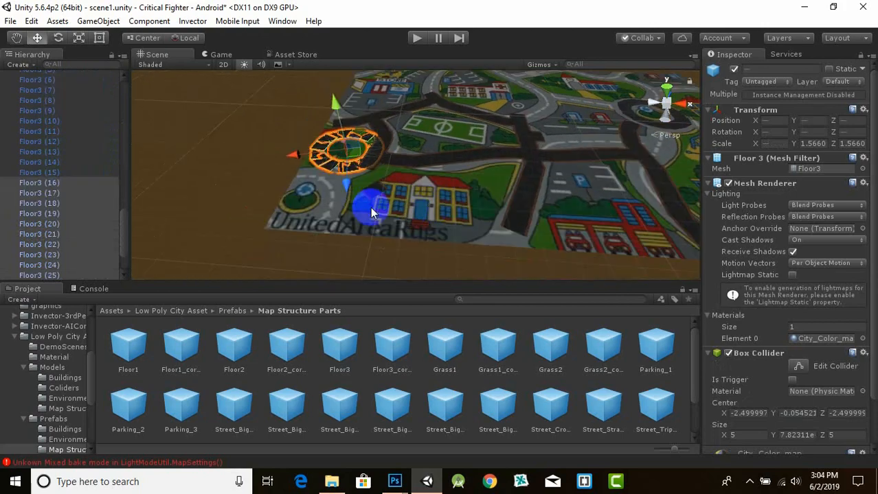
pyautogui.moveTo(338, 188); pyautogui.dragTo(330, 248)
pyautogui.moveTo(285, 221); pyautogui.dragTo(239, 219)
pyautogui.moveTo(287, 261); pyautogui.dragTo(288, 241)
pyautogui.scroll(4, 261, 245)
pyautogui.moveTo(261, 245); pyautogui.dragTo(319, 236, button='middle')
pyautogui.moveTo(237, 214); pyautogui.dragTo(235, 214)
pyautogui.moveTo(266, 169); pyautogui.dragTo(264, 167)
# Turn a straight street piece between the road end and the copied ring to about 215.4° around Y
pyautogui.scroll(-4, 267, 169)
pyautogui.click(409, 186)
pyautogui.hotkey('ctrl', 'd')
pyautogui.scroll(5, 388, 180)
pyautogui.moveTo(432, 208); pyautogui.dragTo(236, 236)
pyautogui.click(57, 39)
pyautogui.click(42, 39)
pyautogui.moveTo(371, 165)
pyautogui.mouseDown()
pyautogui.moveTo(389, 180)
pyautogui.moveTo(376, 172)
pyautogui.mouseUp()
pyautogui.click(57, 40)
pyautogui.click(464, 248)
pyautogui.moveTo(485, 266); pyautogui.dragTo(445, 230)
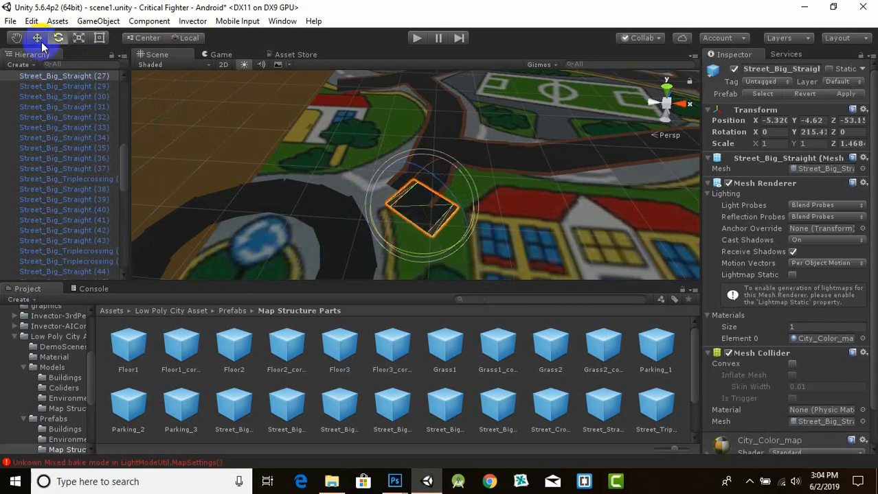
# Move the straight street piece against the copied ring to connect it with the road
pyautogui.click(41, 43)
pyautogui.moveTo(395, 198); pyautogui.dragTo(380, 187)
pyautogui.moveTo(373, 228); pyautogui.dragTo(355, 219)
pyautogui.scroll(-3, 368, 233)
pyautogui.hotkey('ctrl', 'd')
pyautogui.scroll(3, 355, 249)
pyautogui.click(60, 40)
pyautogui.click(33, 42)
pyautogui.scroll(2, 362, 178)
# Finish adjusting the connecting street piece at the corner roundabout and save the scene
pyautogui.hotkey('ctrl', 'd')
pyautogui.click(317, 217)
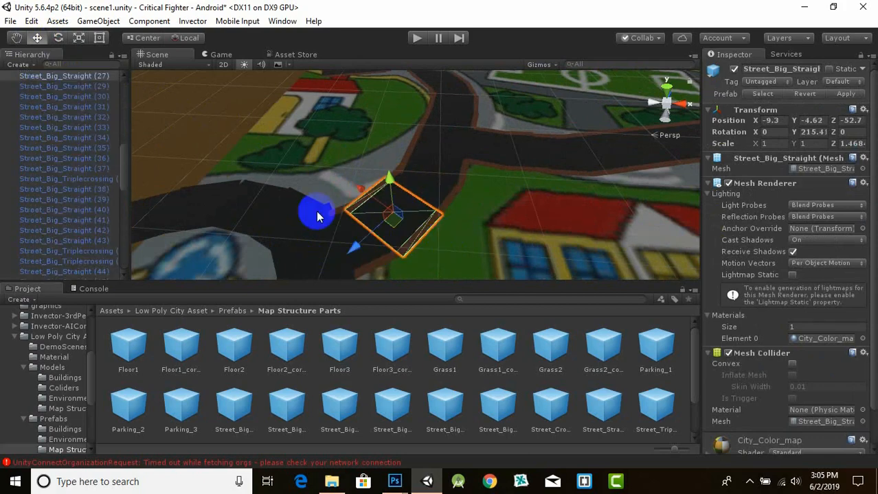
pyautogui.moveTo(398, 263); pyautogui.dragTo(404, 261)
pyautogui.click(441, 248)
pyautogui.scroll(-4, 471, 237)
pyautogui.hotkey('ctrl', 's')
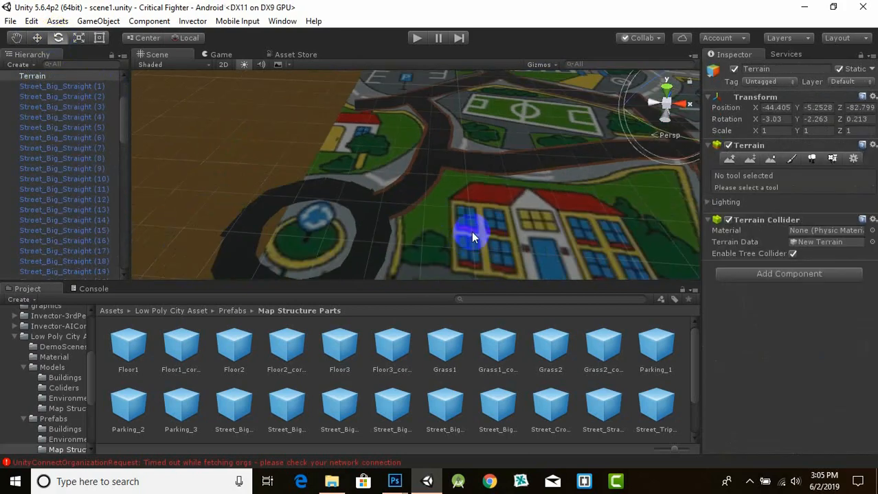
pyautogui.scroll(-5, 496, 237)
pyautogui.moveTo(496, 237); pyautogui.dragTo(402, 204, button='middle')
pyautogui.click(405, 221)
pyautogui.scroll(-3, 405, 218)
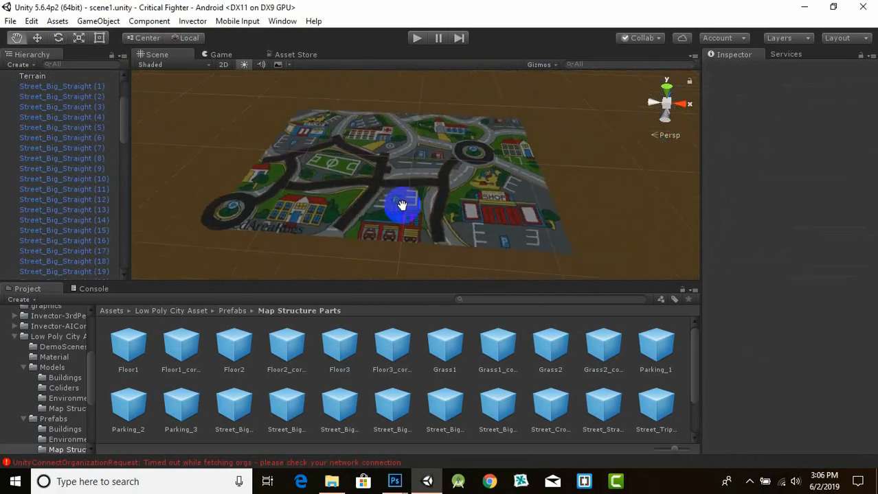
# Move the straight street piece against the ring beside the gas pumps and turn it to about 51.9° around Y
pyautogui.scroll(7, 452, 197)
pyautogui.scroll(3, 451, 196)
pyautogui.click(393, 231)
pyautogui.moveTo(393, 231); pyautogui.dragTo(436, 206)
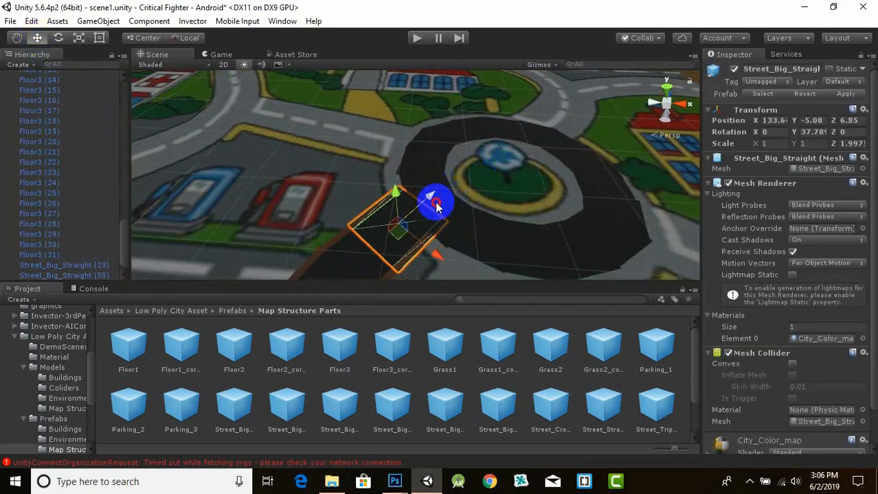
pyautogui.moveTo(382, 233); pyautogui.dragTo(372, 166, button='middle')
pyautogui.moveTo(388, 208); pyautogui.dragTo(365, 210)
pyautogui.moveTo(461, 155); pyautogui.dragTo(456, 157)
pyautogui.moveTo(446, 165); pyautogui.dragTo(412, 227, button='middle')
pyautogui.scroll(2, 412, 227)
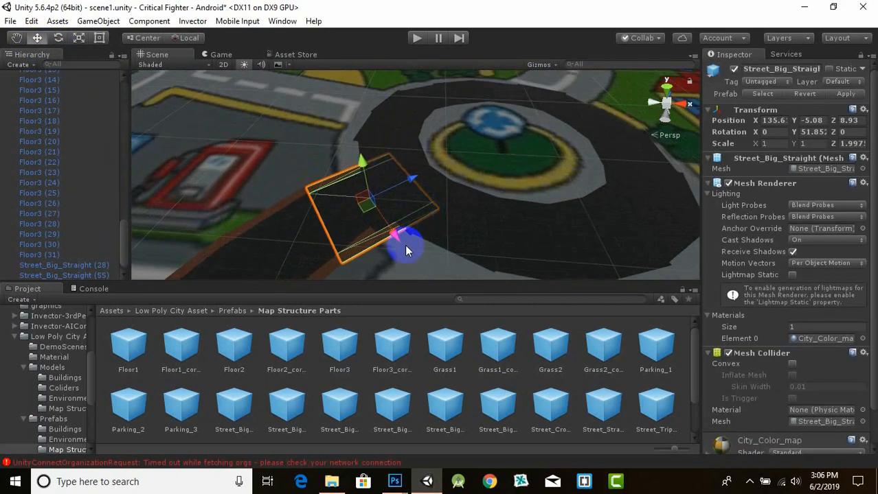
pyautogui.moveTo(410, 175); pyautogui.dragTo(404, 179)
# Inspect the joint between the road and the roundabout ring, and save the scene
pyautogui.click(415, 229)
pyautogui.scroll(5, 415, 231)
pyautogui.click(405, 227)
pyautogui.scroll(-5, 385, 210)
pyautogui.scroll(-4, 385, 205)
pyautogui.hotkey('ctrl', 's')
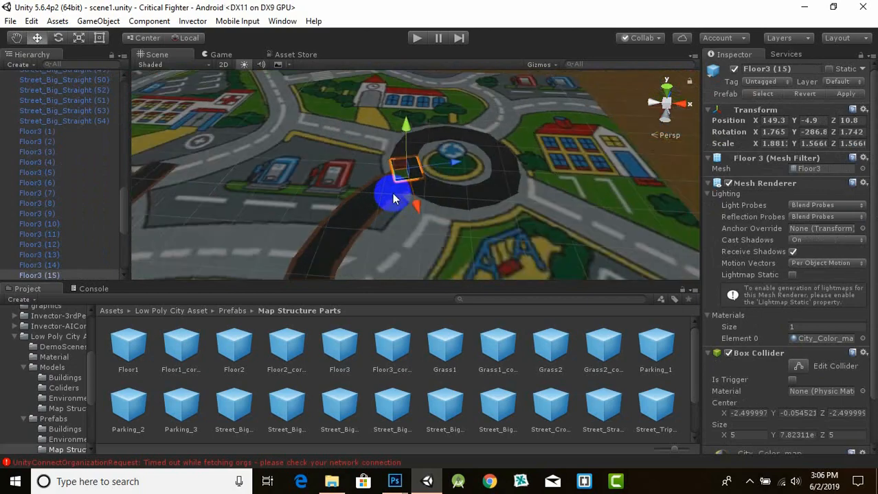
# Duplicate the connecting street piece, turn the copy to about 119.5° around Y and set it on the ring's side facing the map edge
pyautogui.click(396, 198)
pyautogui.moveTo(436, 230); pyautogui.dragTo(441, 235)
pyautogui.moveTo(621, 178); pyautogui.dragTo(142, 113, button='middle')
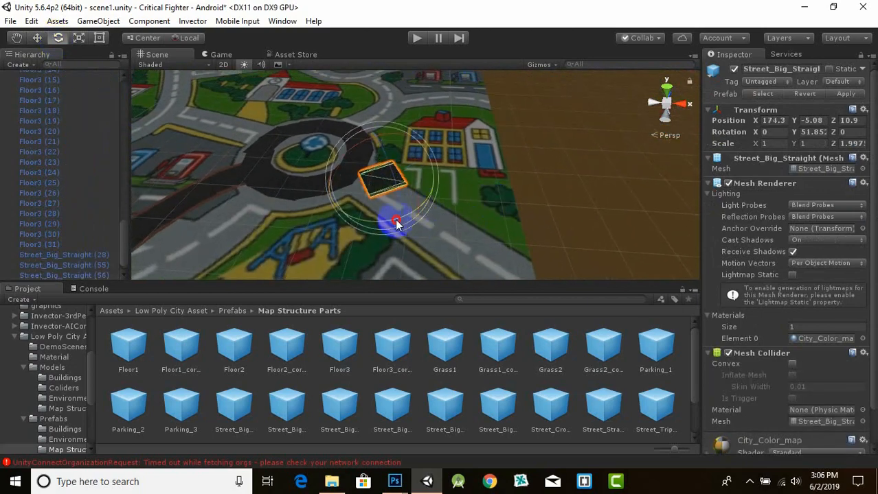
pyautogui.press('w')
pyautogui.moveTo(342, 219); pyautogui.dragTo(336, 224)
pyautogui.scroll(4, 373, 193)
pyautogui.moveTo(409, 206); pyautogui.dragTo(526, 263)
# Duplicate the straight street piece four times to extend the road from the roundabout to the map's edge
pyautogui.hotkey('ctrl', 'd')
pyautogui.hotkey('ctrl', 'd')
pyautogui.moveTo(618, 273); pyautogui.dragTo(458, 234, button='middle')
pyautogui.hotkey('ctrl', 'd')
pyautogui.moveTo(316, 202); pyautogui.dragTo(416, 286)
pyautogui.hotkey('ctrl', 'd')
pyautogui.scroll(-5, 505, 205)
pyautogui.click(505, 205)
pyautogui.moveTo(502, 201); pyautogui.dragTo(520, 254, button='middle')
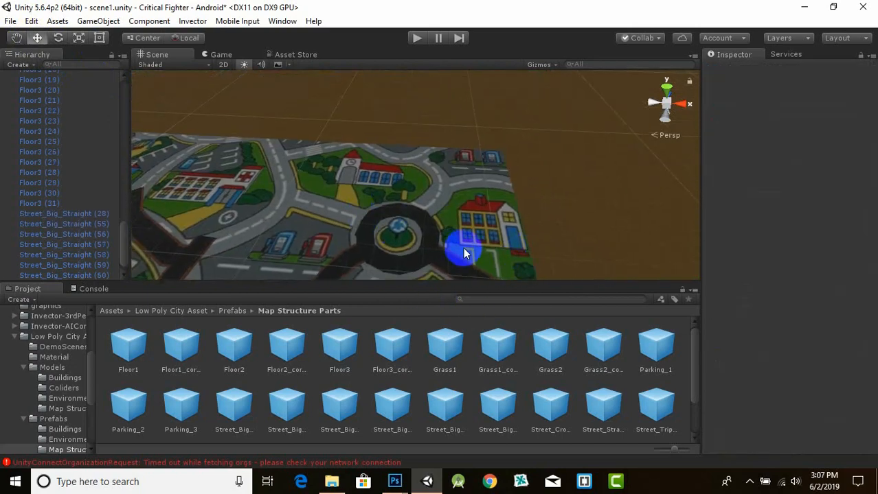
# Duplicate two of the new straight street pieces and move the copies to the road between the gas pumps and the school
pyautogui.moveTo(462, 247); pyautogui.dragTo(436, 209, button='middle')
pyautogui.click(486, 260)
pyautogui.keyDown('ctrl'); pyautogui.click(450, 240); pyautogui.keyUp('ctrl')
pyautogui.click(568, 207)
pyautogui.moveTo(569, 207); pyautogui.dragTo(432, 290)
pyautogui.hotkey('ctrl', 'd')
pyautogui.moveTo(522, 278); pyautogui.dragTo(272, 206)
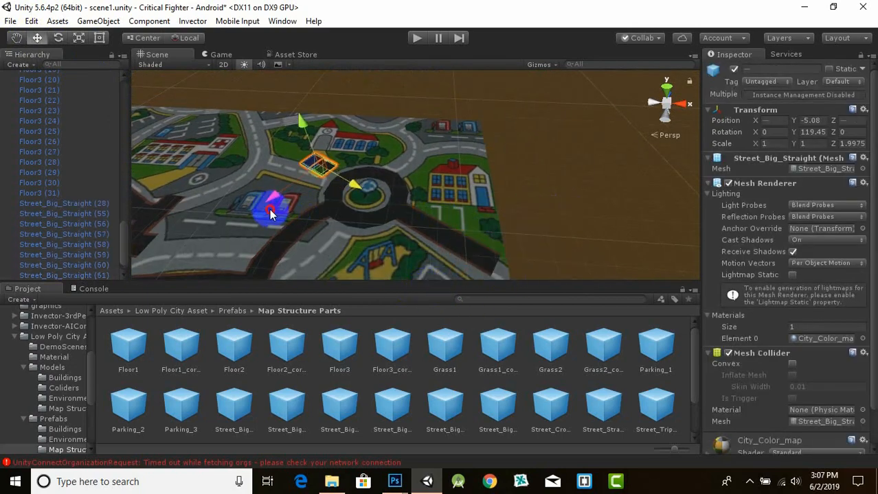
# Turn the copied pair of street pieces to about 106.4° around Y and align it with the roundabout ring
pyautogui.moveTo(275, 209); pyautogui.dragTo(333, 233, button='middle')
pyautogui.scroll(4, 332, 232)
pyautogui.moveTo(299, 241); pyautogui.dragTo(293, 247)
pyautogui.moveTo(384, 232); pyautogui.dragTo(402, 252)
pyautogui.click(59, 38)
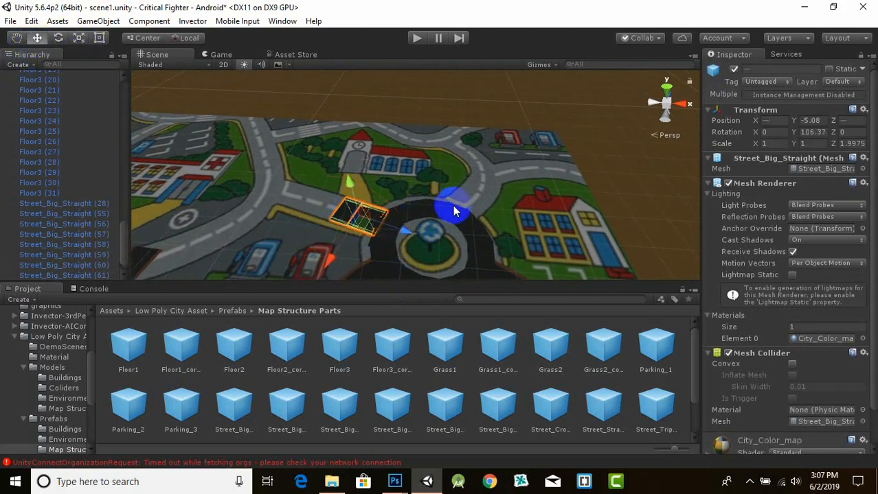
pyautogui.scroll(2, 453, 205)
pyautogui.moveTo(331, 203); pyautogui.dragTo(330, 198)
# Duplicate the pair of street pieces and move the copies further along the road above the gas pumps
pyautogui.moveTo(399, 252); pyautogui.dragTo(473, 225, button='middle')
pyautogui.scroll(-2, 473, 225)
pyautogui.hotkey('ctrl', 'd')
pyautogui.moveTo(456, 214); pyautogui.dragTo(410, 246)
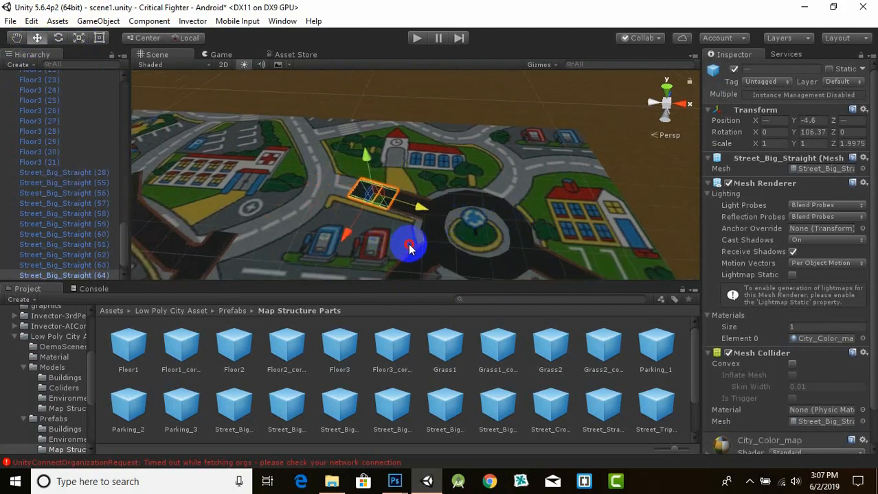
pyautogui.moveTo(375, 216); pyautogui.dragTo(434, 231, button='middle')
pyautogui.scroll(-3, 498, 243)
# Duplicate the triple crossing near the football field and move the copy to the end of the road above the gas pumps
pyautogui.click(463, 255)
pyautogui.scroll(-1, 582, 253)
pyautogui.click(331, 232)
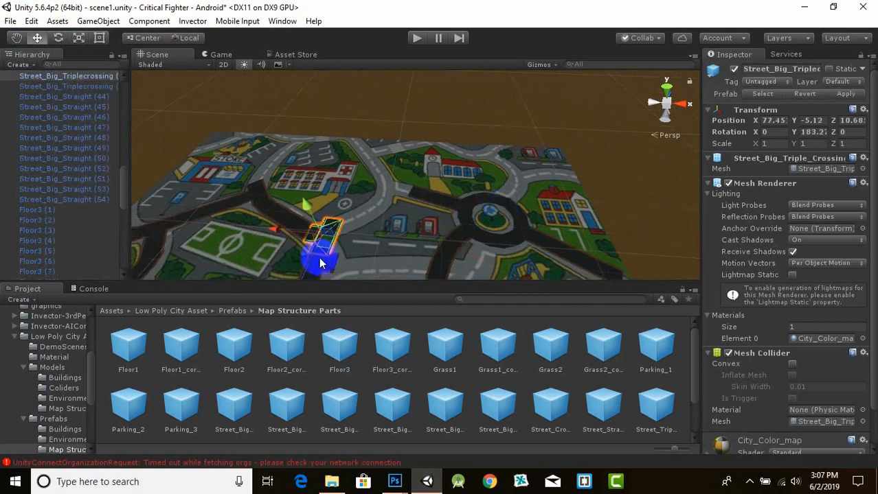
pyautogui.hotkey('ctrl', 'd')
pyautogui.moveTo(277, 230); pyautogui.dragTo(328, 234)
pyautogui.moveTo(388, 242); pyautogui.dragTo(392, 248, button='middle')
pyautogui.moveTo(374, 270); pyautogui.dragTo(389, 216)
pyautogui.scroll(-2, 412, 220)
pyautogui.moveTo(394, 256); pyautogui.dragTo(400, 232, button='middle')
pyautogui.scroll(1, 400, 232)
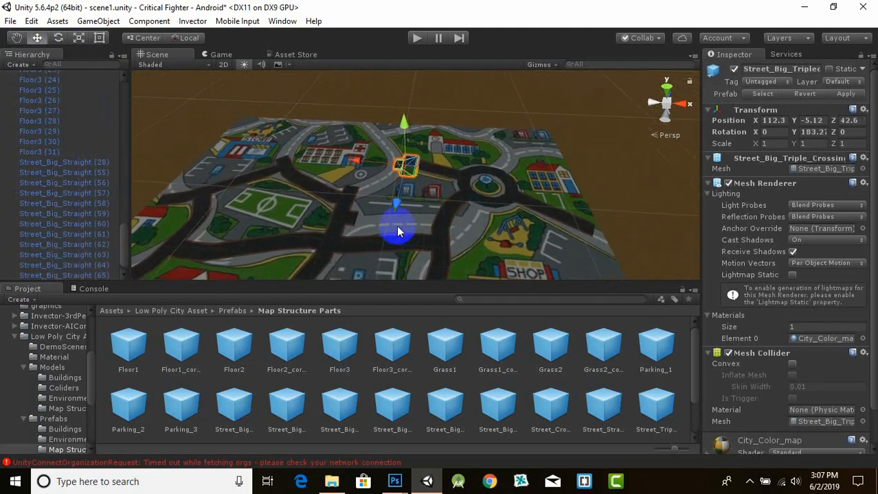
pyautogui.scroll(2, 399, 230)
# Place a straight street piece near the crossing by the football field, turned to about 179.8° around Y
pyautogui.click(326, 246)
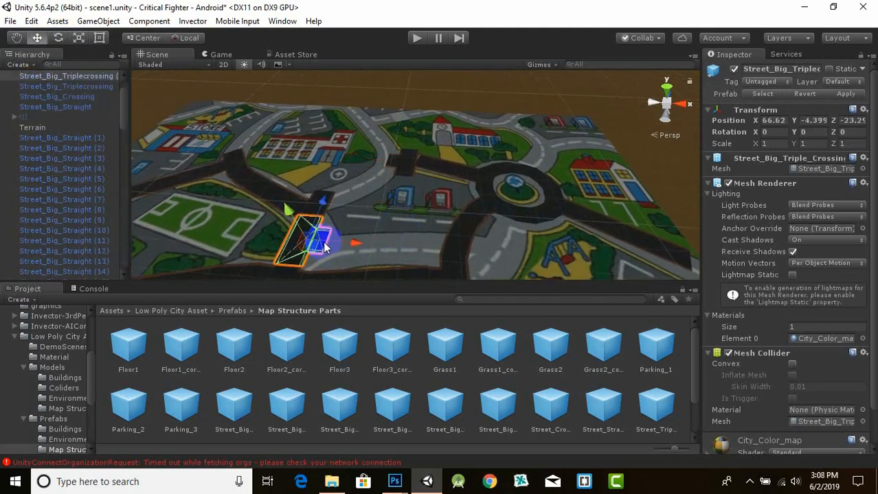
pyautogui.scroll(-1, 340, 213)
pyautogui.click(280, 251)
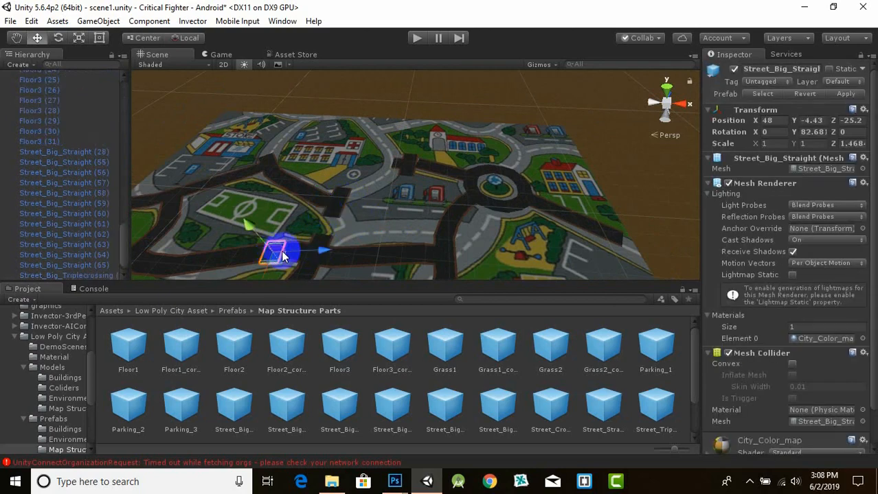
pyautogui.scroll(2, 377, 218)
pyautogui.press('e')
pyautogui.moveTo(25, 311); pyautogui.dragTo(131, 271)
pyautogui.press('w')
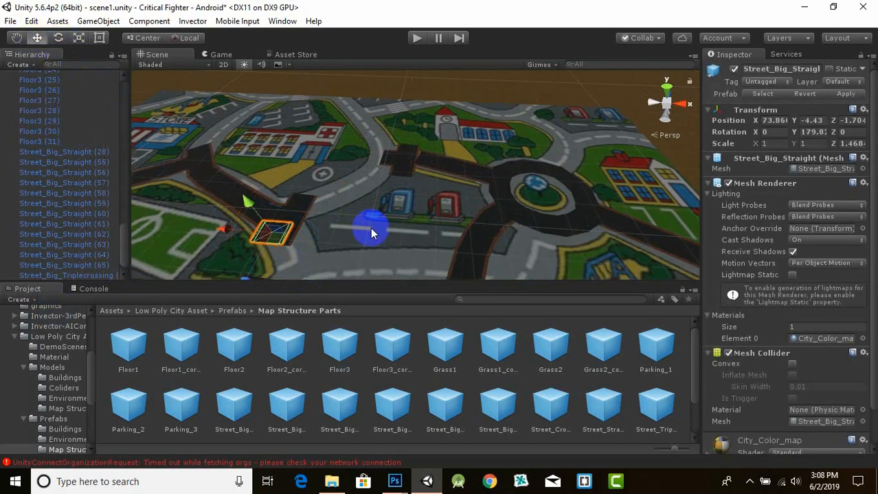
# Align the straight street piece with the arm of the crossing that faces the main road
pyautogui.scroll(3, 372, 229)
pyautogui.moveTo(373, 229); pyautogui.dragTo(486, 172, button='middle')
pyautogui.moveTo(317, 164); pyautogui.dragTo(336, 164)
pyautogui.moveTo(373, 224); pyautogui.dragTo(372, 228)
pyautogui.scroll(4, 372, 228)
pyautogui.moveTo(330, 148); pyautogui.dragTo(329, 159)
pyautogui.moveTo(291, 191); pyautogui.dragTo(284, 191)
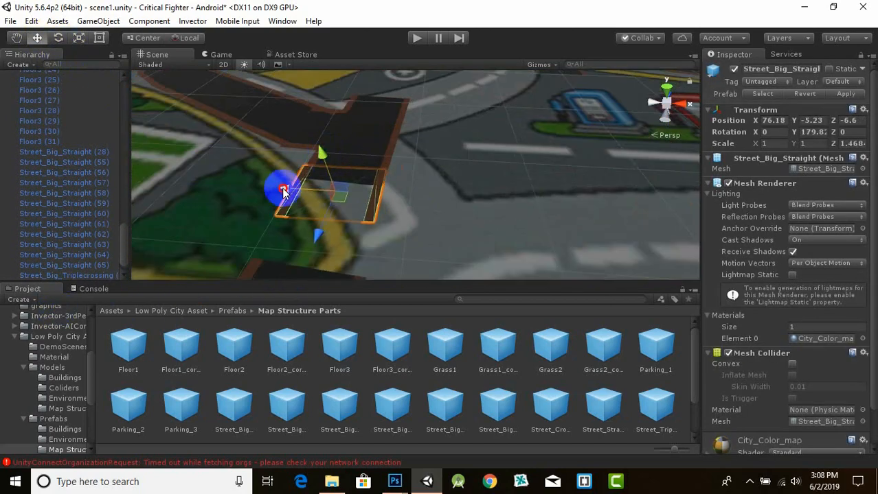
# Duplicate the straight street piece and position the copy to close the gap down to the main road
pyautogui.scroll(-3, 309, 192)
pyautogui.hotkey('ctrl', 'd')
pyautogui.moveTo(357, 225); pyautogui.dragTo(349, 266)
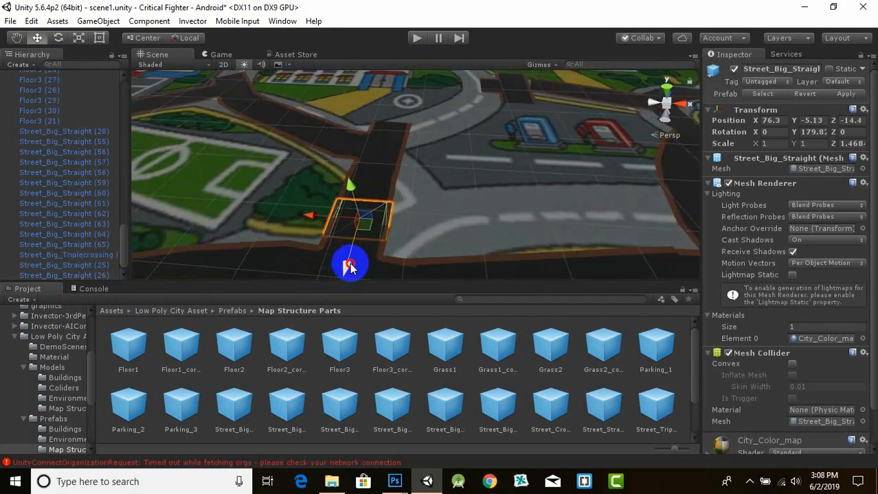
pyautogui.scroll(2, 388, 210)
pyautogui.moveTo(301, 221); pyautogui.dragTo(304, 222)
pyautogui.hotkey('ctrl', 'd')
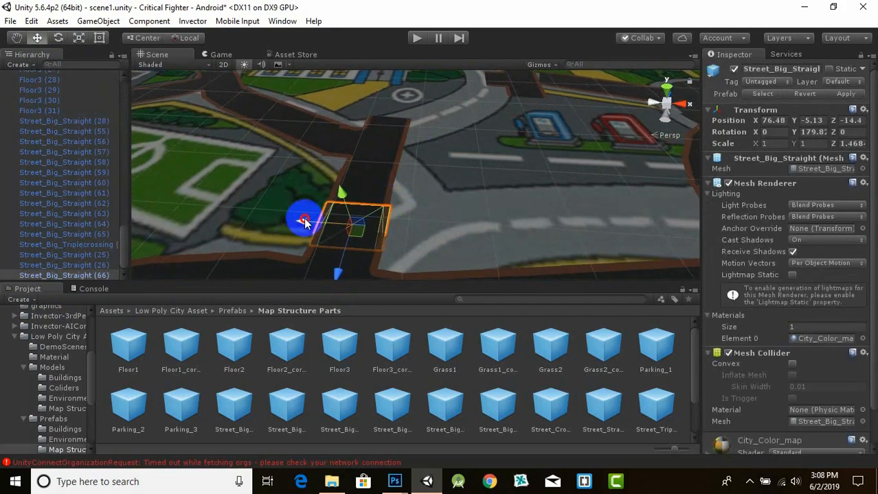
pyautogui.scroll(-4, 417, 177)
# Move a straight street piece to the opposite arm of the football-field crossing and turn it to about 196° around Y
pyautogui.click(416, 177)
pyautogui.moveTo(416, 177); pyautogui.dragTo(399, 206, button='middle')
pyautogui.click(392, 216)
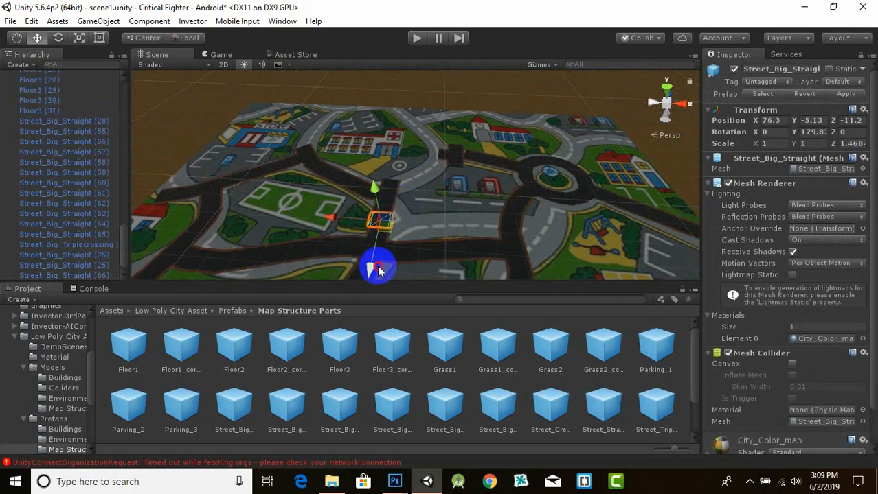
pyautogui.moveTo(378, 268); pyautogui.dragTo(387, 199)
pyautogui.scroll(5, 393, 195)
pyautogui.click(58, 38)
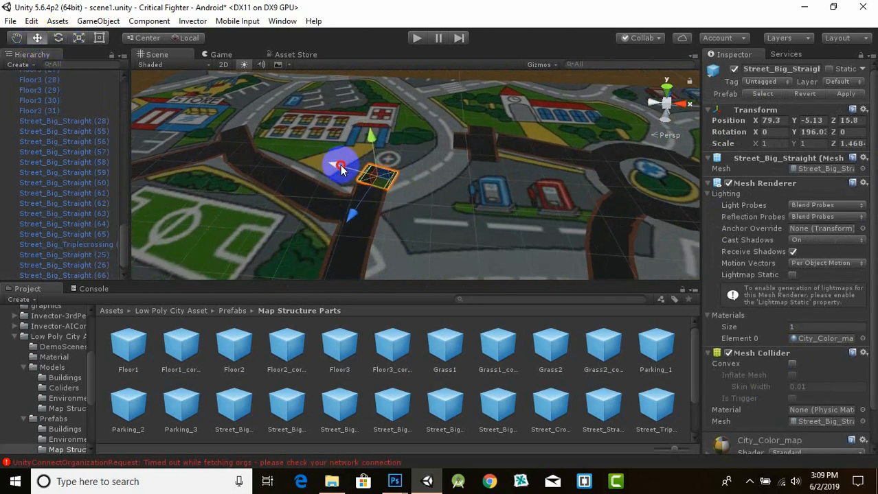
pyautogui.scroll(4, 340, 165)
pyautogui.moveTo(332, 217); pyautogui.dragTo(379, 210)
# Turn the copied triple crossing above the gas pumps to about 362° around Y and move it onto the junction
pyautogui.click(504, 134)
pyautogui.click(504, 135)
pyautogui.click(58, 38)
pyautogui.moveTo(496, 164); pyautogui.dragTo(171, 129)
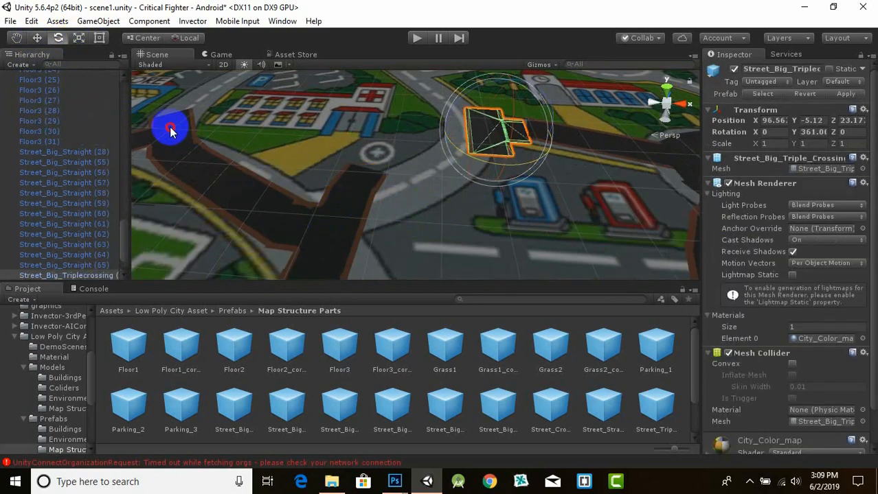
pyautogui.click(37, 38)
pyautogui.moveTo(547, 136); pyautogui.dragTo(526, 141)
pyautogui.moveTo(513, 140); pyautogui.dragTo(409, 189, button='middle')
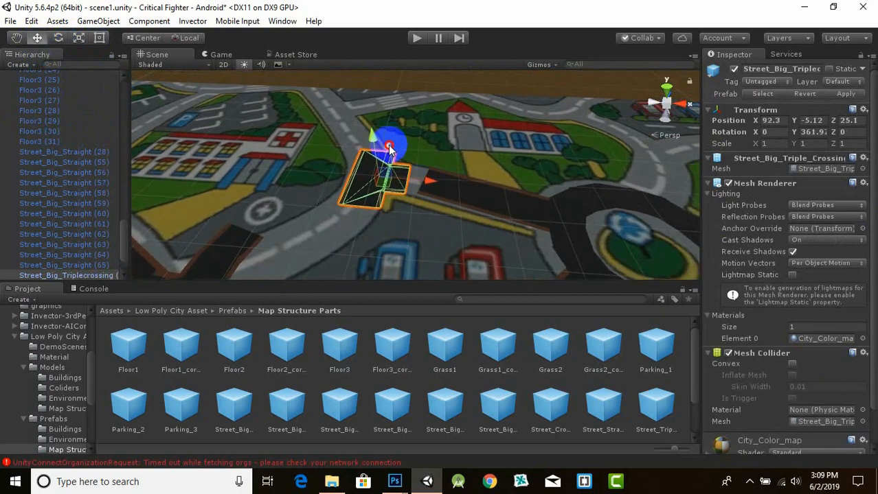
# Turn the straight street piece beside the triple crossing to about 96.2° around Y and place a duplicate against the crossing
pyautogui.click(443, 206)
pyautogui.click(57, 38)
pyautogui.moveTo(440, 212); pyautogui.dragTo(438, 192)
pyautogui.click(37, 37)
pyautogui.hotkey('ctrl', 'z')
pyautogui.hotkey('ctrl', 'd')
pyautogui.moveTo(493, 199); pyautogui.dragTo(460, 204)
pyautogui.scroll(4, 454, 199)
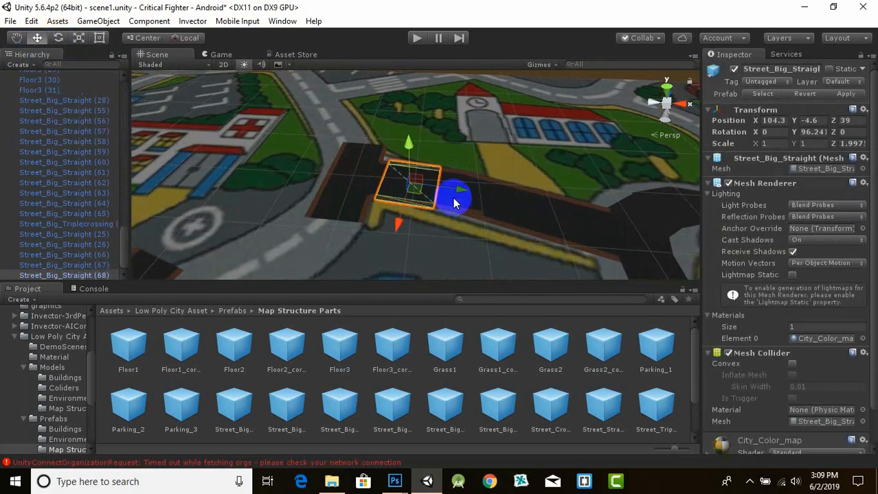
# Try a duplicated straight street piece in the gap between the two triple crossings, and delete it
pyautogui.click(423, 234)
pyautogui.scroll(-4, 384, 202)
pyautogui.click(441, 189)
pyautogui.hotkey('ctrl', 'd')
pyautogui.moveTo(434, 232); pyautogui.dragTo(407, 270)
pyautogui.moveTo(468, 229); pyautogui.dragTo(373, 222)
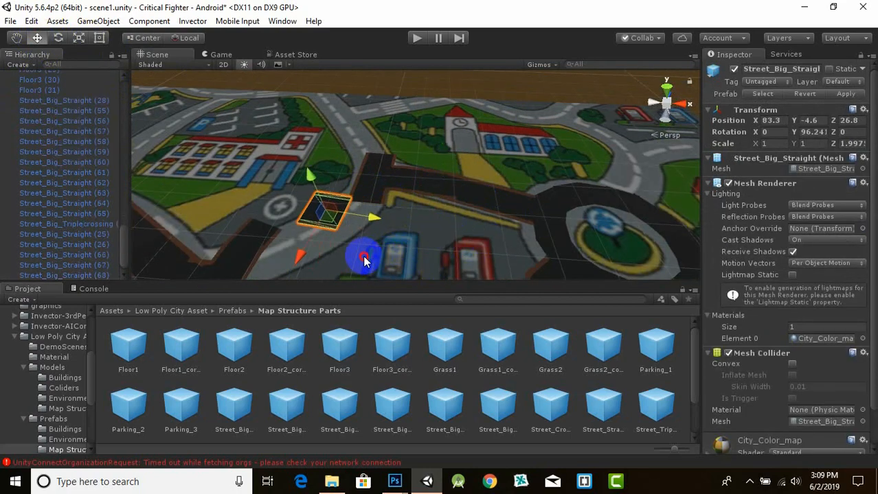
pyautogui.moveTo(365, 244); pyautogui.dragTo(395, 185, button='middle')
pyautogui.press('Delete')
# Try out the Floor3 and big street crossing prefabs beside the gas pumps, and add a Street_Big_Turn piece
pyautogui.moveTo(339, 346); pyautogui.dragTo(374, 232)
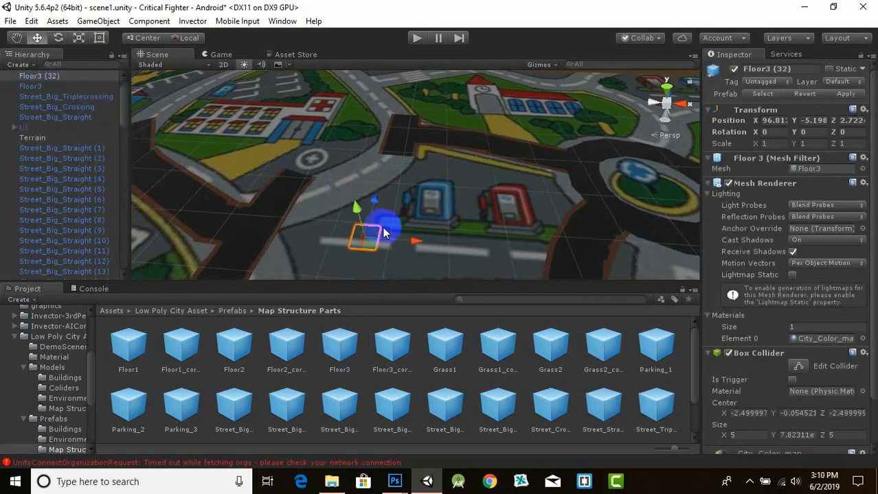
pyautogui.press('Delete')
pyautogui.scroll(-2, 330, 374)
pyautogui.moveTo(234, 350); pyautogui.dragTo(366, 220)
pyautogui.moveTo(459, 240); pyautogui.dragTo(477, 205)
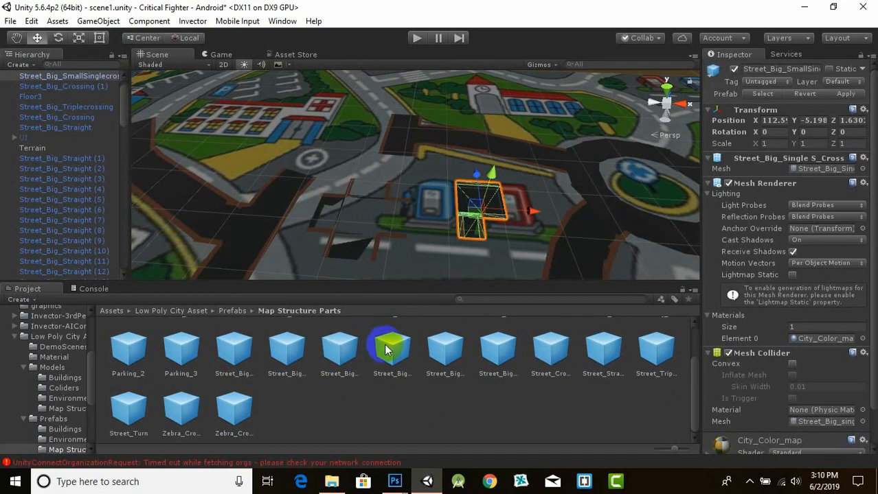
pyautogui.moveTo(384, 345); pyautogui.dragTo(421, 226)
pyautogui.moveTo(498, 349); pyautogui.dragTo(316, 141)
pyautogui.moveTo(431, 208); pyautogui.dragTo(382, 90)
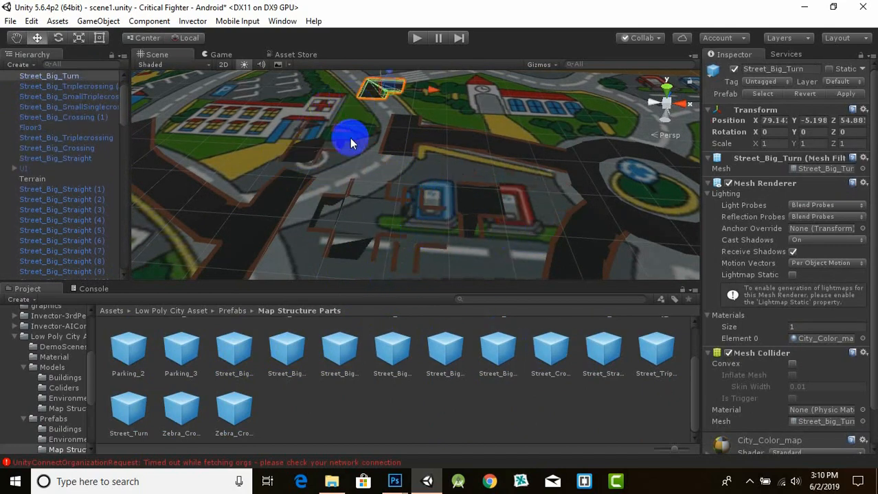
# Delete the trial crossing pieces around the gas pumps, keeping only the Street_Big_Turn piece
pyautogui.moveTo(352, 110); pyautogui.dragTo(353, 136, button='middle')
pyautogui.click(322, 175)
pyautogui.press('Delete')
pyautogui.click(365, 247)
pyautogui.press('Delete')
pyautogui.click(443, 268)
pyautogui.press('Delete')
pyautogui.click(439, 267)
pyautogui.press('Delete')
# Turn the Street_Big_Turn piece to about 182.4° around Y for the curve beside the hospital
pyautogui.moveTo(388, 271); pyautogui.dragTo(374, 240, button='middle')
pyautogui.click(385, 134)
pyautogui.moveTo(395, 114); pyautogui.dragTo(410, 219, button='middle')
pyautogui.click(58, 38)
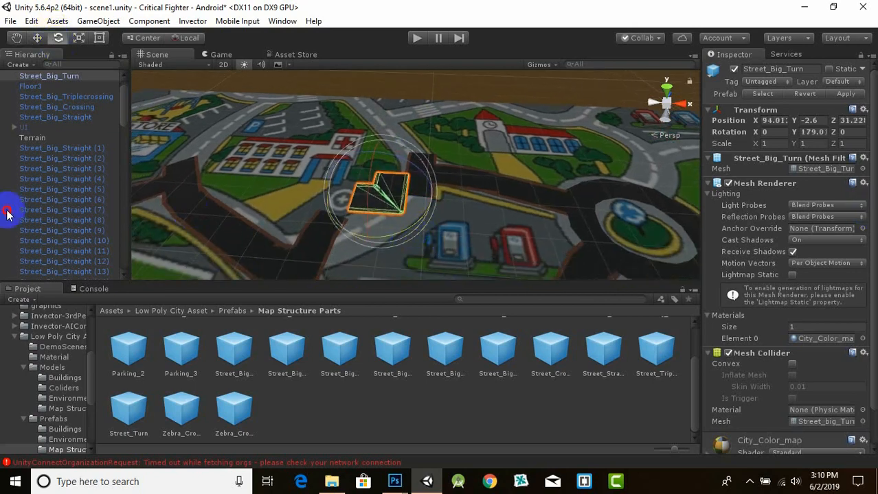
pyautogui.click(37, 39)
# Move the Street_Big_Turn piece against the open arm of the triple crossing above the gas pumps
pyautogui.scroll(3, 319, 195)
pyautogui.moveTo(320, 195); pyautogui.dragTo(348, 197)
pyautogui.moveTo(393, 246); pyautogui.dragTo(390, 274)
pyautogui.moveTo(350, 218); pyautogui.dragTo(352, 219)
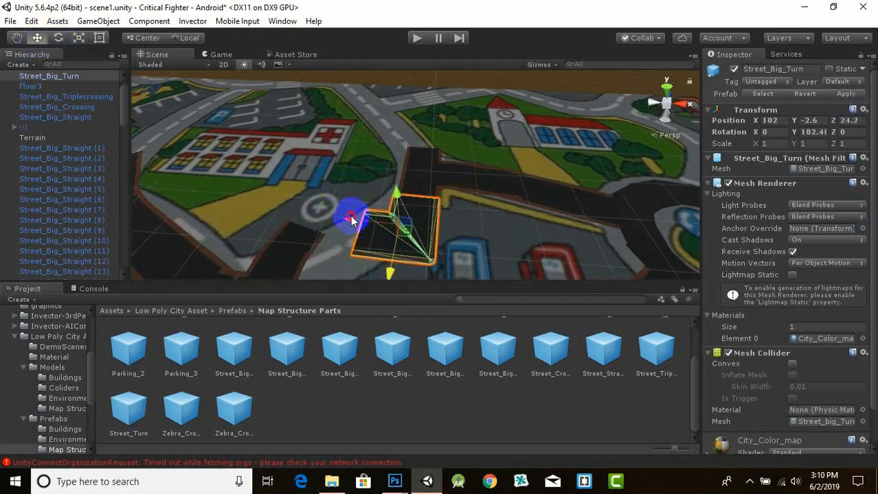
pyautogui.moveTo(403, 198); pyautogui.dragTo(269, 230)
pyautogui.click(355, 216)
pyautogui.scroll(-1, 412, 227)
pyautogui.click(430, 251)
# Duplicate the Street_Big_Turn piece, rotate the copy to about 11.2° around Y and move it to the road end below the hospital
pyautogui.hotkey('ctrl', 'd')
pyautogui.click(59, 37)
pyautogui.moveTo(353, 243); pyautogui.dragTo(650, 65)
pyautogui.click(38, 39)
pyautogui.scroll(2, 323, 206)
pyautogui.moveTo(335, 184); pyautogui.dragTo(315, 205)
pyautogui.moveTo(337, 247); pyautogui.dragTo(352, 249)
pyautogui.moveTo(313, 270); pyautogui.dragTo(322, 214, button='middle')
# Fine-tune the copied turn piece's Y rotation to about 16.75° and fit it against the road end below the hospital
pyautogui.click(60, 39)
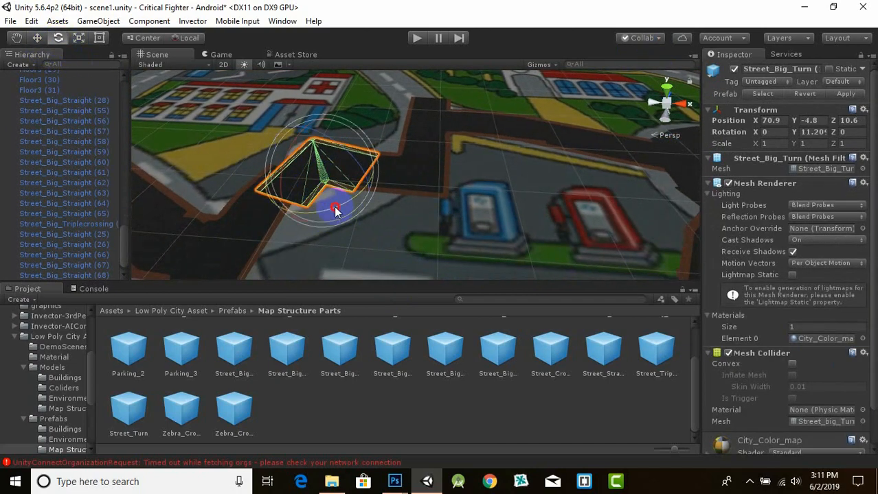
pyautogui.moveTo(337, 141); pyautogui.dragTo(345, 133)
pyautogui.moveTo(360, 172); pyautogui.dragTo(358, 174)
pyautogui.moveTo(298, 114); pyautogui.dragTo(299, 115)
pyautogui.moveTo(359, 176); pyautogui.dragTo(359, 175)
# Turn the original Street_Big_Turn piece to about 191.5° around Y and slide it toward the copied turn
pyautogui.click(376, 176)
pyautogui.press('e')
pyautogui.moveTo(397, 211); pyautogui.dragTo(403, 210)
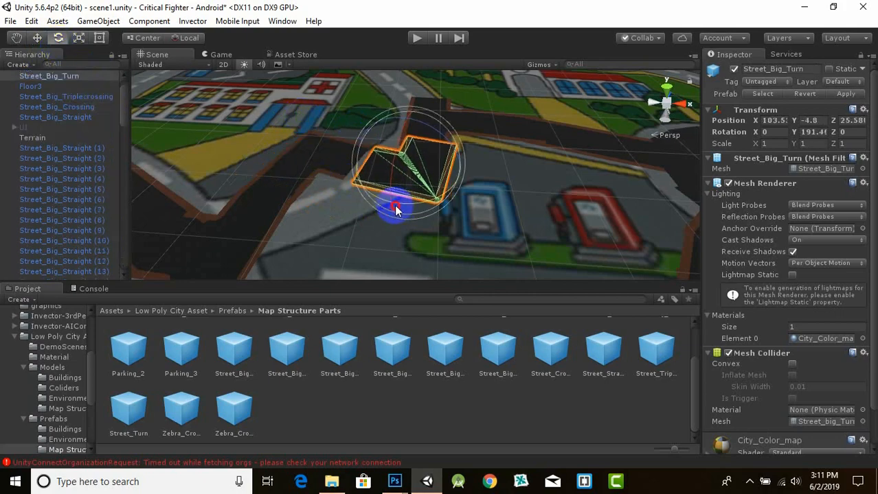
pyautogui.click(37, 38)
pyautogui.moveTo(362, 155); pyautogui.dragTo(349, 150)
pyautogui.click(377, 184)
pyautogui.click(382, 179)
pyautogui.scroll(3, 382, 180)
pyautogui.moveTo(372, 234); pyautogui.dragTo(371, 238)
pyautogui.click(322, 196)
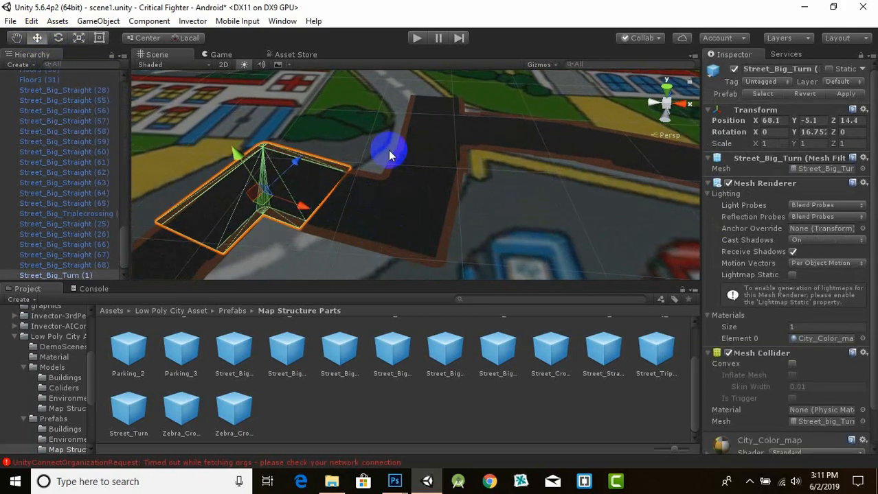
# Rotate the original Street_Big_Turn piece to about 193.35° and nudge it to close the joint with the copied turn
pyautogui.click(389, 152)
pyautogui.click(370, 189)
pyautogui.press('e')
pyautogui.press('w')
pyautogui.moveTo(347, 183); pyautogui.dragTo(345, 183)
pyautogui.click(349, 123)
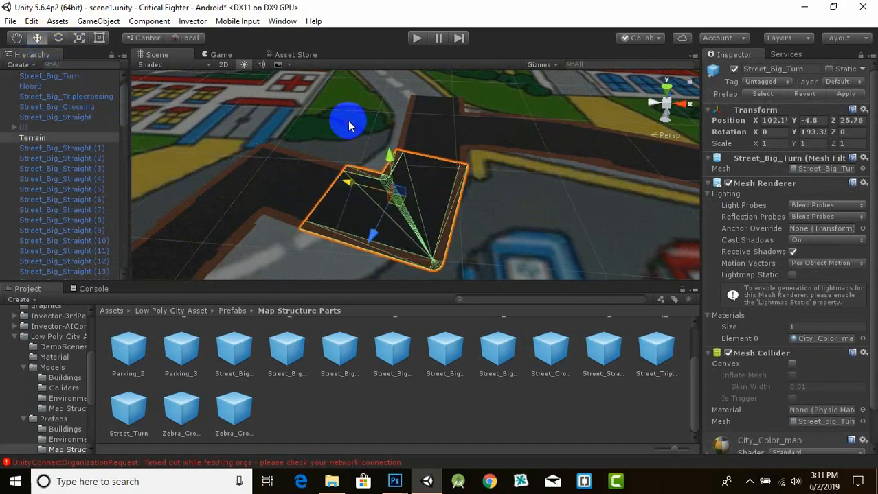
# Save the scene
pyautogui.scroll(-10, 385, 185)
pyautogui.hotkey('ctrl', 's')
pyautogui.moveTo(405, 231); pyautogui.dragTo(388, 216, button='middle')
pyautogui.moveTo(402, 182); pyautogui.dragTo(412, 257, button='middle')
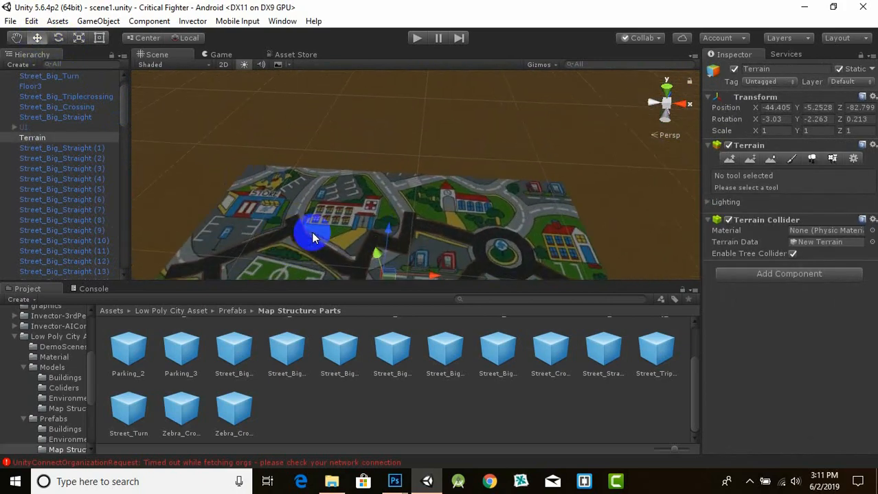
# Duplicate a pair of Street_Big_Straight pieces and move the copies to the road between the hospital and the clock tower building
pyautogui.moveTo(324, 221); pyautogui.dragTo(303, 189, button='middle')
pyautogui.moveTo(518, 249); pyautogui.dragTo(498, 227, button='middle')
pyautogui.click(509, 236)
pyautogui.moveTo(614, 232); pyautogui.dragTo(456, 302)
pyautogui.hotkey('ctrl', 'd')
pyautogui.scroll(8, 308, 257)
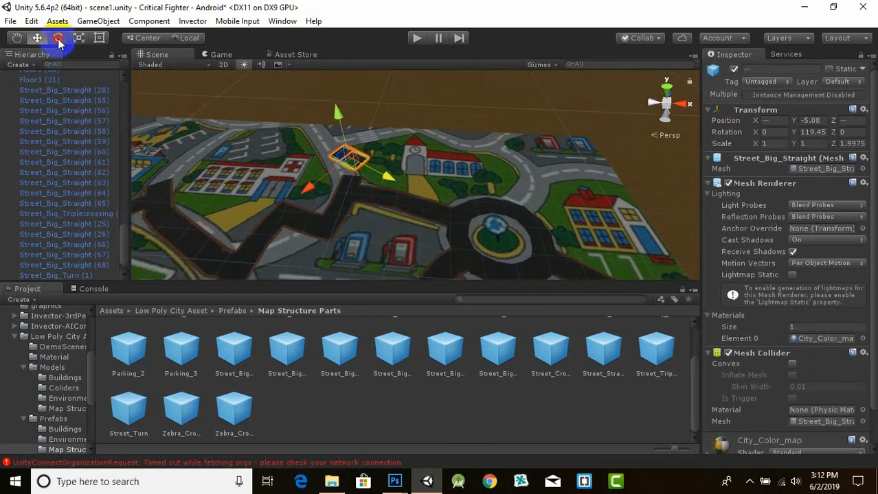
# Rotate the copied pair of straight pieces to about 164.85° around Y and join it to the road end above the gas pumps
pyautogui.click(58, 40)
pyautogui.moveTo(371, 193); pyautogui.dragTo(318, 200)
pyautogui.click(40, 37)
pyautogui.click(59, 37)
pyautogui.scroll(2, 363, 201)
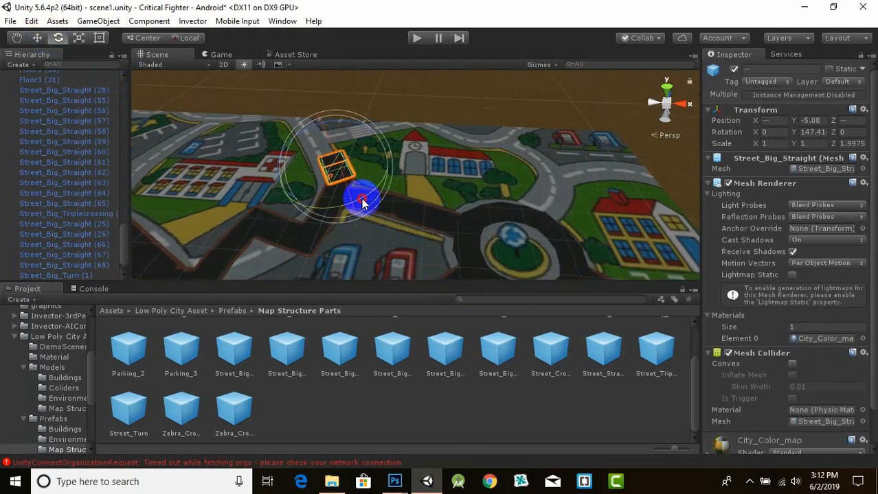
pyautogui.click(37, 39)
pyautogui.scroll(3, 265, 176)
pyautogui.moveTo(265, 173); pyautogui.dragTo(273, 176)
pyautogui.moveTo(318, 213)
pyautogui.mouseDown()
pyautogui.moveTo(314, 205)
pyautogui.moveTo(328, 198)
pyautogui.mouseUp()
pyautogui.click(59, 39)
pyautogui.click(38, 39)
pyautogui.scroll(4, 226, 110)
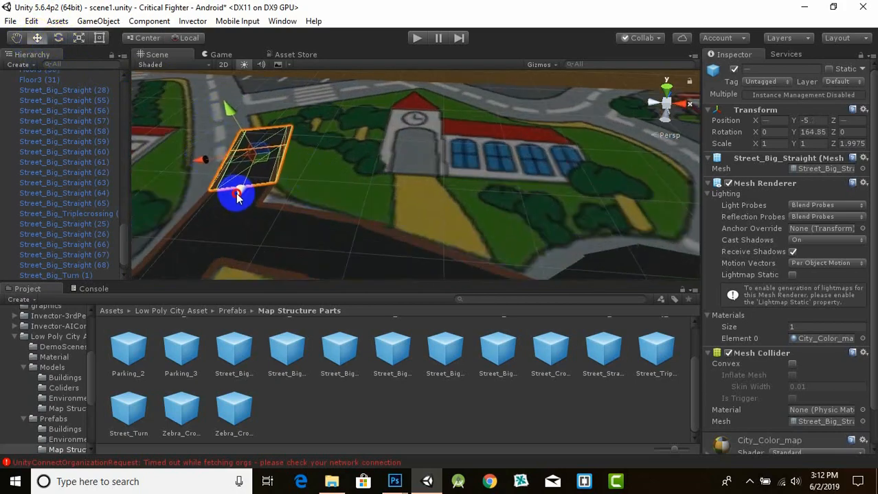
# Duplicate the pair of straight pieces farther along the road beside the clock tower building and turn it to about 149.8° around Y
pyautogui.hotkey('ctrl', 'd')
pyautogui.moveTo(237, 194); pyautogui.dragTo(321, 130)
pyautogui.click(59, 39)
pyautogui.click(38, 39)
pyautogui.moveTo(214, 127); pyautogui.dragTo(198, 132)
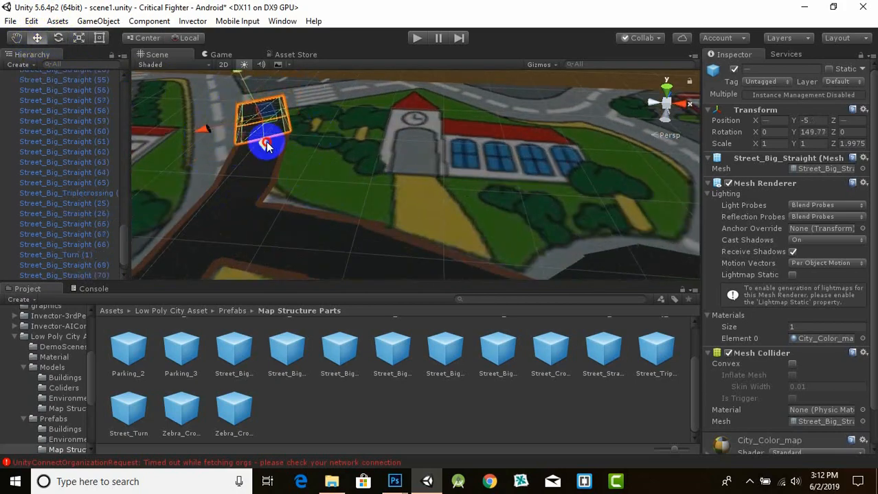
# Delete the surplus straight piece at the far end of the road beside the clock tower building
pyautogui.moveTo(267, 143); pyautogui.dragTo(276, 196, button='middle')
pyautogui.scroll(-2, 309, 179)
pyautogui.click(298, 170)
pyautogui.press('Delete')
pyautogui.scroll(-3, 289, 167)
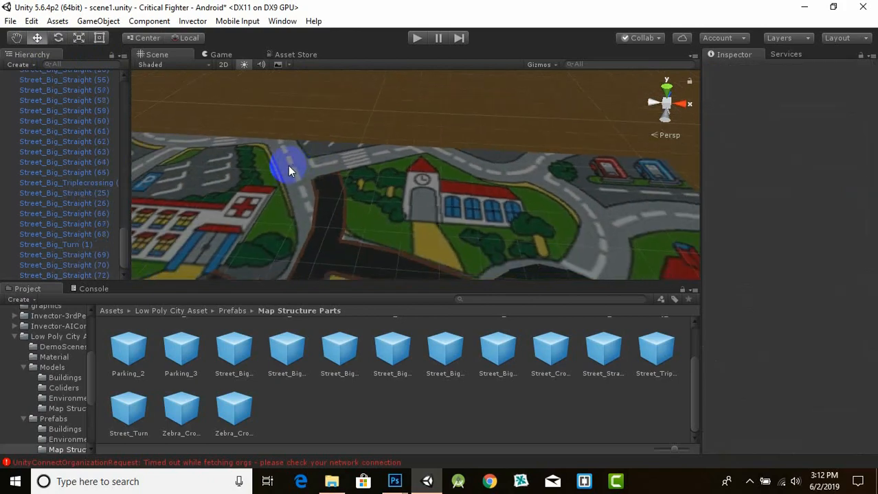
# Duplicate the Street_Big_Triplecrossing piece, turn it to about 53.1° around Y and move it to the junction behind the hospital
pyautogui.scroll(-6, 289, 167)
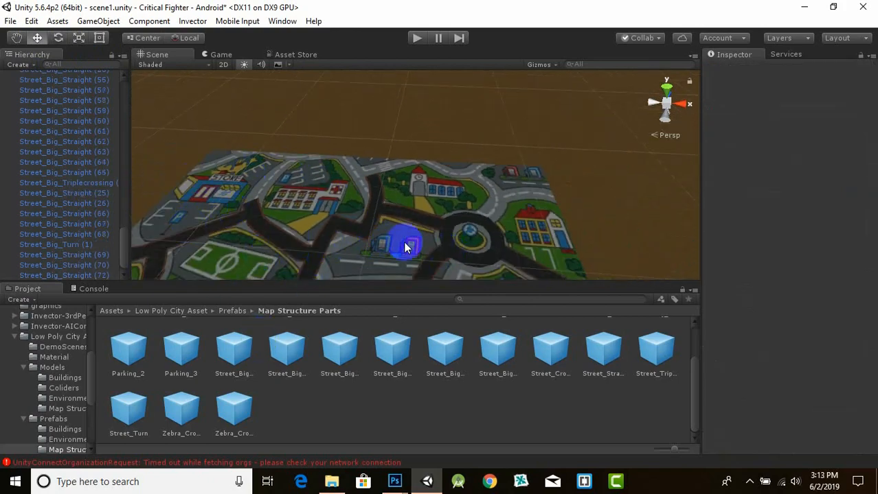
pyautogui.click(257, 213)
pyautogui.click(349, 172)
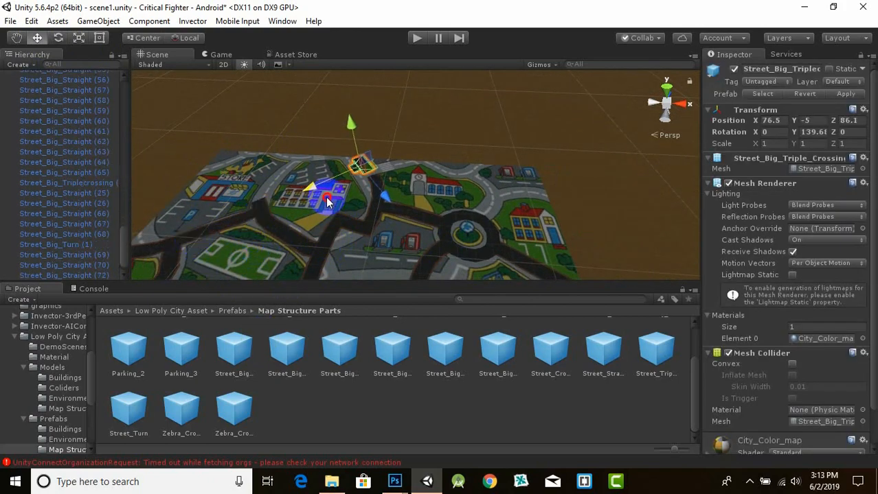
pyautogui.scroll(5, 333, 164)
pyautogui.moveTo(327, 201); pyautogui.dragTo(475, 101)
pyautogui.click(58, 38)
pyautogui.click(37, 38)
pyautogui.moveTo(356, 142); pyautogui.dragTo(380, 136)
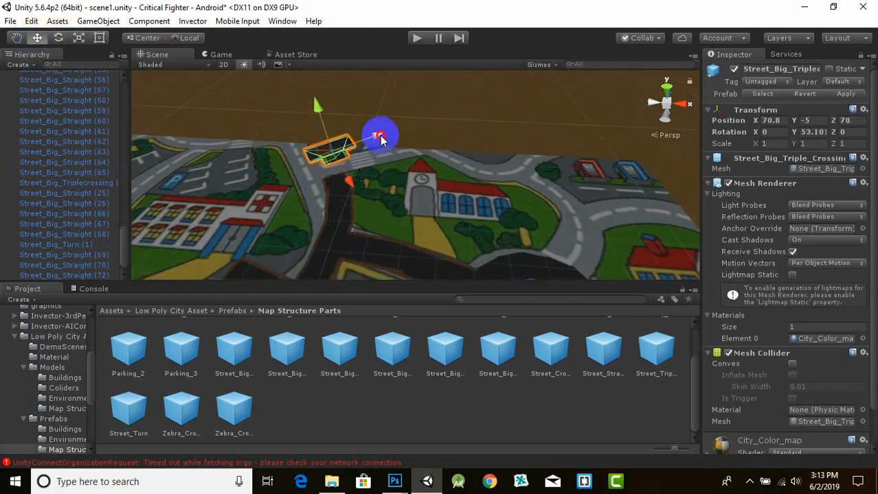
# Fit the triple crossing onto the new road's end at about X 72.9, Y -5.1, Z 69.1
pyautogui.moveTo(340, 190); pyautogui.dragTo(341, 192)
pyautogui.scroll(4, 303, 177)
pyautogui.click(329, 106)
pyautogui.scroll(2, 329, 106)
pyautogui.click(241, 187)
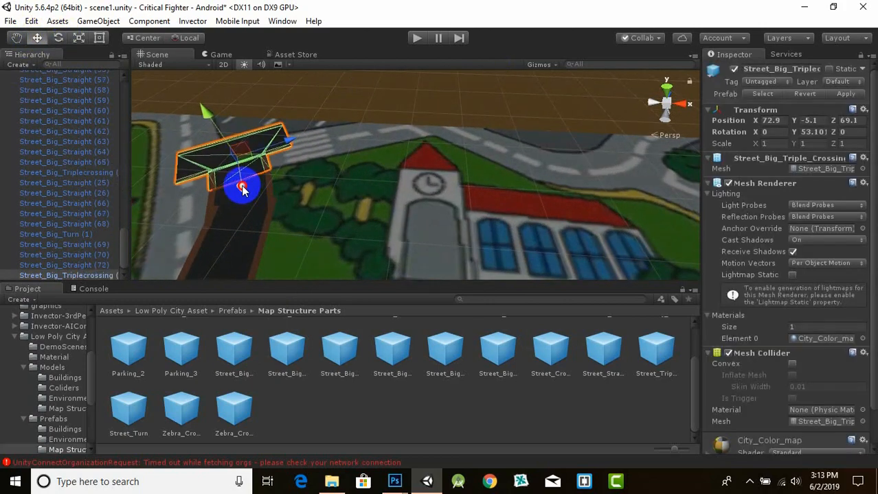
# Duplicate a straight street piece, rotate it to about 246.9° around Y and move it to the triple crossing's arm near the clock tower
pyautogui.click(294, 129)
pyautogui.moveTo(295, 129); pyautogui.dragTo(387, 151, button='middle')
pyautogui.click(342, 218)
pyautogui.hotkey('ctrl', 'd')
pyautogui.moveTo(342, 230); pyautogui.dragTo(325, 177)
pyautogui.click(59, 39)
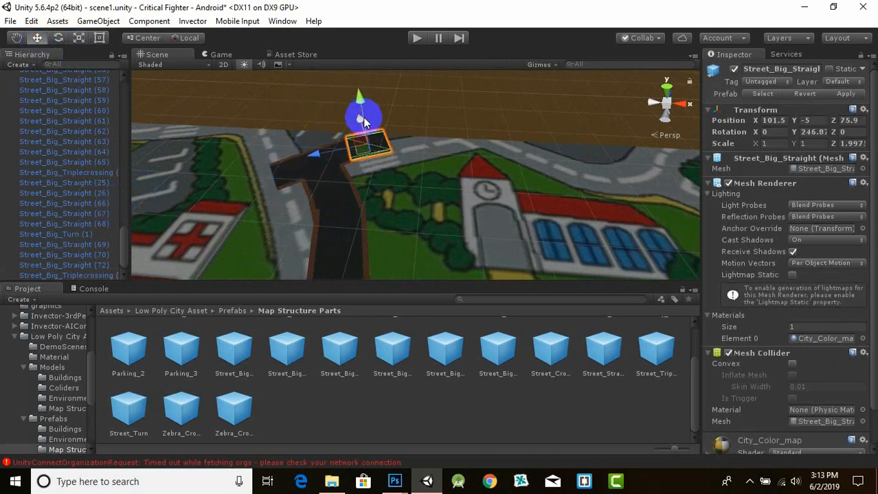
# Align the straight piece with the triple crossing's arm at about X 101.6, Y -5.2, Z 75.7
pyautogui.scroll(2, 363, 124)
pyautogui.click(363, 138)
pyautogui.click(363, 139)
pyautogui.moveTo(346, 81); pyautogui.dragTo(347, 85)
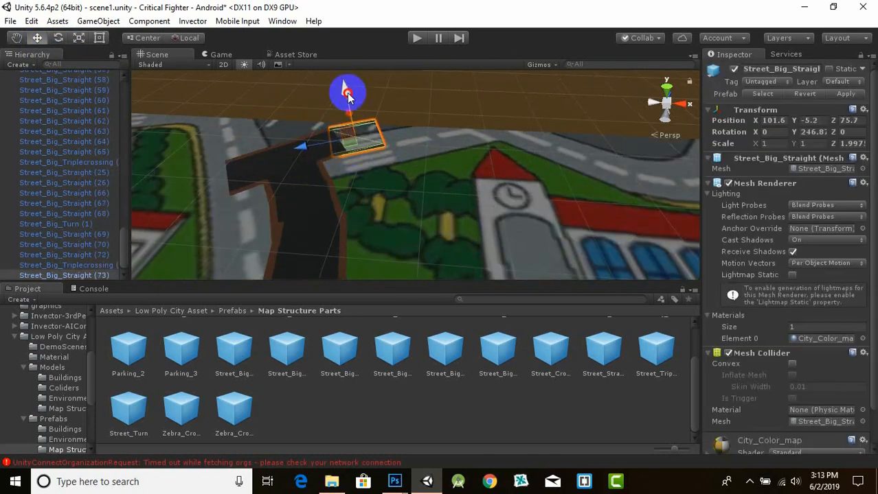
# Extend the road behind the clock tower with three more straight copies turned to about 254.1° around Y
pyautogui.hotkey('ctrl', 'd')
pyautogui.moveTo(300, 147); pyautogui.dragTo(341, 138)
pyautogui.click(59, 39)
pyautogui.moveTo(420, 162); pyautogui.dragTo(410, 163)
pyautogui.click(39, 36)
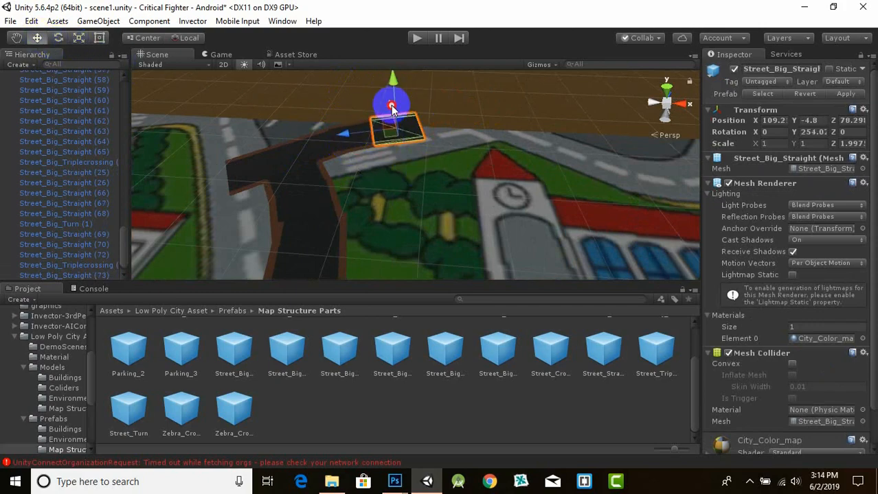
pyautogui.moveTo(388, 103); pyautogui.dragTo(389, 139)
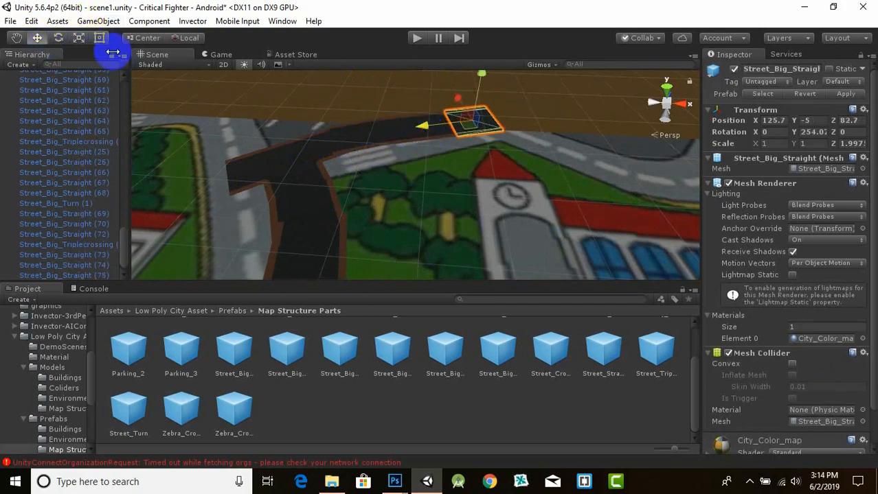
# Duplicate a Street_Big_Turn piece and move the copy off the map's edge behind the clock tower road
pyautogui.scroll(-3, 349, 214)
pyautogui.moveTo(350, 247); pyautogui.dragTo(391, 211, button='middle')
pyautogui.click(275, 245)
pyautogui.hotkey('ctrl', 'd')
pyautogui.moveTo(298, 227); pyautogui.dragTo(415, 76)
pyautogui.moveTo(440, 75); pyautogui.dragTo(432, 100, button='middle')
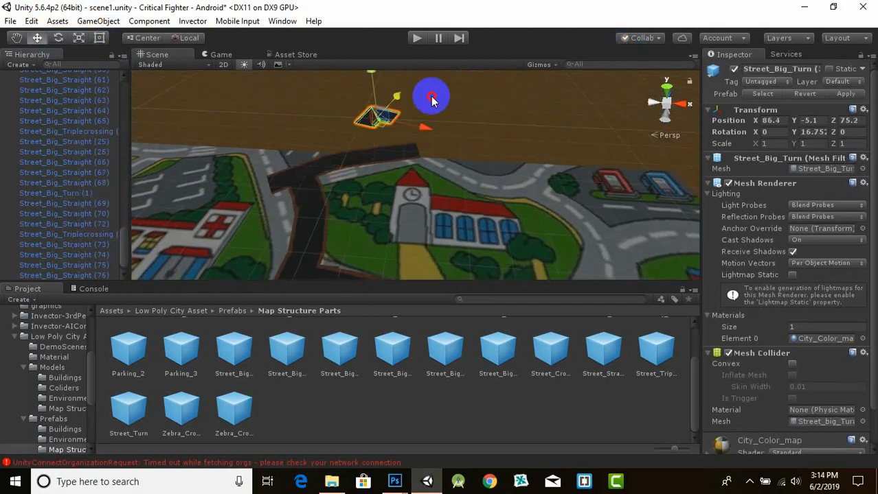
# Rotate the copied turn piece to about 65° around Y and bring it near the end of the clock tower road
pyautogui.moveTo(425, 128); pyautogui.dragTo(496, 141)
pyautogui.moveTo(456, 103); pyautogui.dragTo(448, 110)
pyautogui.scroll(2, 442, 134)
pyautogui.moveTo(437, 143); pyautogui.dragTo(425, 163, button='middle')
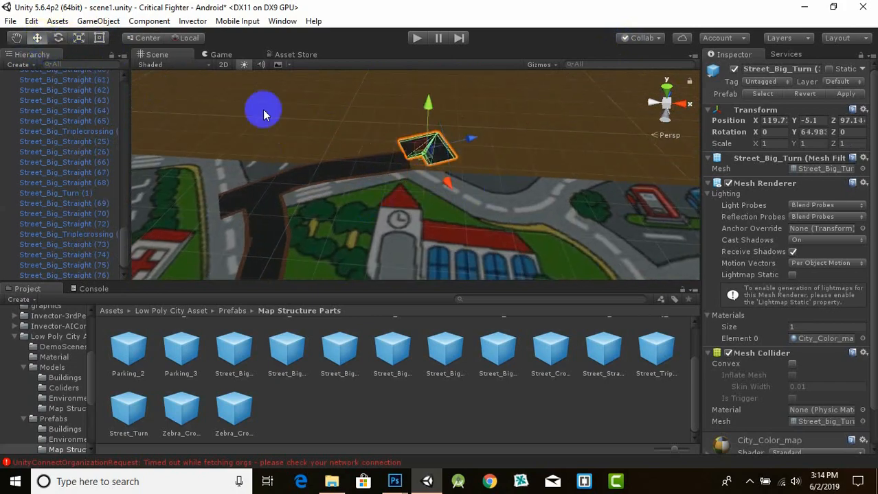
# Fit the turn piece onto the end of the clock tower road at about X 119.5, Y -5.1, Z 91
pyautogui.scroll(2, 263, 110)
pyautogui.moveTo(447, 182); pyautogui.dragTo(437, 199)
pyautogui.scroll(3, 426, 179)
pyautogui.click(408, 176)
pyautogui.click(443, 157)
pyautogui.click(535, 147)
pyautogui.scroll(-1, 508, 146)
pyautogui.click(449, 153)
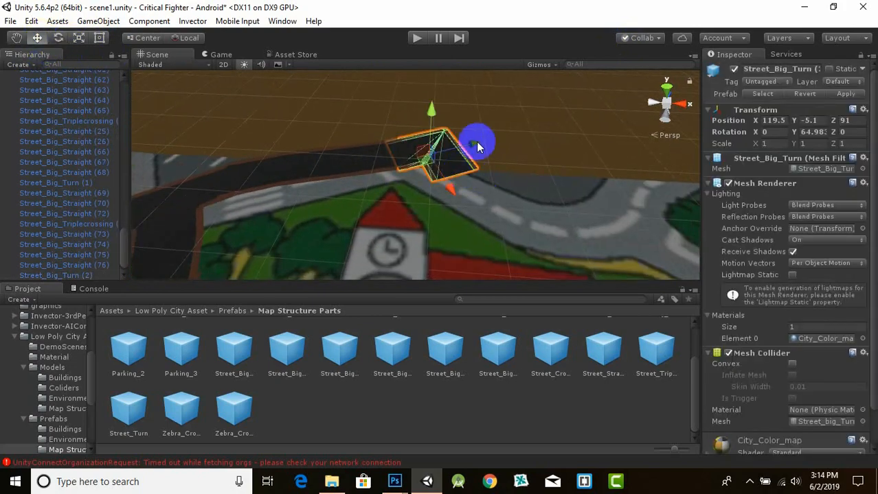
# Add another copy of the Street_Big_Turn piece over the triple crossing and rotate it to about 236.1° around Y
pyautogui.click(180, 224)
pyautogui.moveTo(232, 266); pyautogui.dragTo(423, 195, button='middle')
pyautogui.click(58, 38)
pyautogui.moveTo(325, 199); pyautogui.dragTo(412, 52)
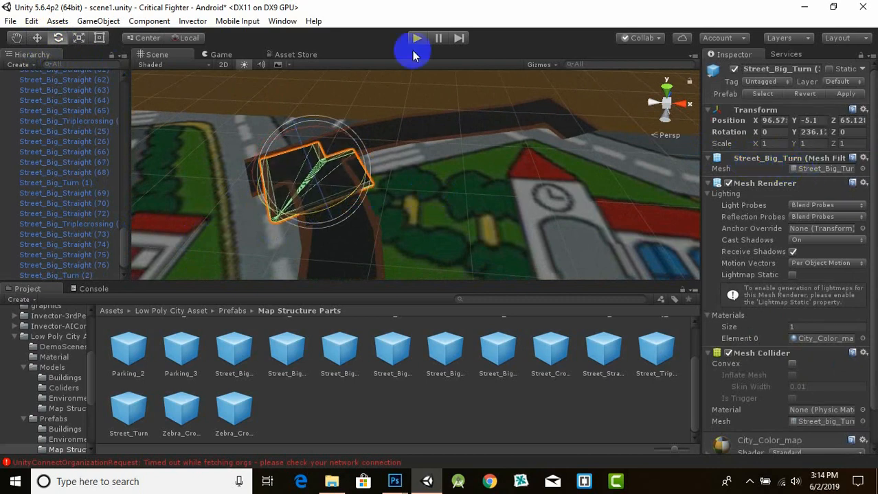
# Move the new turn piece against the triple crossing's open arm behind the hospital
pyautogui.click(37, 38)
pyautogui.moveTo(259, 194); pyautogui.dragTo(158, 235)
pyautogui.moveTo(328, 195); pyautogui.dragTo(432, 165, button='middle')
pyautogui.moveTo(310, 170); pyautogui.dragTo(294, 133)
pyautogui.moveTo(257, 172); pyautogui.dragTo(249, 174)
pyautogui.moveTo(285, 107); pyautogui.dragTo(286, 89)
# Duplicate that turn piece, rotate the copy to about 68° around Y and move it to about X 49.1, Y -4.9, Z 77.6
pyautogui.hotkey('ctrl', 'd')
pyautogui.moveTo(288, 96); pyautogui.dragTo(326, 147, button='middle')
pyautogui.click(58, 38)
pyautogui.moveTo(309, 187)
pyautogui.mouseDown()
pyautogui.moveTo(664, 67)
pyautogui.moveTo(97, 64)
pyautogui.moveTo(307, 197)
pyautogui.mouseUp()
pyautogui.click(37, 38)
pyautogui.moveTo(360, 151); pyautogui.dragTo(346, 157)
pyautogui.moveTo(283, 124); pyautogui.dragTo(283, 121)
pyautogui.scroll(-2, 294, 128)
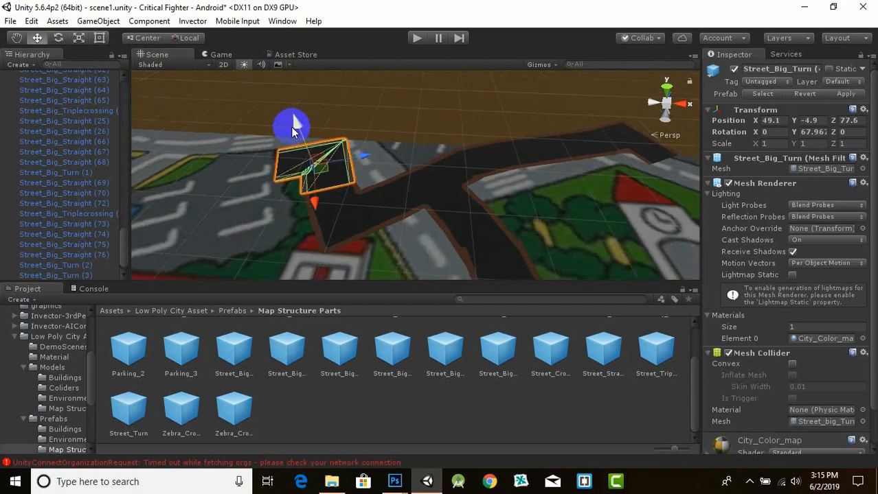
# Duplicate a straight street piece from the clock tower road and move the copy beside the parking lot turn pieces
pyautogui.click(412, 172)
pyautogui.moveTo(412, 178); pyautogui.dragTo(513, 204, button='middle')
pyautogui.scroll(-5, 513, 204)
pyautogui.click(534, 166)
pyautogui.hotkey('ctrl', 'd')
pyautogui.moveTo(496, 165); pyautogui.dragTo(377, 180)
pyautogui.scroll(5, 417, 180)
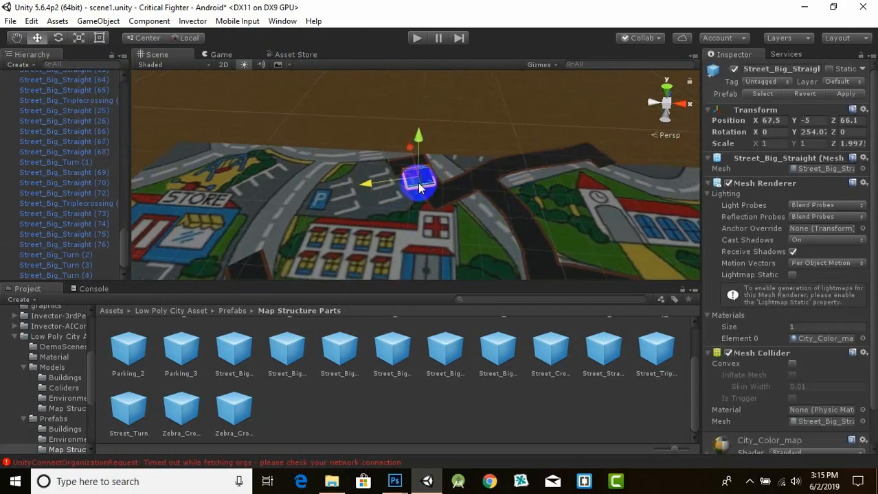
# Rotate the copied straight piece to about 330.8° around Y and set it against the turn piece behind the hospital
pyautogui.click(411, 169)
pyautogui.click(416, 176)
pyautogui.moveTo(291, 242); pyautogui.dragTo(364, 219)
pyautogui.press('w')
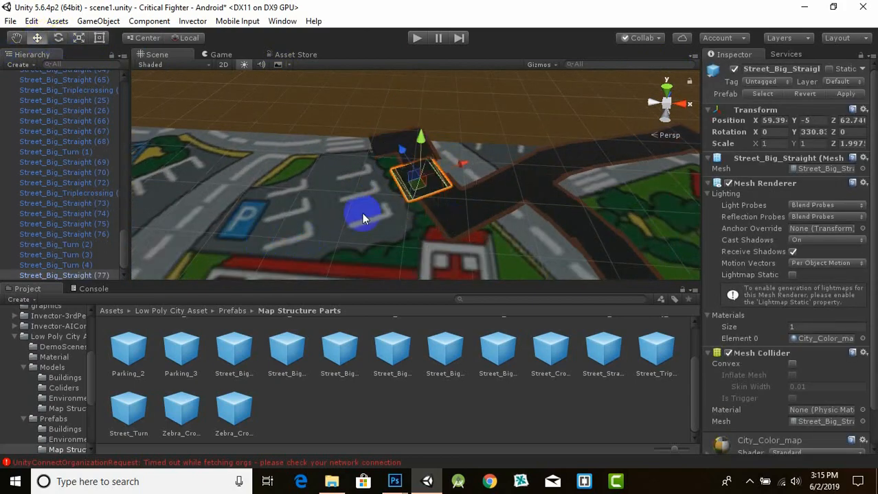
# Move the outer turn piece onto the end of the straight piece beside the parking lot, at about X 44.9, Z 87.9
pyautogui.click(382, 139)
pyautogui.moveTo(412, 167); pyautogui.dragTo(414, 173)
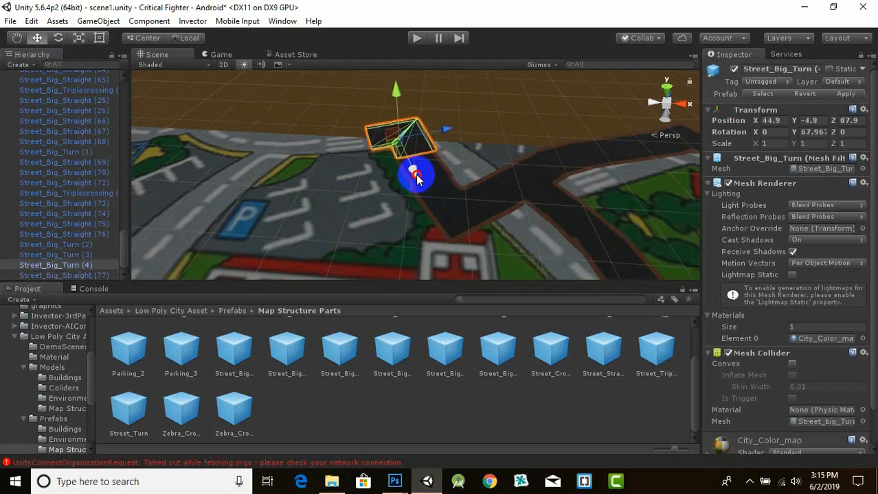
pyautogui.keyDown('shift'); pyautogui.click(448, 177); pyautogui.keyUp('shift')
pyautogui.click(302, 142)
pyautogui.scroll(2, 304, 141)
# Place a straight street copy turned to about 246.8° at the outer turn's open end, at about X 49.7, Y -4.8, Z 76.5
pyautogui.click(398, 137)
pyautogui.moveTo(439, 134); pyautogui.dragTo(319, 123)
pyautogui.click(442, 141)
pyautogui.click(441, 180)
pyautogui.hotkey('ctrl', 'd')
pyautogui.press('e')
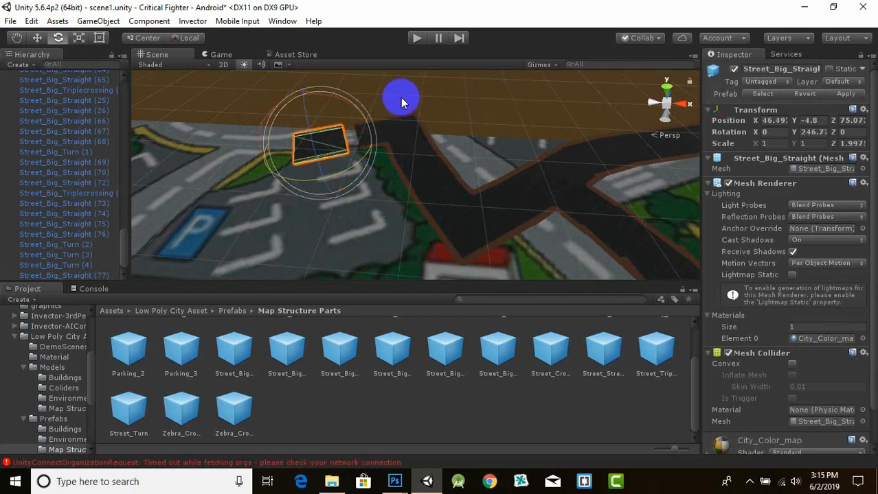
pyautogui.moveTo(371, 174); pyautogui.dragTo(386, 197, button='middle')
pyautogui.moveTo(292, 172); pyautogui.dragTo(297, 172)
pyautogui.moveTo(386, 199); pyautogui.dragTo(399, 206, button='middle')
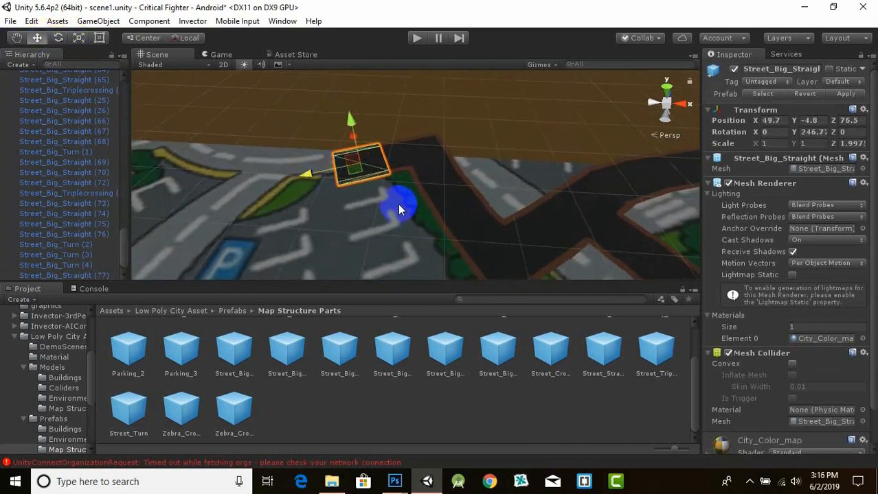
# Duplicate the straight piece once more to extend the road behind the parking lot, and select the triple crossing behind the hospital
pyautogui.hotkey('ctrl', 'd')
pyautogui.moveTo(307, 175); pyautogui.dragTo(274, 206)
pyautogui.scroll(-3, 295, 230)
pyautogui.click(575, 230)
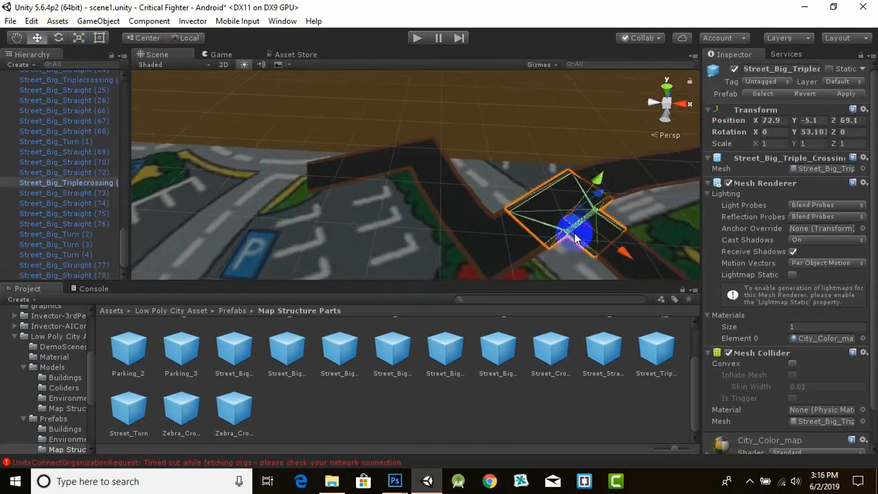
# Duplicate the triple crossing and place it at the junction behind the parking lot, turned to about 110° around Y, near X 13.4, Z 87.6
pyautogui.hotkey('ctrl', 'd')
pyautogui.moveTo(621, 248); pyautogui.dragTo(412, 165)
pyautogui.moveTo(477, 103); pyautogui.dragTo(349, 184)
pyautogui.scroll(-3, 348, 183)
pyautogui.click(59, 38)
pyautogui.moveTo(303, 207); pyautogui.dragTo(212, 209)
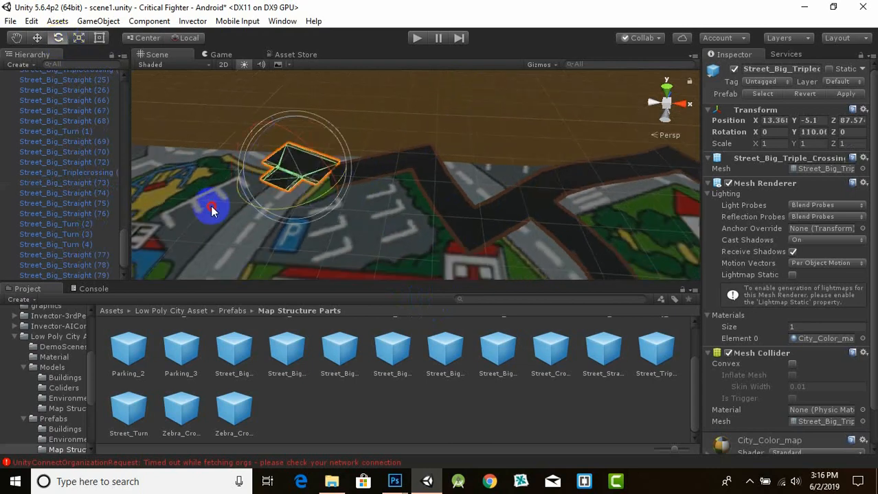
pyautogui.moveTo(331, 197); pyautogui.dragTo(327, 196)
pyautogui.scroll(3, 332, 195)
# Rotate the two straight pieces behind the parking lot to about 235° around Y to lead toward the new triple crossing
pyautogui.click(341, 187)
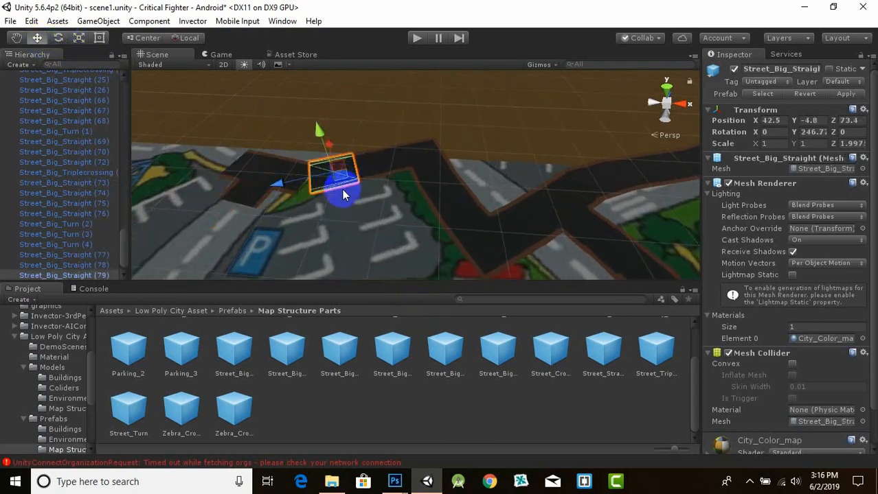
pyautogui.keyDown('ctrl'); pyautogui.click(381, 172); pyautogui.keyUp('ctrl')
pyautogui.click(58, 38)
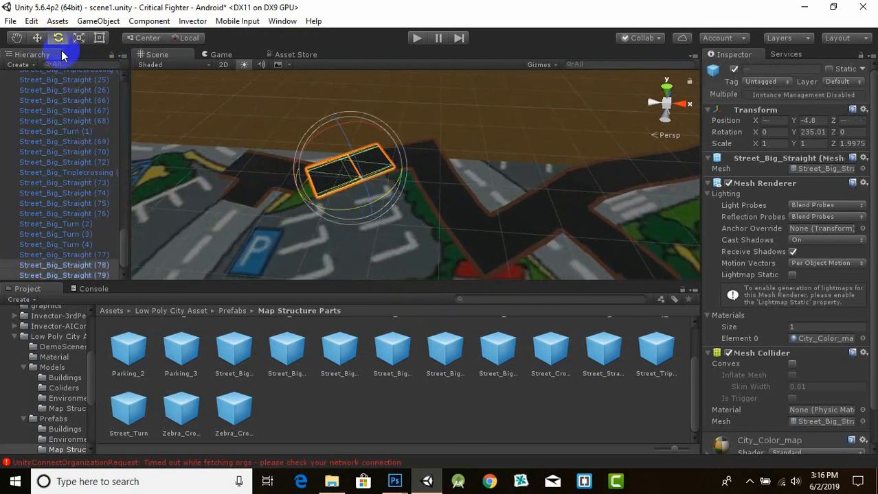
pyautogui.click(37, 38)
pyautogui.scroll(3, 309, 146)
pyautogui.click(296, 204)
pyautogui.press('e')
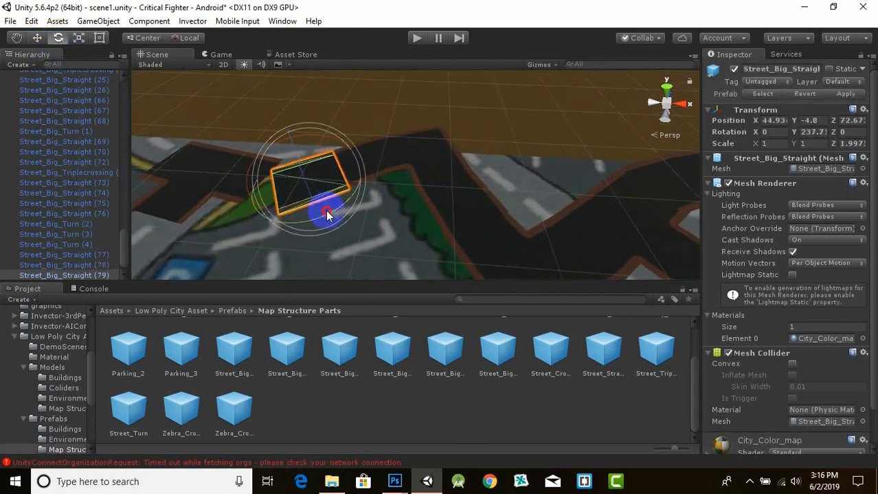
# Fill the gap beside the new triple crossing with a straight copy turned to about 260.9°, shortened to Z scale 1.171, at about X 35.6
pyautogui.click(37, 39)
pyautogui.moveTo(308, 153); pyautogui.dragTo(307, 147)
pyautogui.moveTo(296, 179); pyautogui.dragTo(248, 193)
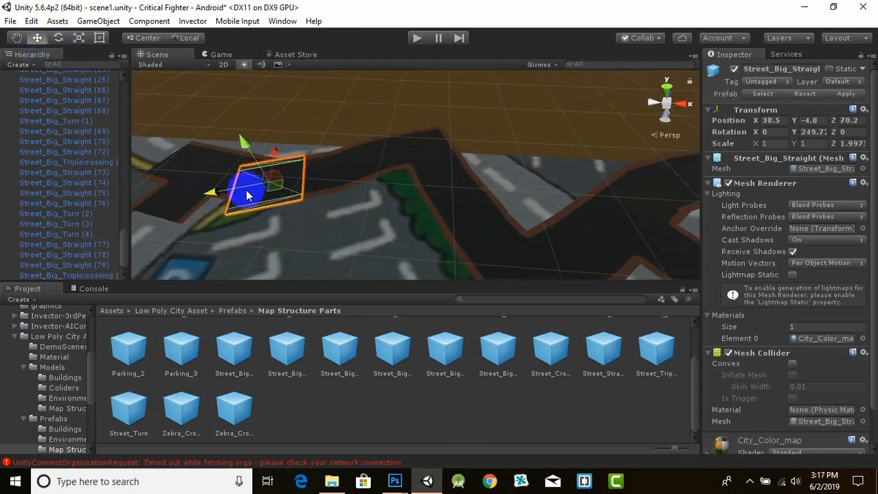
pyautogui.click(58, 38)
pyautogui.moveTo(302, 208); pyautogui.dragTo(279, 211)
pyautogui.click(79, 38)
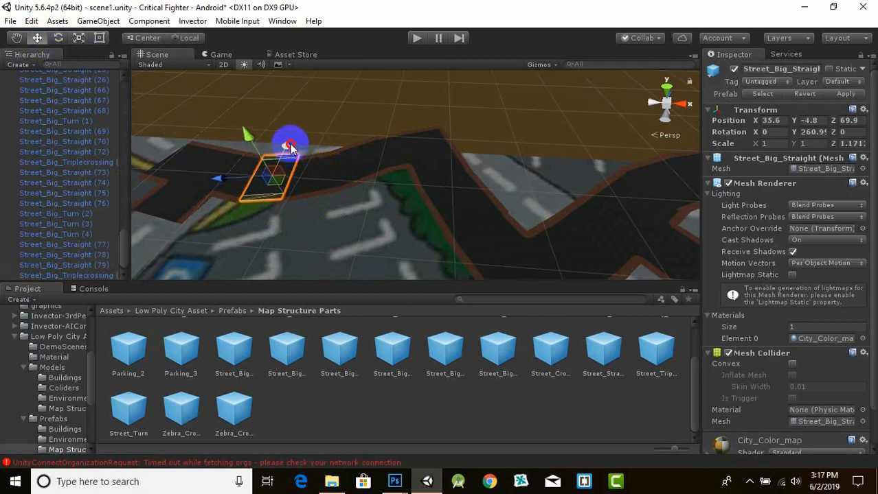
pyautogui.moveTo(249, 140); pyautogui.dragTo(251, 142)
# Turn the straight piece next to the shortened one to about 256.5° around Y, at about X 43.7, Z 71.6, to close the bend
pyautogui.click(216, 209)
pyautogui.scroll(1, 215, 209)
pyautogui.moveTo(215, 210); pyautogui.dragTo(344, 206, button='middle')
pyautogui.click(382, 204)
pyautogui.click(59, 39)
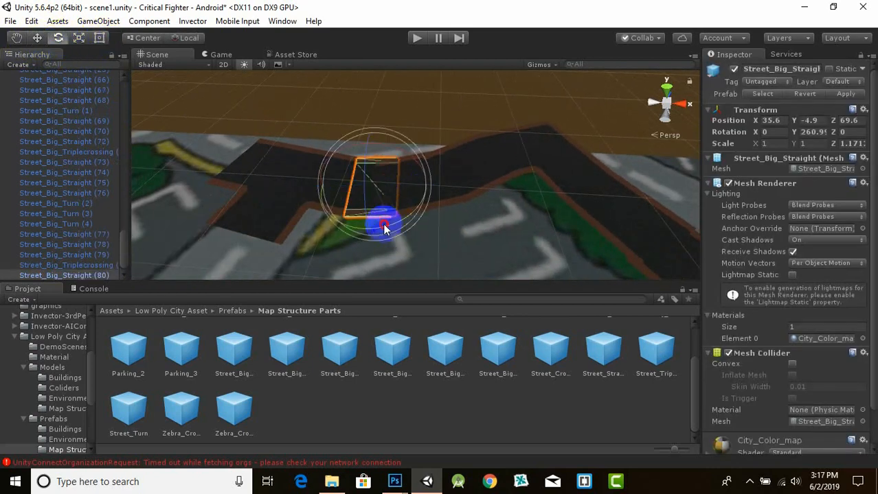
pyautogui.click(410, 229)
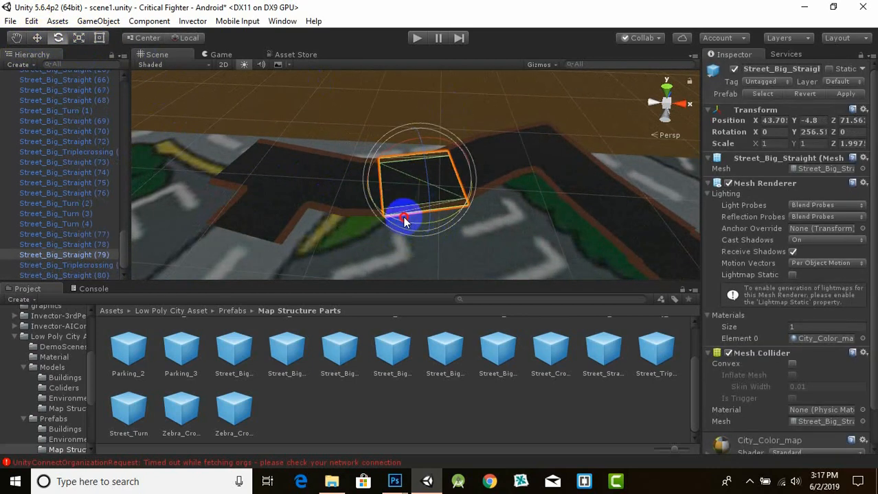
pyautogui.click(501, 204)
pyautogui.click(490, 207)
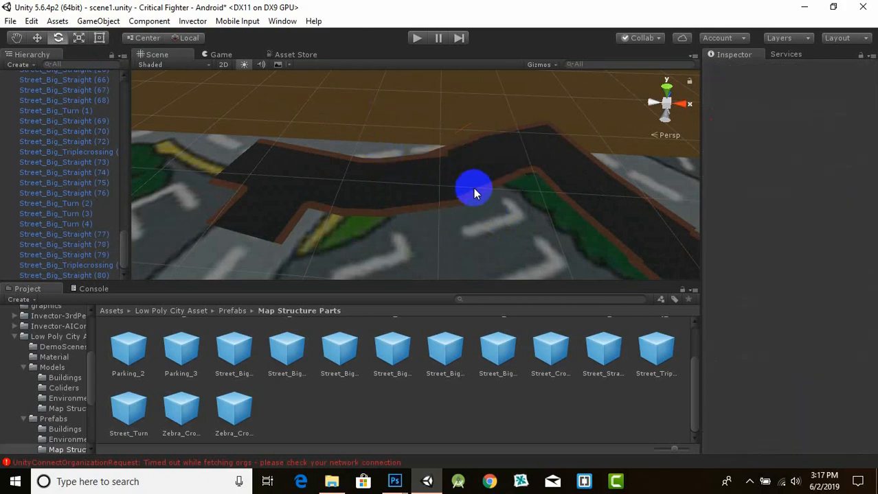
# Save the scene
pyautogui.hotkey('ctrl', 's')
pyautogui.scroll(-10, 489, 216)
pyautogui.scroll(-5, 372, 192)
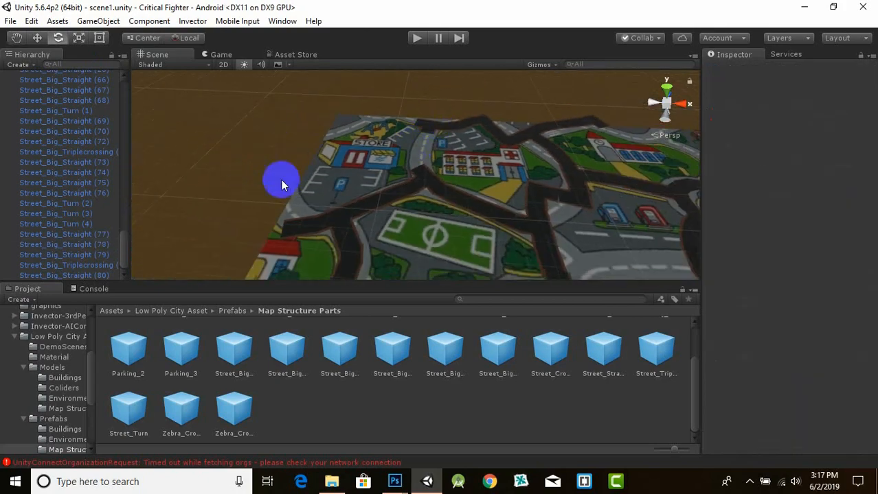
# Place a straight street copy on the road between the store and hospital, turned to about 346.1° around Y, near X 11.8, Z 29.7
pyautogui.scroll(6, 323, 227)
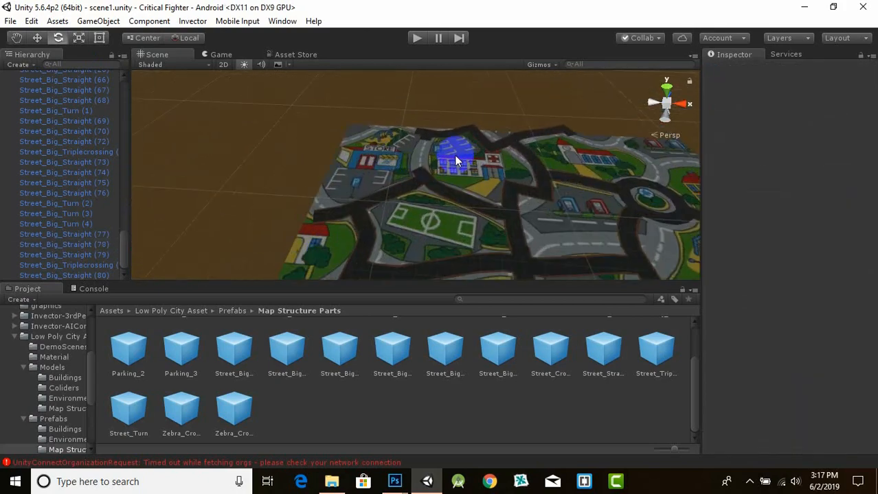
pyautogui.moveTo(457, 161); pyautogui.dragTo(385, 139, button='middle')
pyautogui.scroll(-6, 391, 185)
pyautogui.scroll(6, 472, 219)
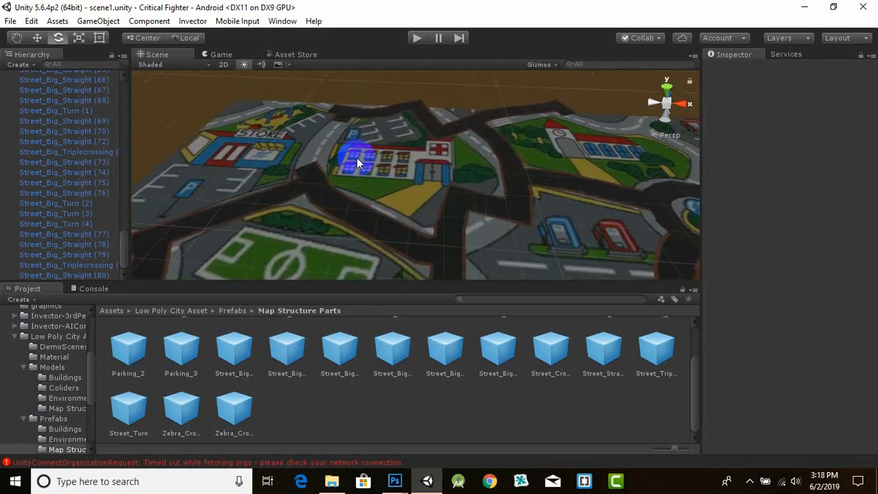
pyautogui.click(438, 168)
pyautogui.press('w')
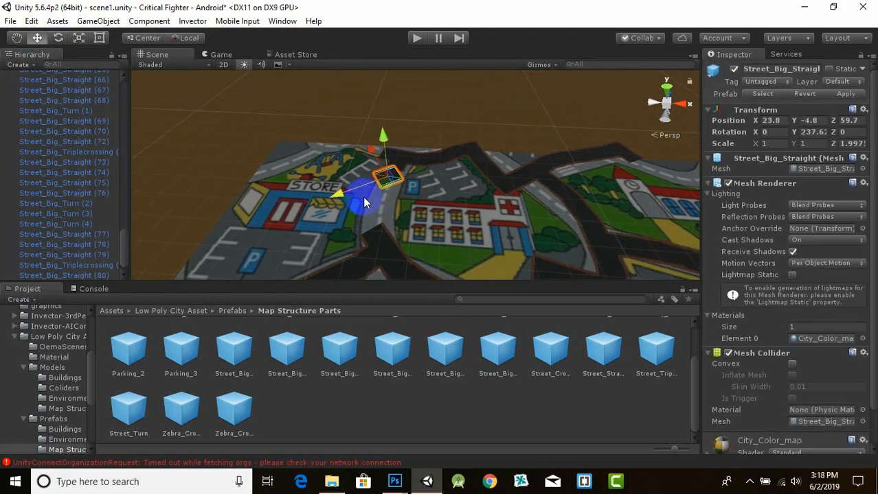
pyautogui.click(57, 42)
pyautogui.scroll(3, 371, 240)
pyautogui.moveTo(364, 258); pyautogui.dragTo(384, 206, button='middle')
pyautogui.moveTo(384, 234); pyautogui.dragTo(298, 243)
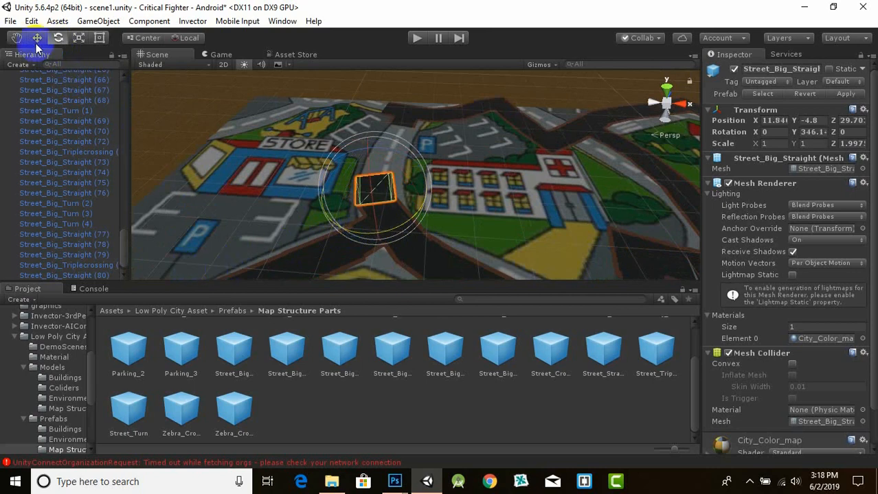
# Duplicate the straight piece and set the copy farther up the road at about X 9.6, Y -4.9, Z 39.3, turned to about 359.8°
pyautogui.click(37, 39)
pyautogui.hotkey('ctrl', 'd')
pyautogui.moveTo(351, 163); pyautogui.dragTo(364, 129)
pyautogui.click(58, 39)
pyautogui.moveTo(366, 206); pyautogui.dragTo(343, 204)
pyautogui.click(37, 40)
pyautogui.moveTo(408, 170); pyautogui.dragTo(413, 172)
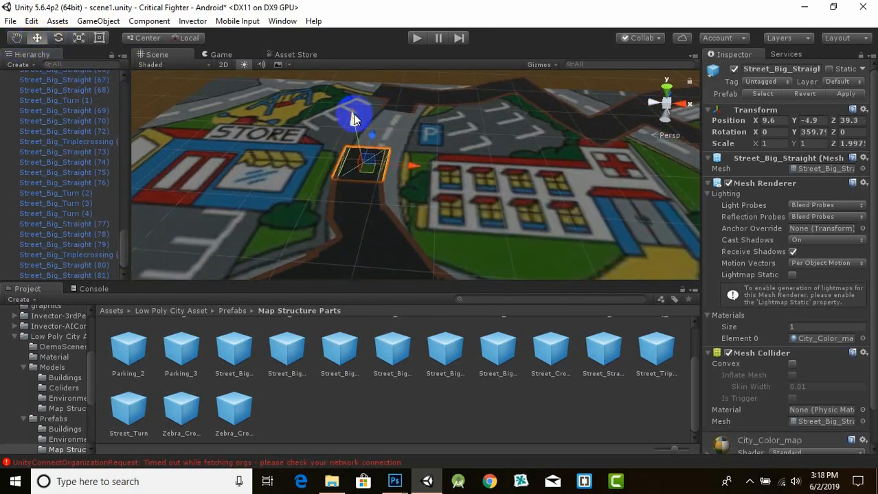
# Extend the road past the parking sign with straight copies, turning the last to about 365.7° around Y at about X 10.2, Z 54.5
pyautogui.moveTo(408, 115); pyautogui.dragTo(407, 122)
pyautogui.press('e')
pyautogui.scroll(4, 376, 133)
pyautogui.moveTo(376, 132); pyautogui.dragTo(388, 185, button='middle')
pyautogui.click(388, 187)
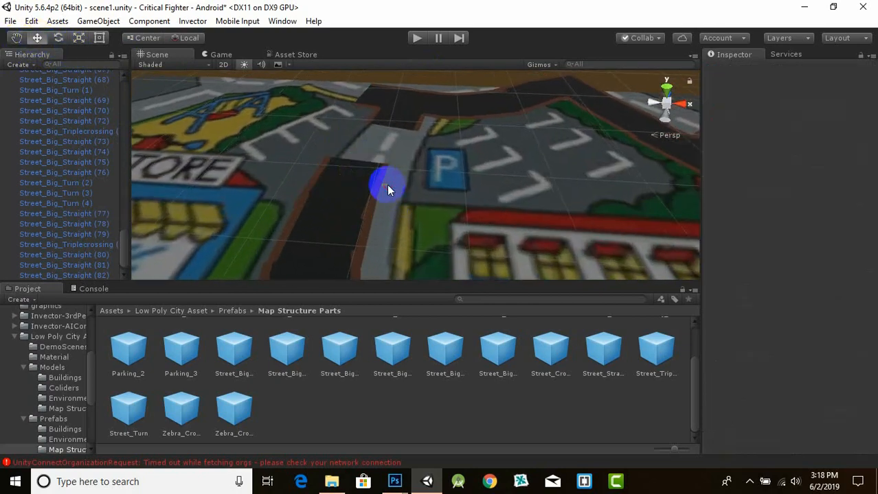
pyautogui.click(364, 188)
pyautogui.moveTo(394, 191); pyautogui.dragTo(399, 192)
pyautogui.moveTo(333, 146); pyautogui.dragTo(378, 124)
pyautogui.hotkey('ctrl', 'd')
pyautogui.moveTo(414, 133); pyautogui.dragTo(359, 246, button='middle')
pyautogui.press('e')
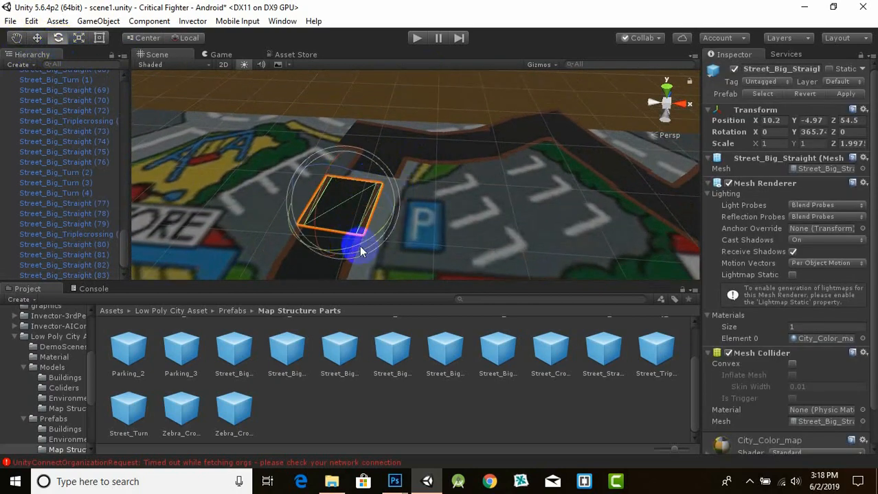
# Join the road to the triple crossing with another straight copy turned to about 378.4° around Y, at about X 11.8, Y -5, Z 61
pyautogui.hotkey('ctrl', 'd')
pyautogui.moveTo(367, 171); pyautogui.dragTo(398, 149)
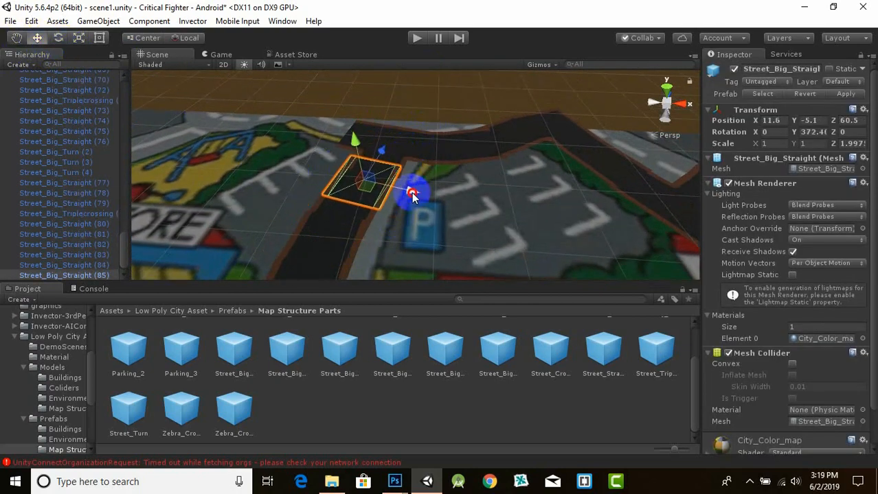
pyautogui.moveTo(411, 191); pyautogui.dragTo(417, 194)
pyautogui.press('e')
pyautogui.press('w')
pyautogui.click(361, 147)
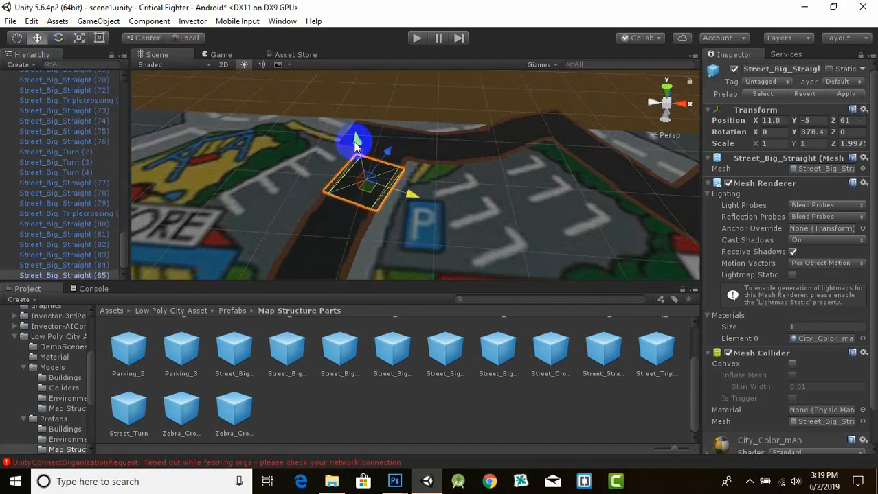
# Extend the road behind the playground with straight copies turned to about 459.9° around Y, starting at about X 3.4, Y -4.9, Z 84.1
pyautogui.click(423, 206)
pyautogui.scroll(-5, 422, 206)
pyautogui.click(392, 218)
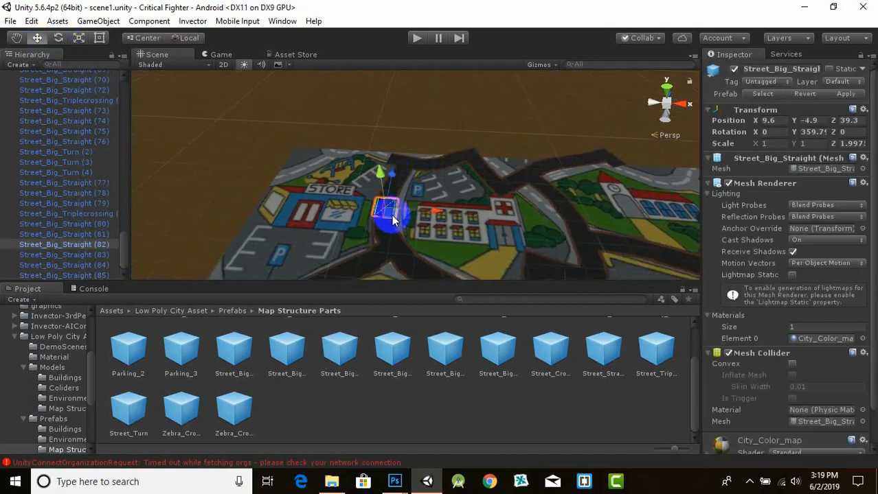
pyautogui.hotkey('ctrl', 'd')
pyautogui.moveTo(391, 175); pyautogui.dragTo(451, 102)
pyautogui.scroll(3, 439, 116)
pyautogui.click(58, 38)
pyautogui.scroll(2, 405, 185)
pyautogui.moveTo(412, 191); pyautogui.dragTo(316, 205)
pyautogui.click(37, 36)
pyautogui.moveTo(381, 209); pyautogui.dragTo(388, 235)
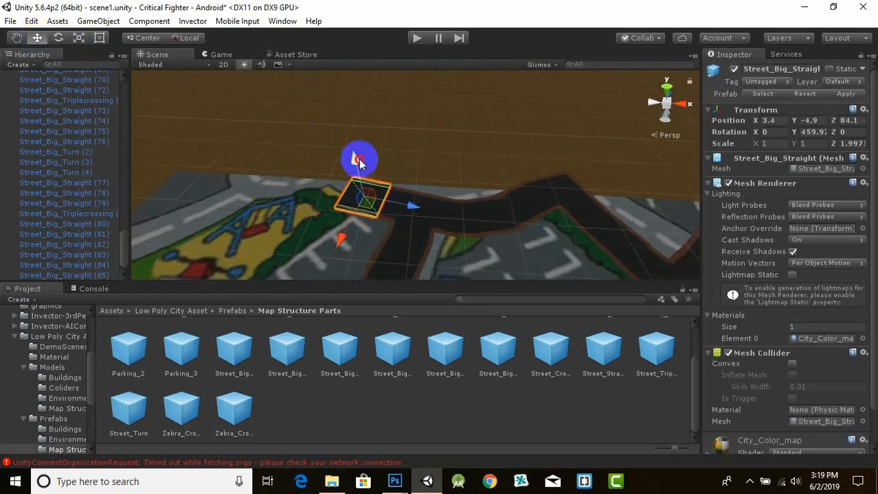
pyautogui.moveTo(395, 191); pyautogui.dragTo(365, 235)
pyautogui.click(355, 158)
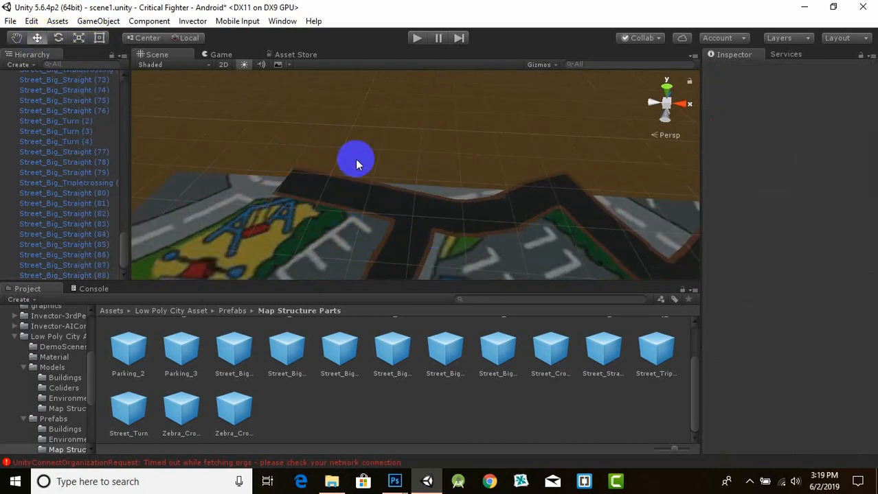
# Duplicate a turn piece onto the road's end at the playground corner, turned to about 8.6° around Y, at X -29, Y -4.9, Z 74
pyautogui.scroll(-3, 412, 172)
pyautogui.click(516, 192)
pyautogui.hotkey('ctrl', 'd')
pyautogui.moveTo(560, 181); pyautogui.dragTo(413, 239)
pyautogui.moveTo(414, 239); pyautogui.dragTo(406, 208, button='middle')
pyautogui.moveTo(351, 233); pyautogui.dragTo(405, 115)
pyautogui.click(60, 39)
pyautogui.scroll(3, 344, 137)
pyautogui.moveTo(293, 151); pyautogui.dragTo(390, 107)
pyautogui.moveTo(428, 219); pyautogui.dragTo(430, 217)
pyautogui.click(37, 38)
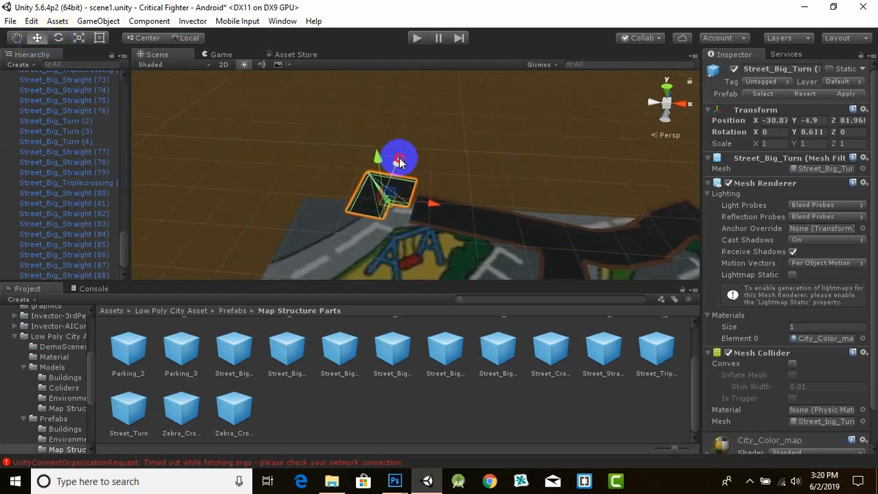
pyautogui.moveTo(399, 159); pyautogui.dragTo(390, 188)
pyautogui.moveTo(423, 221); pyautogui.dragTo(427, 224)
pyautogui.scroll(3, 417, 237)
pyautogui.moveTo(393, 194); pyautogui.dragTo(394, 191)
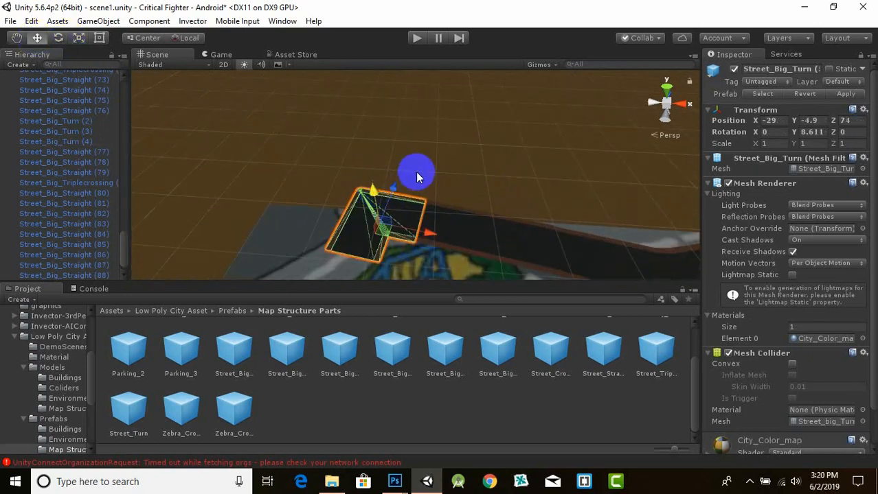
# Place a straight street copy at the corner turn's open end, turned to about 383.9° around Y, near X -32, Y -5, Z 69.3
pyautogui.click(416, 173)
pyautogui.scroll(-4, 419, 175)
pyautogui.moveTo(479, 210); pyautogui.dragTo(464, 183, button='middle')
pyautogui.click(468, 180)
pyautogui.hotkey('ctrl', 'd')
pyautogui.moveTo(480, 221); pyautogui.dragTo(480, 257)
pyautogui.scroll(1, 347, 199)
pyautogui.moveTo(354, 207); pyautogui.dragTo(523, 180)
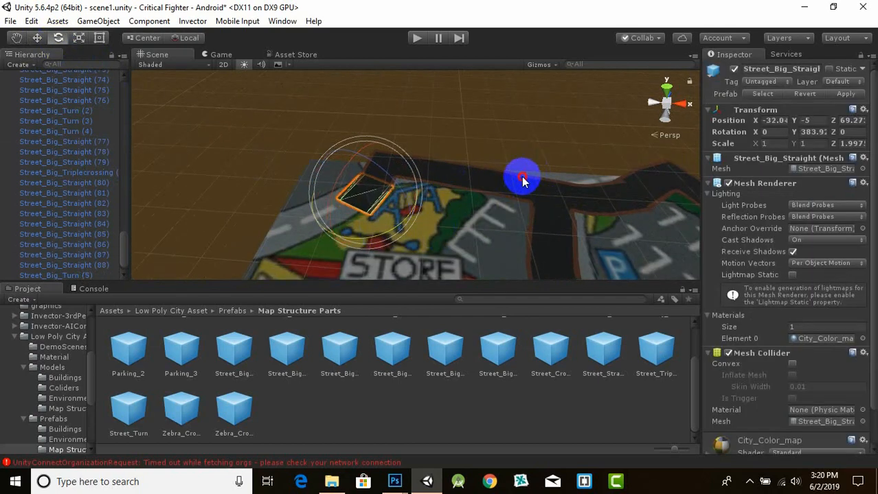
pyautogui.click(364, 231)
# Continue the road beside the playground with a straight copy turned to about 413.1° around Y, at about X -43, Y -5.16, Z 60.8
pyautogui.scroll(4, 365, 231)
pyautogui.click(309, 200)
pyautogui.press('w')
pyautogui.hotkey('ctrl', 'd')
pyautogui.moveTo(355, 177); pyautogui.dragTo(310, 223)
pyautogui.moveTo(341, 240); pyautogui.dragTo(416, 157, button='middle')
pyautogui.click(59, 38)
pyautogui.hotkey('ctrl', 'd')
pyautogui.moveTo(384, 146); pyautogui.dragTo(316, 184)
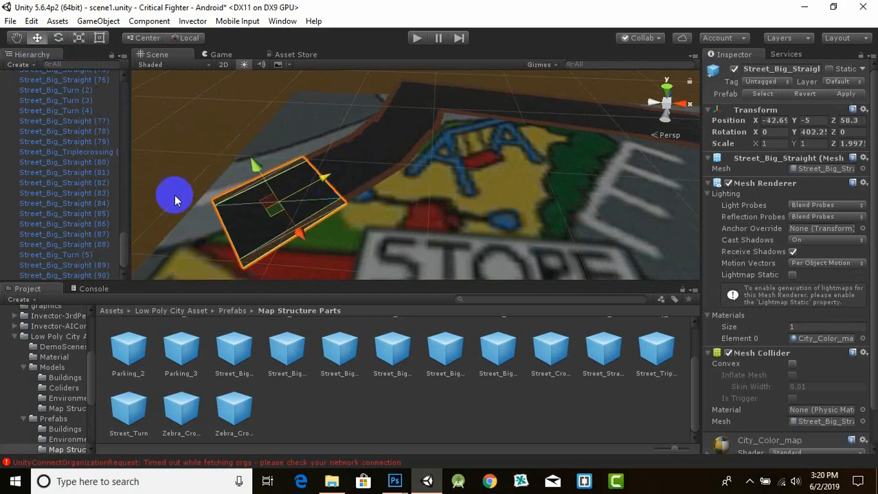
pyautogui.click(59, 39)
pyautogui.click(38, 38)
pyautogui.moveTo(299, 231)
pyautogui.mouseDown()
pyautogui.moveTo(276, 234)
pyautogui.moveTo(288, 231)
pyautogui.mouseUp()
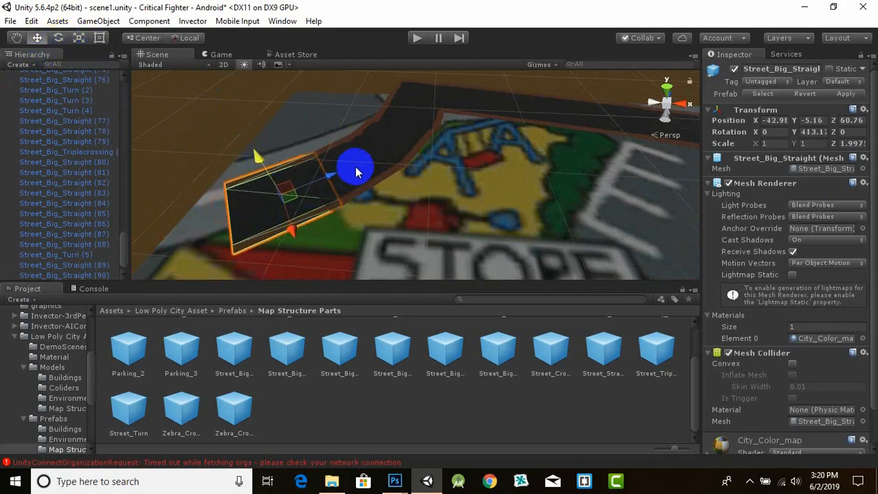
# Select the last two straight pieces beside the playground and duplicate them as a pair farther along the road next to the store
pyautogui.click(356, 172)
pyautogui.keyDown('shift'); pyautogui.click(323, 190); pyautogui.keyUp('shift')
pyautogui.moveTo(330, 204); pyautogui.dragTo(333, 212)
pyautogui.scroll(-8, 333, 211)
pyautogui.hotkey('ctrl', 'd')
pyautogui.moveTo(434, 148); pyautogui.dragTo(364, 196)
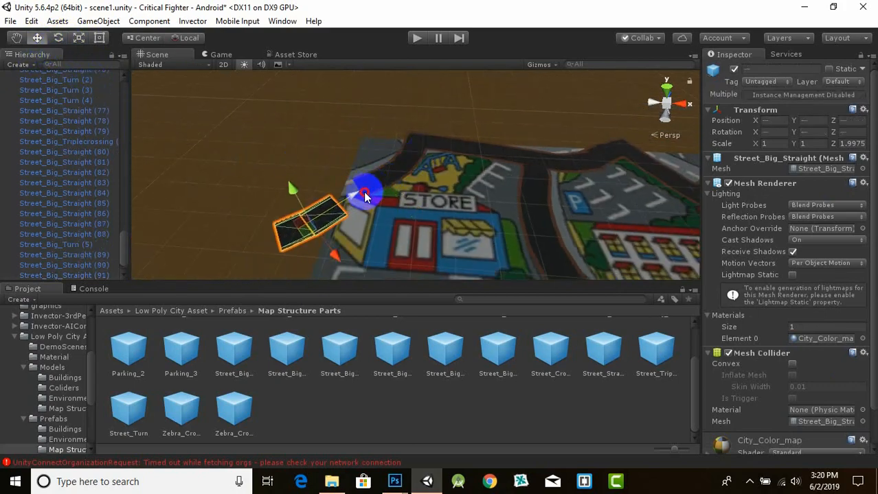
# Rotate the copied pair of straight pieces beside the store and align it with the end of the playground road
pyautogui.scroll(-5, 365, 197)
pyautogui.click(58, 38)
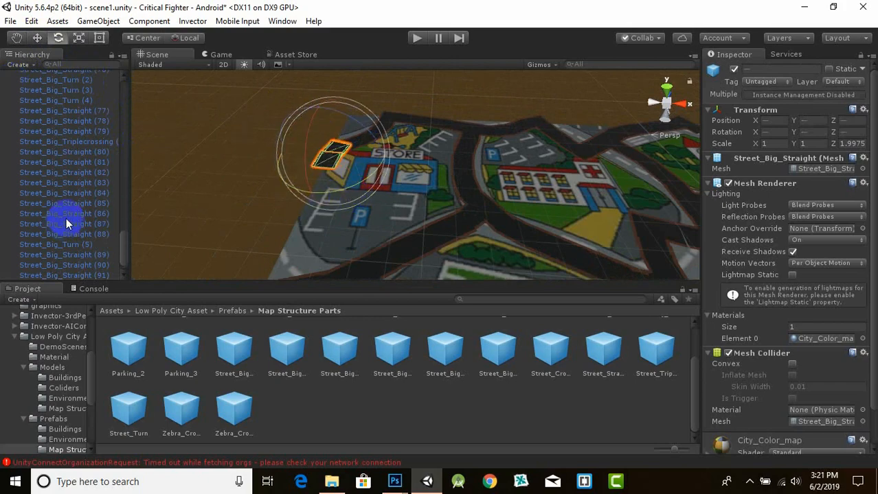
pyautogui.scroll(5, 329, 158)
pyautogui.moveTo(252, 152); pyautogui.dragTo(230, 158)
pyautogui.moveTo(190, 109); pyautogui.dragTo(270, 181, button='middle')
pyautogui.click(38, 38)
pyautogui.scroll(5, 278, 188)
pyautogui.moveTo(279, 187)
pyautogui.mouseDown()
pyautogui.moveTo(274, 181)
pyautogui.moveTo(281, 196)
pyautogui.mouseUp()
# Duplicate the pair again to extend the road past the store, and rotate the new pair to follow the curve
pyautogui.scroll(-4, 283, 192)
pyautogui.hotkey('ctrl', 'd')
pyautogui.moveTo(371, 237); pyautogui.dragTo(380, 162, button='middle')
pyautogui.moveTo(309, 164); pyautogui.dragTo(256, 194)
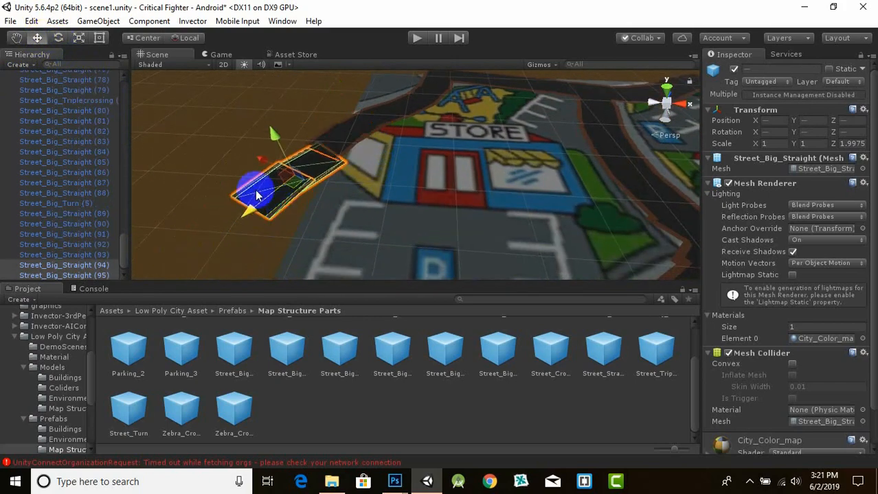
pyautogui.click(58, 38)
pyautogui.moveTo(313, 207); pyautogui.dragTo(335, 196)
pyautogui.click(37, 37)
# Add another copy of the straight pair outside the store's parking lot and line it up with the road's end
pyautogui.moveTo(260, 170); pyautogui.dragTo(196, 280)
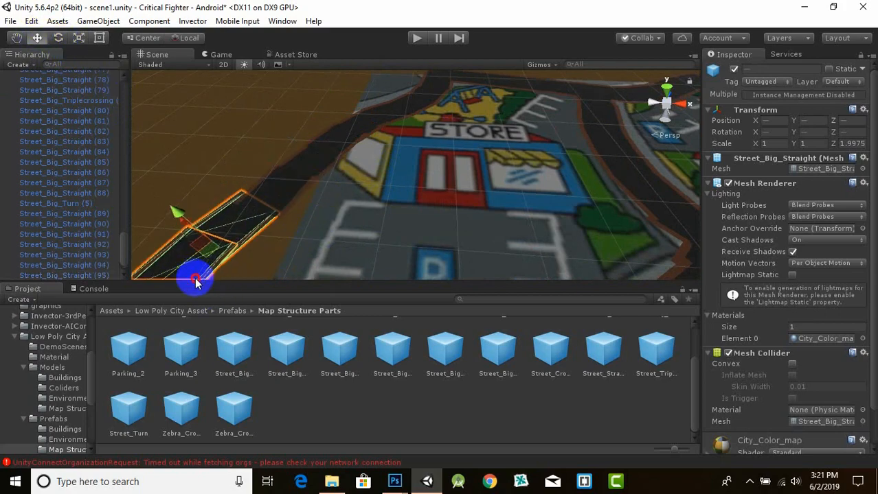
pyautogui.moveTo(195, 280); pyautogui.dragTo(349, 210, button='middle')
pyautogui.press('e')
pyautogui.click(39, 40)
pyautogui.moveTo(299, 176); pyautogui.dragTo(316, 182)
pyautogui.scroll(-5, 377, 175)
pyautogui.scroll(5, 376, 175)
pyautogui.press('e')
pyautogui.scroll(1, 389, 209)
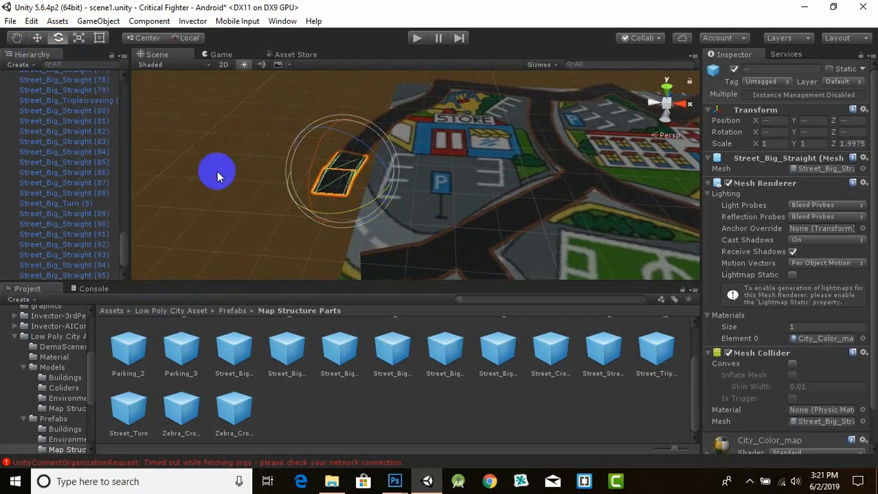
pyautogui.click(218, 175)
pyautogui.click(333, 182)
pyautogui.scroll(-4, 343, 205)
# Duplicate a turn piece from the far road and move the copy to the outer corner of the store's parking lot
pyautogui.click(584, 111)
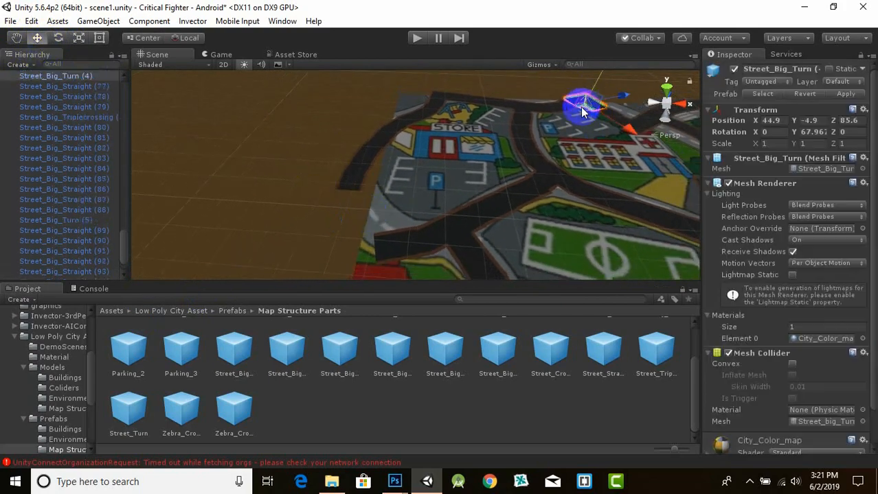
pyautogui.hotkey('ctrl', 'd')
pyautogui.moveTo(615, 103); pyautogui.dragTo(405, 207)
pyautogui.moveTo(301, 195); pyautogui.dragTo(70, 294)
pyautogui.scroll(-1, 356, 213)
# Rotate the copied turn piece and position it over the road corner below the store's parking lot
pyautogui.click(58, 38)
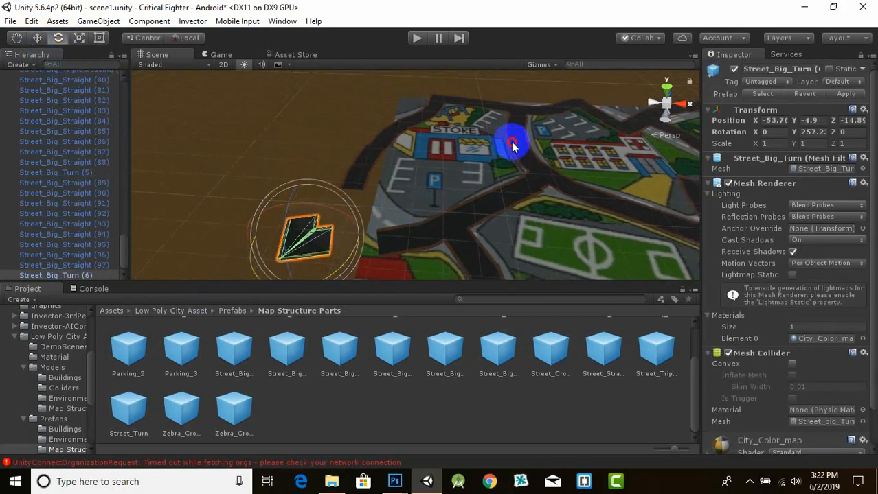
pyautogui.moveTo(519, 205); pyautogui.dragTo(560, 179, button='middle')
pyautogui.click(38, 38)
pyautogui.scroll(-1, 302, 215)
pyautogui.moveTo(302, 215); pyautogui.dragTo(479, 176)
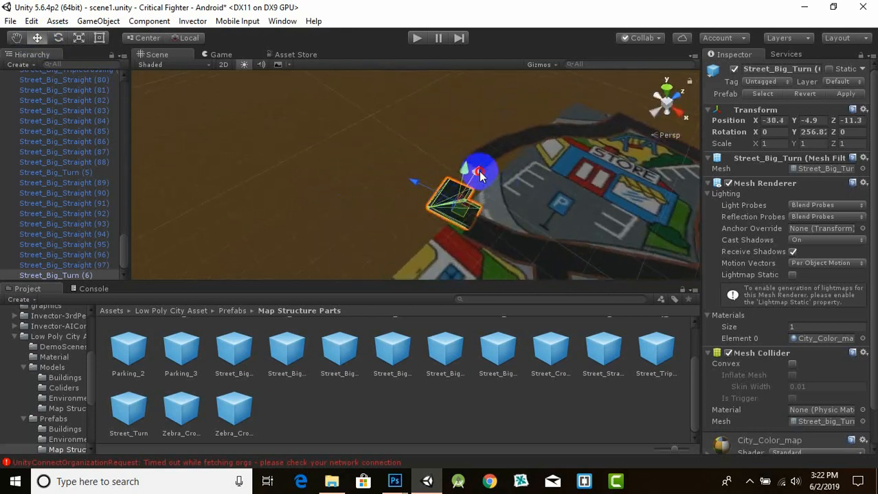
# Select the last straight piece beside the parking lot, rotate it toward the new turn and adjust its position
pyautogui.click(496, 172)
pyautogui.press('e')
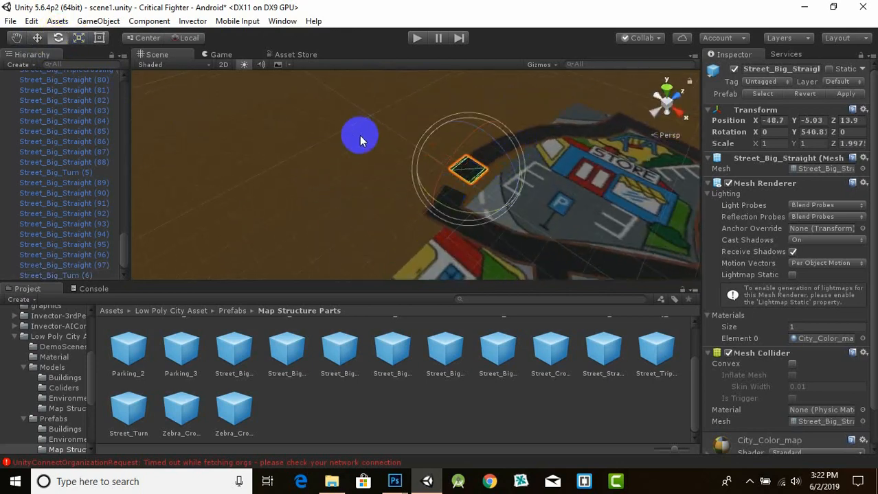
pyautogui.click(42, 42)
pyautogui.scroll(3, 433, 153)
pyautogui.moveTo(435, 151); pyautogui.dragTo(441, 152)
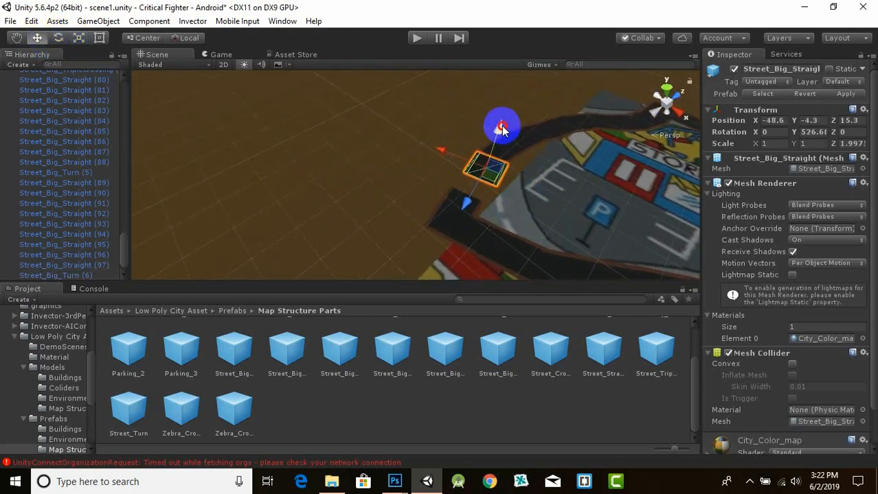
# Add a copy of the straight piece, rotated and moved to close the gap before the turn outside the parking lot
pyautogui.scroll(2, 412, 191)
pyautogui.moveTo(460, 215); pyautogui.dragTo(498, 233)
pyautogui.press('e')
pyautogui.click(38, 37)
pyautogui.scroll(2, 425, 180)
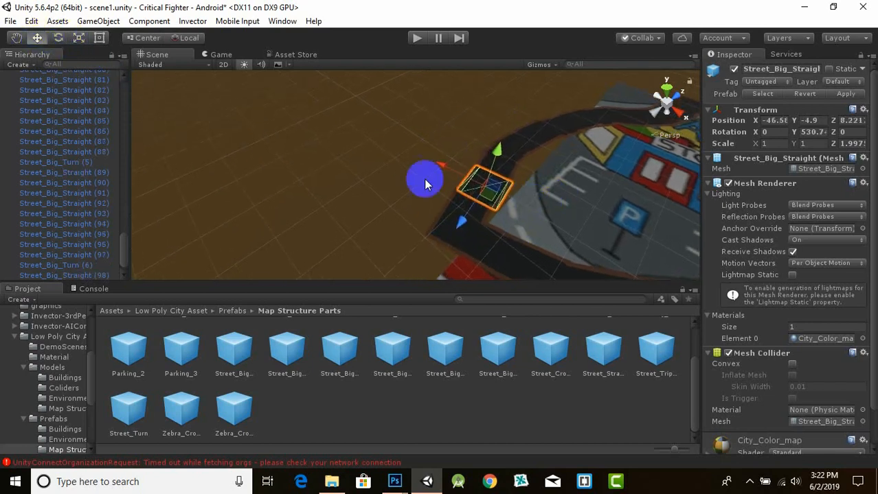
# Duplicate a straight piece from the store road and move the copy to the road end beside the clock building
pyautogui.click(560, 215)
pyautogui.scroll(-6, 563, 215)
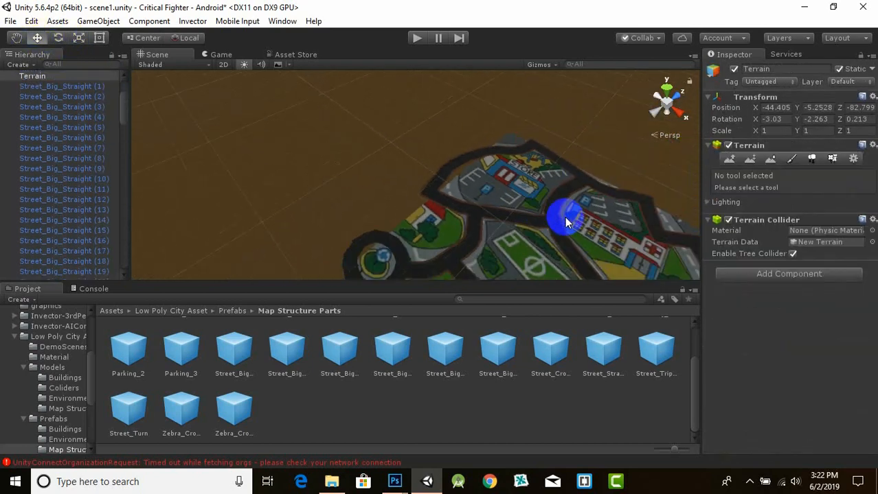
pyautogui.scroll(3, 328, 154)
pyautogui.click(312, 135)
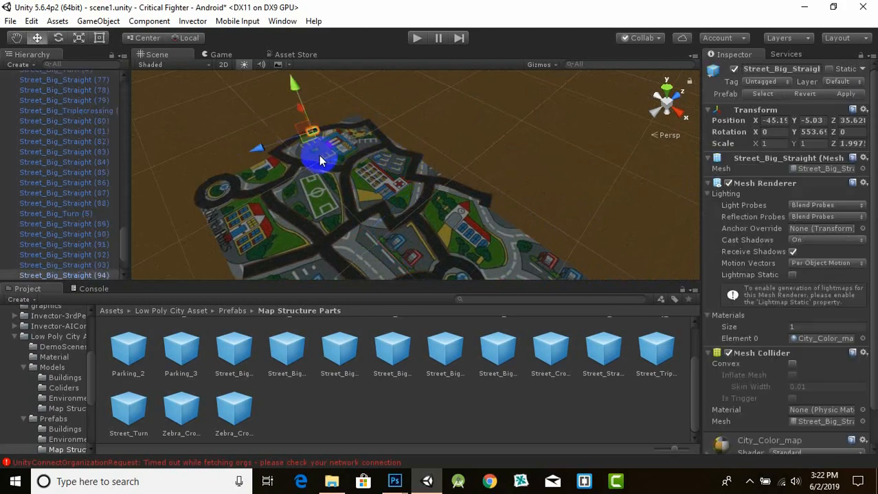
pyautogui.hotkey('ctrl', 'd')
pyautogui.moveTo(312, 141); pyautogui.dragTo(350, 224)
pyautogui.moveTo(328, 226); pyautogui.dragTo(315, 204, button='middle')
pyautogui.moveTo(422, 131); pyautogui.dragTo(475, 181)
pyautogui.scroll(4, 501, 203)
pyautogui.moveTo(526, 207); pyautogui.dragTo(505, 224)
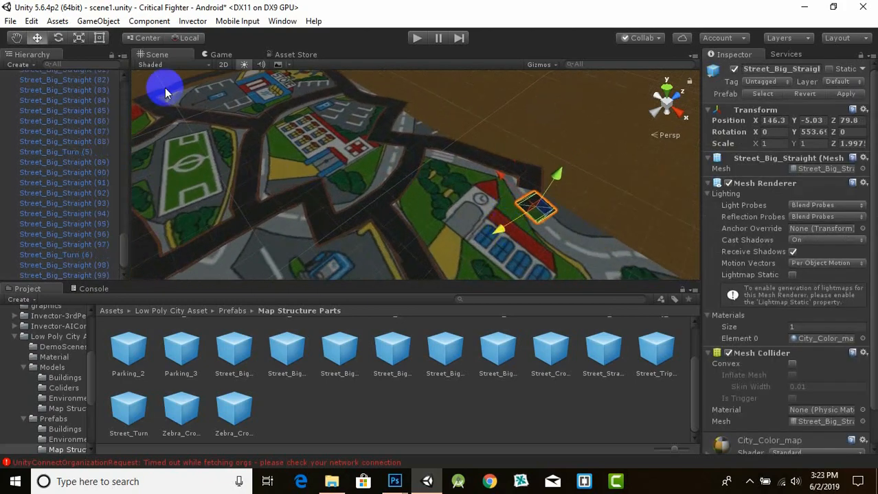
# Rotate the copied straight piece beside the clock building and align it with the end of the road
pyautogui.click(58, 38)
pyautogui.scroll(3, 577, 228)
pyautogui.moveTo(577, 229); pyautogui.dragTo(525, 215, button='middle')
pyautogui.moveTo(526, 220); pyautogui.dragTo(742, 259)
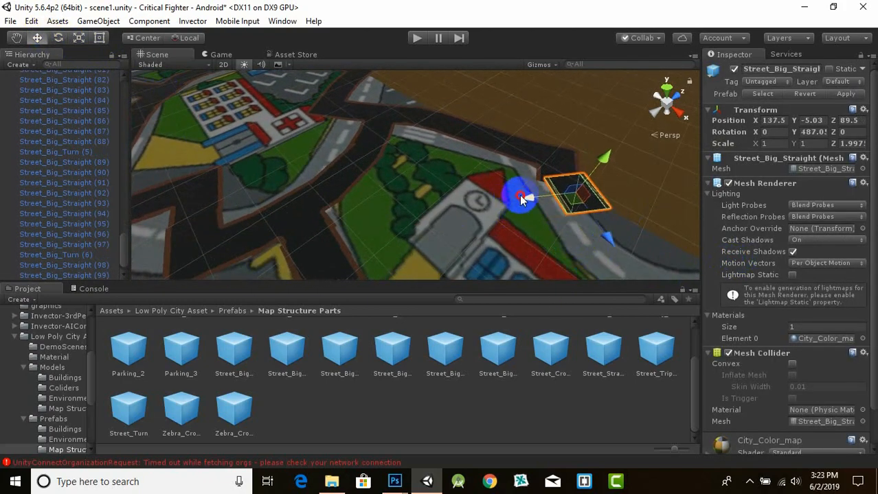
pyautogui.moveTo(520, 199); pyautogui.dragTo(509, 148)
# Add another straight copy along the outer road of the clock building, rotating and moving it to follow the map
pyautogui.moveTo(515, 227); pyautogui.dragTo(532, 258)
pyautogui.moveTo(540, 241); pyautogui.dragTo(488, 217, button='middle')
pyautogui.click(58, 38)
pyautogui.moveTo(401, 202); pyautogui.dragTo(435, 223)
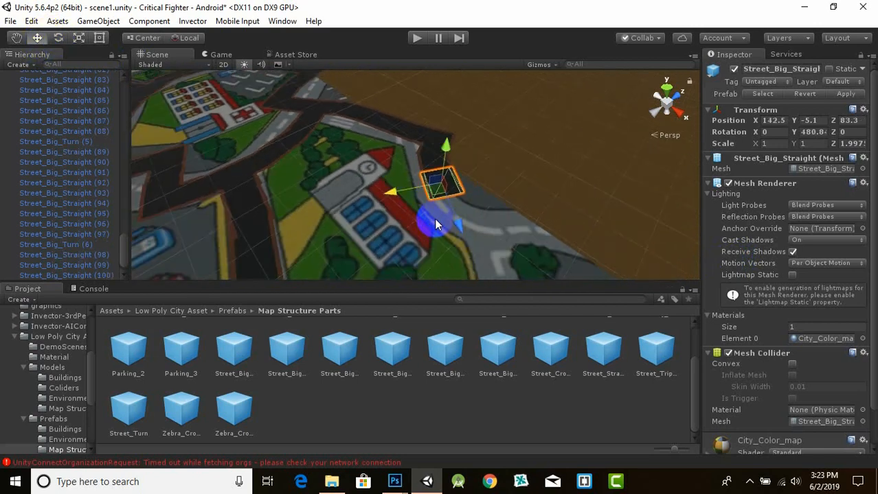
pyautogui.moveTo(469, 248); pyautogui.dragTo(467, 243)
# Duplicate the turn piece at the corner above the clock building and move the copy out beside the road's end
pyautogui.moveTo(420, 146); pyautogui.dragTo(380, 118, button='middle')
pyautogui.click(382, 118)
pyautogui.scroll(-3, 419, 141)
pyautogui.hotkey('ctrl', 'd')
pyautogui.moveTo(457, 162); pyautogui.dragTo(523, 176)
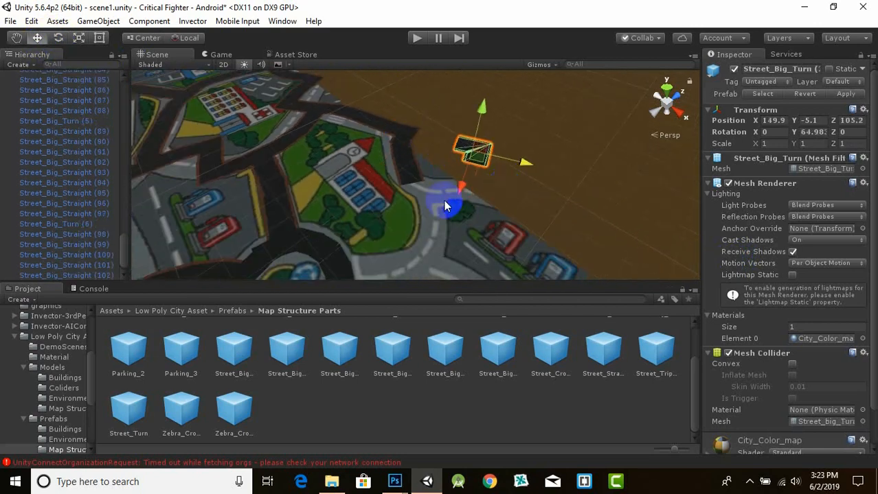
# Rotate the copied turn piece and fit it onto the end of the straight road beside the clock building
pyautogui.moveTo(478, 233); pyautogui.dragTo(474, 233)
pyautogui.moveTo(474, 232); pyautogui.dragTo(450, 194, button='middle')
pyautogui.scroll(-3, 450, 193)
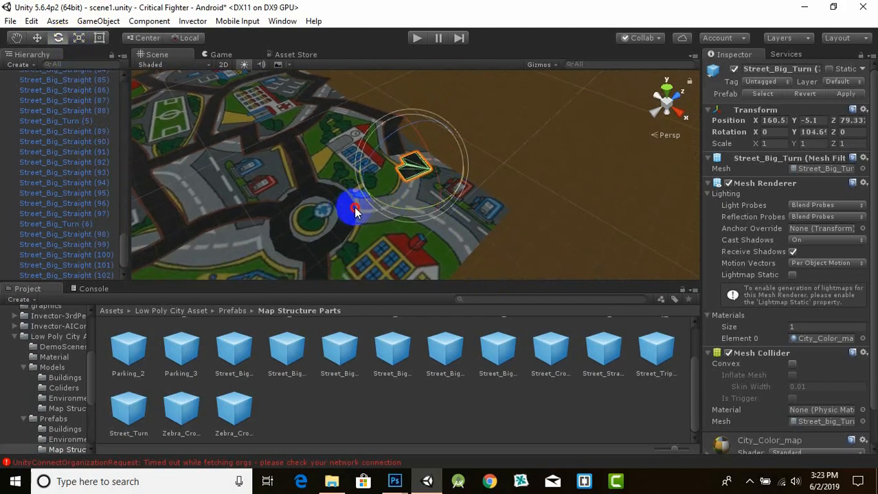
pyautogui.moveTo(351, 186); pyautogui.dragTo(355, 182)
pyautogui.scroll(5, 375, 112)
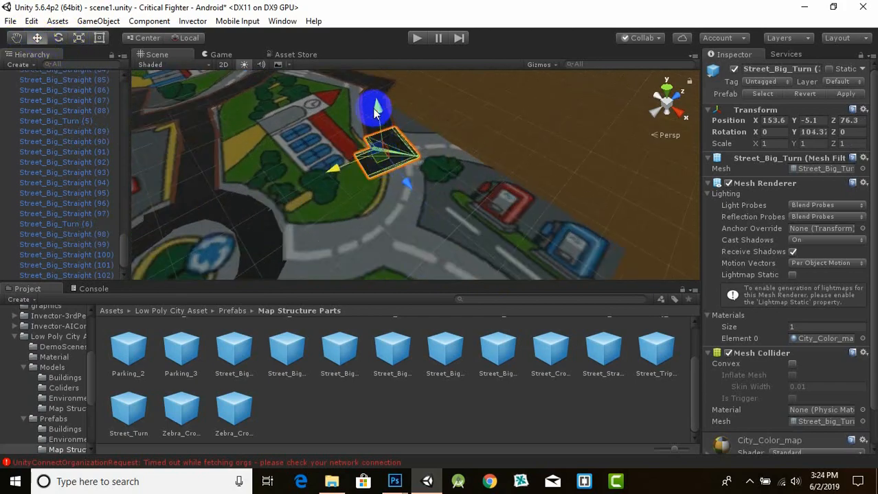
# Duplicate an existing triple crossing and move the copy to the road junction below the clock building
pyautogui.click(474, 114)
pyautogui.scroll(-3, 456, 185)
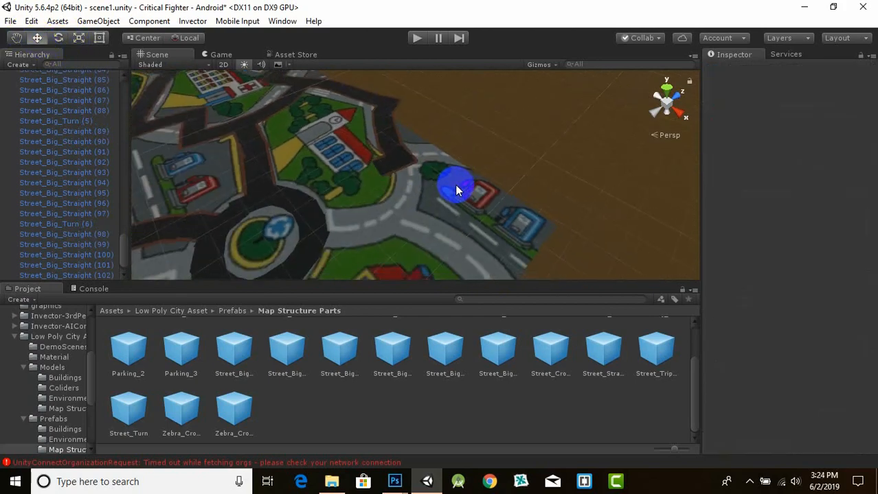
pyautogui.click(248, 130)
pyautogui.hotkey('ctrl', 'd')
pyautogui.moveTo(277, 165); pyautogui.dragTo(344, 257)
pyautogui.moveTo(351, 207); pyautogui.dragTo(381, 176)
pyautogui.scroll(3, 398, 184)
pyautogui.scroll(3, 378, 199)
# Rotate the copied triple crossing toward the new turn piece and shift it closer to the junction
pyautogui.click(342, 238)
pyautogui.scroll(3, 343, 227)
pyautogui.click(348, 178)
pyautogui.click(59, 39)
pyautogui.click(37, 38)
pyautogui.moveTo(317, 156); pyautogui.dragTo(320, 153)
pyautogui.click(326, 218)
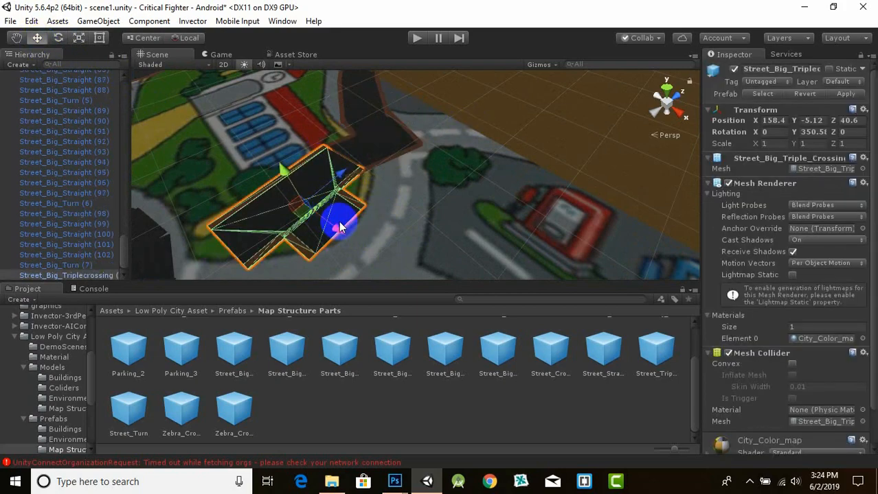
# Fine-tune the triple crossing's rotation and position so it meets the turn piece below the clock building
pyautogui.moveTo(336, 227); pyautogui.dragTo(304, 246)
pyautogui.click(59, 38)
pyautogui.click(37, 38)
pyautogui.moveTo(325, 232); pyautogui.dragTo(321, 227)
pyautogui.scroll(-3, 318, 232)
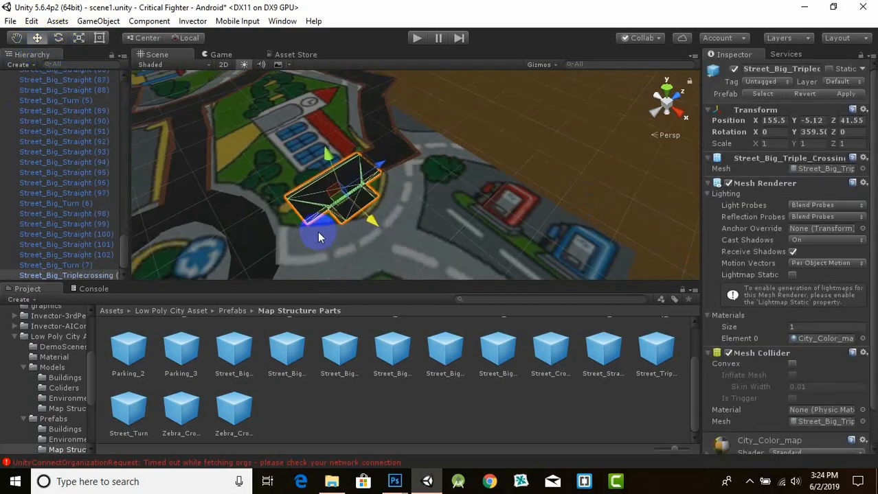
# Duplicate a straight piece beside the clock building and move the copy toward the gap between the crossing and the roundabout
pyautogui.click(385, 129)
pyautogui.scroll(-1, 408, 177)
pyautogui.scroll(-3, 409, 178)
pyautogui.hotkey('ctrl', 'd')
pyautogui.moveTo(397, 173); pyautogui.dragTo(413, 237)
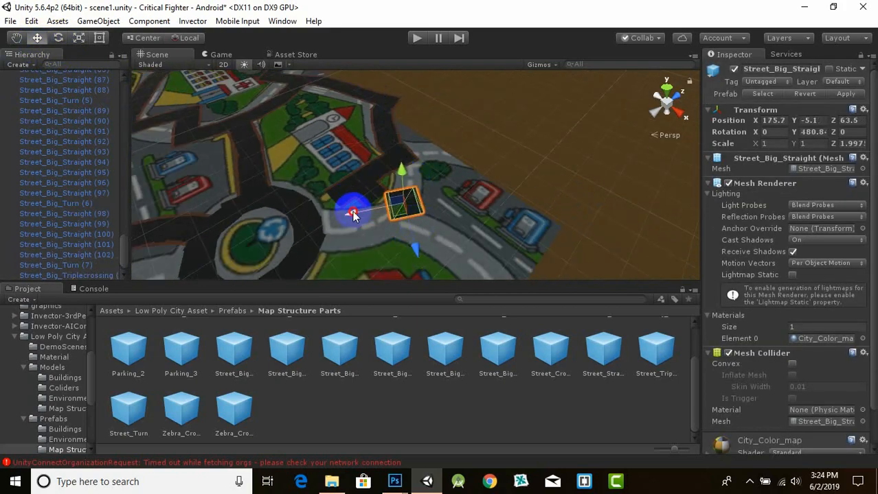
pyautogui.moveTo(351, 210); pyautogui.dragTo(254, 232)
# Rotate the copied straight piece into the roundabout gap and shorten it to a Z scale of about 1.457
pyautogui.scroll(3, 254, 232)
pyautogui.moveTo(254, 232); pyautogui.dragTo(298, 206, button='middle')
pyautogui.click(60, 38)
pyautogui.click(38, 39)
pyautogui.moveTo(297, 190); pyautogui.dragTo(282, 178)
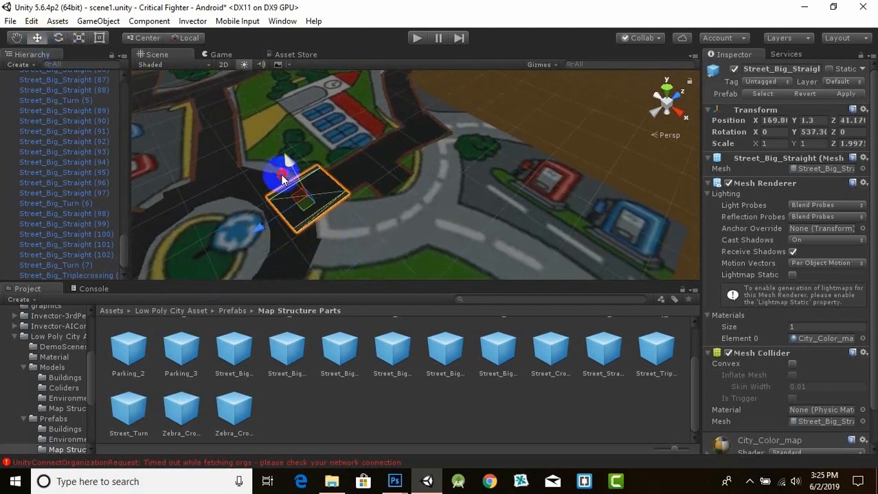
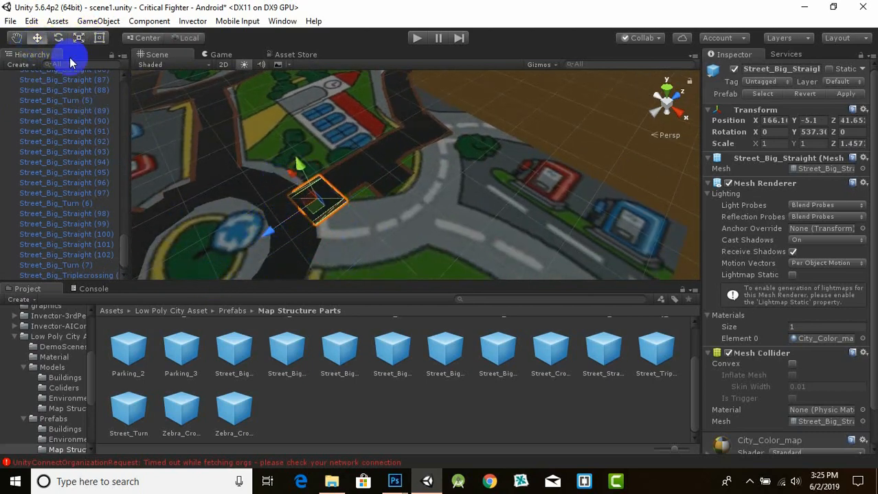
# Adjust the shortened straight piece's rotation and position to join the triple crossing with the roundabout
pyautogui.moveTo(302, 207); pyautogui.dragTo(309, 203)
pyautogui.click(59, 39)
pyautogui.moveTo(322, 237); pyautogui.dragTo(308, 237)
pyautogui.click(38, 38)
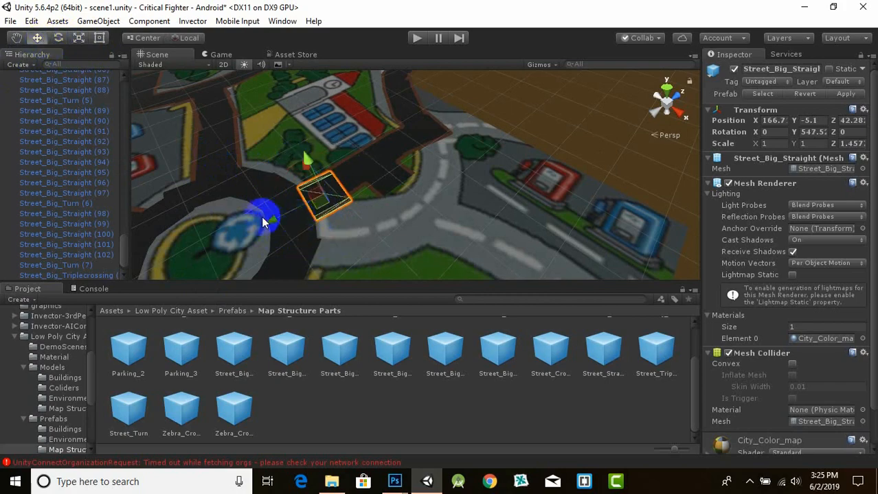
pyautogui.moveTo(302, 178); pyautogui.dragTo(305, 181)
# Duplicate the shortened straight piece and move the copy onto the crossing's branch that leads toward the map edge
pyautogui.click(404, 219)
pyautogui.scroll(-5, 408, 220)
pyautogui.moveTo(410, 220); pyautogui.dragTo(387, 230, button='middle')
pyautogui.click(351, 193)
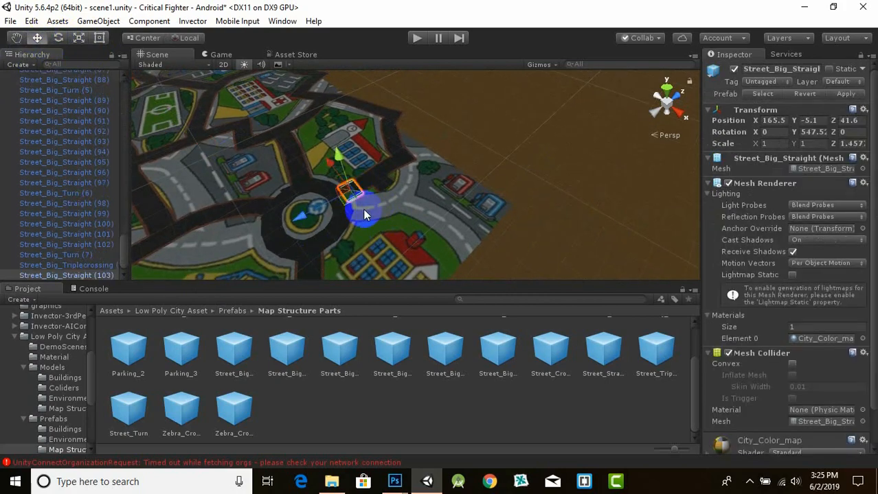
pyautogui.moveTo(316, 240); pyautogui.dragTo(348, 226)
pyautogui.scroll(-4, 366, 233)
pyautogui.scroll(8, 392, 201)
pyautogui.click(59, 39)
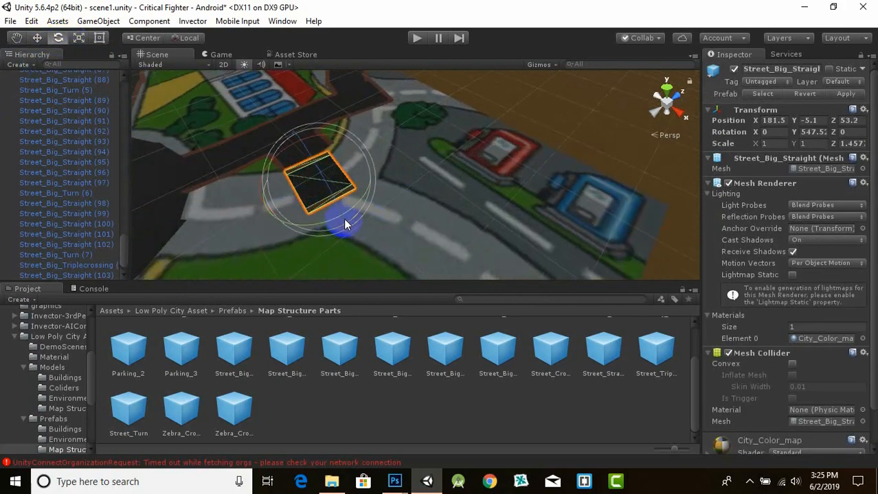
# Rotate the branch piece and duplicate it repeatedly to extend the road past the parked cars to the map edge
pyautogui.click(318, 178)
pyautogui.moveTo(303, 150); pyautogui.dragTo(404, 245)
pyautogui.click(318, 178)
pyautogui.hotkey('ctrl', 'd')
pyautogui.click(76, 35)
pyautogui.hotkey('ctrl', 'd')
pyautogui.keyDown('ctrl'); pyautogui.click(316, 183); pyautogui.keyUp('ctrl')
pyautogui.hotkey('ctrl', 'd')
# Duplicate the turn piece above the clock building and move the copy to the road's end at the map edge
pyautogui.scroll(-5, 325, 258)
pyautogui.moveTo(326, 260); pyautogui.dragTo(352, 214, button='middle')
pyautogui.scroll(-3, 357, 170)
pyautogui.click(386, 93)
pyautogui.hotkey('ctrl', 'd')
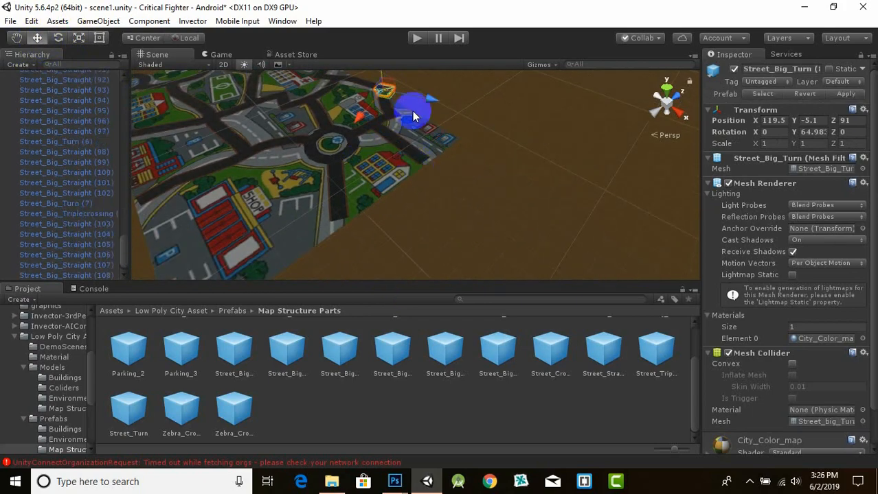
pyautogui.scroll(6, 416, 164)
pyautogui.moveTo(491, 189); pyautogui.dragTo(471, 180)
# Rotate the copied turn piece behind the house and align it with the end of the new road
pyautogui.click(62, 40)
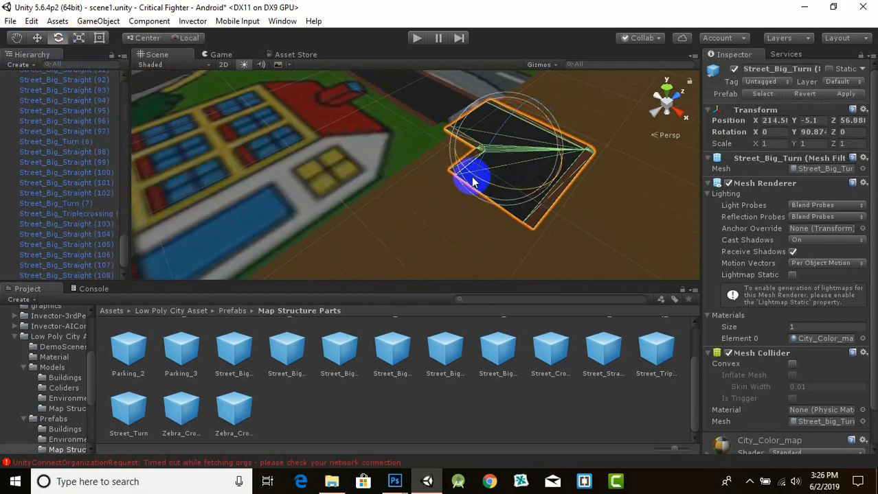
pyautogui.click(39, 40)
pyautogui.moveTo(557, 181); pyautogui.dragTo(537, 167)
pyautogui.moveTo(461, 165); pyautogui.dragTo(459, 173)
pyautogui.scroll(-6, 446, 171)
pyautogui.hotkey('ctrl', 'd')
pyautogui.moveTo(405, 193); pyautogui.dragTo(297, 260)
pyautogui.moveTo(334, 247); pyautogui.dragTo(362, 211, button='middle')
pyautogui.click(58, 37)
pyautogui.moveTo(309, 218); pyautogui.dragTo(283, 232)
pyautogui.scroll(-5, 285, 233)
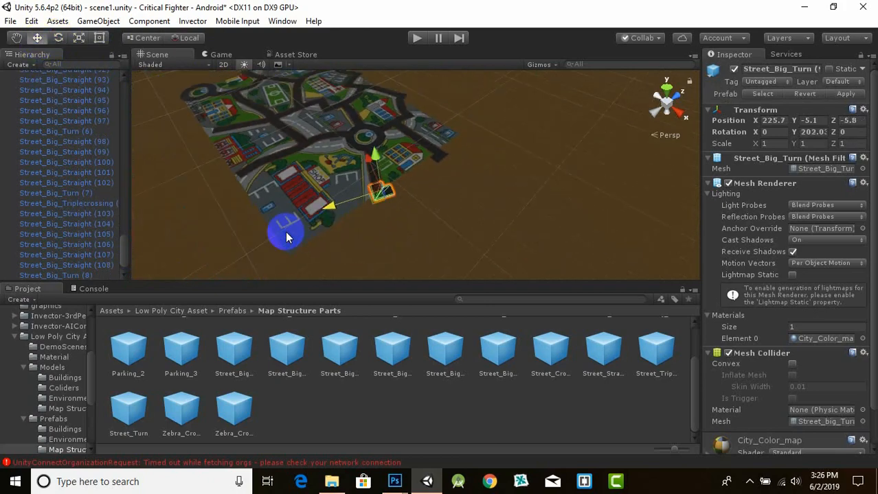
pyautogui.scroll(4, 356, 225)
pyautogui.scroll(-3, 392, 219)
# Duplicate the triple crossing, rotate it and move it to the road's end between the shop and the house
pyautogui.click(396, 125)
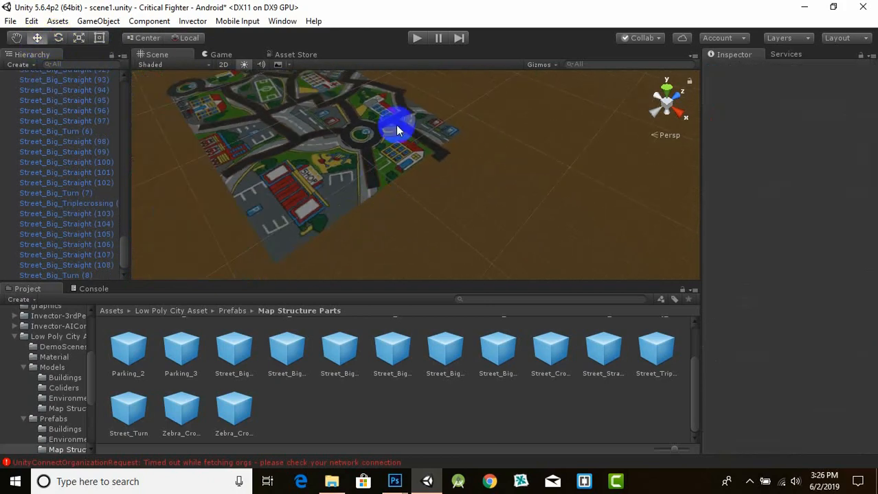
pyautogui.scroll(3, 162, 96)
pyautogui.moveTo(384, 221); pyautogui.dragTo(680, 320)
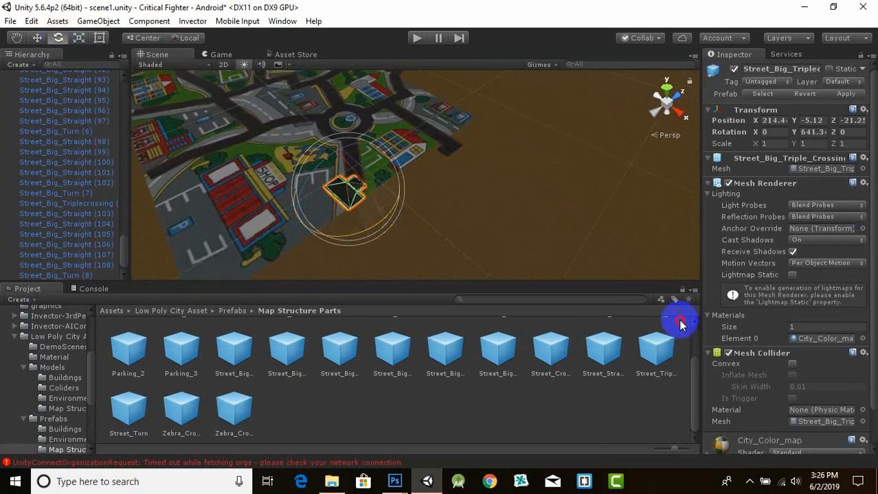
pyautogui.click(37, 38)
pyautogui.moveTo(300, 214); pyautogui.dragTo(310, 207)
pyautogui.moveTo(342, 164); pyautogui.dragTo(349, 175)
# Fine-tune the rotation and position of the crossing between the shop and the house to fit the road's end
pyautogui.scroll(4, 335, 221)
pyautogui.scroll(-2, 335, 221)
pyautogui.moveTo(292, 233); pyautogui.dragTo(281, 238)
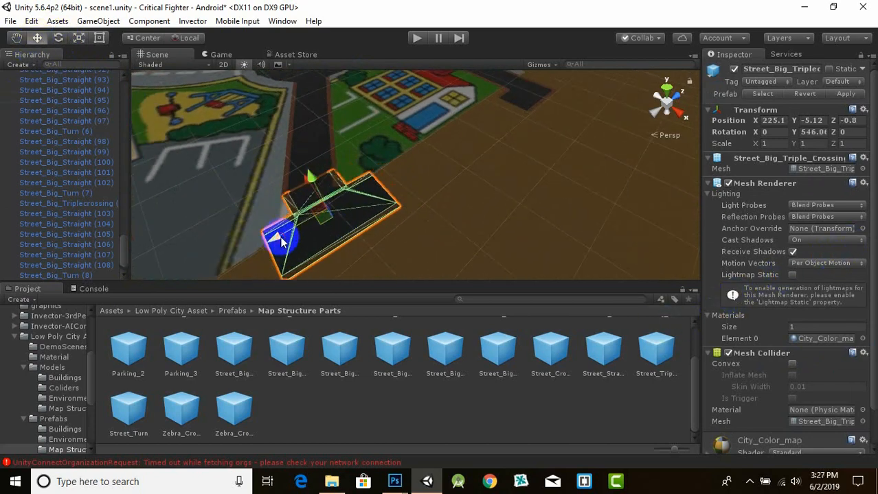
pyautogui.moveTo(308, 186); pyautogui.dragTo(313, 195)
pyautogui.click(59, 37)
pyautogui.moveTo(335, 253); pyautogui.dragTo(339, 254)
pyautogui.click(37, 38)
pyautogui.moveTo(273, 232); pyautogui.dragTo(270, 241)
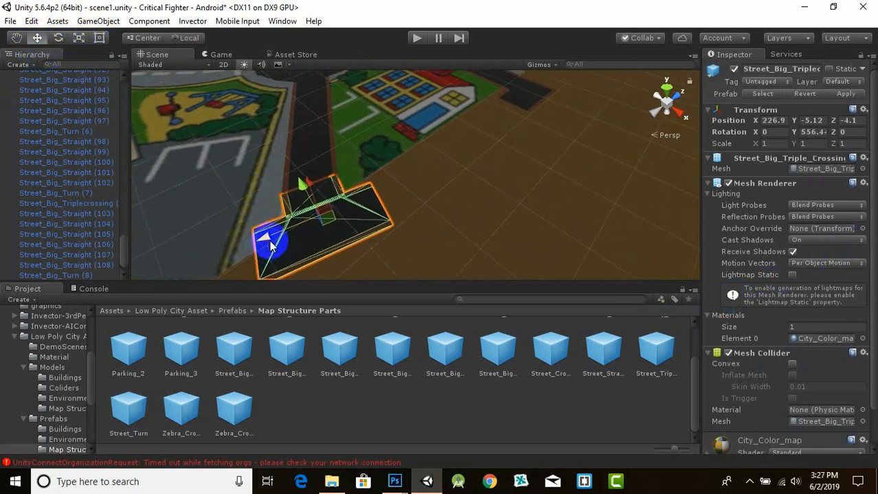
# Duplicate a straight piece from the road behind the house, rotate it and attach it to the crossing's outer end
pyautogui.scroll(-4, 150, 261)
pyautogui.click(447, 103)
pyautogui.moveTo(460, 168); pyautogui.dragTo(458, 170)
pyautogui.press('e')
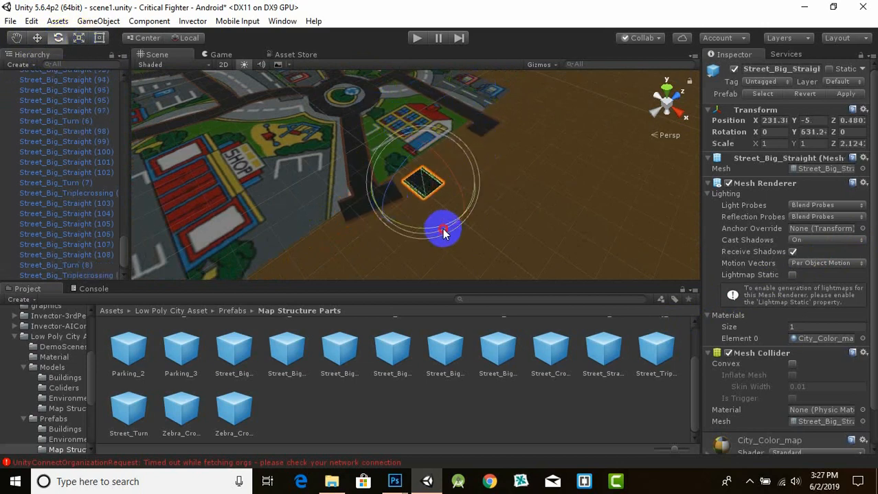
pyautogui.press('w')
pyautogui.moveTo(458, 216); pyautogui.dragTo(434, 209)
pyautogui.scroll(5, 395, 205)
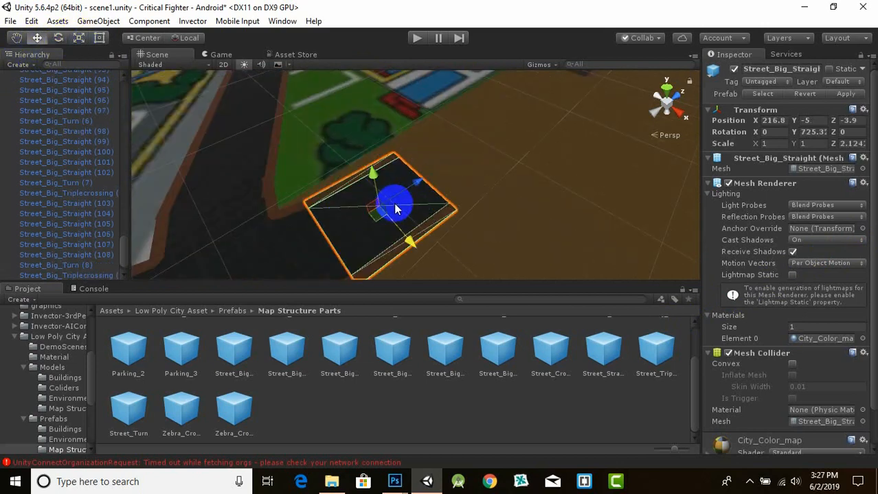
# Duplicate the straight piece along the house's outer edge, select both pieces and duplicate them as a pair
pyautogui.moveTo(375, 177); pyautogui.dragTo(587, 81)
pyautogui.hotkey('ctrl', 'd')
pyautogui.keyDown('shift'); pyautogui.click(413, 226); pyautogui.keyUp('shift')
pyautogui.hotkey('ctrl', 'd')
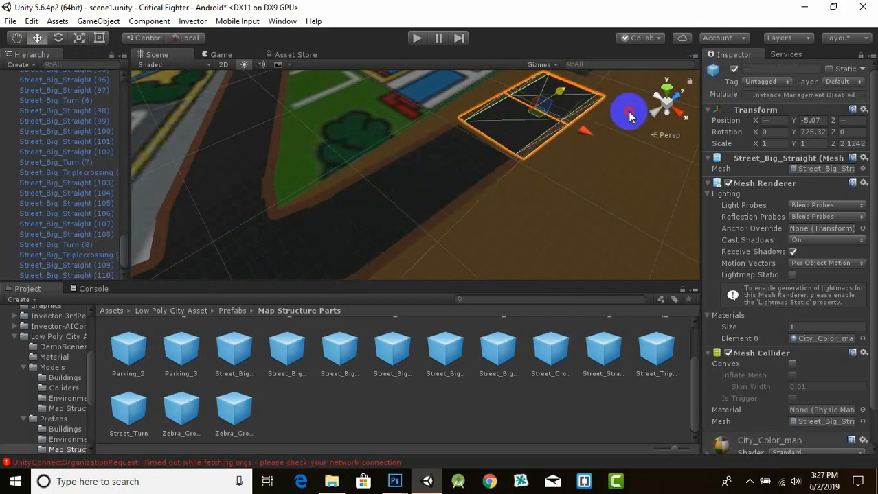
# Rotate the duplicated pair of straight pieces to follow the house's outer edge
pyautogui.moveTo(629, 114); pyautogui.dragTo(513, 189, button='middle')
pyautogui.click(59, 38)
pyautogui.moveTo(472, 211)
pyautogui.mouseDown()
pyautogui.moveTo(459, 218)
pyautogui.moveTo(467, 203)
pyautogui.mouseUp()
pyautogui.click(37, 38)
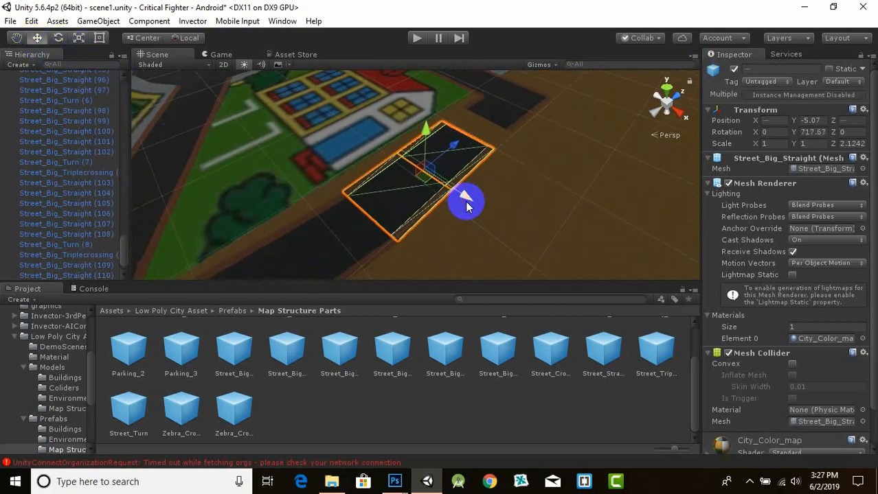
# Duplicate a straight piece to fill the remaining gap along the house's outer edge and nudge it into line
pyautogui.click(470, 162)
pyautogui.hotkey('ctrl', 'd')
pyautogui.moveTo(468, 131); pyautogui.dragTo(505, 100)
pyautogui.moveTo(520, 96); pyautogui.dragTo(458, 140, button='middle')
pyautogui.scroll(5, 460, 158)
pyautogui.moveTo(449, 186); pyautogui.dragTo(444, 184)
pyautogui.click(515, 183)
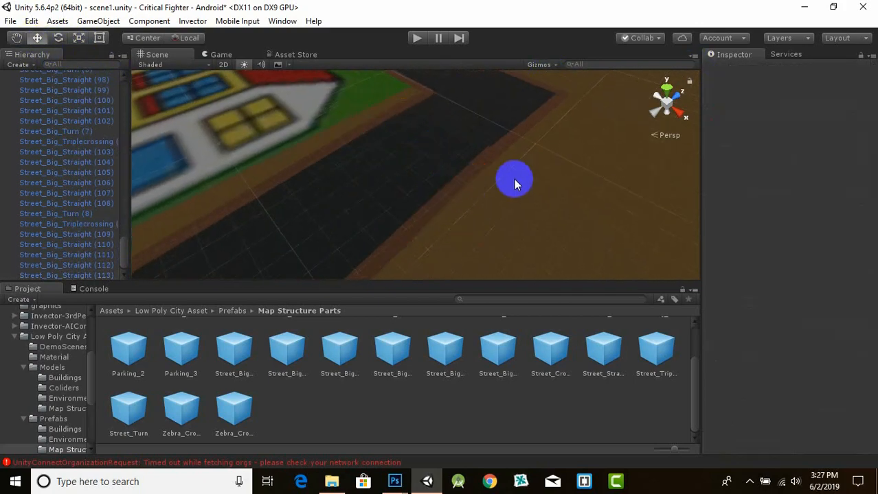
pyautogui.click(324, 162)
pyautogui.moveTo(397, 115); pyautogui.dragTo(398, 124)
pyautogui.click(584, 211)
# Select two straight pieces on the house's outer road and duplicate them as a pair toward the shop
pyautogui.scroll(-7, 584, 211)
pyautogui.moveTo(385, 255); pyautogui.dragTo(507, 205, button='middle')
pyautogui.click(551, 128)
pyautogui.keyDown('shift'); pyautogui.click(555, 114); pyautogui.keyUp('shift')
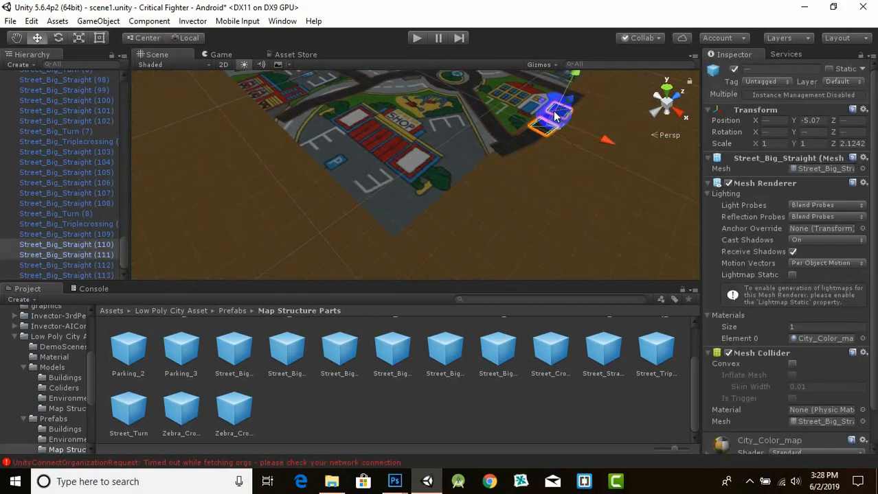
pyautogui.click(606, 149)
pyautogui.moveTo(606, 149); pyautogui.dragTo(523, 167)
pyautogui.hotkey('ctrl', 'd')
pyautogui.scroll(5, 532, 179)
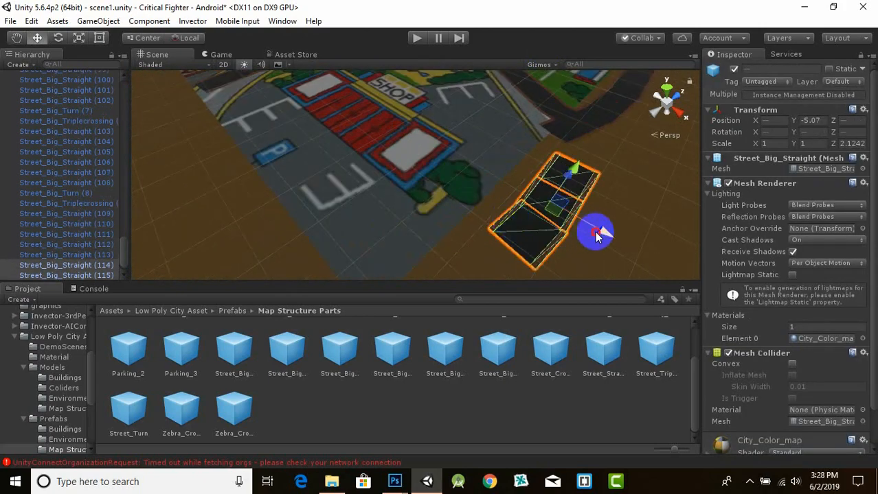
# Slide the duplicated straight pieces into line with the road along the shop's outer edge
pyautogui.moveTo(595, 230); pyautogui.dragTo(544, 233)
pyautogui.moveTo(540, 162); pyautogui.dragTo(557, 139)
pyautogui.scroll(5, 555, 140)
pyautogui.moveTo(555, 141); pyautogui.dragTo(499, 159, button='middle')
pyautogui.scroll(-3, 505, 184)
pyautogui.click(512, 185)
pyautogui.scroll(-4, 521, 185)
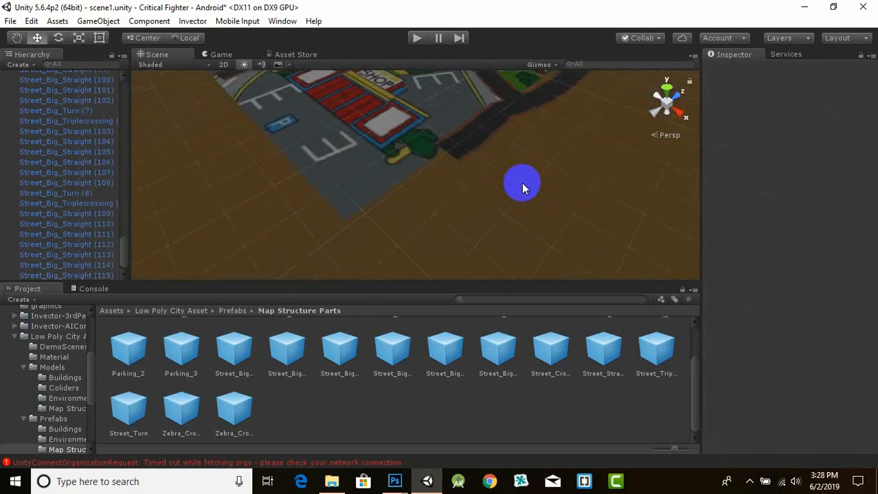
# Duplicate straight pieces along the shop's outer edge to extend the road to its far corner
pyautogui.click(467, 146)
pyautogui.hotkey('ctrl', 'd')
pyautogui.moveTo(478, 153); pyautogui.dragTo(433, 182)
pyautogui.scroll(-5, 521, 123)
# Rotate the big turn piece and fit it at the shop's outer corner against the road's end
pyautogui.click(59, 37)
pyautogui.moveTo(401, 245); pyautogui.dragTo(196, 205)
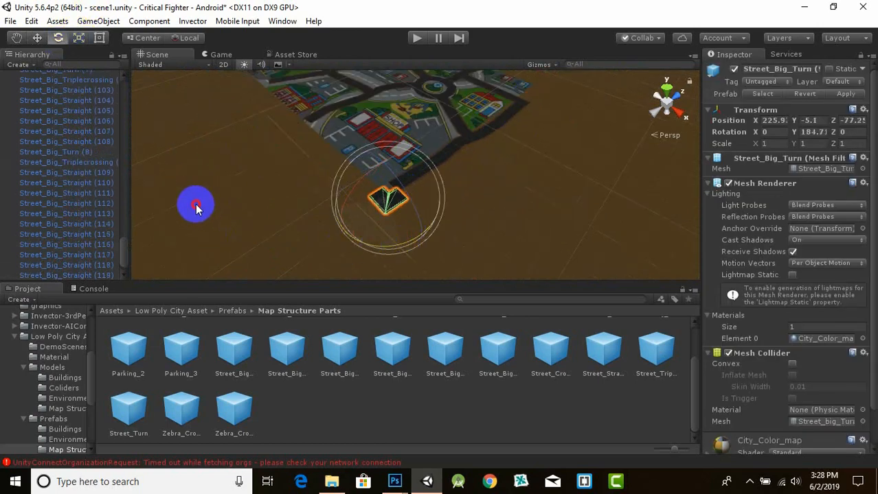
pyautogui.scroll(-3, 288, 207)
pyautogui.click(37, 39)
pyautogui.scroll(5, 353, 180)
pyautogui.moveTo(357, 179); pyautogui.dragTo(326, 170)
pyautogui.scroll(4, 385, 206)
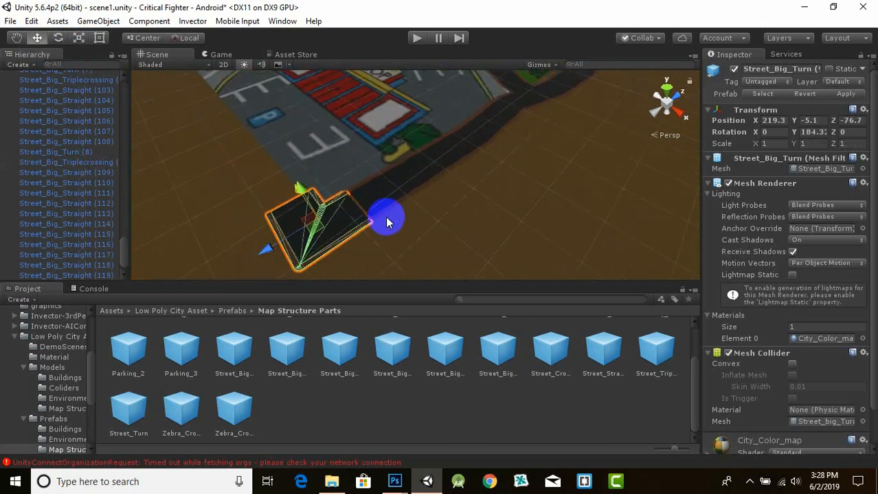
# Duplicate a straight piece, rotate it and attach it to the free end of the corner turn
pyautogui.scroll(-5, 388, 214)
pyautogui.click(433, 164)
pyautogui.hotkey('ctrl', 'd')
pyautogui.press('e')
pyautogui.scroll(3, 360, 232)
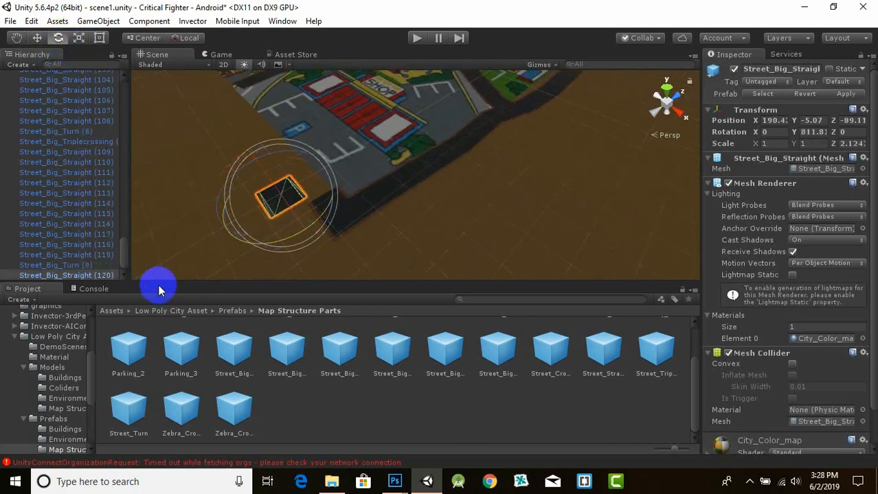
pyautogui.press('w')
pyautogui.moveTo(228, 226); pyautogui.dragTo(237, 220)
pyautogui.moveTo(342, 217); pyautogui.dragTo(340, 215)
pyautogui.scroll(4, 302, 212)
pyautogui.moveTo(237, 210); pyautogui.dragTo(343, 200, button='middle')
pyautogui.moveTo(312, 131); pyautogui.dragTo(313, 137)
# Extend the road along the shop's parking side by duplicating the straight piece and then the resulting pair
pyautogui.scroll(-5, 284, 222)
pyautogui.moveTo(433, 199); pyautogui.dragTo(377, 188)
pyautogui.keyDown('shift'); pyautogui.click(405, 175); pyautogui.keyUp('shift')
pyautogui.moveTo(368, 165); pyautogui.dragTo(403, 254, button='middle')
pyautogui.hotkey('ctrl', 'd')
pyautogui.moveTo(422, 252); pyautogui.dragTo(374, 254)
pyautogui.moveTo(268, 185); pyautogui.dragTo(301, 257, button='middle')
pyautogui.scroll(-3, 412, 213)
pyautogui.moveTo(467, 211); pyautogui.dragTo(447, 200, button='middle')
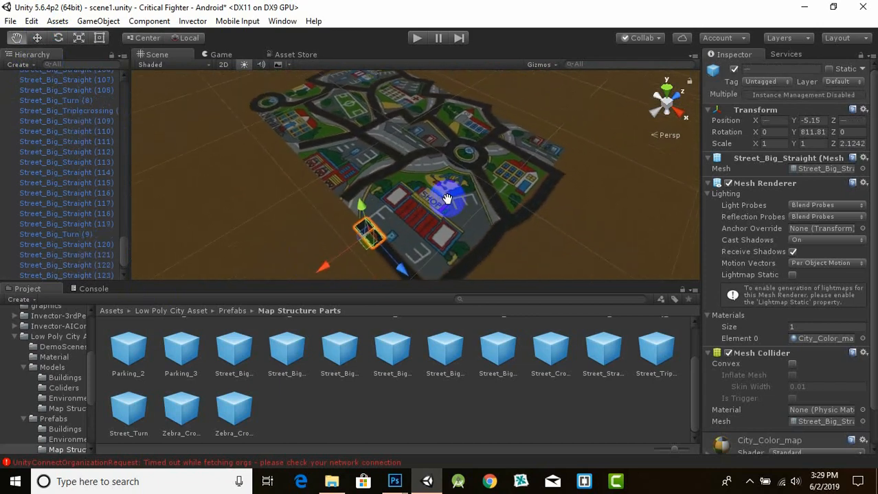
# Duplicate the triple crossing and rotate the copy to suit the road end between the shop and the fire station
pyautogui.click(498, 233)
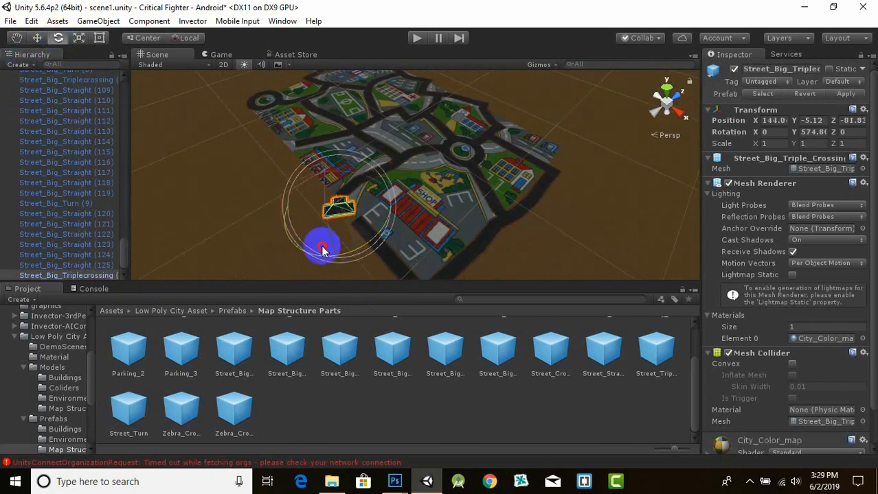
pyautogui.moveTo(323, 250); pyautogui.dragTo(281, 205)
pyautogui.scroll(-3, 281, 205)
pyautogui.scroll(5, 366, 215)
pyautogui.press('w')
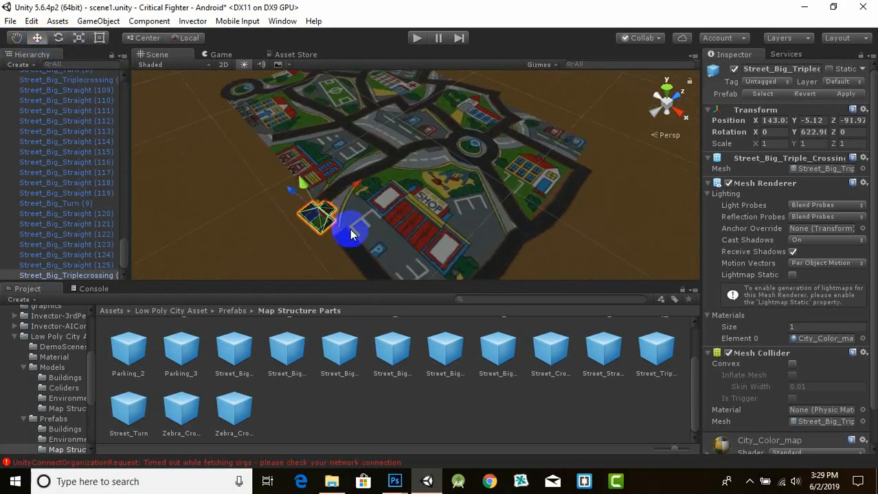
# Move the triple crossing onto the road's end between the shop and the fire station
pyautogui.scroll(1, 330, 234)
pyautogui.keyDown('alt'); pyautogui.moveTo(316, 233); pyautogui.dragTo(350, 237); pyautogui.keyUp('alt')
pyautogui.scroll(2, 274, 244)
pyautogui.moveTo(248, 259); pyautogui.dragTo(229, 254)
pyautogui.moveTo(327, 222); pyautogui.dragTo(348, 206)
pyautogui.scroll(-3, 374, 230)
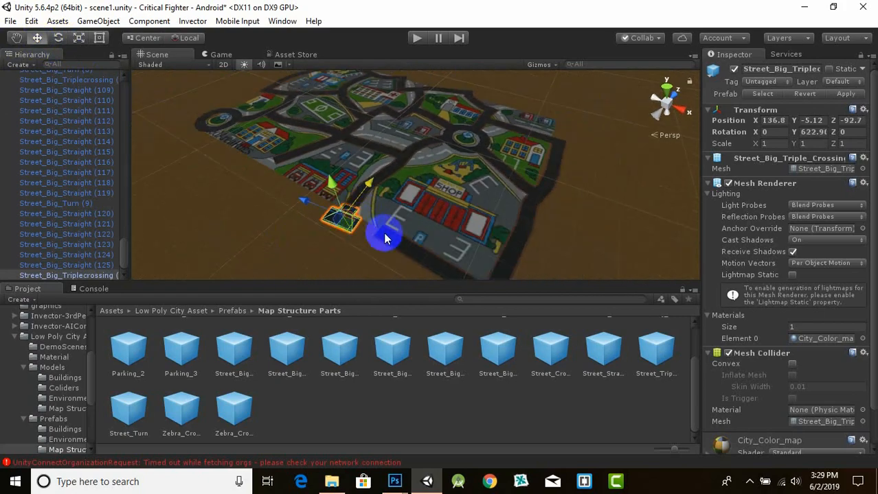
pyautogui.scroll(2, 386, 239)
pyautogui.moveTo(386, 239); pyautogui.dragTo(341, 245, button='middle')
# Adjust the last straight piece beside the shop and duplicate it to close the gap to the crossing
pyautogui.click(341, 247)
pyautogui.moveTo(433, 268); pyautogui.dragTo(404, 186, button='middle')
pyautogui.press('e')
pyautogui.click(37, 38)
pyautogui.scroll(4, 276, 93)
pyautogui.moveTo(276, 93); pyautogui.dragTo(423, 186, button='middle')
pyautogui.moveTo(259, 212); pyautogui.dragTo(255, 219)
pyautogui.hotkey('ctrl', 'd')
pyautogui.moveTo(342, 181); pyautogui.dragTo(245, 188)
pyautogui.scroll(-4, 249, 188)
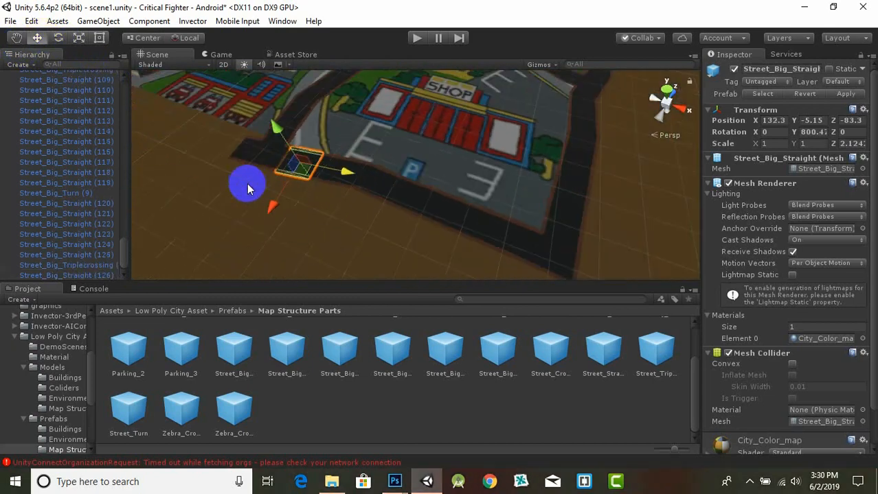
# Lay a row of duplicated straight pieces from the crossing along the fire station's outer edge
pyautogui.moveTo(249, 188); pyautogui.dragTo(295, 204, button='middle')
pyautogui.hotkey('ctrl', 'd')
pyautogui.moveTo(381, 187); pyautogui.dragTo(252, 156)
pyautogui.hotkey('ctrl', 'd')
pyautogui.hotkey('ctrl', 'd')
pyautogui.hotkey('ctrl', 'd')
pyautogui.scroll(-4, 255, 198)
pyautogui.moveTo(255, 199); pyautogui.dragTo(240, 228, button='middle')
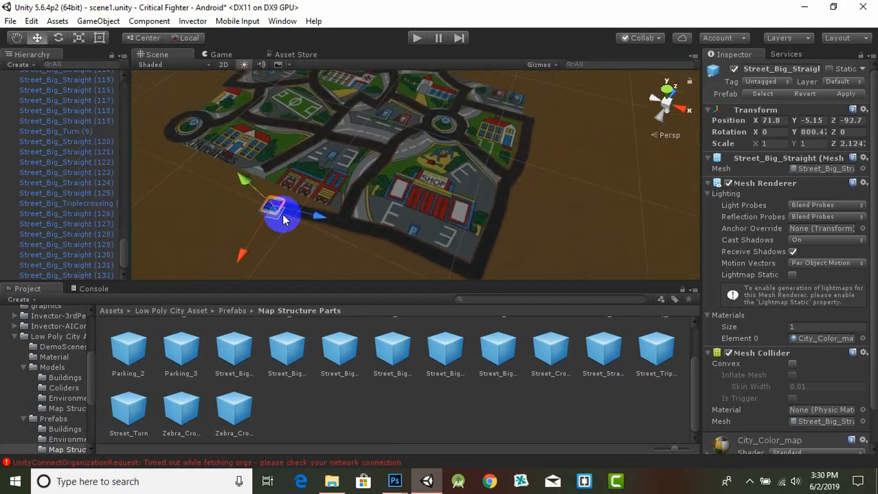
pyautogui.hotkey('ctrl', 'd')
pyautogui.moveTo(314, 216); pyautogui.dragTo(294, 281)
# Duplicate the triple crossing, rotate it and place it at the road's end between the fire station and the lettered house
pyautogui.click(341, 232)
pyautogui.hotkey('ctrl', 'd')
pyautogui.moveTo(318, 219); pyautogui.dragTo(173, 213)
pyautogui.scroll(3, 176, 203)
pyautogui.moveTo(184, 159); pyautogui.dragTo(185, 207)
pyautogui.press('e')
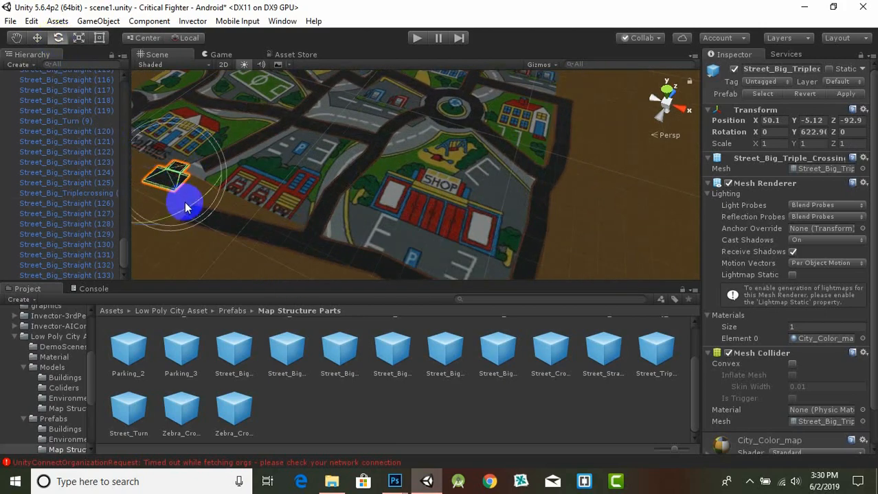
pyautogui.click(37, 38)
pyautogui.moveTo(177, 170); pyautogui.dragTo(191, 161)
pyautogui.scroll(4, 239, 150)
pyautogui.moveTo(158, 184); pyautogui.dragTo(280, 198, button='middle')
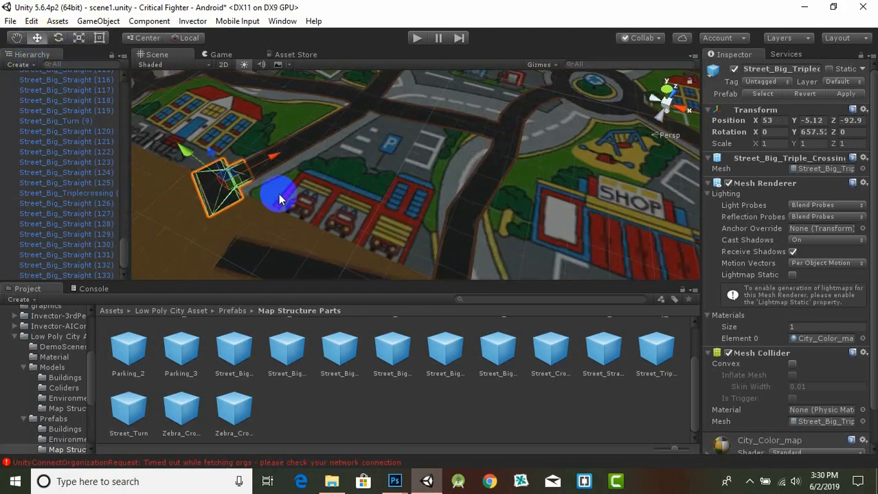
# Rotate the last straight piece by the fire station and duplicate a rotated copy to curve the road to the crossing
pyautogui.scroll(-3, 289, 196)
pyautogui.click(334, 215)
pyautogui.moveTo(338, 269); pyautogui.dragTo(303, 258)
pyautogui.press('w')
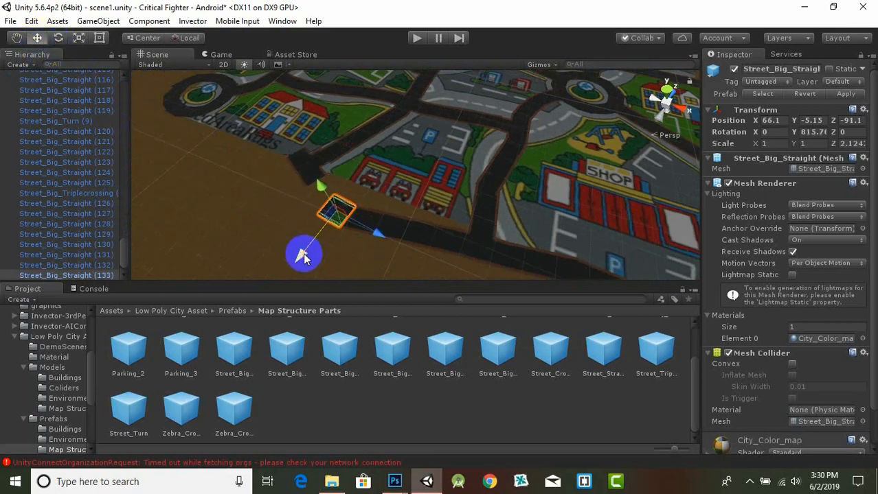
pyautogui.hotkey('ctrl', 'd')
pyautogui.moveTo(378, 234); pyautogui.dragTo(325, 224)
pyautogui.press('e')
pyautogui.click(38, 38)
pyautogui.click(61, 39)
pyautogui.click(38, 39)
pyautogui.moveTo(261, 214); pyautogui.dragTo(268, 208)
# Fine-tune the rotation of the crossing between the fire station and the lettered house
pyautogui.click(309, 167)
pyautogui.scroll(4, 314, 205)
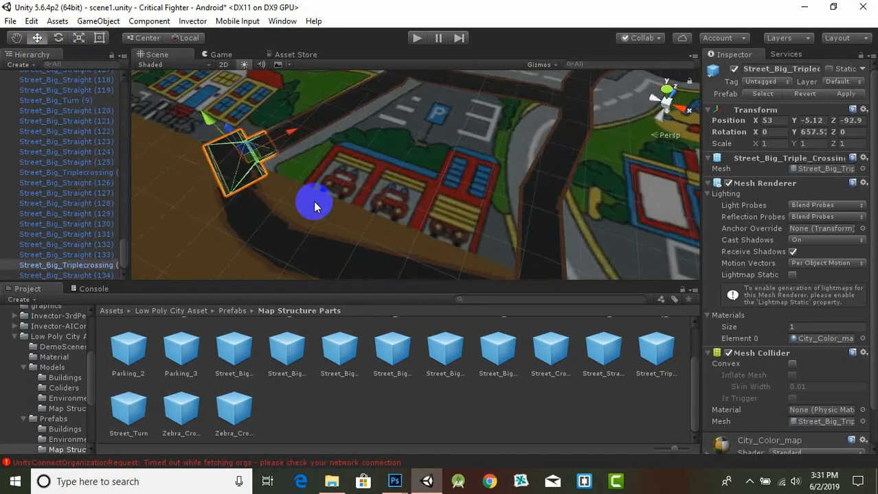
pyautogui.click(60, 39)
pyautogui.moveTo(286, 140); pyautogui.dragTo(298, 136)
pyautogui.click(296, 190)
pyautogui.moveTo(296, 190); pyautogui.dragTo(364, 218, button='middle')
pyautogui.scroll(3, 364, 219)
# Shift the straight piece on the inner side of this crossing to meet the crossing's end
pyautogui.click(338, 164)
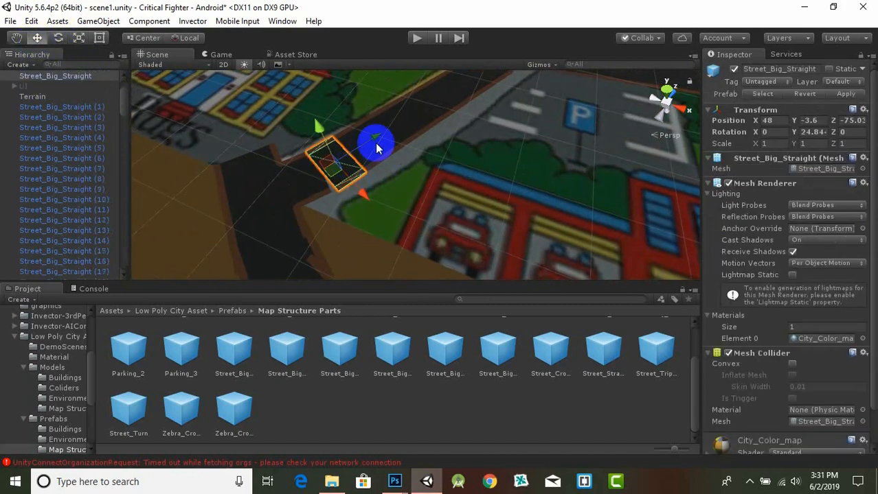
pyautogui.moveTo(372, 140); pyautogui.dragTo(369, 142)
pyautogui.scroll(-3, 388, 184)
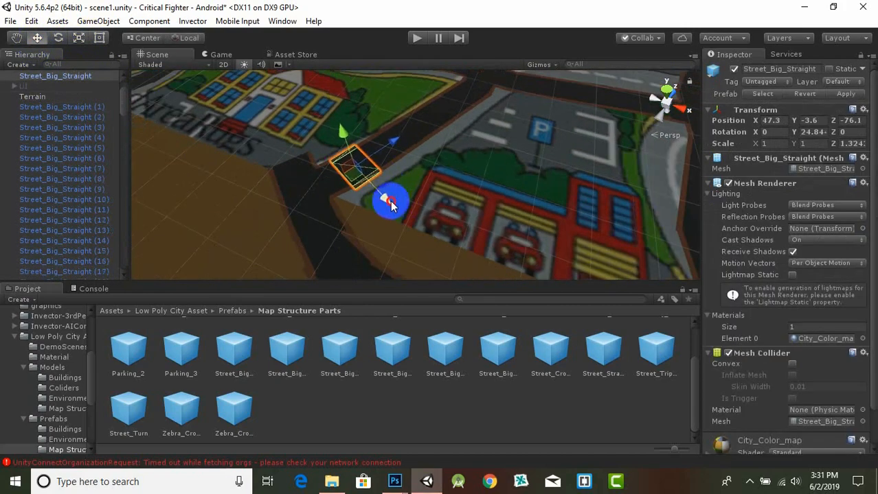
pyautogui.click(389, 204)
pyautogui.scroll(-2, 408, 196)
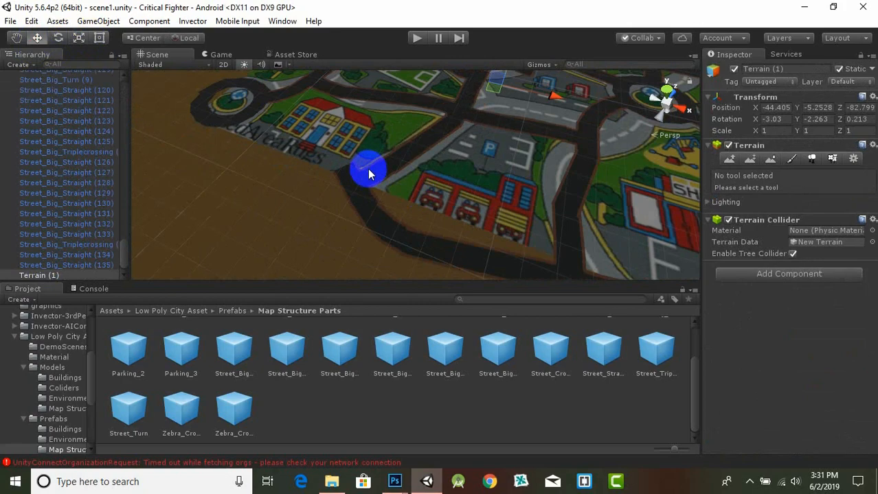
# Duplicate a straight piece from the fire station road, rotate it and move it to the crossing's end by the lettered house
pyautogui.scroll(-4, 306, 175)
pyautogui.moveTo(306, 175); pyautogui.dragTo(414, 196, button='middle')
pyautogui.scroll(3, 404, 202)
pyautogui.click(501, 235)
pyautogui.hotkey('ctrl', 'd')
pyautogui.moveTo(528, 240); pyautogui.dragTo(405, 257)
pyautogui.moveTo(373, 260); pyautogui.dragTo(381, 217)
pyautogui.scroll(4, 439, 192)
pyautogui.moveTo(399, 186); pyautogui.dragTo(362, 218)
pyautogui.click(37, 38)
pyautogui.scroll(3, 384, 199)
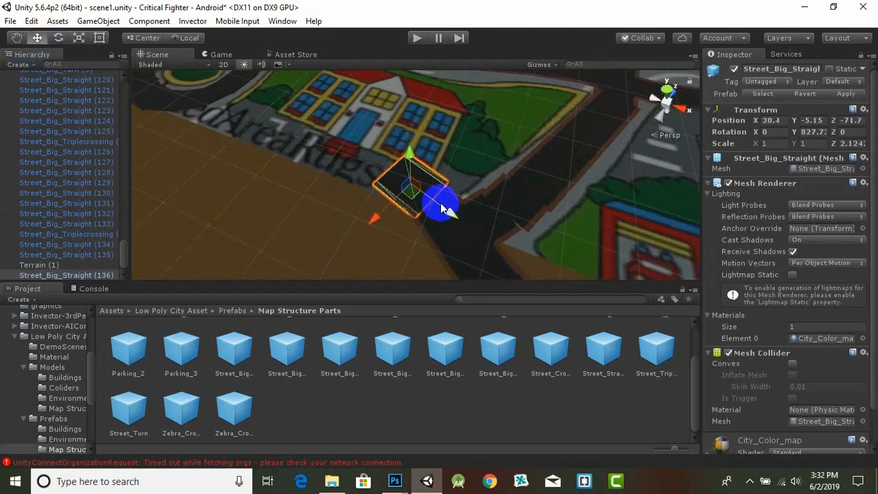
# Duplicate the straight piece in front of the lettered house, select two pieces and rotate them to follow the road
pyautogui.moveTo(442, 210); pyautogui.dragTo(387, 220)
pyautogui.hotkey('ctrl', 'd')
pyautogui.moveTo(413, 185); pyautogui.dragTo(360, 202)
pyautogui.keyDown('ctrl'); pyautogui.click(383, 165); pyautogui.keyUp('ctrl')
pyautogui.click(59, 38)
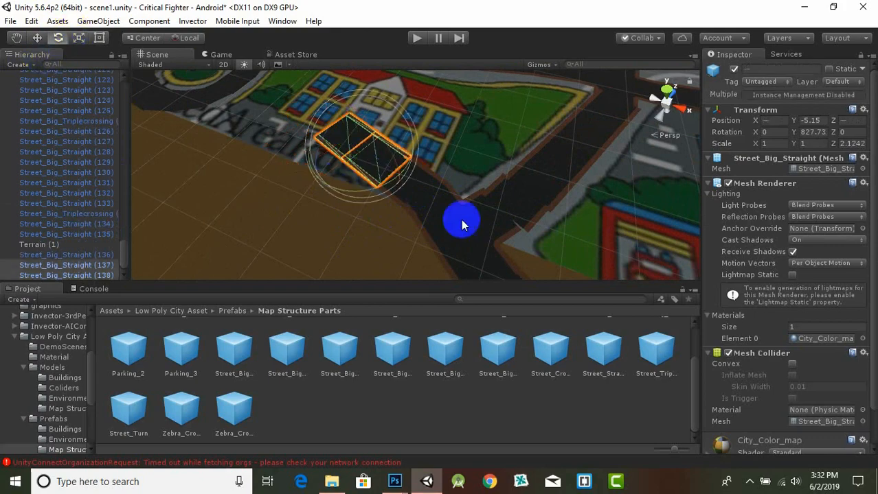
pyautogui.click(37, 38)
# Align the pair of straight pieces and duplicate it along the lettered house's front to reach the roundabout
pyautogui.scroll(3, 296, 169)
pyautogui.moveTo(294, 165); pyautogui.dragTo(288, 173)
pyautogui.hotkey('ctrl', 'd')
pyautogui.moveTo(361, 152); pyautogui.dragTo(275, 116)
pyautogui.moveTo(254, 138); pyautogui.dragTo(407, 218, button='middle')
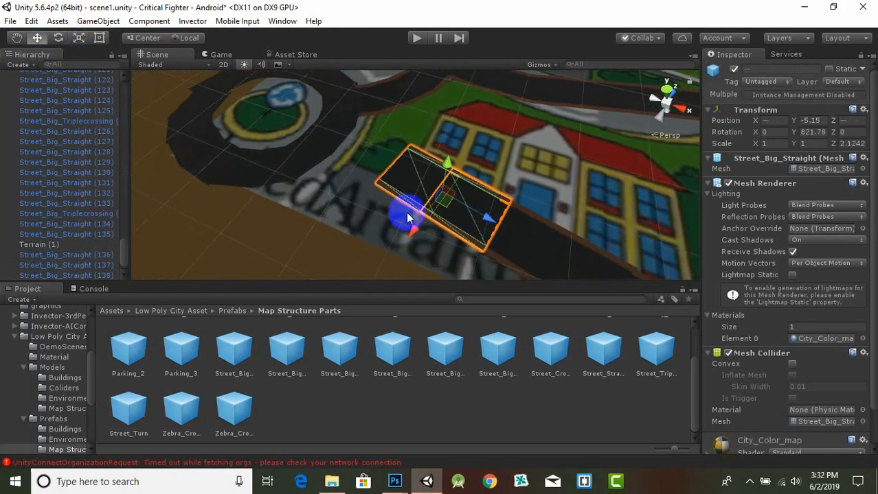
pyautogui.moveTo(487, 221); pyautogui.dragTo(369, 213)
pyautogui.moveTo(352, 193); pyautogui.dragTo(372, 236, button='middle')
pyautogui.click(500, 211)
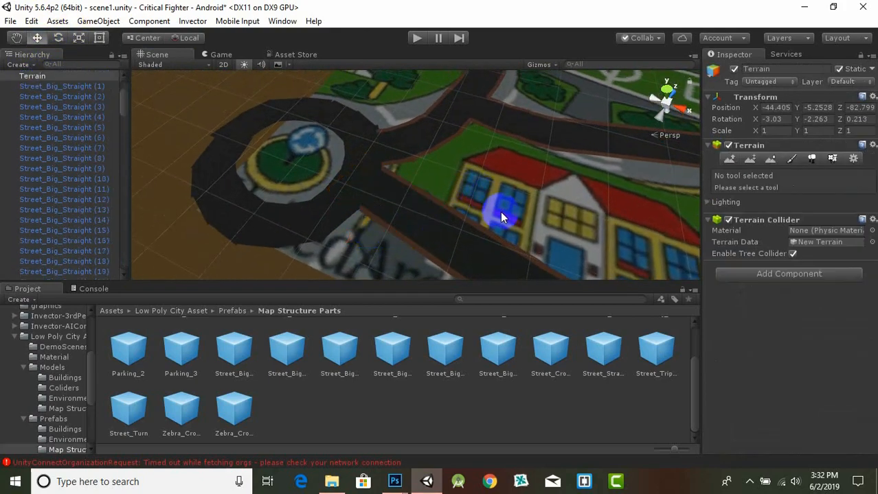
# Examine the road layout around the roundabout and along the map's outer edges
pyautogui.scroll(2, 438, 214)
pyautogui.scroll(-5, 438, 214)
pyautogui.keyDown('alt'); pyautogui.moveTo(438, 213); pyautogui.dragTo(504, 254); pyautogui.keyUp('alt')
pyautogui.scroll(-3, 501, 252)
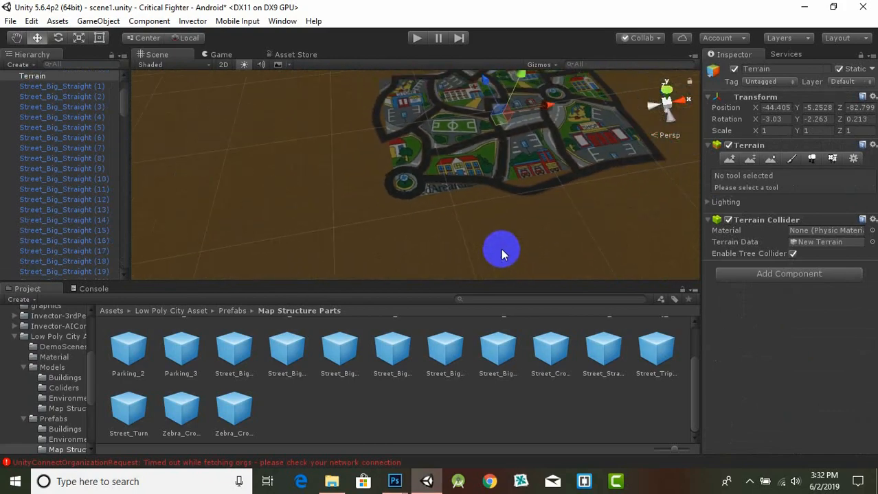
pyautogui.scroll(-2, 410, 184)
pyautogui.keyDown('alt'); pyautogui.moveTo(410, 184); pyautogui.dragTo(489, 211); pyautogui.keyUp('alt')
pyautogui.scroll(4, 489, 212)
pyautogui.moveTo(512, 185); pyautogui.dragTo(531, 137, button='middle')
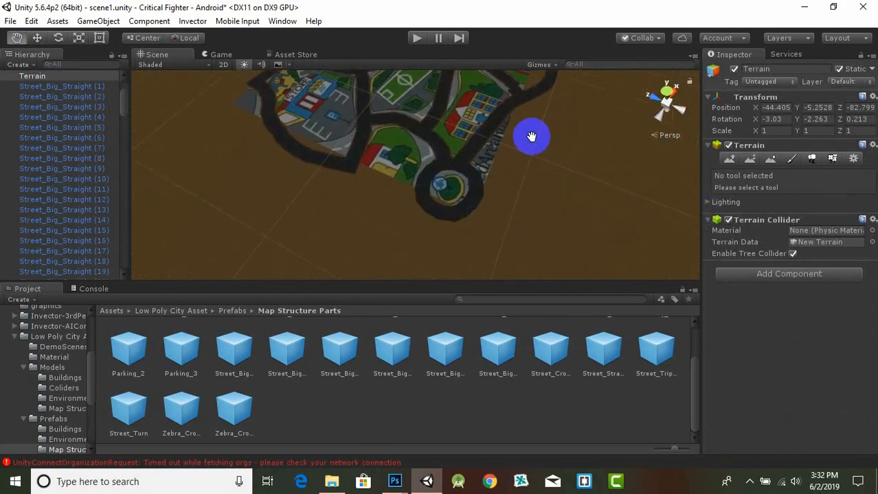
# Delete the piece at the road corner beside the red-roofed house and move a duplicated triple crossing there
pyautogui.scroll(3, 392, 182)
pyautogui.click(315, 156)
pyautogui.press('Delete')
pyautogui.click(446, 104)
pyautogui.hotkey('ctrl', 'd')
pyautogui.moveTo(465, 78); pyautogui.dragTo(359, 145)
# Rotate the triple crossing to follow the roads and align it with the junction beside the red-roofed house
pyautogui.click(60, 40)
pyautogui.scroll(3, 316, 182)
pyautogui.moveTo(316, 190); pyautogui.dragTo(334, 166)
pyautogui.click(37, 37)
pyautogui.scroll(4, 202, 149)
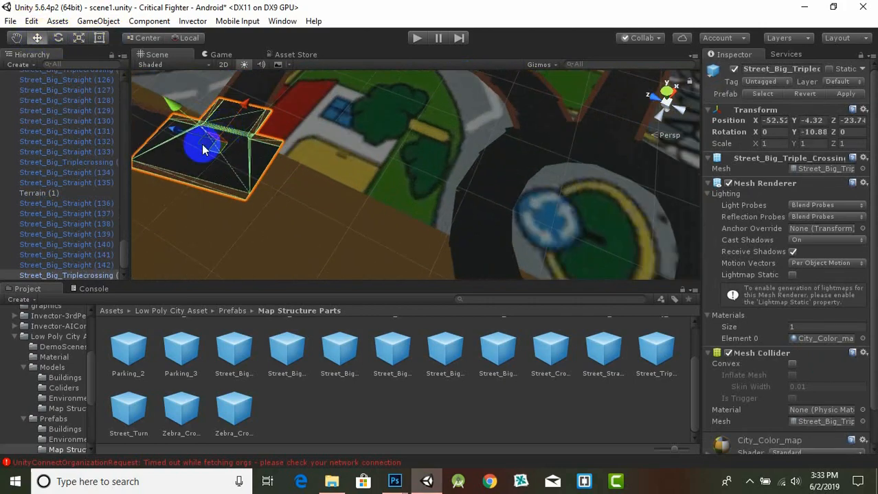
pyautogui.moveTo(202, 149); pyautogui.dragTo(172, 134)
pyautogui.moveTo(239, 104); pyautogui.dragTo(243, 98)
# Duplicate a straight street piece from the outer road and move the copy along the front of the red-roofed house
pyautogui.moveTo(240, 99); pyautogui.dragTo(371, 153, button='middle')
pyautogui.click(332, 190)
pyautogui.click(274, 197)
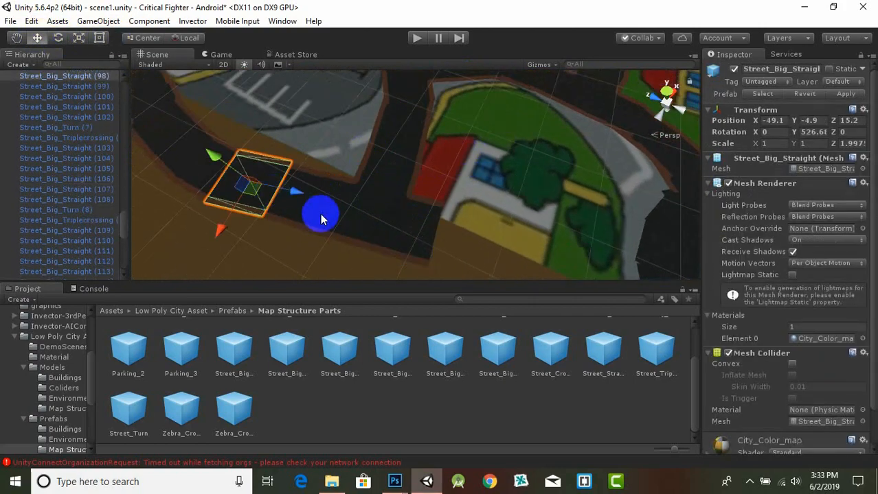
pyautogui.click(495, 248)
pyautogui.scroll(-4, 467, 264)
pyautogui.moveTo(474, 254); pyautogui.dragTo(399, 214, button='middle')
pyautogui.hotkey('ctrl', 'd')
pyautogui.moveTo(411, 188); pyautogui.dragTo(493, 206)
# Duplicate the straight piece further along the outer road to reach the roundabout and save the scene
pyautogui.hotkey('ctrl', 'd')
pyautogui.hotkey('ctrl', 'd')
pyautogui.hotkey('ctrl', 'd')
pyautogui.scroll(2, 481, 211)
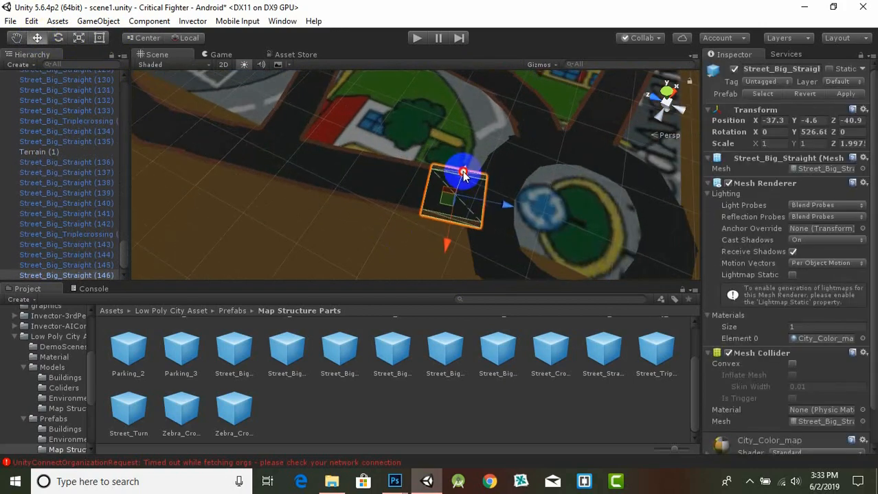
pyautogui.click(395, 230)
pyautogui.scroll(-4, 460, 253)
pyautogui.hotkey('ctrl', 's')
# Examine the road network across the whole map for gaps between the street pieces
pyautogui.scroll(-7, 459, 251)
pyautogui.moveTo(514, 138); pyautogui.dragTo(514, 215, button='middle')
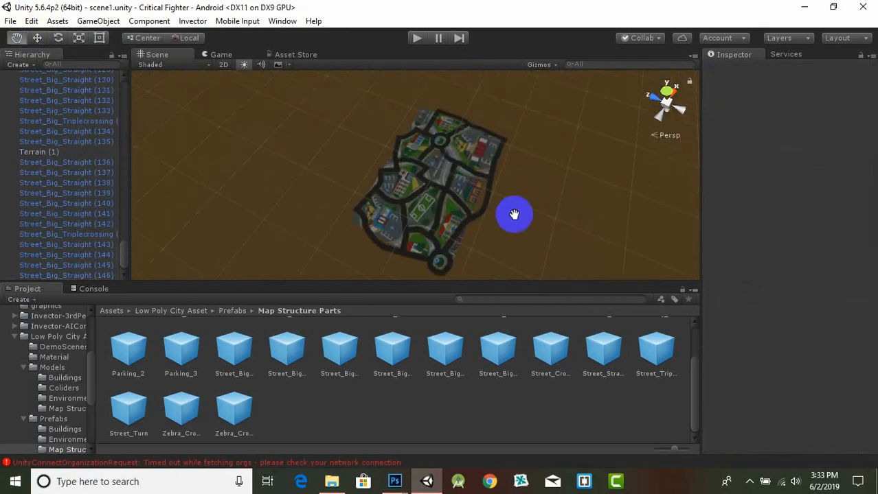
pyautogui.scroll(4, 445, 125)
pyautogui.scroll(2, 445, 125)
pyautogui.moveTo(446, 122); pyautogui.dragTo(431, 101, button='middle')
pyautogui.scroll(-6, 459, 168)
pyautogui.scroll(2, 448, 179)
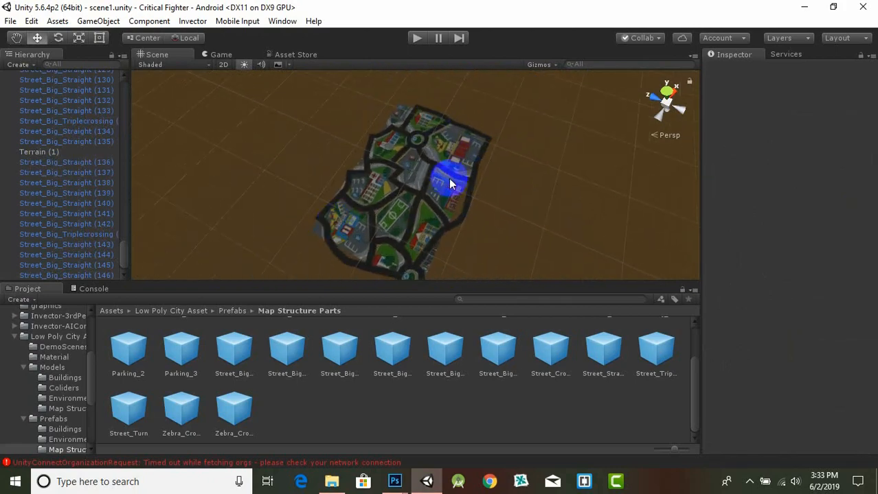
pyautogui.moveTo(448, 178); pyautogui.dragTo(457, 165, button='middle')
pyautogui.scroll(5, 429, 221)
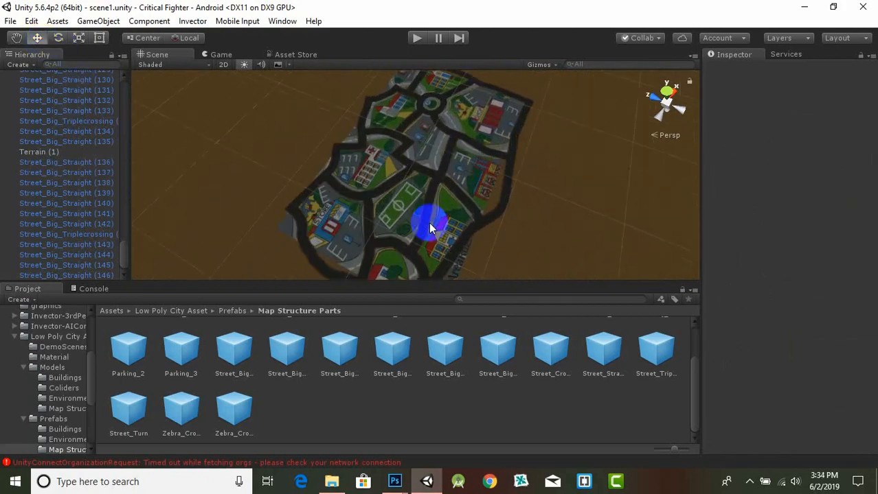
pyautogui.click(446, 173)
pyautogui.moveTo(446, 173); pyautogui.dragTo(478, 169, button='middle')
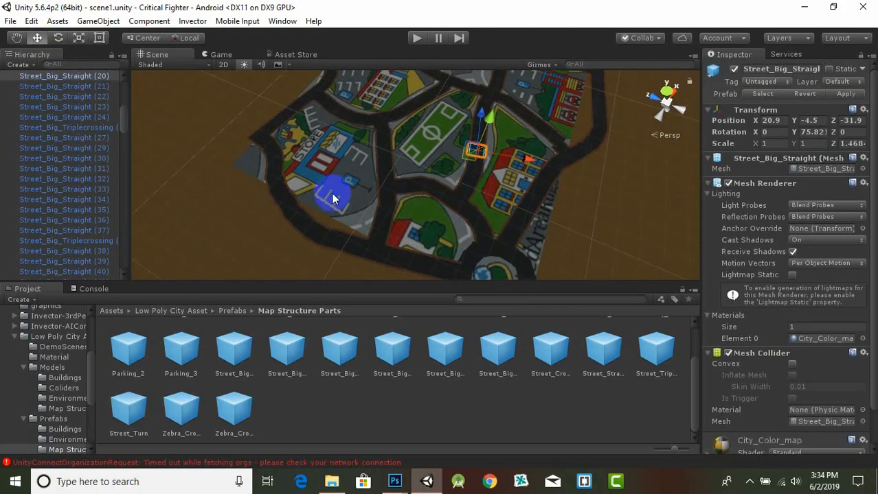
# Try the small Zebra_Crossing prefab on the road between the store's parking lot and the red-roofed house
pyautogui.scroll(-1, 333, 199)
pyautogui.scroll(8, 107, 124)
pyautogui.moveTo(234, 416); pyautogui.dragTo(345, 266)
pyautogui.press('Delete')
pyautogui.moveTo(191, 412); pyautogui.dragTo(383, 228)
pyautogui.scroll(2, 384, 238)
pyautogui.scroll(5, 412, 220)
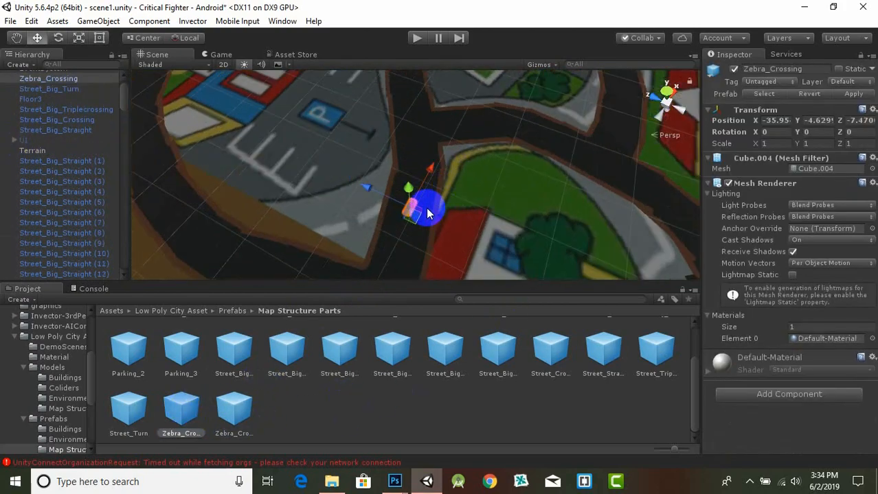
# Place the Zebra_Crossing_big prefab across the road beside the red-roofed house and delete the small zebra crossing
pyautogui.moveTo(241, 404); pyautogui.dragTo(478, 169)
pyautogui.moveTo(342, 185); pyautogui.dragTo(353, 185)
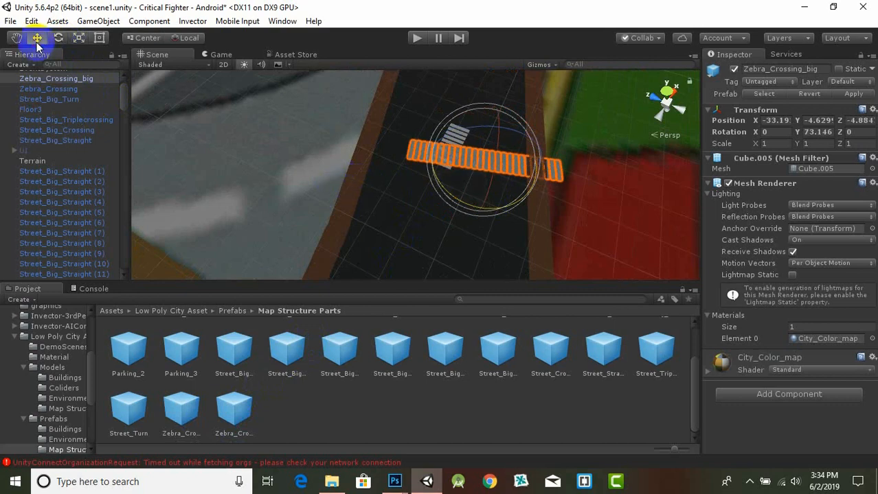
pyautogui.click(37, 40)
pyautogui.click(458, 132)
pyautogui.press('Delete')
pyautogui.click(502, 157)
pyautogui.moveTo(534, 169); pyautogui.dragTo(501, 167)
# Create an empty object named zebrcrossings and make the big zebra crossing its child
pyautogui.click(28, 67)
pyautogui.click(48, 80)
pyautogui.rightClick(63, 276)
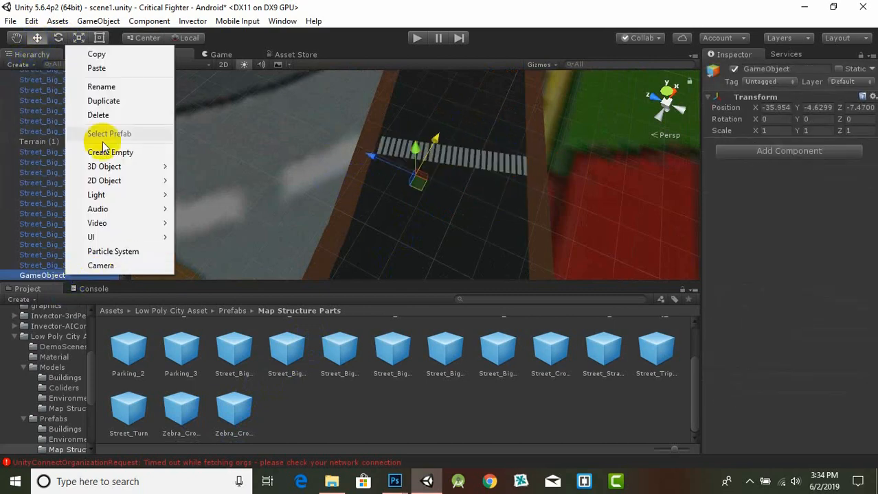
pyautogui.click(105, 87)
pyautogui.write('zebrcrossings')
pyautogui.click(402, 152)
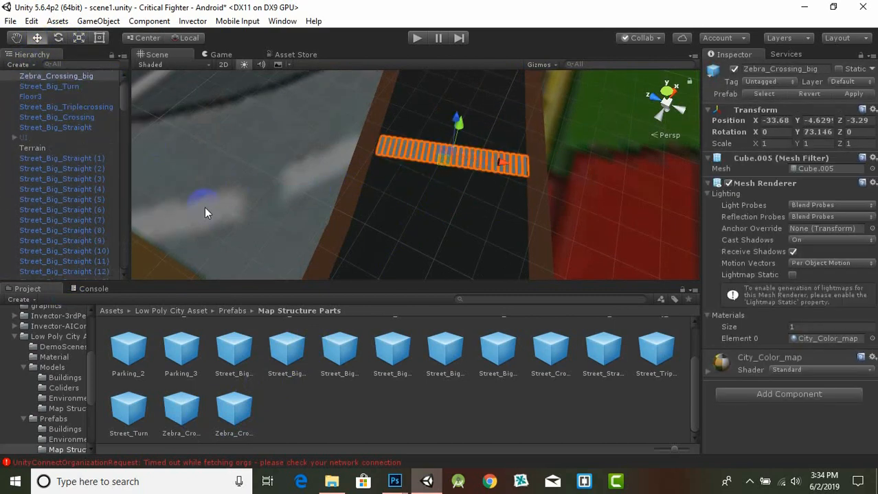
pyautogui.scroll(1, 77, 133)
pyautogui.moveTo(51, 96); pyautogui.dragTo(65, 274)
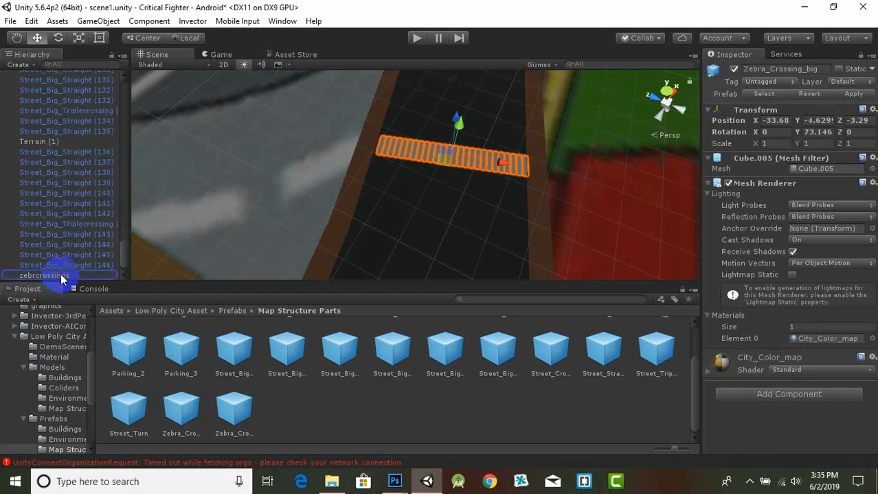
# Scale the big zebra crossing to 1.05 on all axes so that it spans the road
pyautogui.press('r')
pyautogui.scroll(2, 460, 148)
pyautogui.click(38, 38)
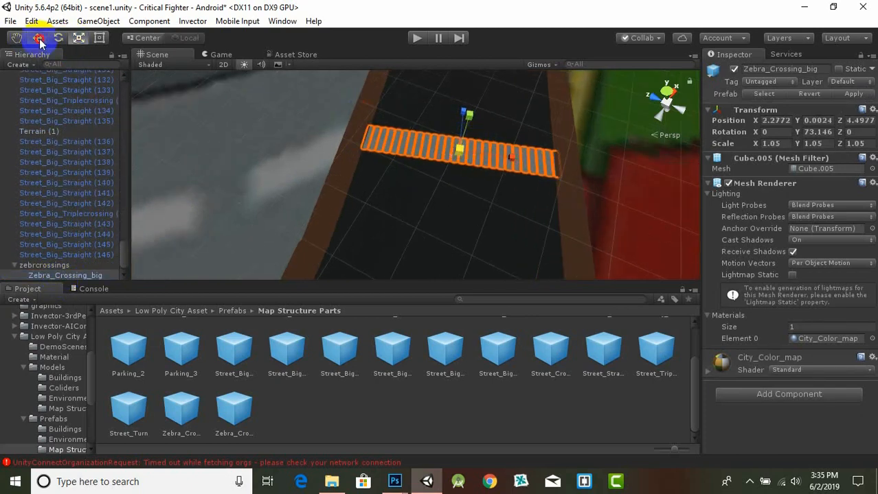
pyautogui.moveTo(488, 197); pyautogui.dragTo(474, 177)
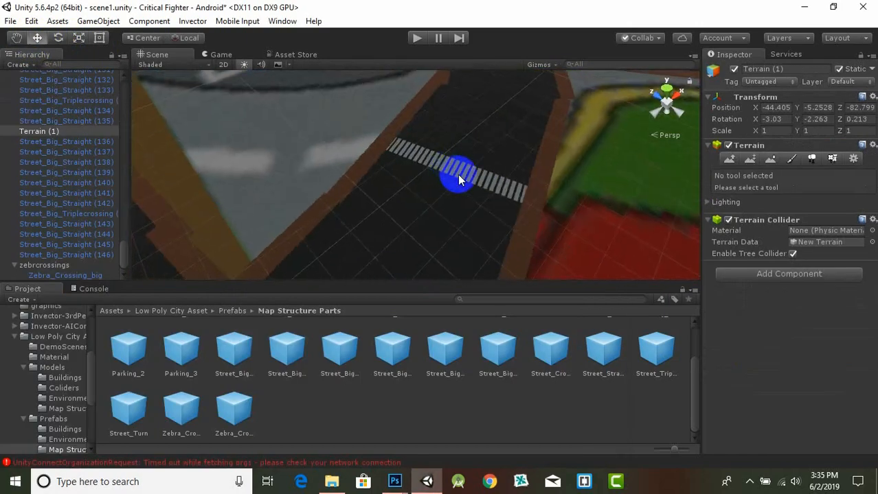
# Duplicate the zebra crossing, rotate the copy to 164.67 on Y and move it onto the road in front of the red-roofed house
pyautogui.click(459, 176)
pyautogui.scroll(-8, 465, 199)
pyautogui.scroll(-3, 436, 175)
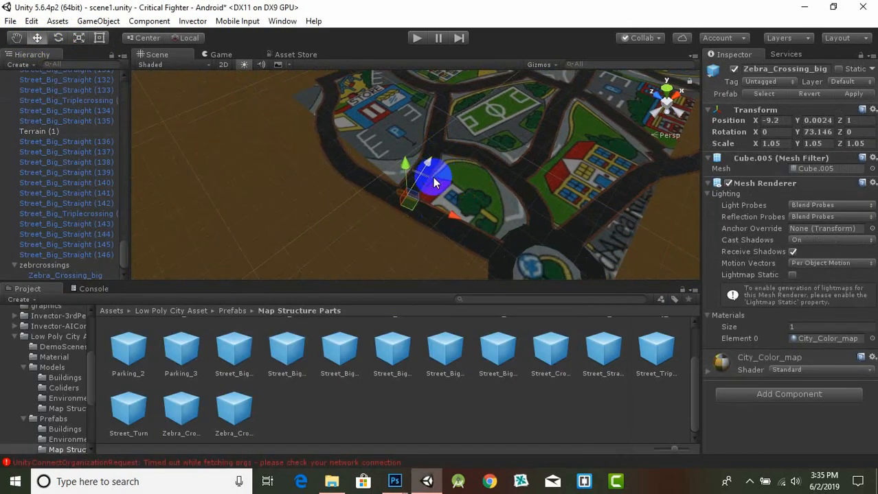
pyautogui.scroll(2, 439, 206)
pyautogui.press('e')
pyautogui.moveTo(230, 266); pyautogui.dragTo(226, 266)
pyautogui.click(37, 38)
pyautogui.moveTo(378, 248); pyautogui.dragTo(374, 259)
pyautogui.moveTo(443, 235); pyautogui.dragTo(459, 243)
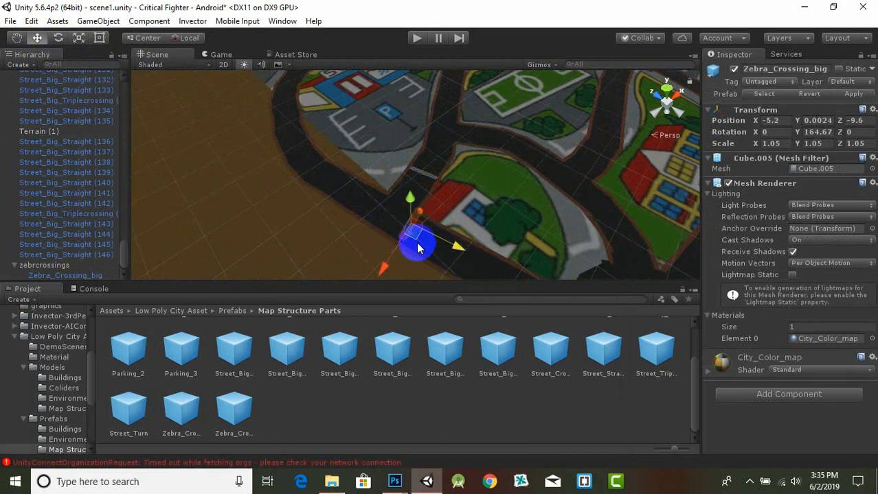
# Align the rotated zebra crossing with the junction edge and adjust its height to lie on the road surface
pyautogui.scroll(1, 417, 246)
pyautogui.moveTo(417, 246); pyautogui.dragTo(412, 220, button='middle')
pyautogui.moveTo(375, 230); pyautogui.dragTo(369, 264)
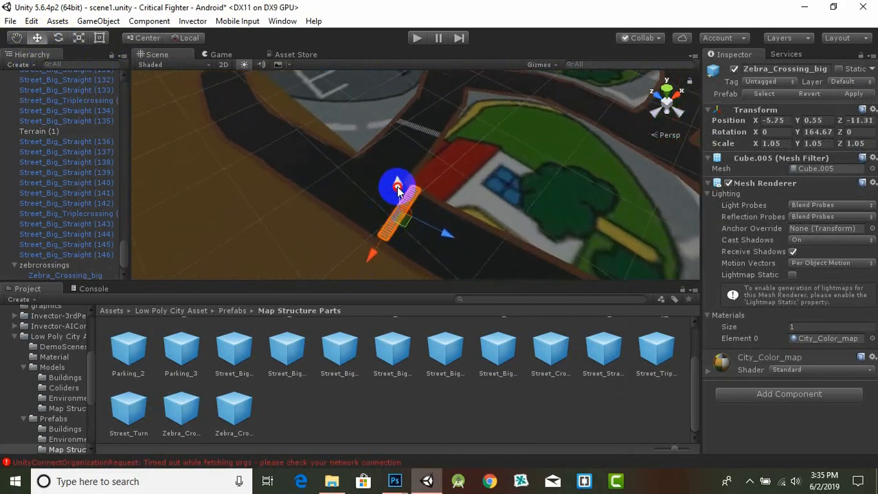
pyautogui.moveTo(386, 233); pyautogui.dragTo(391, 121, button='middle')
pyautogui.moveTo(394, 121); pyautogui.dragTo(395, 118)
pyautogui.scroll(-3, 415, 204)
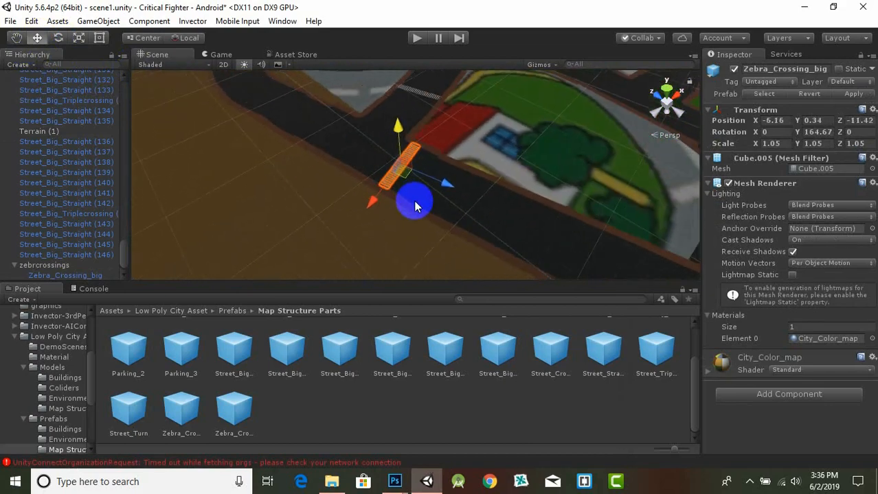
# Duplicate the zebra crossing onto the outer road on the opposite side of the junction, below the parking lot
pyautogui.hotkey('ctrl', 'd')
pyautogui.moveTo(420, 208); pyautogui.dragTo(383, 166)
pyautogui.moveTo(384, 169); pyautogui.dragTo(407, 230, button='middle')
pyautogui.scroll(2, 399, 240)
pyautogui.moveTo(303, 256); pyautogui.dragTo(310, 245)
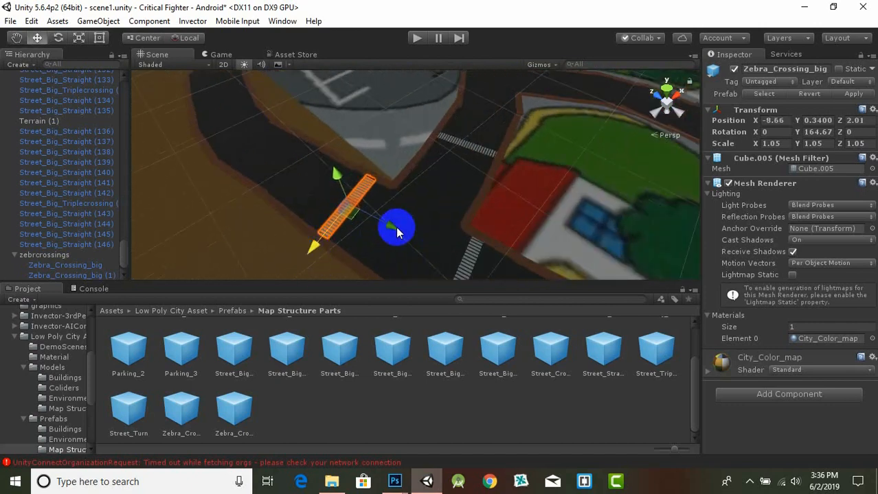
# Move the first zebra crossing down to the junction edge and rotate it to 78.555 on Y
pyautogui.moveTo(459, 152); pyautogui.dragTo(447, 241)
pyautogui.click(58, 38)
pyautogui.press('w')
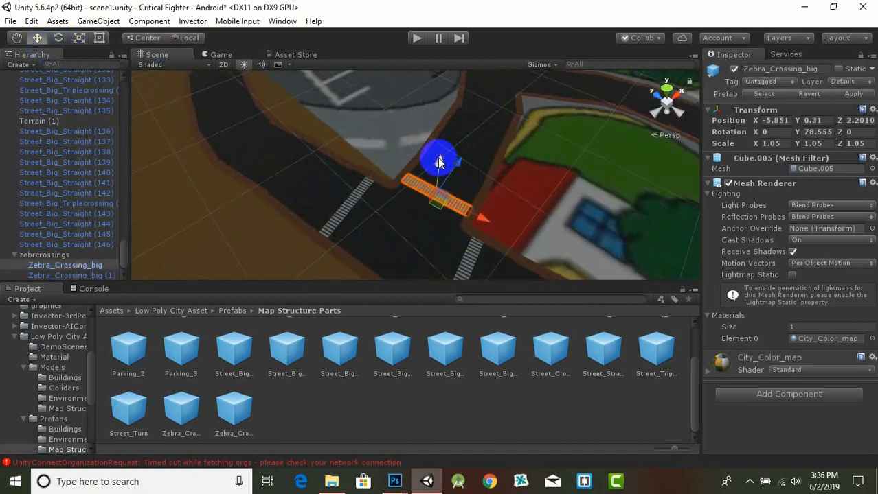
# Duplicate the zebra crossing to the road's upper junction by the parking lot and align it at 56.347 on Y
pyautogui.scroll(-5, 481, 220)
pyautogui.hotkey('ctrl', 'd')
pyautogui.moveTo(447, 151); pyautogui.dragTo(495, 120)
pyautogui.scroll(3, 495, 118)
pyautogui.moveTo(497, 117); pyautogui.dragTo(441, 221, button='middle')
pyautogui.click(59, 38)
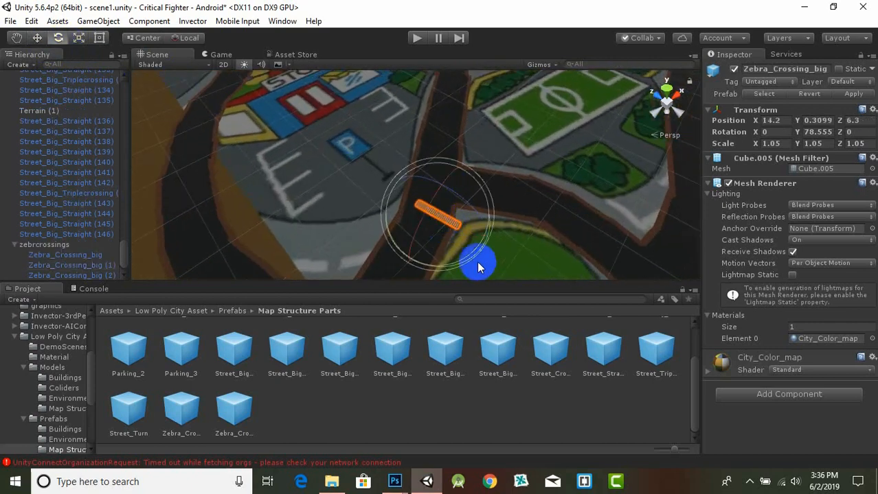
pyautogui.click(39, 38)
pyautogui.moveTo(478, 220); pyautogui.dragTo(486, 150)
pyautogui.moveTo(400, 143); pyautogui.dragTo(401, 145)
pyautogui.keyDown('alt'); pyautogui.moveTo(401, 147); pyautogui.dragTo(358, 286); pyautogui.keyUp('alt')
pyautogui.moveTo(563, 177); pyautogui.dragTo(467, 222, button='middle')
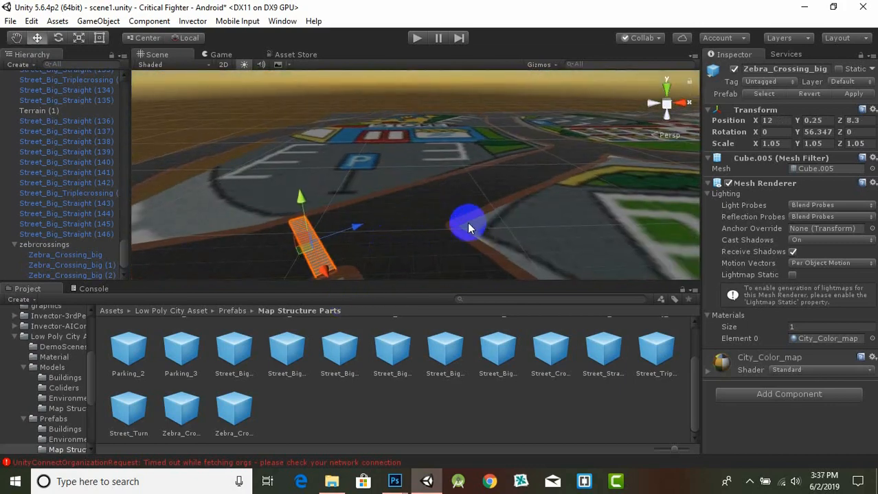
# Duplicate the zebra crossing to the far side of the parking lot junction and move a further copy along the road
pyautogui.hotkey('ctrl', 'd')
pyautogui.moveTo(356, 225); pyautogui.dragTo(519, 206)
pyautogui.scroll(-5, 519, 206)
pyautogui.keyDown('alt'); pyautogui.moveTo(515, 144); pyautogui.dragTo(506, 218); pyautogui.keyUp('alt')
pyautogui.hotkey('ctrl', 'd')
pyautogui.moveTo(447, 149); pyautogui.dragTo(464, 181)
# Duplicate the zebra crossing, rotate it to 146.13 on Y and place it across the branch road near the football field
pyautogui.hotkey('ctrl', 'd')
pyautogui.click(58, 38)
pyautogui.press('w')
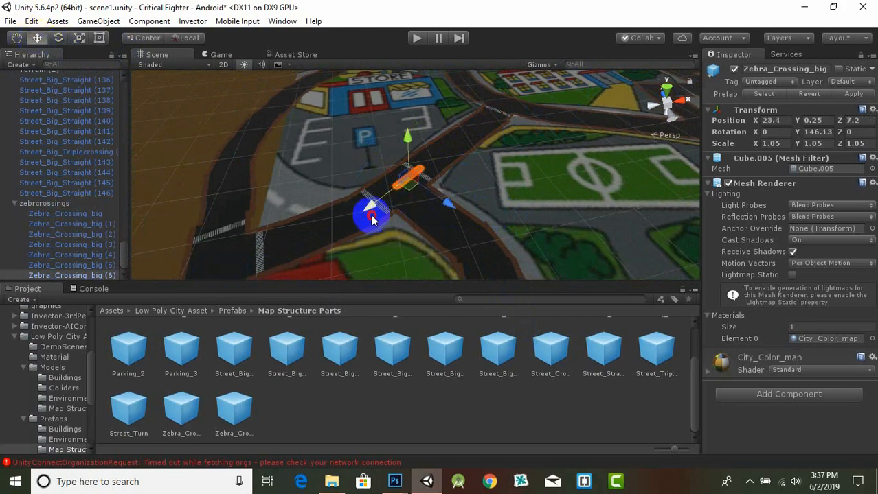
pyautogui.moveTo(364, 209); pyautogui.dragTo(379, 238)
pyautogui.scroll(-3, 428, 198)
pyautogui.scroll(10, 428, 198)
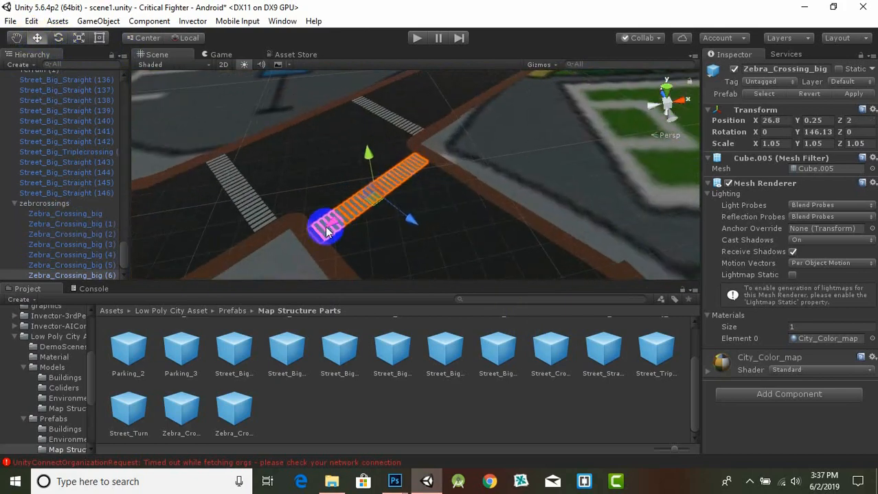
# Duplicate the zebra crossing and move the copy down the branch road to the next junction beside the house's garden
pyautogui.scroll(-10, 361, 236)
pyautogui.hotkey('ctrl', 'd')
pyautogui.moveTo(457, 193); pyautogui.dragTo(478, 226)
pyautogui.moveTo(405, 226); pyautogui.dragTo(391, 245)
pyautogui.scroll(3, 422, 237)
pyautogui.scroll(5, 423, 238)
# Rotate the copied zebra crossing to 183.18 on Y and align it between the road edges at the garden junction
pyautogui.press('e')
pyautogui.moveTo(439, 206); pyautogui.dragTo(365, 221)
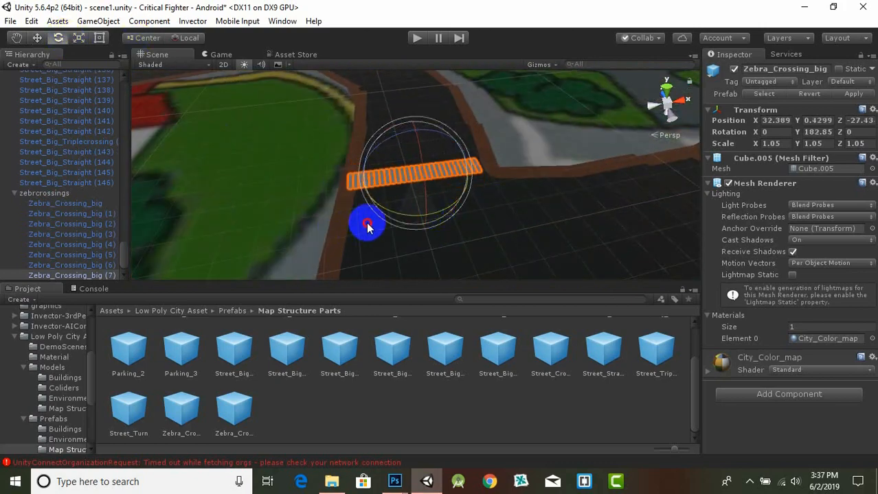
pyautogui.press('w')
pyautogui.moveTo(371, 178); pyautogui.dragTo(374, 178)
pyautogui.moveTo(423, 130); pyautogui.dragTo(424, 133)
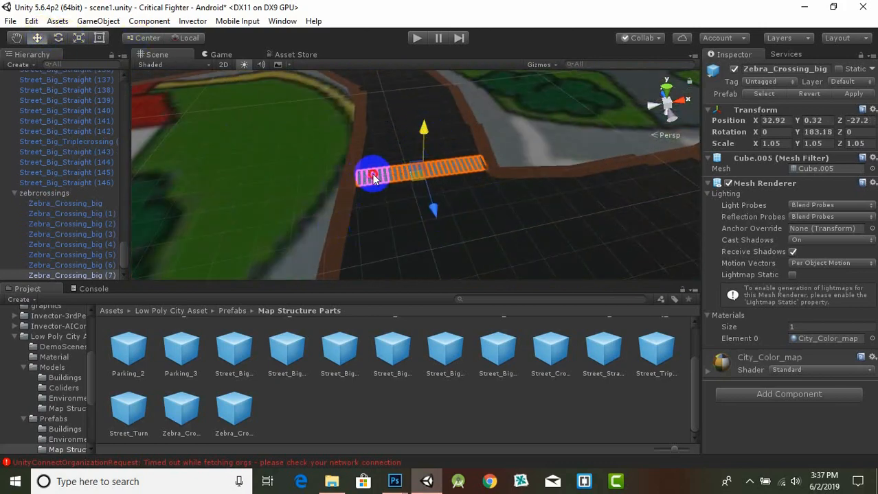
pyautogui.moveTo(372, 175); pyautogui.dragTo(372, 176)
# Duplicate the zebra crossing onto the opposite side of the garden junction and center it on the road
pyautogui.scroll(-5, 417, 227)
pyautogui.hotkey('ctrl', 'd')
pyautogui.moveTo(434, 217); pyautogui.dragTo(451, 274)
pyautogui.moveTo(443, 270); pyautogui.dragTo(443, 245, button='middle')
pyautogui.moveTo(383, 232); pyautogui.dragTo(369, 233)
pyautogui.moveTo(432, 273); pyautogui.dragTo(434, 275)
pyautogui.moveTo(368, 231); pyautogui.dragTo(479, 233)
# Duplicate the zebra crossing, rotate it to 102.11 on Y and place it across the garden junction's side road
pyautogui.hotkey('ctrl', 'd')
pyautogui.moveTo(543, 252); pyautogui.dragTo(702, 203)
pyautogui.click(59, 38)
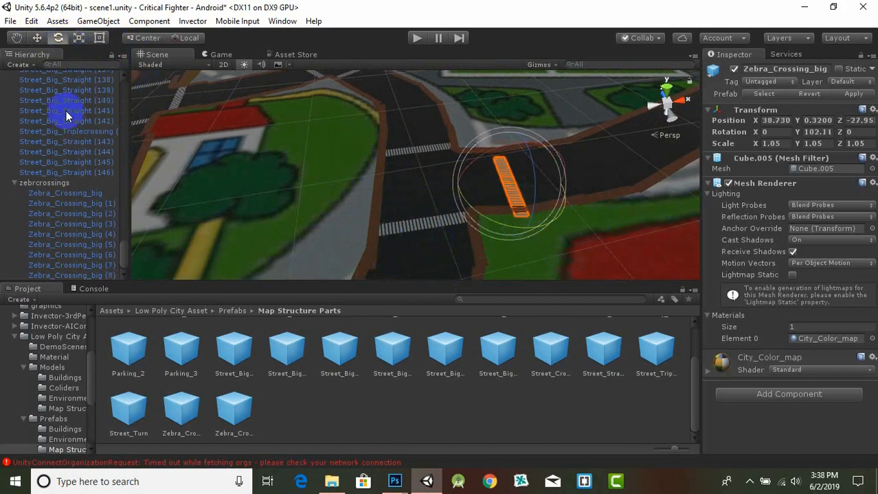
pyautogui.click(38, 39)
pyautogui.scroll(3, 549, 206)
pyautogui.moveTo(564, 232); pyautogui.dragTo(561, 217)
pyautogui.moveTo(592, 177); pyautogui.dragTo(546, 197)
pyautogui.scroll(-3, 544, 206)
pyautogui.moveTo(541, 222); pyautogui.dragTo(473, 251, button='middle')
pyautogui.scroll(-3, 488, 205)
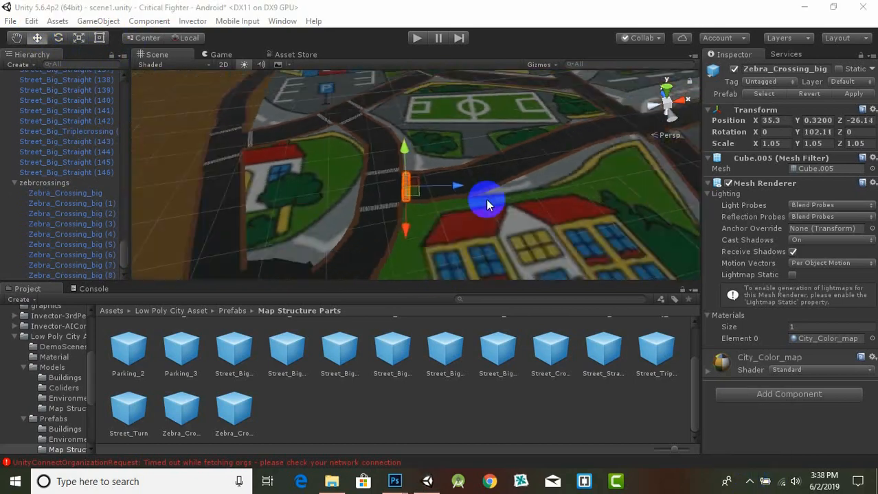
# Select the zebra crossing at the junction between the store and the hospital and align it across the road above the football field
pyautogui.scroll(-5, 487, 201)
pyautogui.moveTo(487, 204); pyautogui.dragTo(472, 233, button='middle')
pyautogui.moveTo(398, 100); pyautogui.dragTo(404, 158, button='middle')
pyautogui.click(404, 158)
pyautogui.scroll(5, 403, 172)
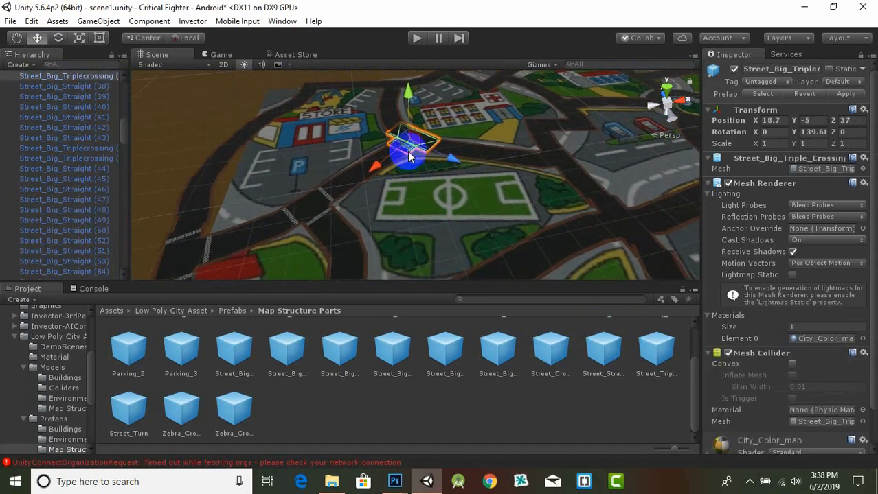
pyautogui.click(406, 147)
pyautogui.click(406, 147)
pyautogui.press('f')
pyautogui.moveTo(417, 137); pyautogui.dragTo(421, 151)
pyautogui.moveTo(451, 216); pyautogui.dragTo(446, 211)
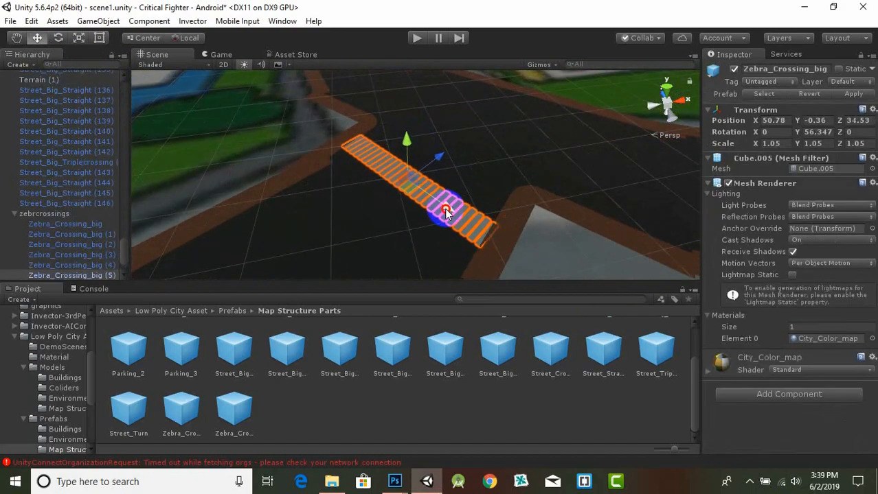
pyautogui.moveTo(440, 161); pyautogui.dragTo(448, 154)
# Duplicate the zebra crossing, rotate it to 133.65 on Y and place it across the neighboring road by the hospital junction
pyautogui.scroll(-3, 449, 156)
pyautogui.moveTo(465, 207); pyautogui.dragTo(446, 248, button='middle')
pyautogui.hotkey('ctrl', 'd')
pyautogui.moveTo(427, 189); pyautogui.dragTo(338, 217)
pyautogui.press('e')
pyautogui.click(37, 37)
pyautogui.moveTo(456, 165); pyautogui.dragTo(489, 228)
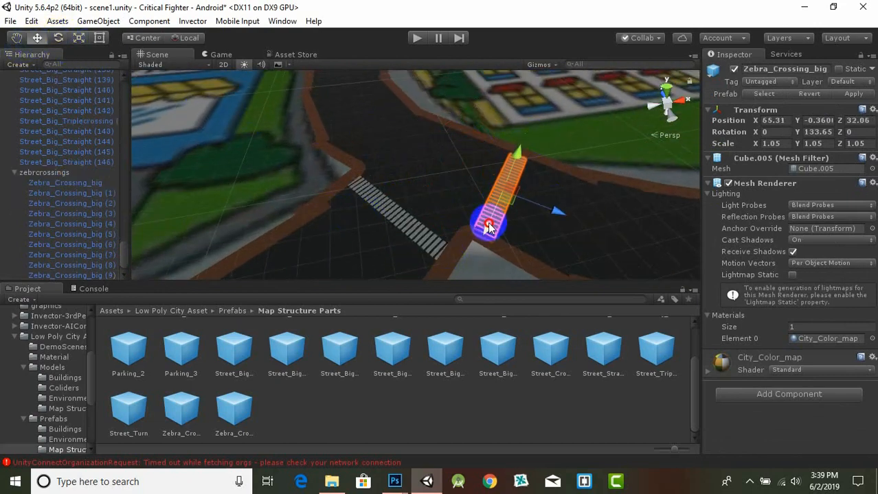
# Move a zebra crossing copy to the T-junction between the hospital and the gas station, rotate it to 98.547 on Y and lay it across the road
pyautogui.moveTo(555, 214); pyautogui.dragTo(404, 235)
pyautogui.scroll(3, 423, 228)
pyautogui.click(59, 38)
pyautogui.moveTo(450, 254); pyautogui.dragTo(503, 234)
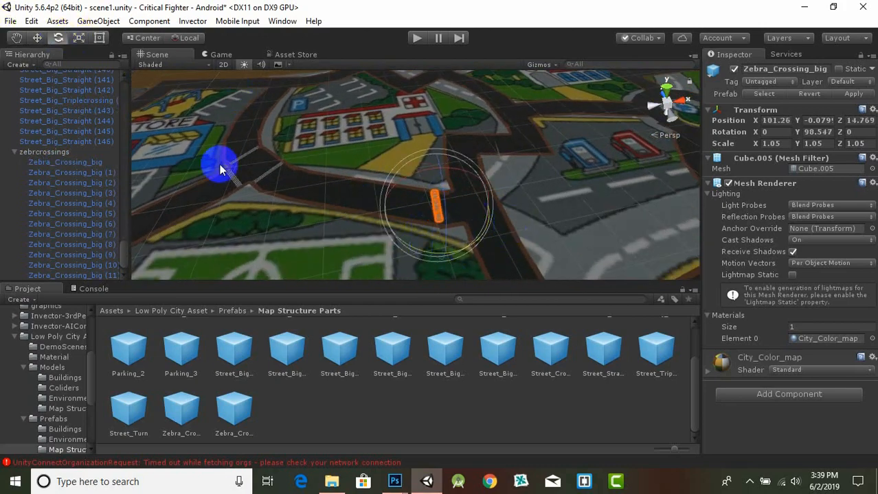
pyautogui.press('w')
pyautogui.scroll(2, 502, 215)
pyautogui.moveTo(469, 276); pyautogui.dragTo(371, 157)
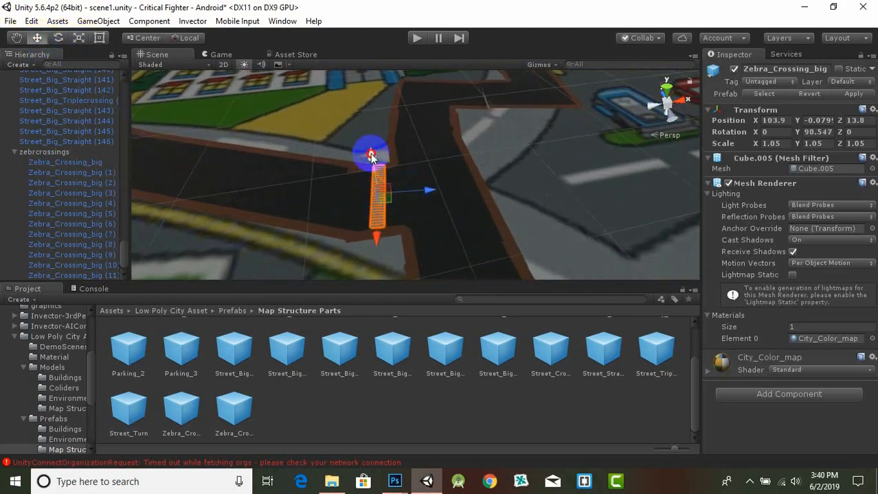
# Duplicate the zebra crossing, rotate it to 182.89 on Y and center it across the T-junction's branch beside the hospital entrance
pyautogui.scroll(-3, 392, 194)
pyautogui.hotkey('ctrl', 'd')
pyautogui.moveTo(427, 188); pyautogui.dragTo(472, 184)
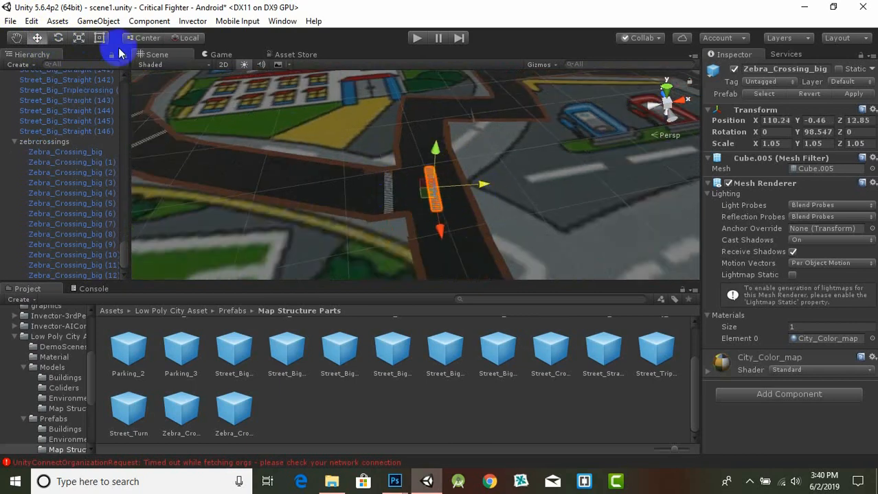
pyautogui.click(59, 38)
pyautogui.moveTo(446, 234); pyautogui.dragTo(280, 229)
pyautogui.press('w')
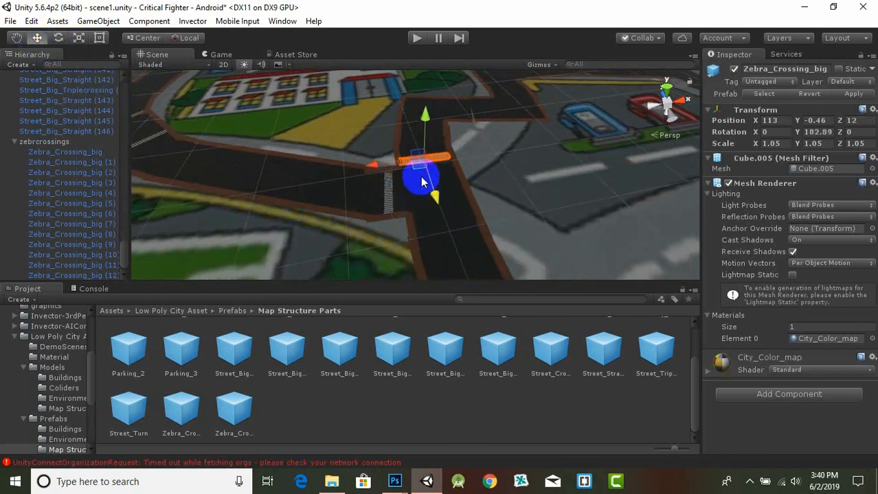
pyautogui.moveTo(422, 182); pyautogui.dragTo(418, 225, button='middle')
pyautogui.scroll(4, 419, 226)
pyautogui.moveTo(373, 230); pyautogui.dragTo(376, 231)
# Duplicate the zebra crossing and place the copy across the opposite branch of the T-junction
pyautogui.scroll(-3, 377, 232)
pyautogui.hotkey('ctrl', 'd')
pyautogui.moveTo(438, 251); pyautogui.dragTo(450, 275)
pyautogui.scroll(-3, 453, 254)
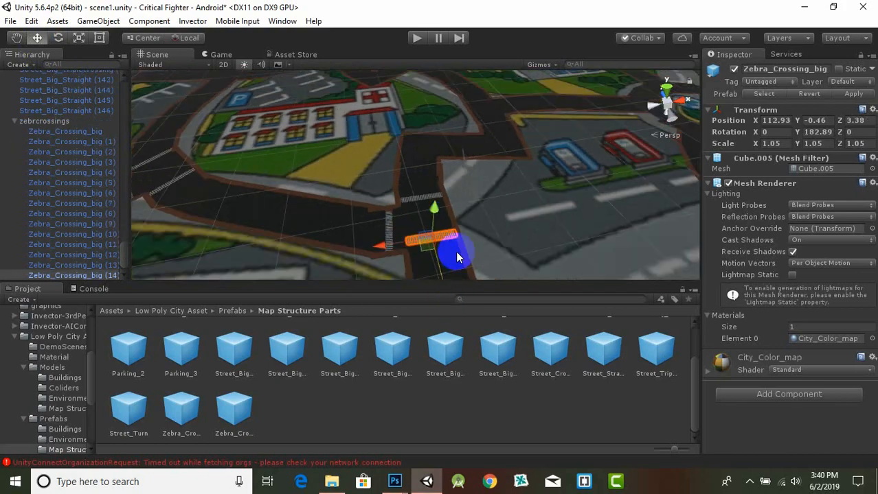
# Duplicate the zebra crossing, rotate it to 194.09 on Y and place it across the road just before the bend by the hospital
pyautogui.moveTo(455, 252); pyautogui.dragTo(430, 200, button='middle')
pyautogui.moveTo(411, 224); pyautogui.dragTo(406, 169)
pyautogui.scroll(-1, 414, 235)
pyautogui.scroll(-2, 414, 235)
pyautogui.hotkey('ctrl', 'd')
pyautogui.moveTo(406, 170); pyautogui.dragTo(409, 221, button='middle')
pyautogui.scroll(4, 409, 221)
pyautogui.moveTo(378, 248); pyautogui.dragTo(395, 248)
pyautogui.click(60, 40)
pyautogui.moveTo(461, 273); pyautogui.dragTo(453, 228, button='middle')
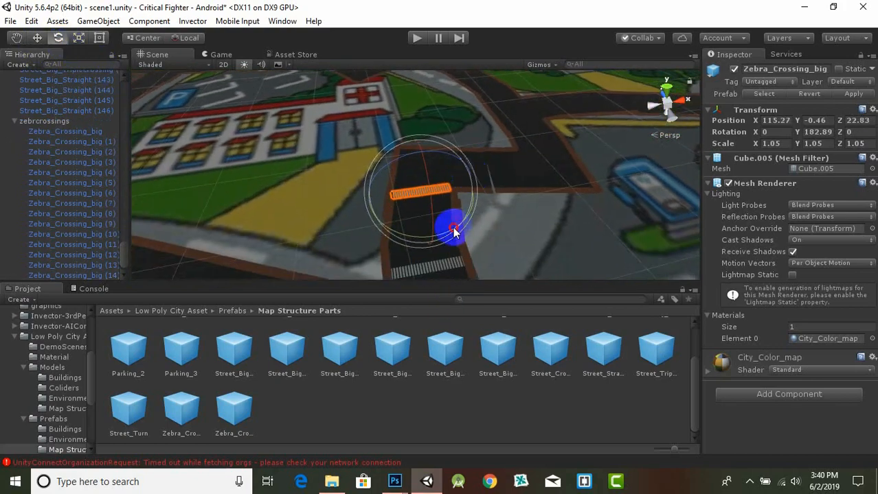
pyautogui.click(37, 40)
pyautogui.scroll(2, 385, 195)
pyautogui.moveTo(376, 195); pyautogui.dragTo(380, 195)
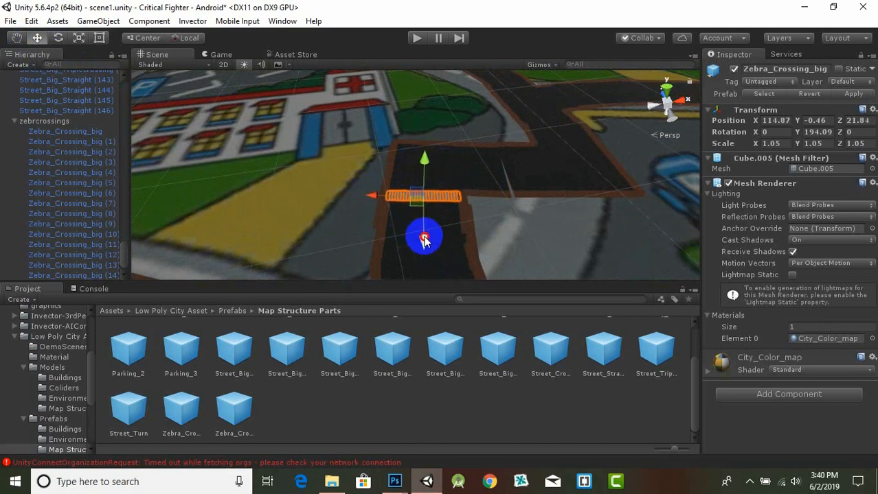
# Duplicate the zebra crossing, rotate it to 285.08 on Y and place it across the adjoining road at the bend
pyautogui.hotkey('ctrl', 'd')
pyautogui.moveTo(423, 237); pyautogui.dragTo(422, 196)
pyautogui.moveTo(372, 164); pyautogui.dragTo(394, 165)
pyautogui.click(61, 39)
pyautogui.scroll(3, 434, 211)
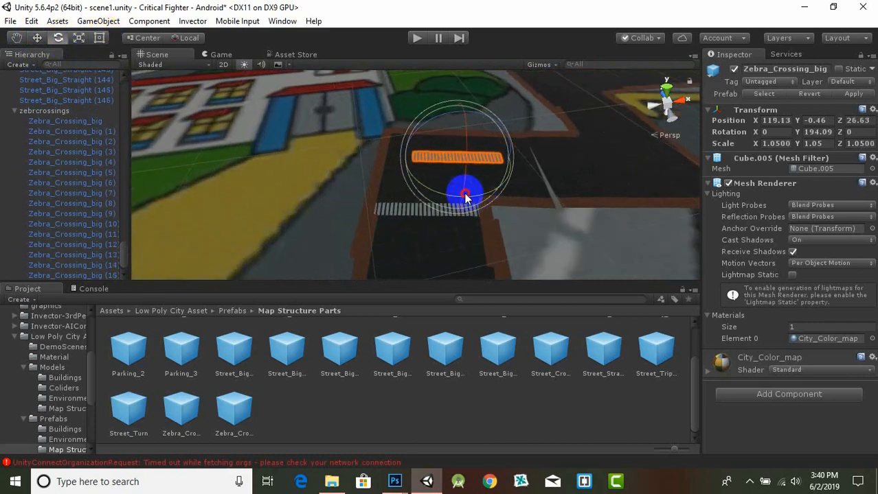
pyautogui.moveTo(466, 195); pyautogui.dragTo(306, 222)
pyautogui.click(37, 37)
pyautogui.moveTo(414, 157); pyautogui.dragTo(453, 158)
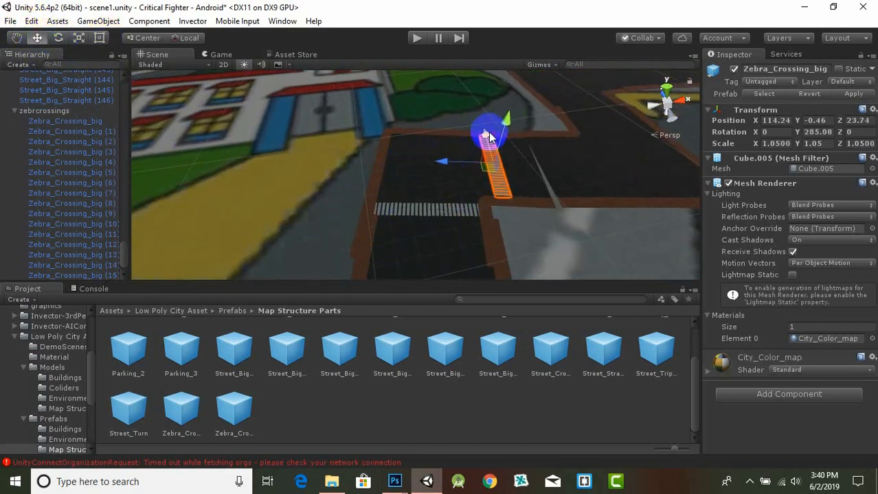
# Select the big street turn piece past the new crossing and realign it with the neighboring road
pyautogui.click(584, 172)
pyautogui.moveTo(511, 203); pyautogui.dragTo(398, 225, button='middle')
pyautogui.moveTo(468, 169); pyautogui.dragTo(443, 169)
pyautogui.moveTo(439, 206); pyautogui.dragTo(379, 236, button='middle')
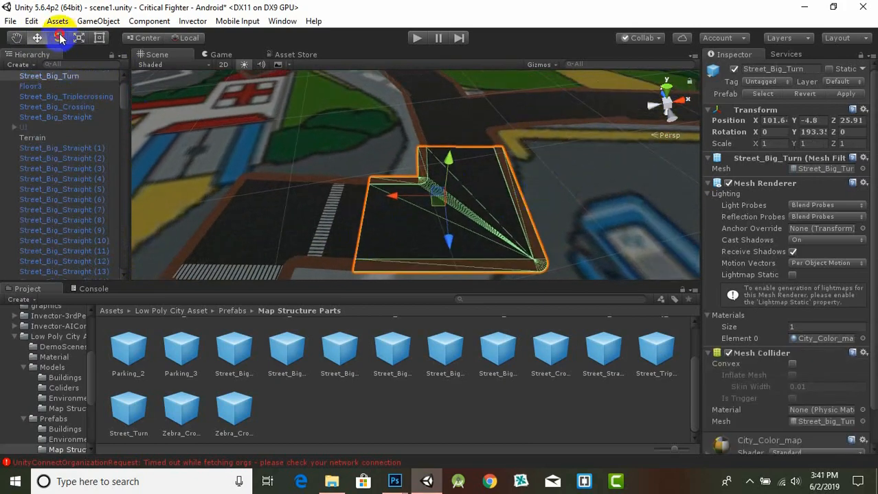
pyautogui.click(61, 39)
pyautogui.moveTo(420, 240); pyautogui.dragTo(440, 248)
pyautogui.click(564, 199)
# Duplicate the zebra crossing at the bend, rotate it to 368.46 on Y and place it at the junction by the gas station's yellow curb
pyautogui.click(335, 219)
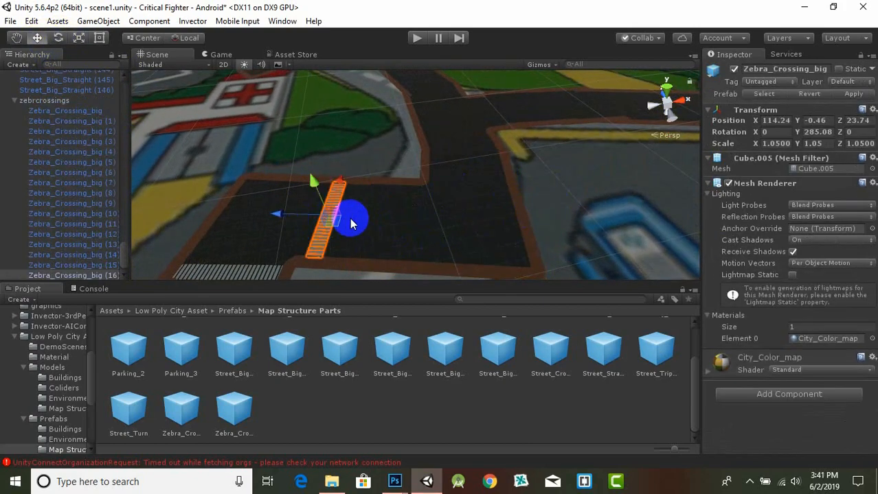
pyautogui.scroll(-2, 351, 218)
pyautogui.hotkey('ctrl', 'd')
pyautogui.moveTo(294, 208); pyautogui.dragTo(473, 101)
pyautogui.moveTo(448, 121); pyautogui.dragTo(436, 188, button='middle')
pyautogui.keyDown('alt'); pyautogui.moveTo(481, 206); pyautogui.dragTo(412, 226); pyautogui.keyUp('alt')
pyautogui.moveTo(515, 210); pyautogui.dragTo(611, 188)
pyautogui.moveTo(611, 188); pyautogui.dragTo(505, 140, button='middle')
pyautogui.press('e')
pyautogui.moveTo(447, 193); pyautogui.dragTo(331, 216)
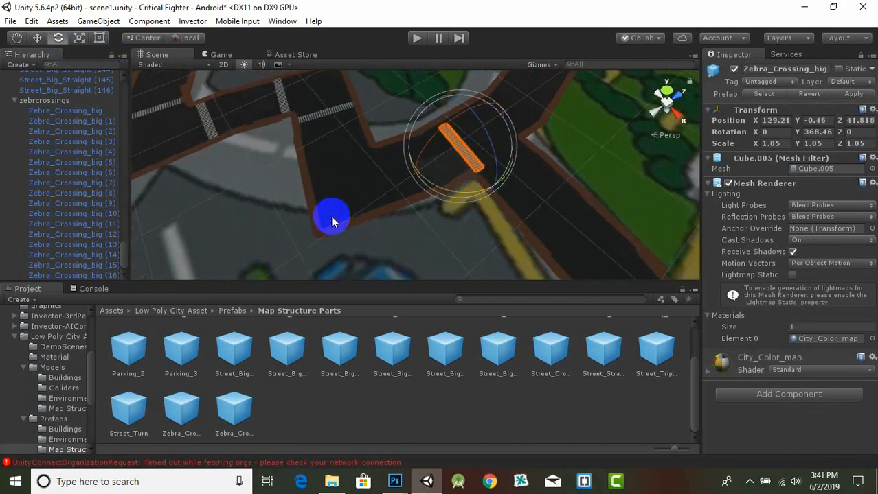
pyautogui.press('w')
pyautogui.moveTo(473, 186); pyautogui.dragTo(475, 188)
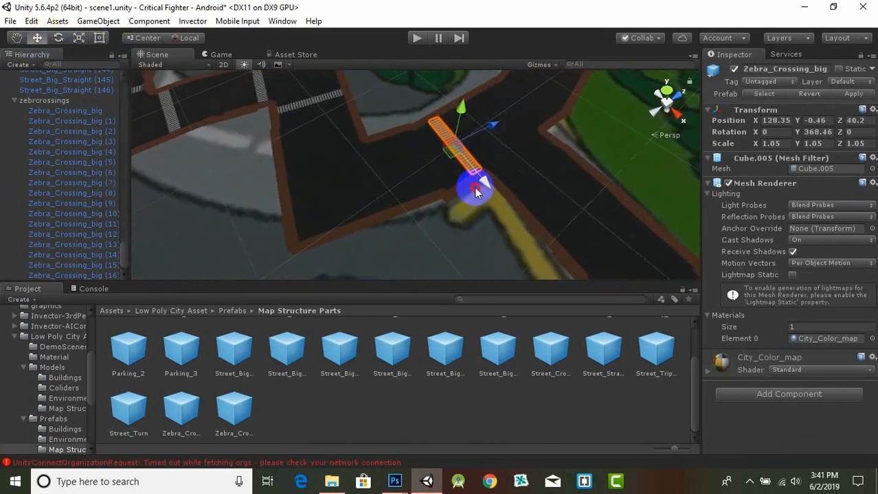
# Duplicate the zebra crossing, rotate it and place it across the road running along the gas station's yellow curb
pyautogui.moveTo(493, 128); pyautogui.dragTo(551, 109)
pyautogui.hotkey('ctrl', 'd')
pyautogui.click(60, 39)
pyautogui.moveTo(468, 157); pyautogui.dragTo(382, 189)
pyautogui.click(38, 39)
pyautogui.moveTo(555, 153); pyautogui.dragTo(563, 161)
# Duplicate the zebra crossing, rotate it to 545.42 on Y and center it across the junction's third road
pyautogui.moveTo(493, 162); pyautogui.dragTo(542, 198)
pyautogui.click(58, 38)
pyautogui.moveTo(496, 163); pyautogui.dragTo(339, 213)
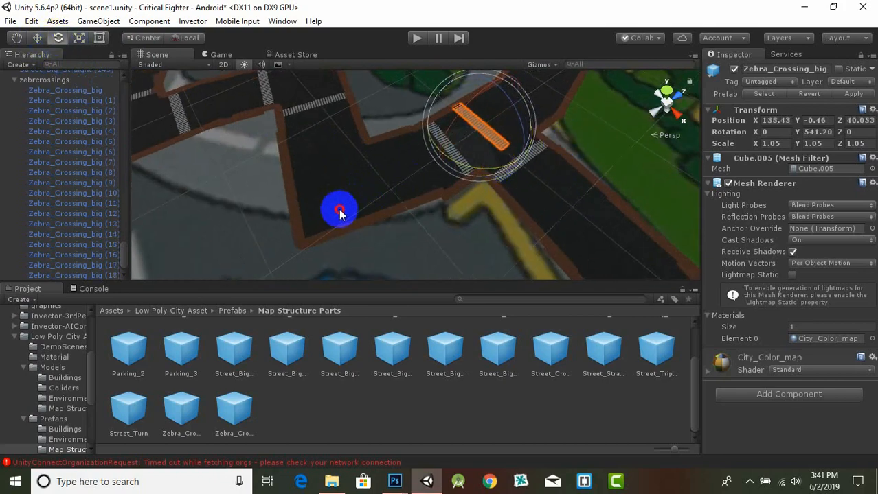
pyautogui.click(37, 39)
pyautogui.moveTo(437, 147); pyautogui.dragTo(474, 127)
pyautogui.moveTo(513, 139); pyautogui.dragTo(457, 218, button='middle')
pyautogui.scroll(3, 457, 217)
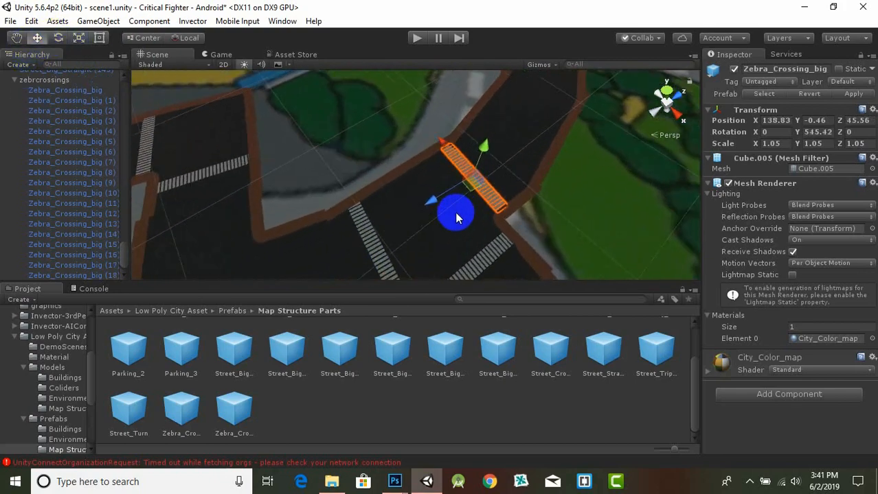
pyautogui.moveTo(433, 203); pyautogui.dragTo(434, 202)
# Duplicate the zebra crossing and move the copy to the roundabout entrance beside the gas station
pyautogui.scroll(-3, 437, 209)
pyautogui.moveTo(439, 213); pyautogui.dragTo(372, 156, button='middle')
pyautogui.scroll(-4, 373, 157)
pyautogui.hotkey('ctrl', 'd')
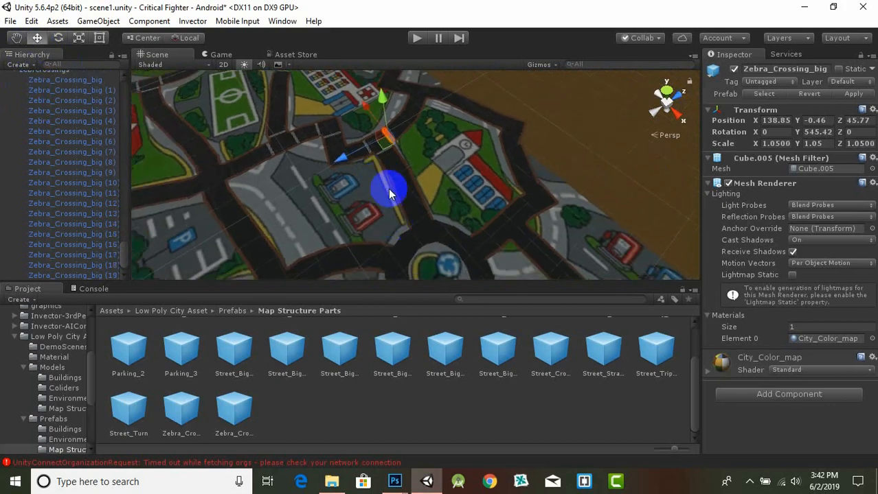
pyautogui.moveTo(360, 103); pyautogui.dragTo(404, 185)
pyautogui.scroll(3, 433, 239)
pyautogui.moveTo(434, 240); pyautogui.dragTo(487, 176, button='middle')
pyautogui.moveTo(488, 178); pyautogui.dragTo(457, 192)
pyautogui.scroll(4, 527, 181)
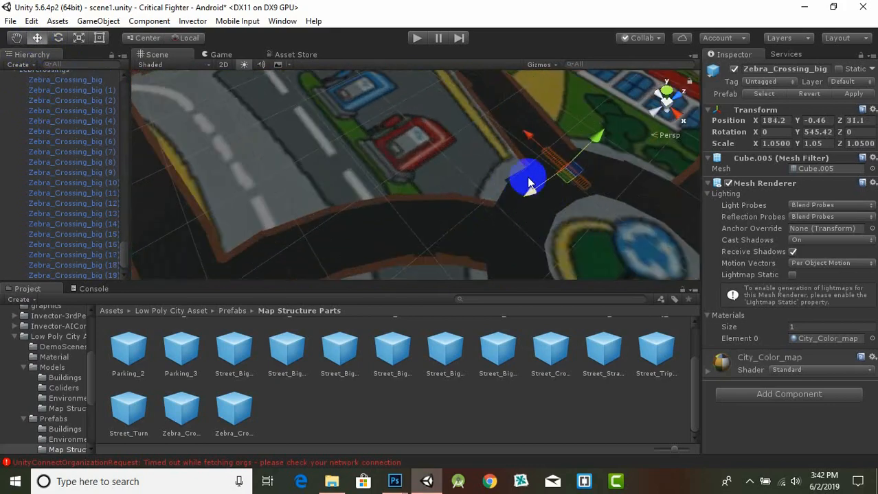
pyautogui.moveTo(528, 181); pyautogui.dragTo(450, 196, button='middle')
pyautogui.moveTo(480, 158); pyautogui.dragTo(479, 156)
# Rotate the copied crossing to 463.79 on Y, center it across the roundabout's entry road and lower it to 0.07 on Y
pyautogui.click(61, 39)
pyautogui.moveTo(493, 233); pyautogui.dragTo(618, 195)
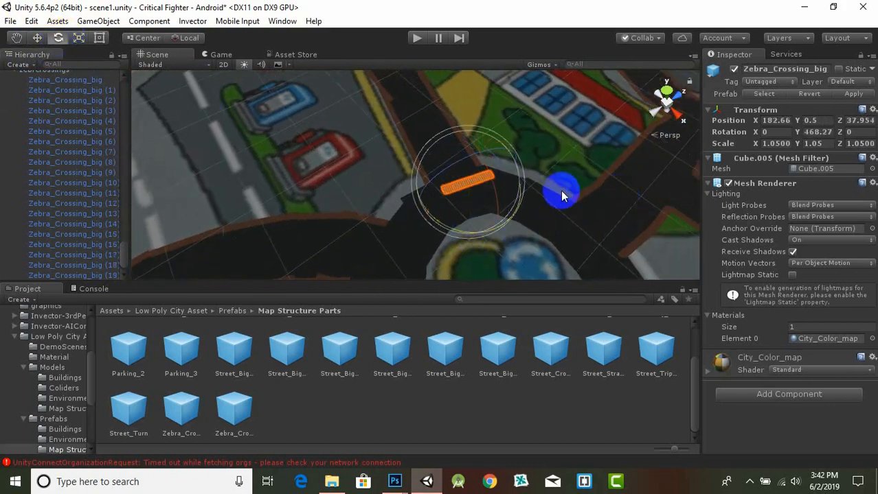
pyautogui.click(42, 38)
pyautogui.moveTo(489, 220); pyautogui.dragTo(477, 199)
pyautogui.moveTo(412, 177); pyautogui.dragTo(400, 180)
pyautogui.press('e')
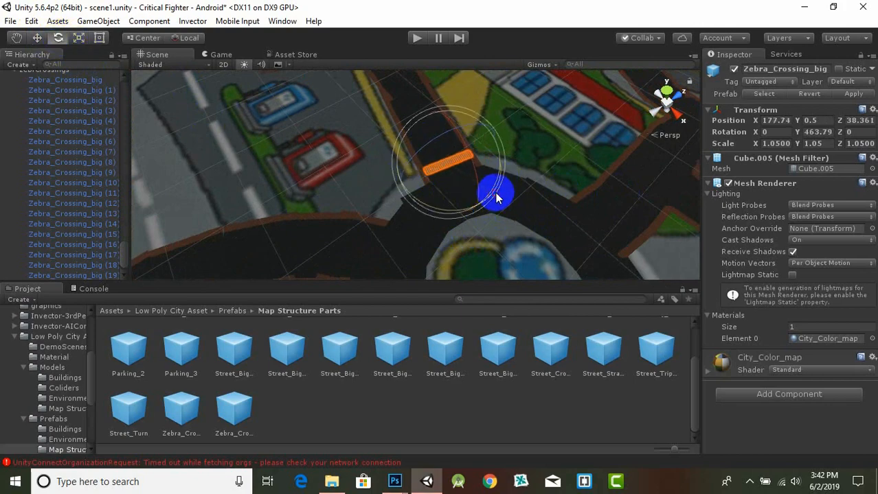
pyautogui.click(37, 38)
pyautogui.scroll(6, 464, 215)
pyautogui.moveTo(466, 160); pyautogui.dragTo(457, 163)
pyautogui.moveTo(524, 103); pyautogui.dragTo(519, 108)
# Duplicate the zebra crossing, rotate it to 404.43 on Y and place it across the roundabout's road below the gas station
pyautogui.scroll(-5, 506, 189)
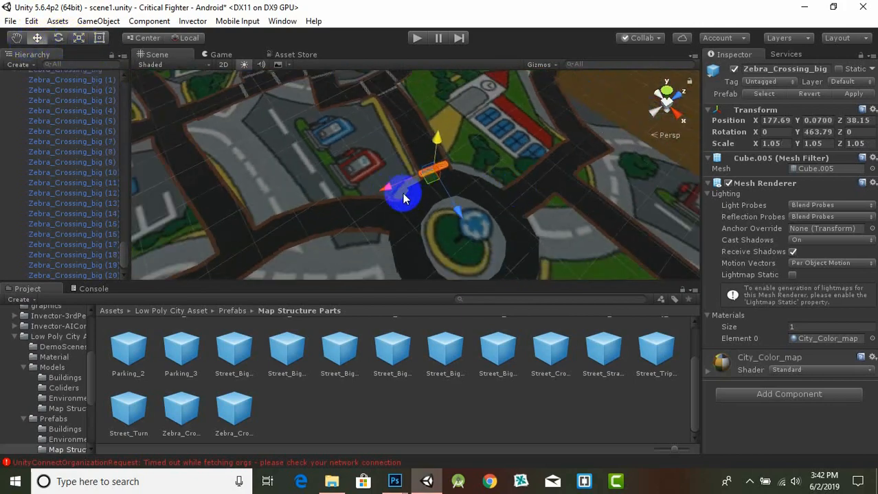
pyautogui.moveTo(403, 198); pyautogui.dragTo(492, 204)
pyautogui.click(61, 37)
pyautogui.scroll(1, 400, 269)
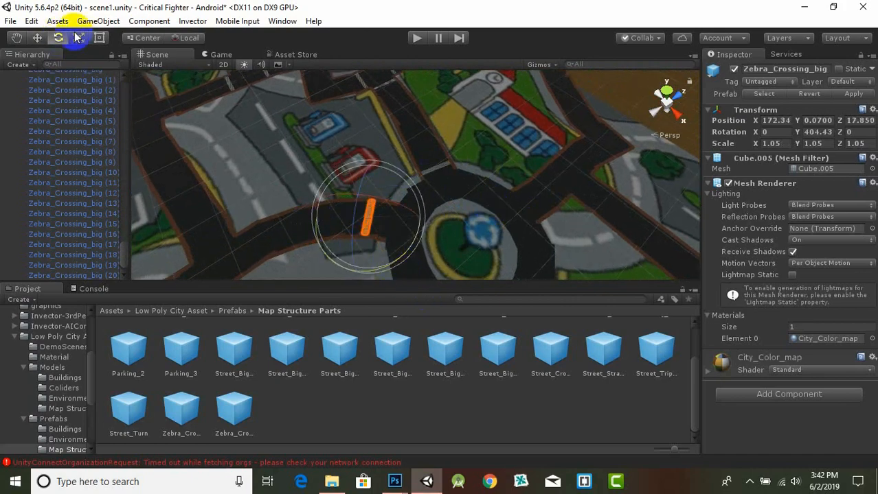
pyautogui.click(36, 37)
pyautogui.scroll(3, 417, 259)
# Duplicate the zebra crossing to the roundabout exit on the far side, rotate it to 370.87 on Y and lay it across the road
pyautogui.moveTo(396, 240); pyautogui.dragTo(622, 264)
pyautogui.hotkey('ctrl', 'd')
pyautogui.moveTo(622, 268); pyautogui.dragTo(530, 211, button='middle')
pyautogui.moveTo(505, 195); pyautogui.dragTo(542, 202)
pyautogui.moveTo(511, 238); pyautogui.dragTo(502, 195)
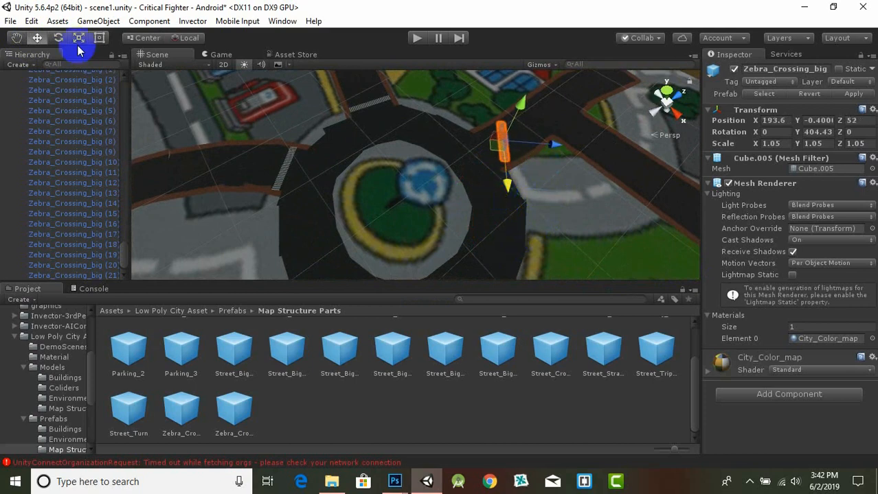
pyautogui.click(59, 38)
pyautogui.moveTo(552, 165); pyautogui.dragTo(593, 157)
pyautogui.click(37, 37)
pyautogui.moveTo(543, 123); pyautogui.dragTo(588, 116)
pyautogui.press('e')
pyautogui.click(511, 197)
pyautogui.click(37, 37)
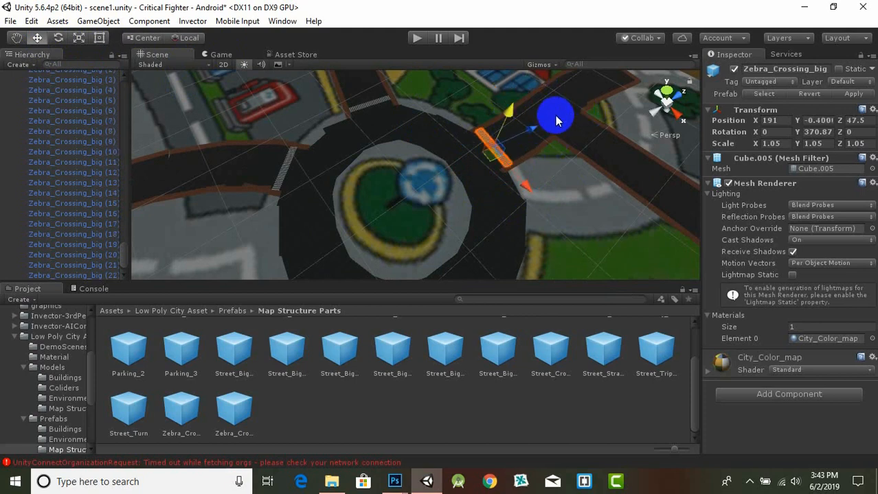
# Duplicate the zebra crossing, rotate it to 449.58 on Y and place it across the side road branching off beyond the roundabout exit
pyautogui.click(59, 37)
pyautogui.moveTo(548, 149); pyautogui.dragTo(424, 165)
pyautogui.press('w')
pyautogui.moveTo(613, 141); pyautogui.dragTo(622, 147)
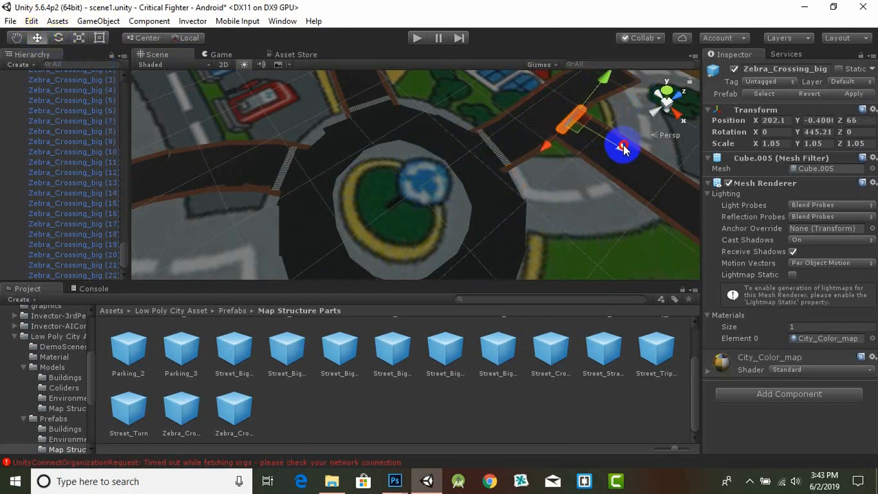
pyautogui.press('e')
pyautogui.moveTo(577, 173); pyautogui.dragTo(629, 167)
pyautogui.click(36, 38)
pyautogui.moveTo(604, 154); pyautogui.dragTo(471, 206, button='middle')
pyautogui.scroll(4, 453, 198)
pyautogui.moveTo(471, 158); pyautogui.dragTo(475, 167)
pyautogui.scroll(-5, 493, 204)
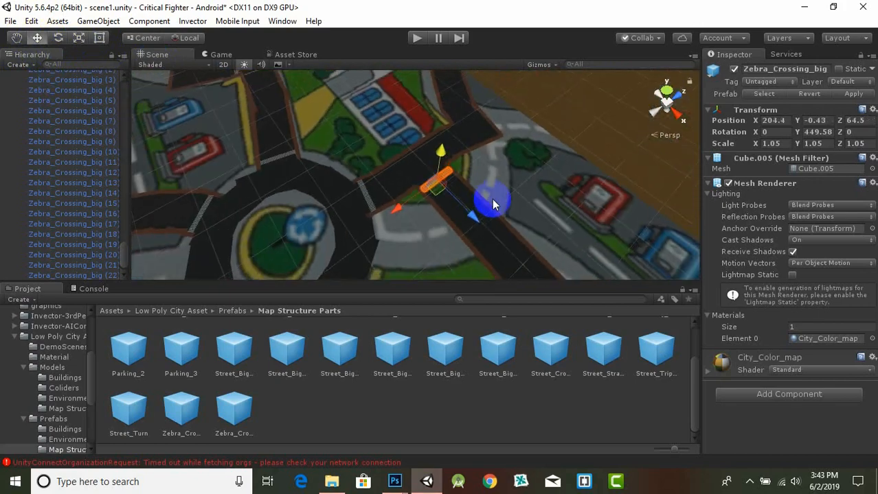
# Deselect the zebra crossing and save the scene
pyautogui.scroll(-10, 493, 203)
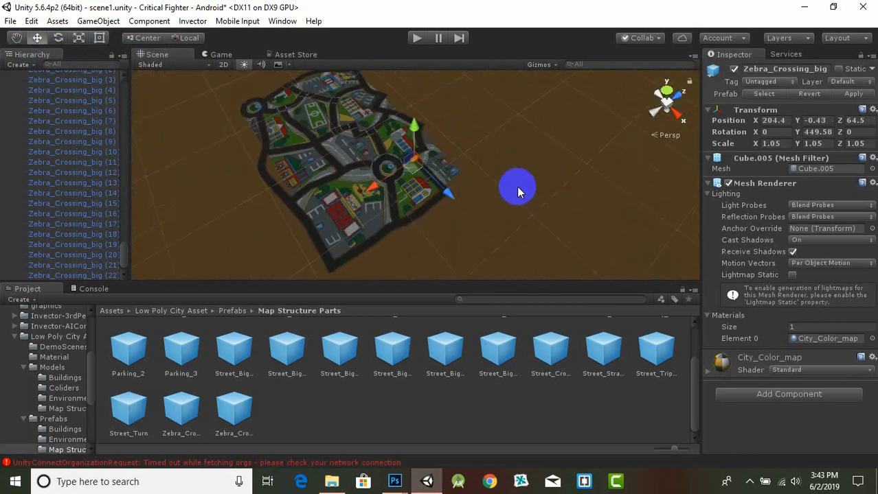
pyautogui.moveTo(517, 187); pyautogui.dragTo(562, 196, button='middle')
pyautogui.scroll(5, 454, 208)
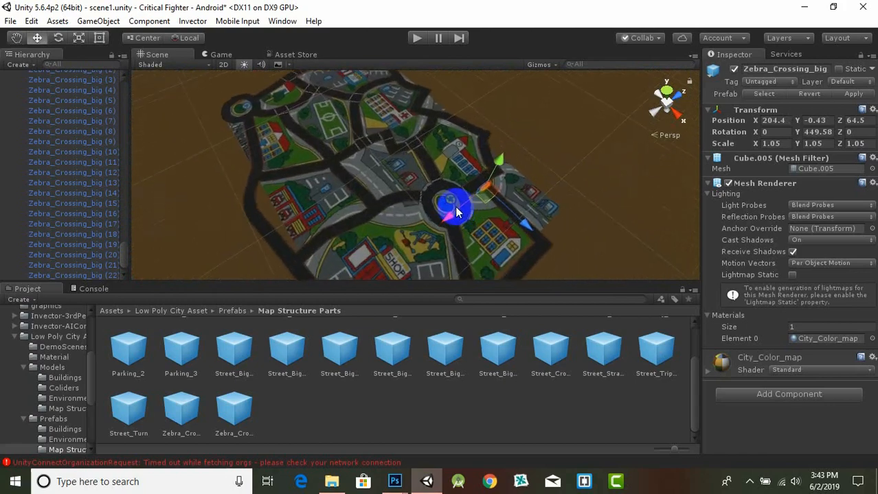
pyautogui.click(615, 156)
pyautogui.hotkey('ctrl', 's')
# Select the terrain and set its width to 300 and its length to 200 in the resolution settings
pyautogui.scroll(-3, 539, 199)
pyautogui.scroll(-3, 540, 196)
pyautogui.scroll(4, 393, 126)
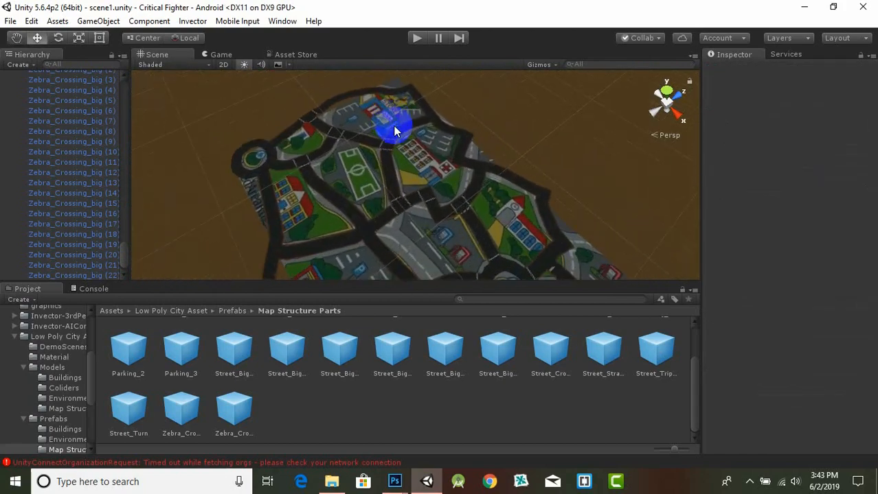
pyautogui.scroll(3, 246, 144)
pyautogui.scroll(-4, 246, 145)
pyautogui.click(388, 211)
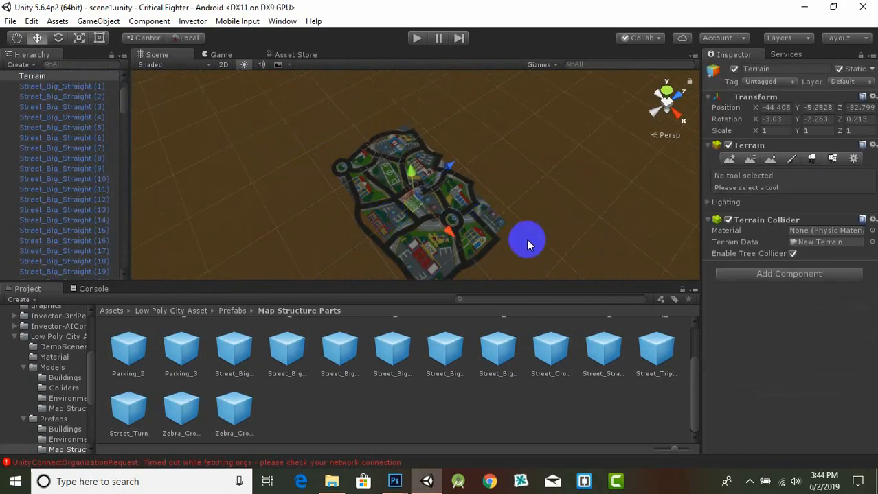
pyautogui.click(853, 158)
pyautogui.scroll(-5, 795, 320)
pyautogui.click(753, 371)
pyautogui.write('3')
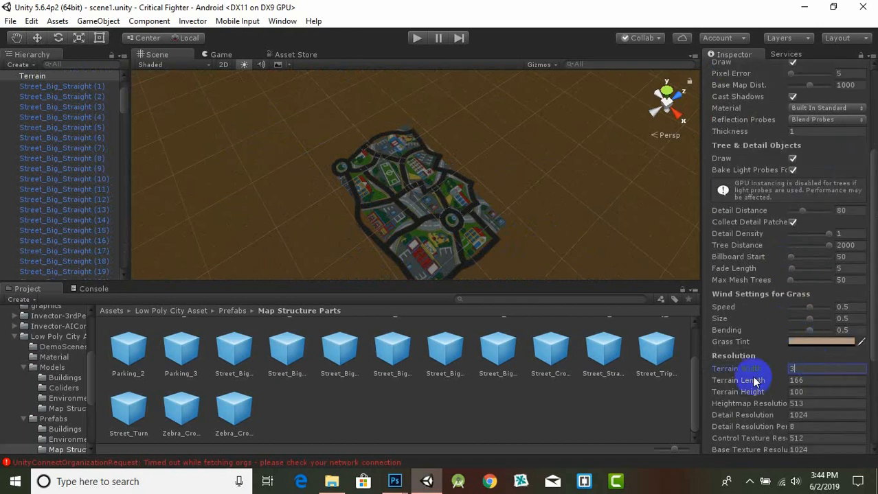
pyautogui.write('00')
pyautogui.click(754, 380)
pyautogui.press('Return')
# Duplicate the terrain and delete the copy
pyautogui.moveTo(377, 192); pyautogui.dragTo(354, 162, button='middle')
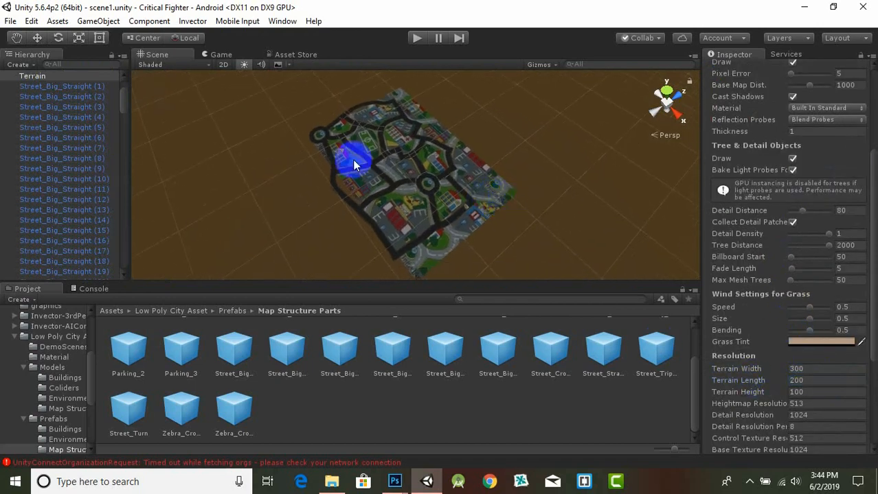
pyautogui.click(41, 39)
pyautogui.moveTo(436, 193)
pyautogui.mouseDown()
pyautogui.moveTo(426, 187)
pyautogui.moveTo(473, 230)
pyautogui.moveTo(423, 198)
pyautogui.mouseUp()
pyautogui.hotkey('ctrl', 'd')
pyautogui.scroll(-3, 87, 270)
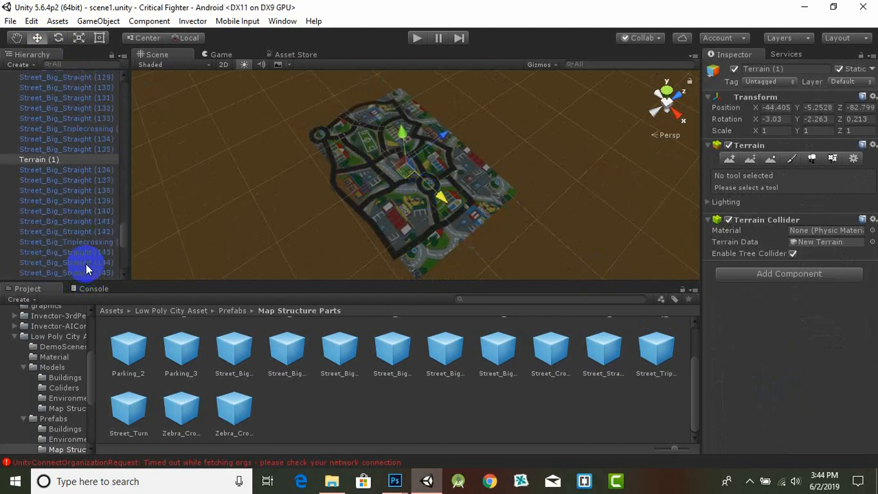
pyautogui.press('Delete')
# Select the terrain again and move it under the streets to about X -59.9, Y -6.1, Z -97.6
pyautogui.scroll(-5, 83, 213)
pyautogui.click(435, 259)
pyautogui.scroll(3, 437, 199)
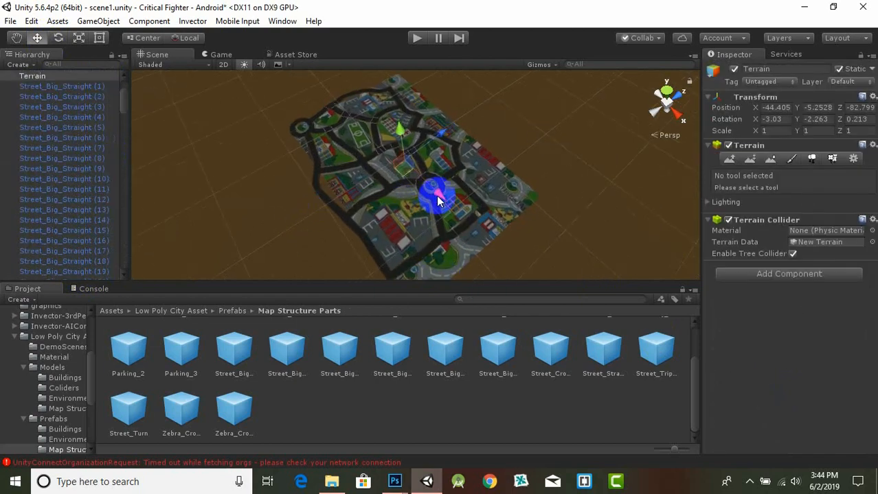
pyautogui.moveTo(438, 195); pyautogui.dragTo(430, 136)
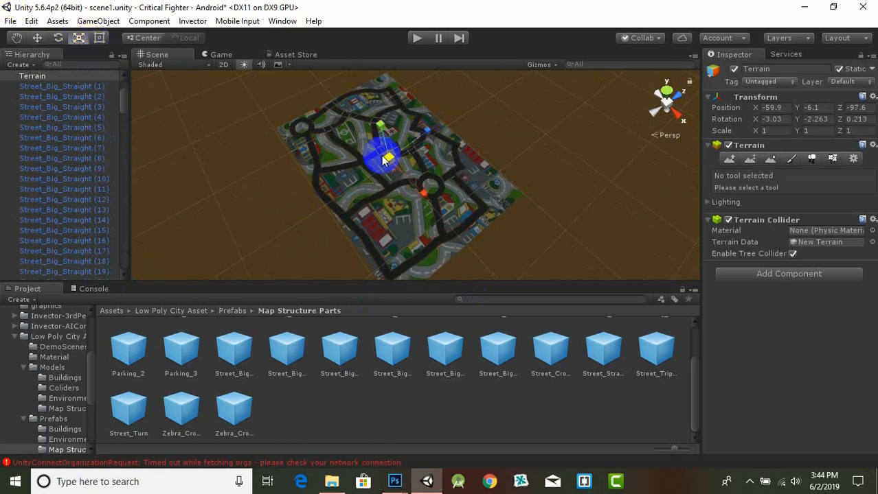
pyautogui.moveTo(385, 159); pyautogui.dragTo(392, 147)
# Set the terrain's width to 400 and its length to 300 in the resolution settings
pyautogui.click(853, 158)
pyautogui.scroll(-5, 826, 337)
pyautogui.click(789, 293)
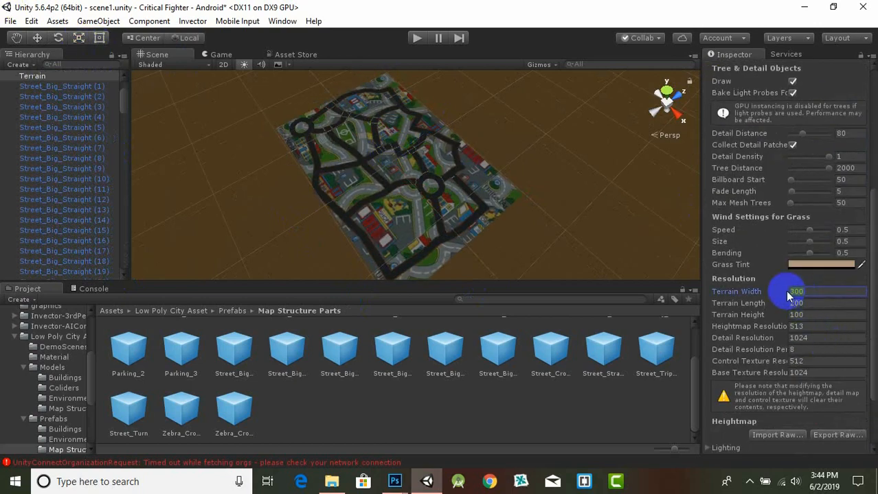
pyautogui.moveTo(807, 304); pyautogui.dragTo(772, 304)
pyautogui.write('300')
pyautogui.press('Return')
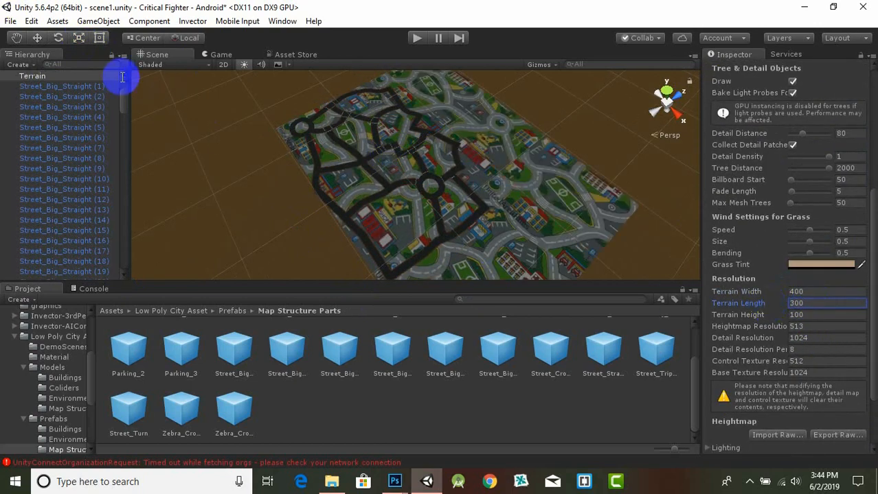
# Move the terrain beneath the streets to about X -110.9, Y -8.5, Z -140.3
pyautogui.click(37, 38)
pyautogui.moveTo(471, 209); pyautogui.dragTo(443, 186)
pyautogui.moveTo(456, 122); pyautogui.dragTo(428, 120)
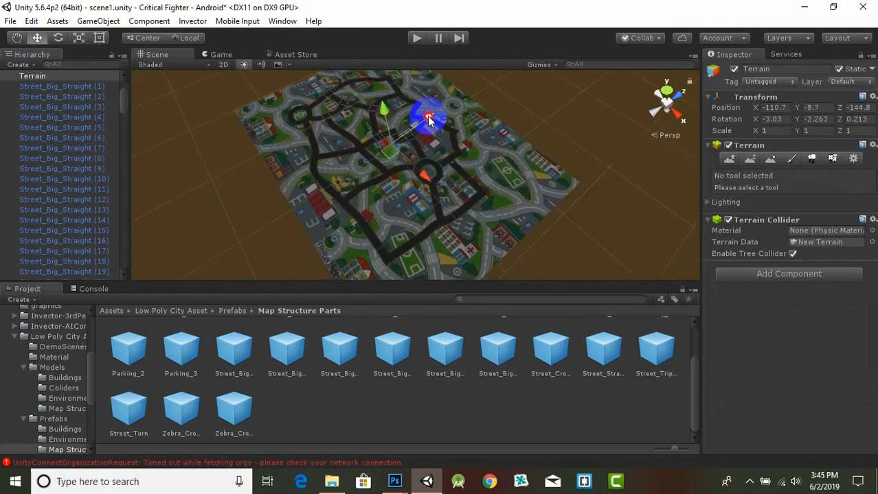
pyautogui.scroll(5, 362, 180)
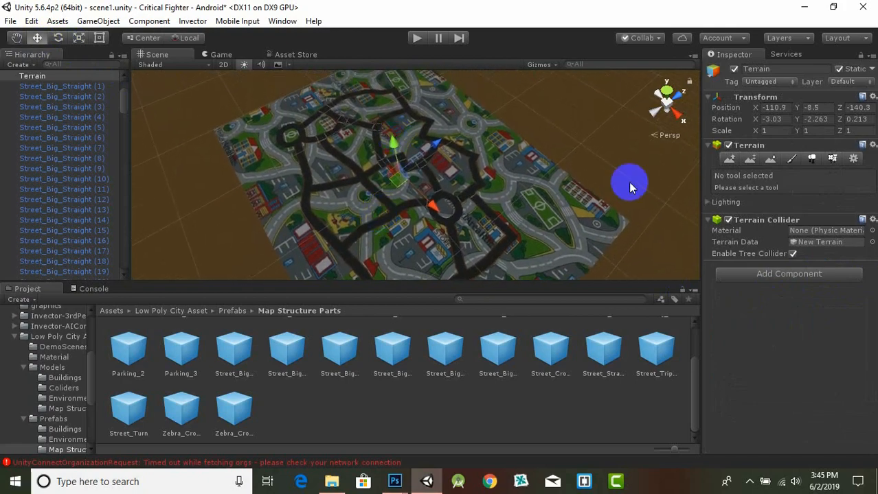
# Reduce the terrain's width to 370 and its length to 270 in the resolution settings
pyautogui.click(849, 158)
pyautogui.scroll(-5, 807, 313)
pyautogui.click(794, 304)
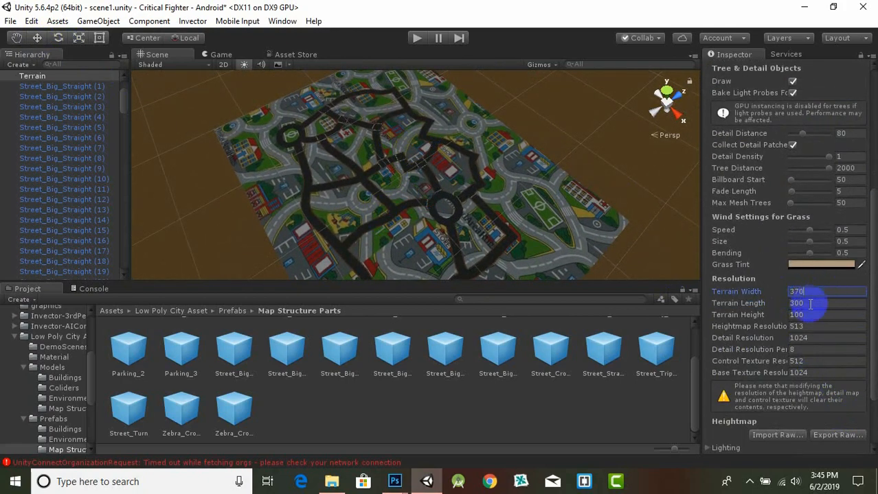
pyautogui.click(810, 304)
pyautogui.write('270')
pyautogui.press('Return')
# Shift the terrain beneath the streets to about X -109.5, Y -8.1, Z -131.3
pyautogui.scroll(-5, 597, 247)
pyautogui.press('w')
pyautogui.moveTo(460, 169); pyautogui.dragTo(426, 145, button='middle')
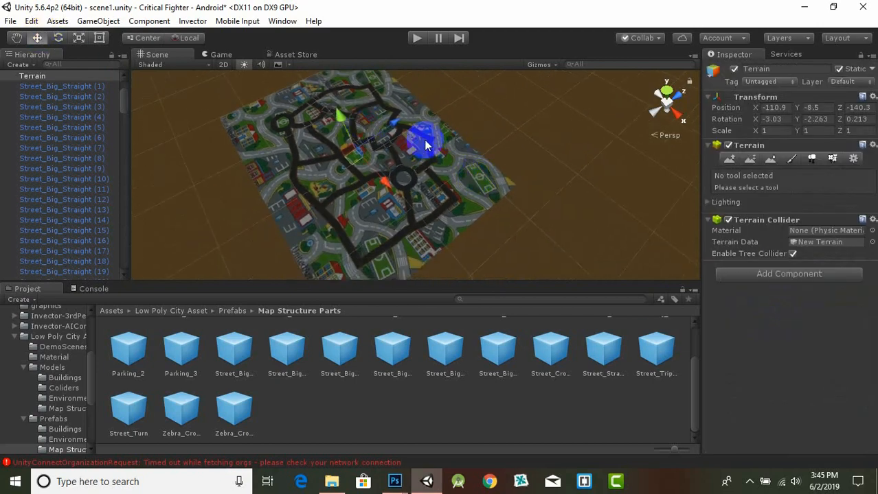
pyautogui.moveTo(425, 145); pyautogui.dragTo(404, 125)
pyautogui.scroll(2, 370, 186)
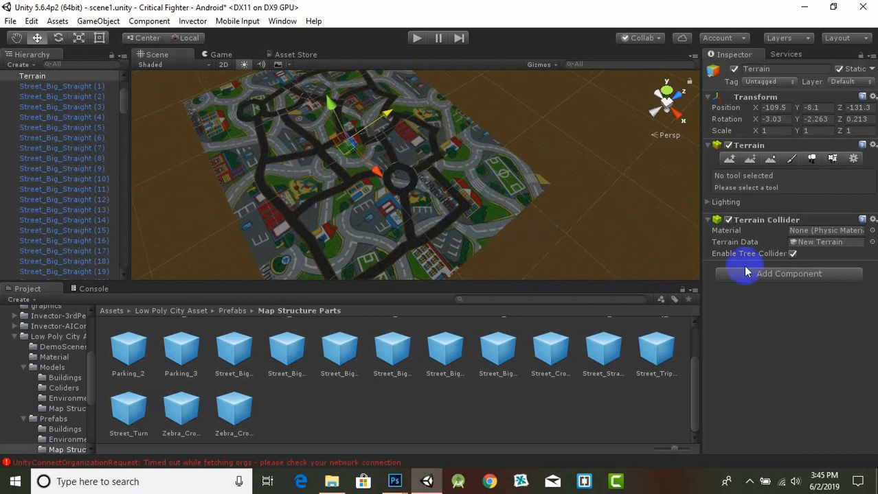
# Replace the terrain's city map paint texture with the Sand_Desert texture and save the scene
pyautogui.click(791, 158)
pyautogui.click(823, 343)
pyautogui.click(779, 345)
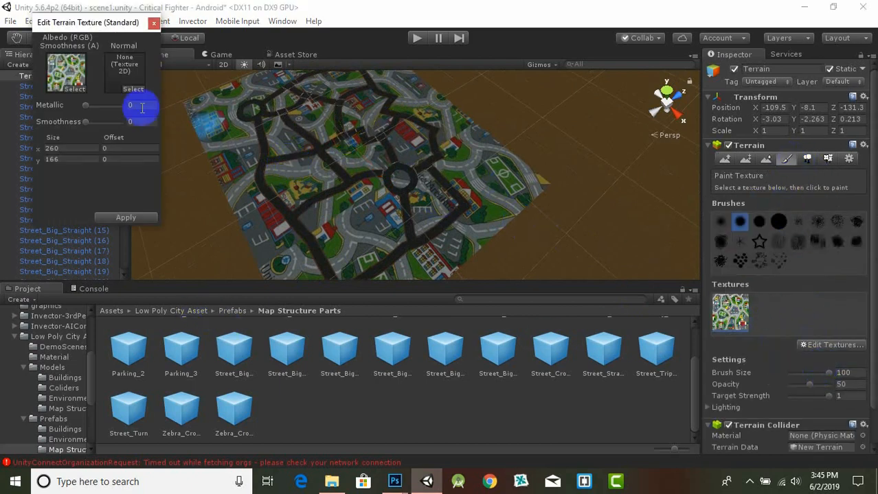
pyautogui.click(137, 108)
pyautogui.click(66, 143)
pyautogui.click(88, 141)
pyautogui.scroll(-10, 83, 157)
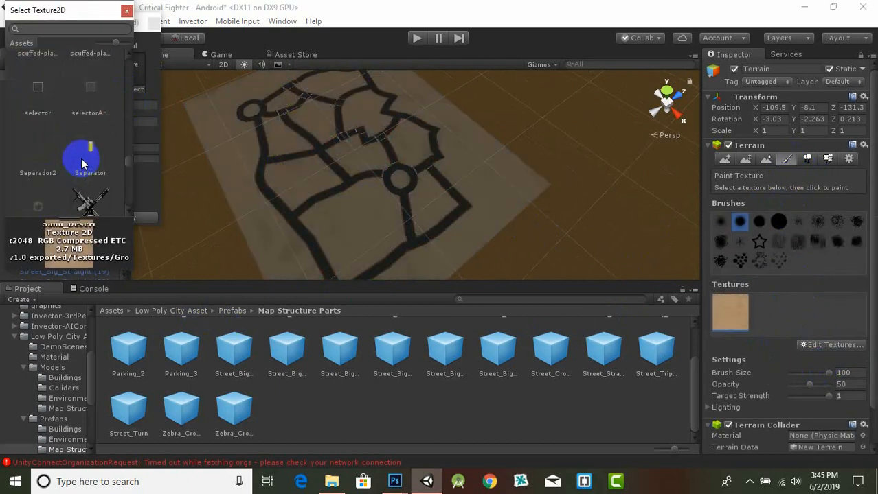
pyautogui.moveTo(131, 189); pyautogui.dragTo(108, 202)
pyautogui.click(127, 11)
pyautogui.click(154, 23)
pyautogui.scroll(5, 507, 244)
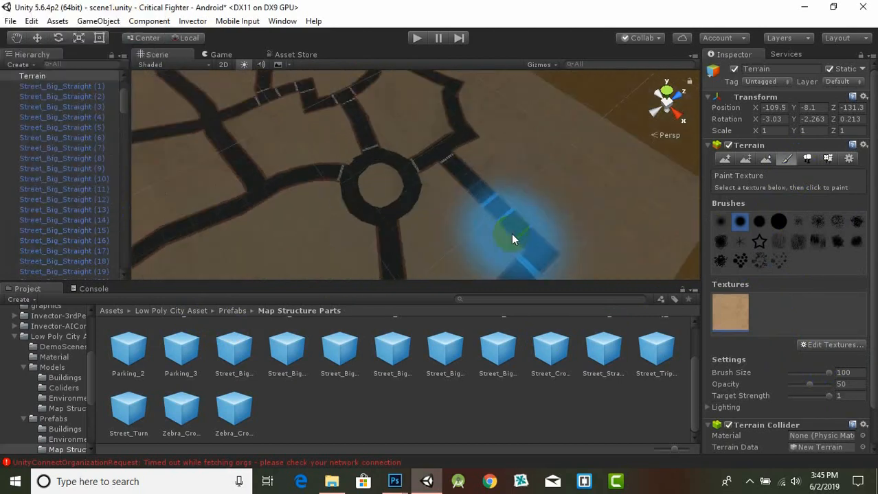
pyautogui.scroll(-6, 511, 235)
pyautogui.scroll(-5, 507, 242)
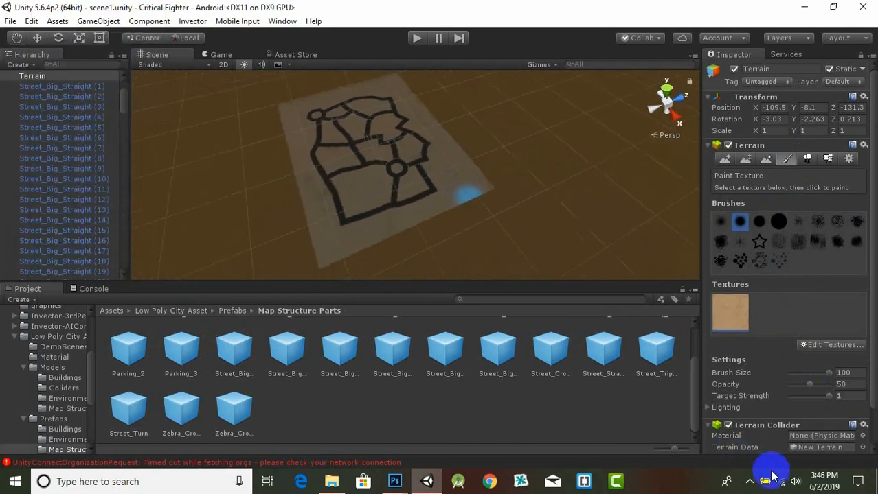
pyautogui.click(749, 482)
pyautogui.scroll(5, 417, 222)
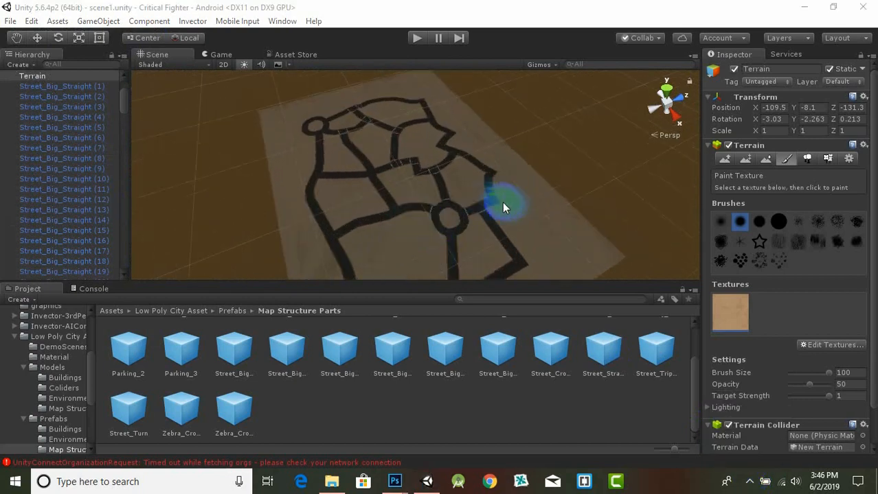
pyautogui.moveTo(475, 199); pyautogui.dragTo(475, 191, button='middle')
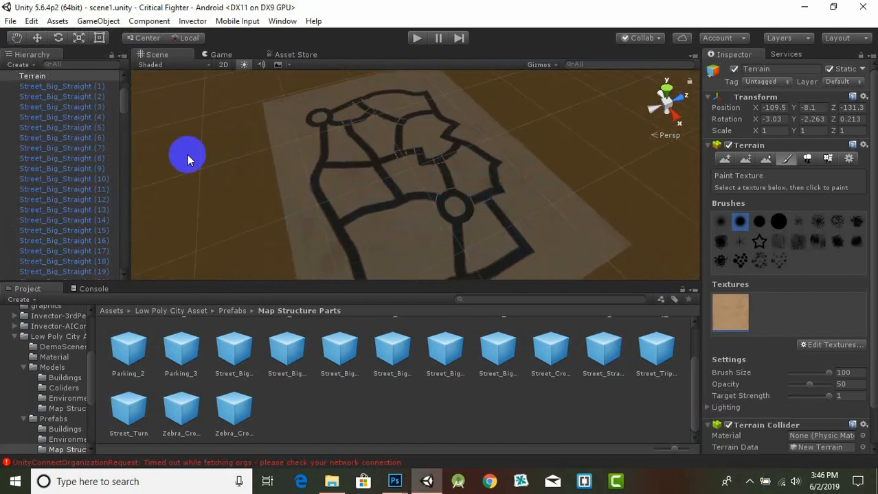
# Create an empty game object in the scene and rename it as road
pyautogui.moveTo(124, 100); pyautogui.dragTo(146, 93)
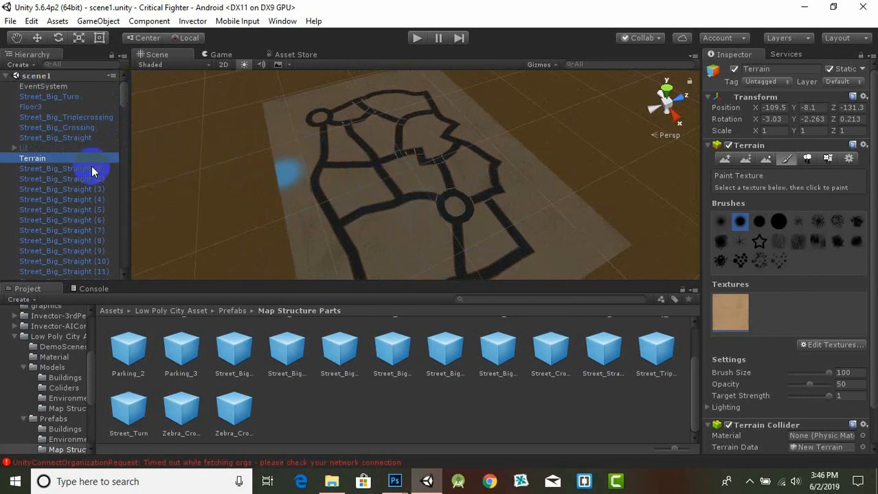
pyautogui.click(20, 65)
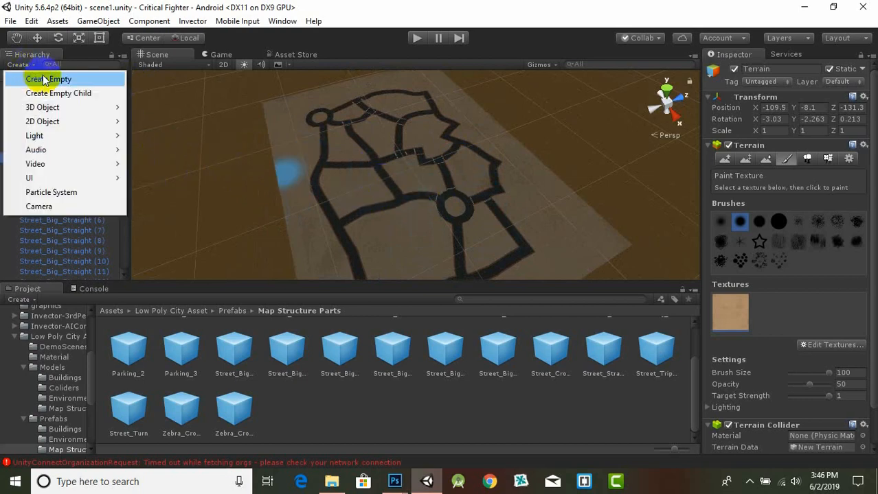
pyautogui.click(45, 80)
pyautogui.rightClick(71, 273)
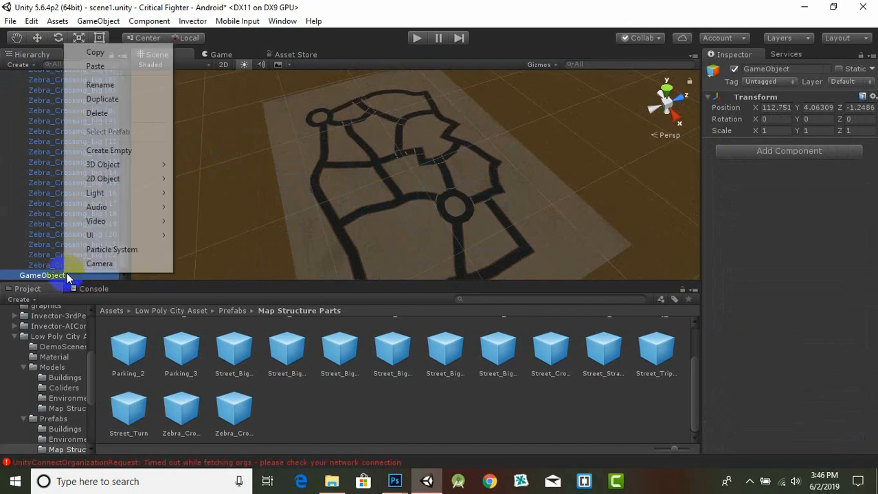
pyautogui.click(100, 86)
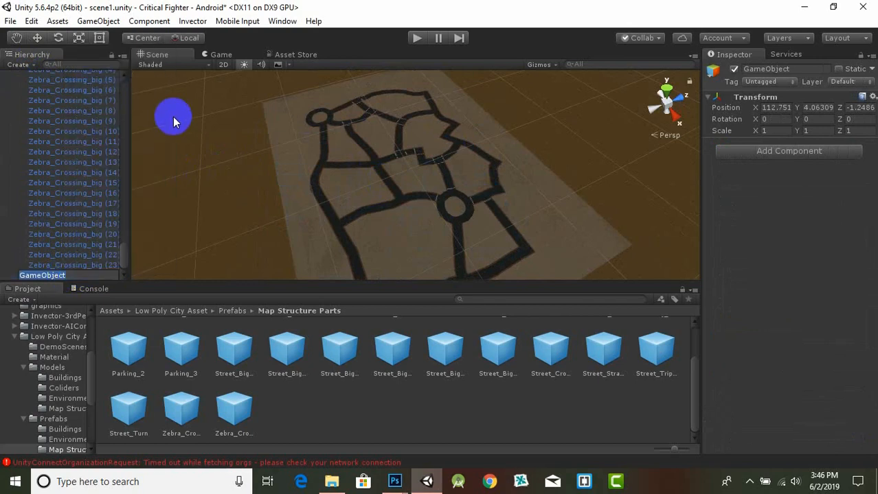
pyautogui.press('Return')
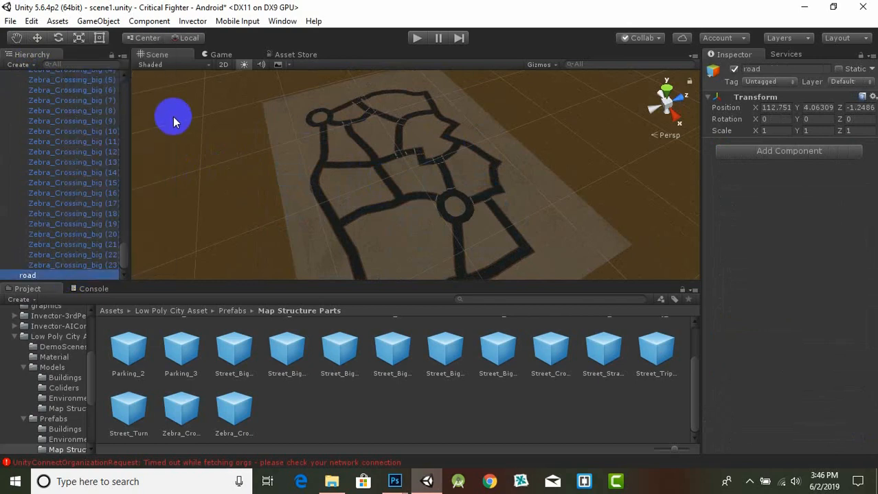
# Select the zebrcrossings group in the scene hierarchy and collapse its list of crossings
pyautogui.click(98, 265)
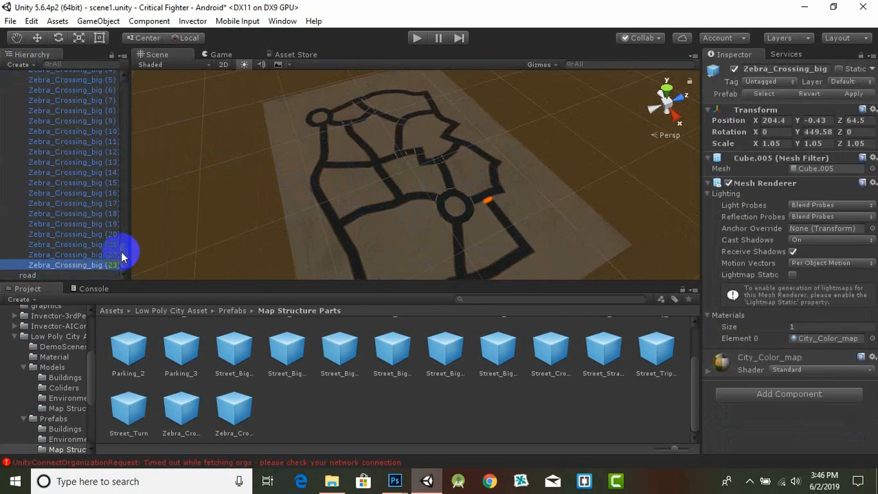
pyautogui.scroll(6, 125, 233)
pyautogui.click(27, 210)
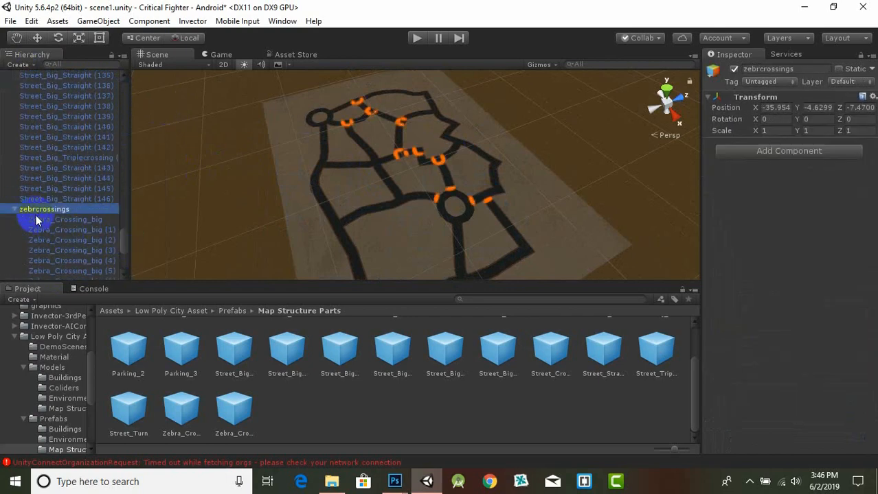
pyautogui.click(15, 210)
# Parent all street pieces, floor pieces and the zebrcrossings group under the road object, leaving out Terrain, UI and EventSystem, and collapse it
pyautogui.scroll(10, 69, 215)
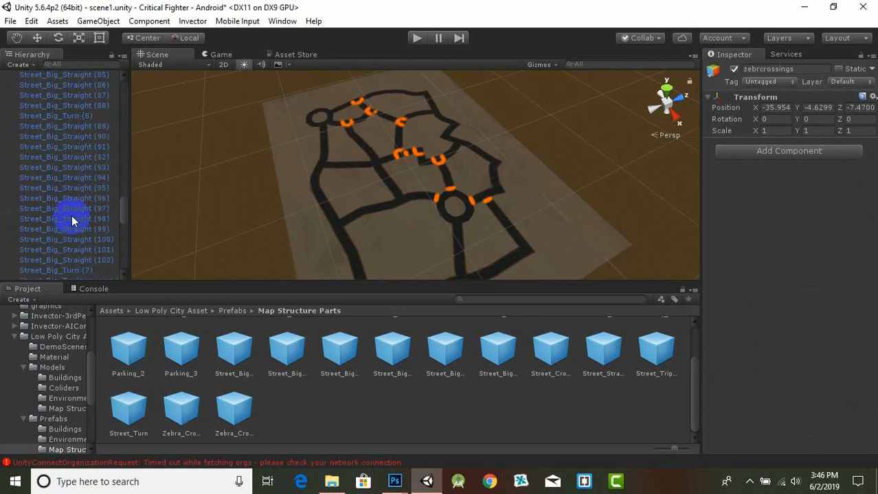
pyautogui.scroll(20, 96, 214)
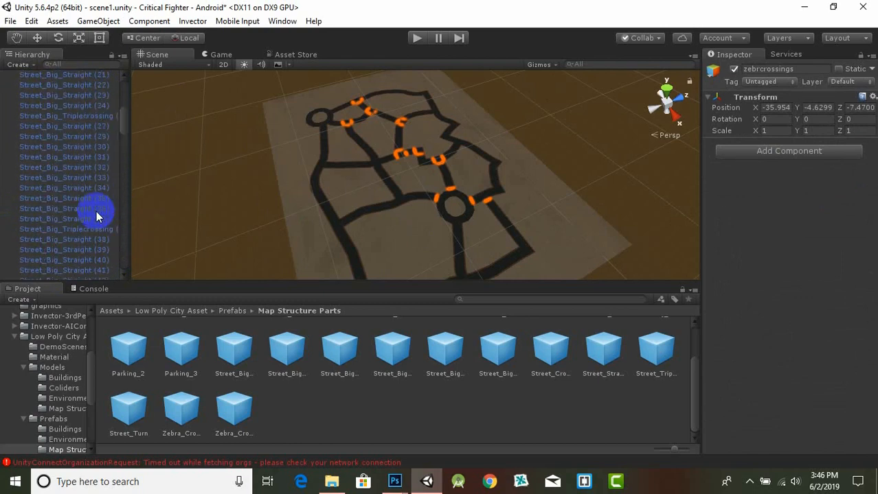
pyautogui.keyDown('shift'); pyautogui.click(60, 140); pyautogui.keyUp('shift')
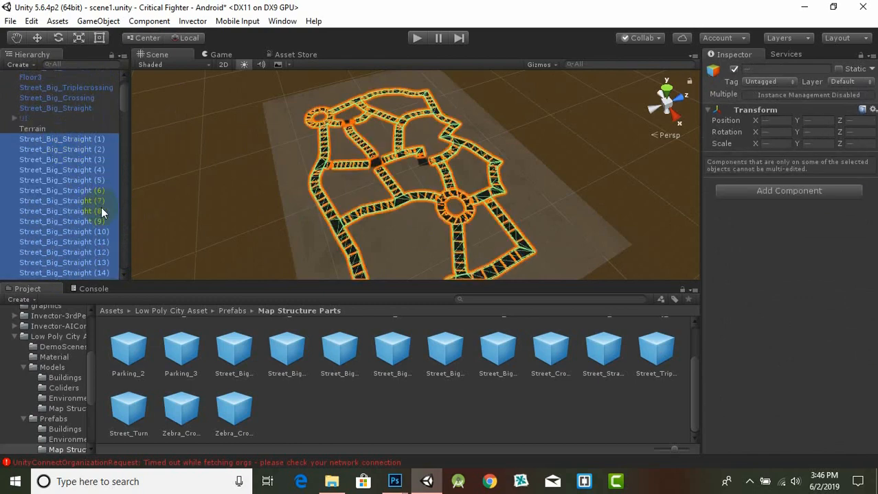
pyautogui.keyDown('ctrl'); pyautogui.click(58, 108); pyautogui.keyUp('ctrl')
pyautogui.keyDown('ctrl'); pyautogui.click(59, 98); pyautogui.keyUp('ctrl')
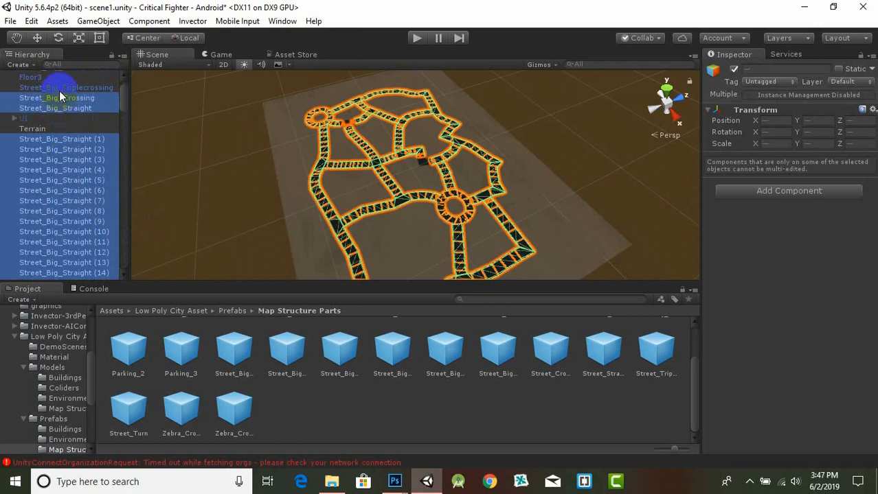
pyautogui.keyDown('ctrl'); pyautogui.click(55, 88); pyautogui.keyUp('ctrl')
pyautogui.keyDown('ctrl'); pyautogui.click(34, 78); pyautogui.keyUp('ctrl')
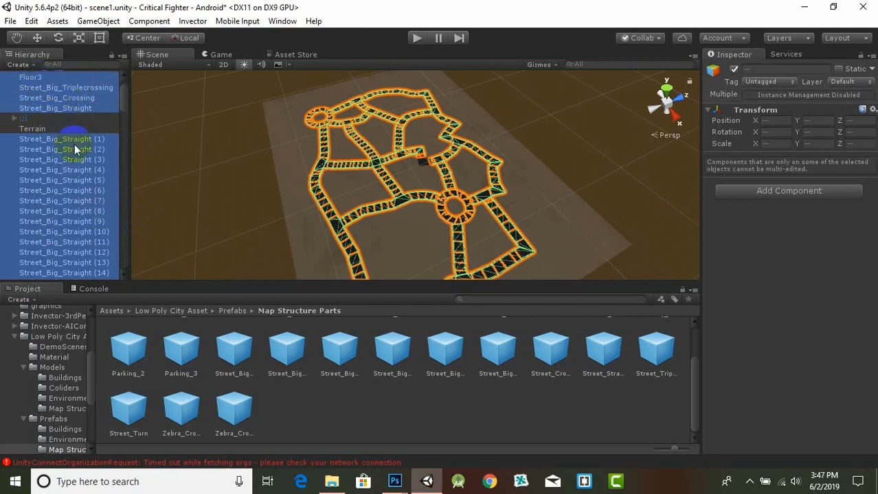
pyautogui.scroll(3, 75, 149)
pyautogui.keyDown('ctrl'); pyautogui.click(56, 99); pyautogui.keyUp('ctrl')
pyautogui.scroll(-20, 89, 189)
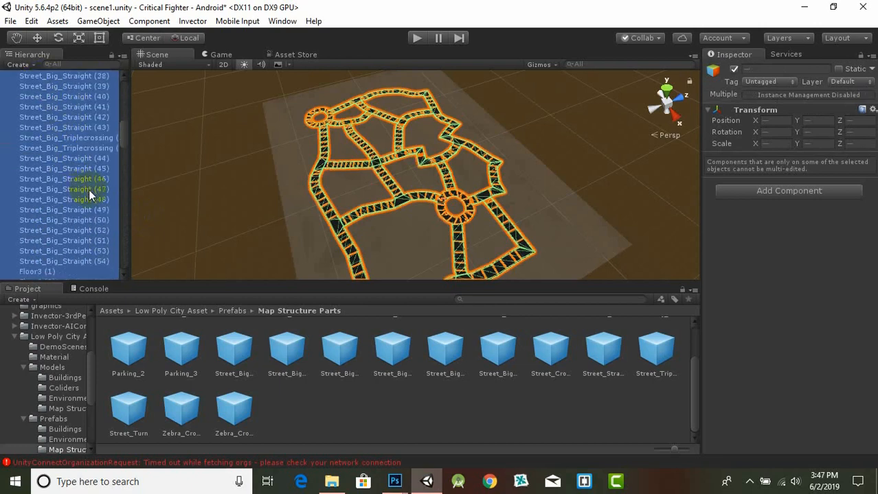
pyautogui.scroll(-15, 92, 189)
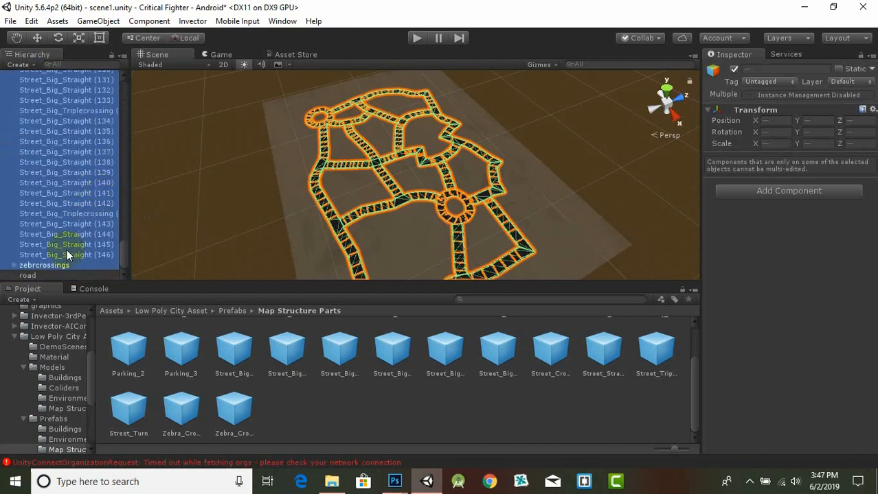
pyautogui.moveTo(60, 260); pyautogui.dragTo(35, 276)
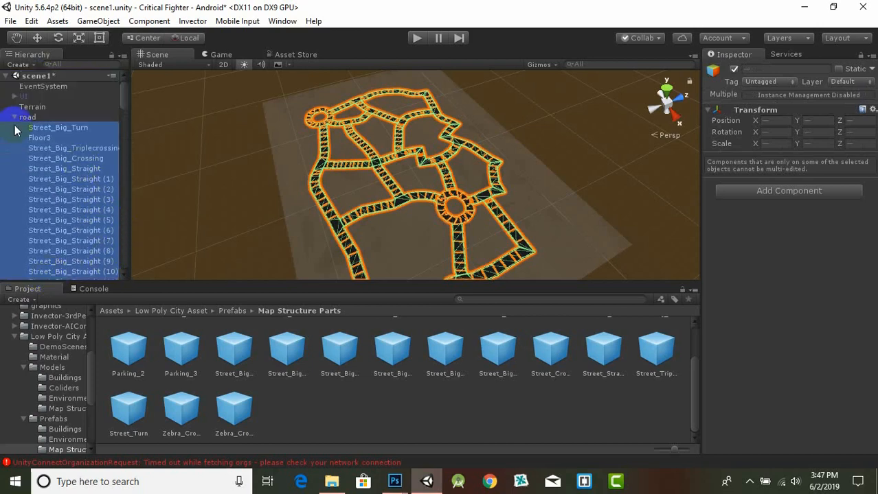
pyautogui.click(14, 118)
# Try moving the whole road group along the Z axis and undo the move
pyautogui.click(29, 117)
pyautogui.scroll(-4, 325, 186)
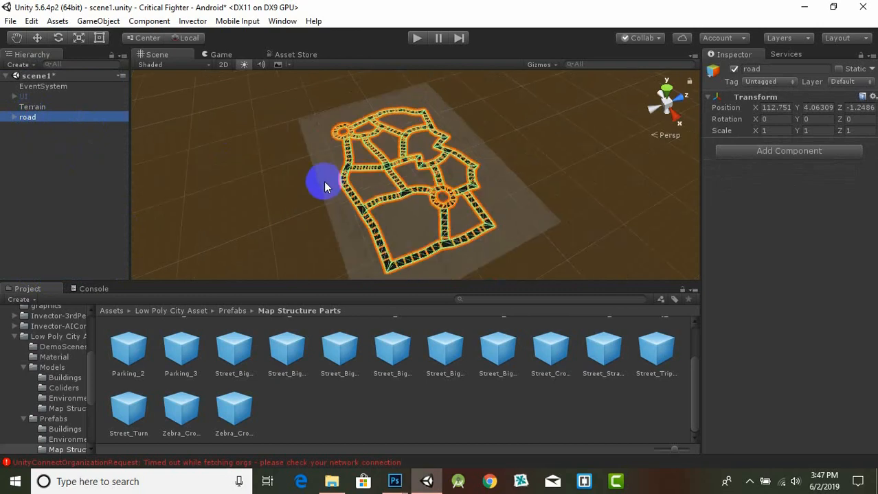
pyautogui.click(37, 38)
pyautogui.moveTo(472, 165); pyautogui.dragTo(458, 195)
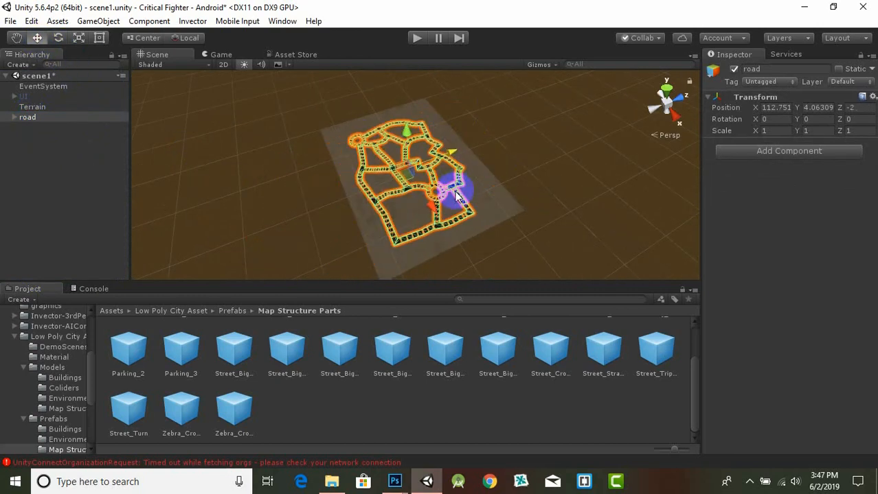
pyautogui.hotkey('ctrl', 'z')
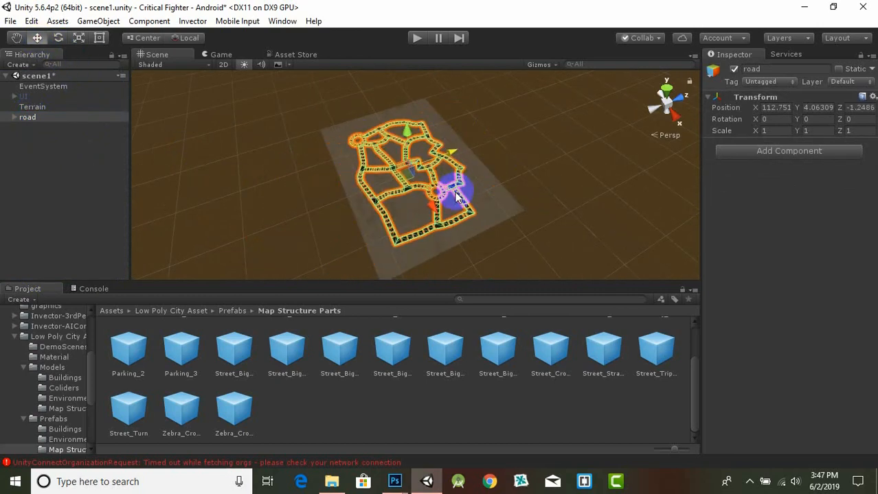
# Open the prefebs folder in Assets and rename the scene's road group as road2
pyautogui.click(116, 312)
pyautogui.doubleClick(569, 347)
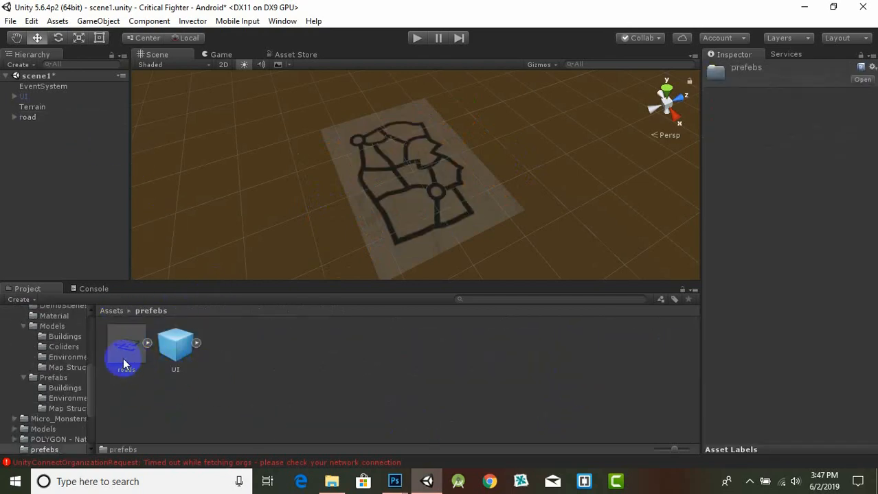
pyautogui.click(21, 117)
pyautogui.rightClick(34, 118)
pyautogui.click(68, 160)
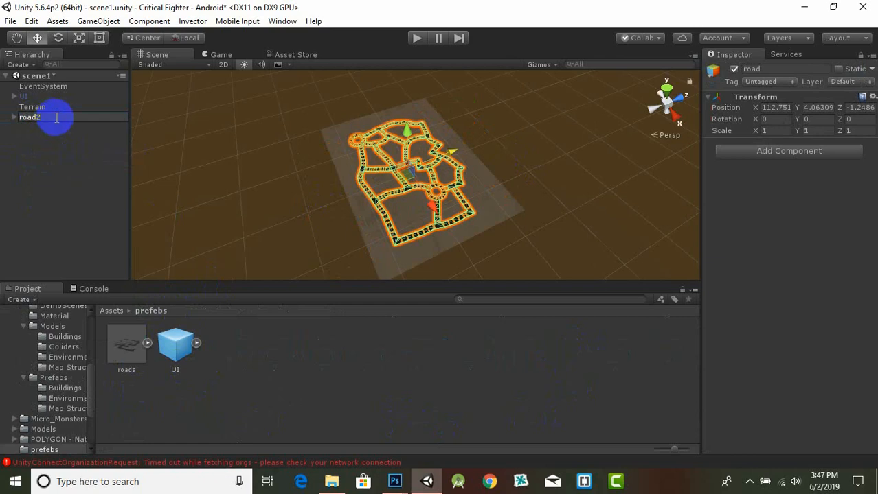
pyautogui.press('Return')
# Create a prefab from the road2 group in the prefebs folder and deselect the group
pyautogui.click(42, 137)
pyautogui.click(38, 116)
pyautogui.moveTo(28, 120); pyautogui.dragTo(202, 336)
pyautogui.click(235, 195)
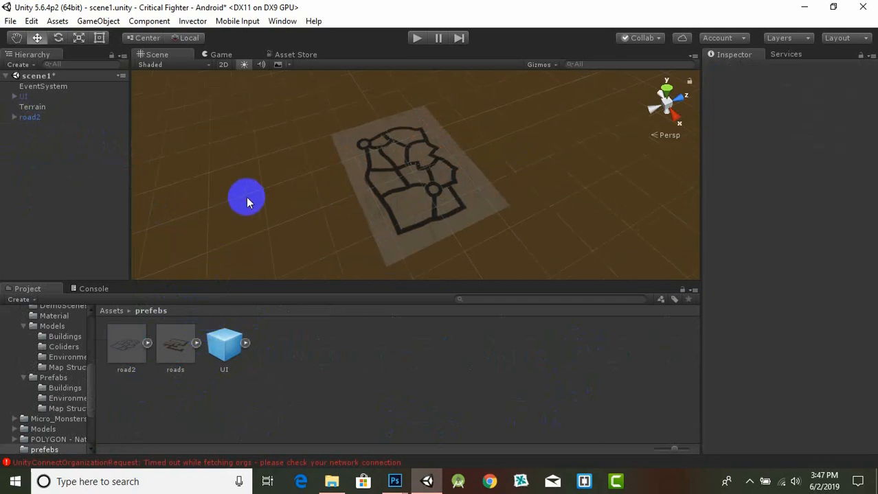
# Select the road2 prefab and expand the contents of the older roads prefab
pyautogui.click(133, 349)
pyautogui.click(200, 344)
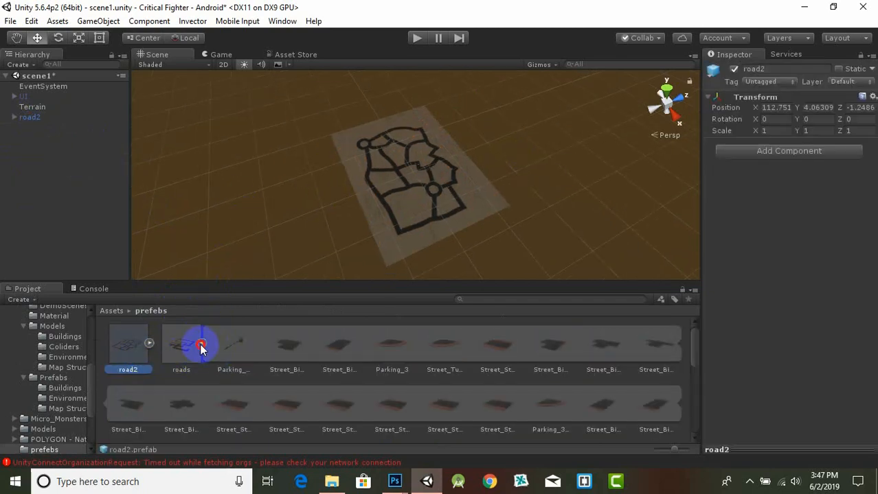
# Collapse the roads prefab's contents, and try placing a second road2 instance in the scene before deleting that copy
pyautogui.click(201, 344)
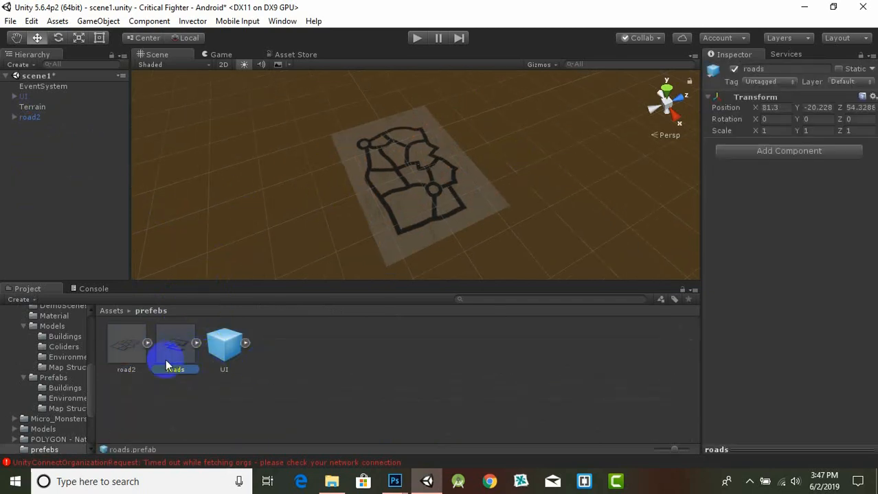
pyautogui.click(125, 353)
pyautogui.moveTo(124, 356); pyautogui.dragTo(240, 204)
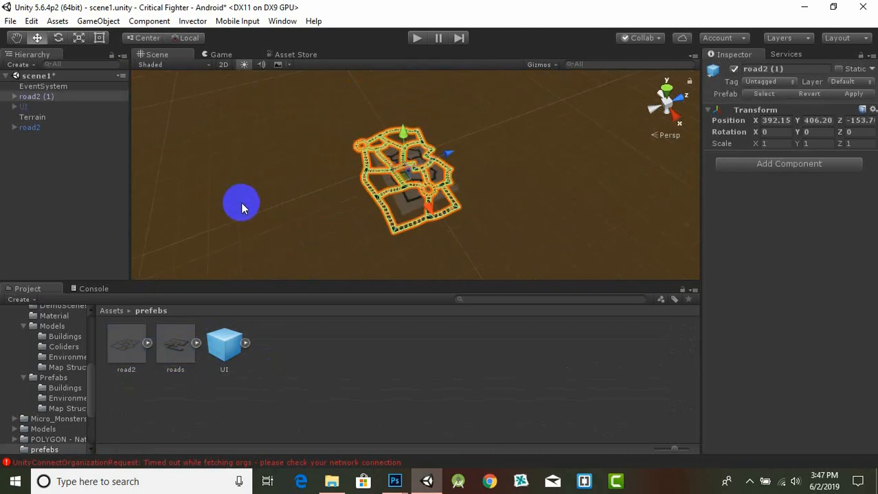
pyautogui.press('Delete')
# Select the terrain beneath the road network and save the scene
pyautogui.scroll(10, 383, 201)
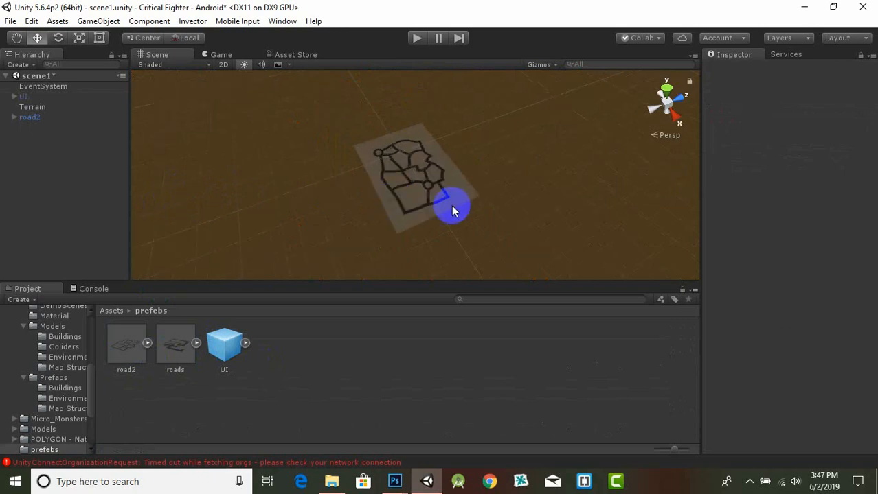
pyautogui.moveTo(517, 207); pyautogui.dragTo(475, 182, button='middle')
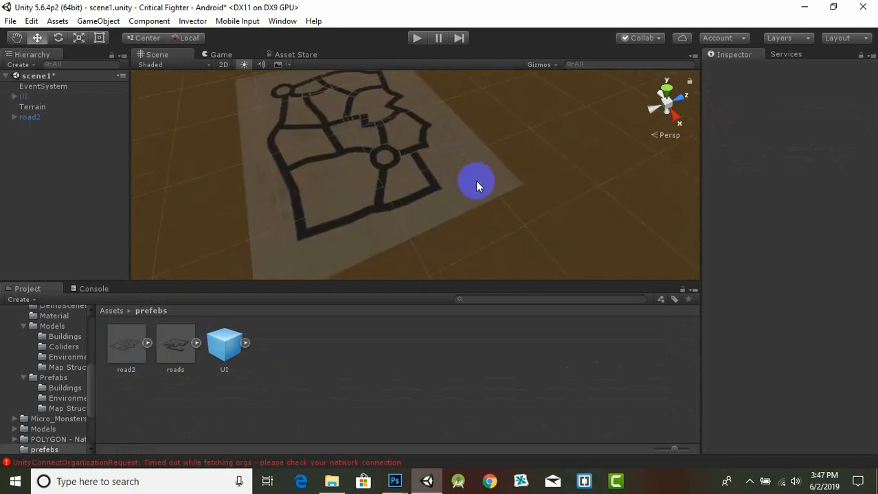
pyautogui.click(487, 196)
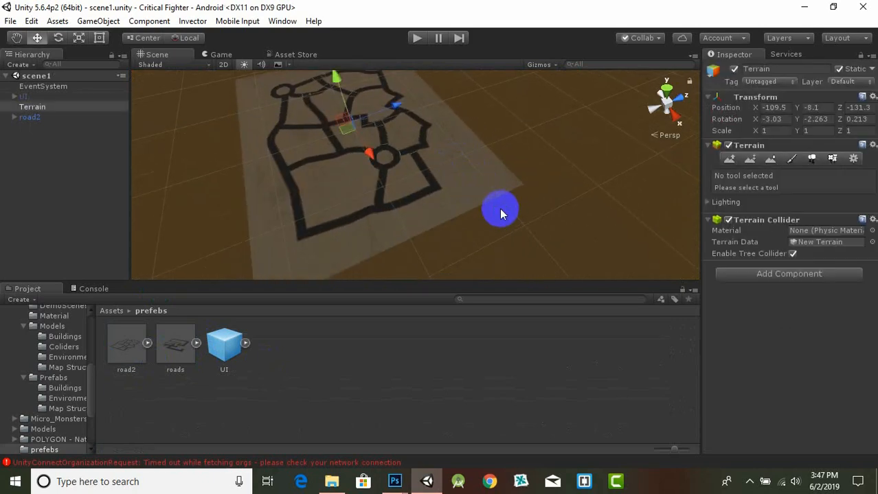
pyautogui.scroll(3, 500, 209)
pyautogui.moveTo(431, 199); pyautogui.dragTo(491, 224, button='middle')
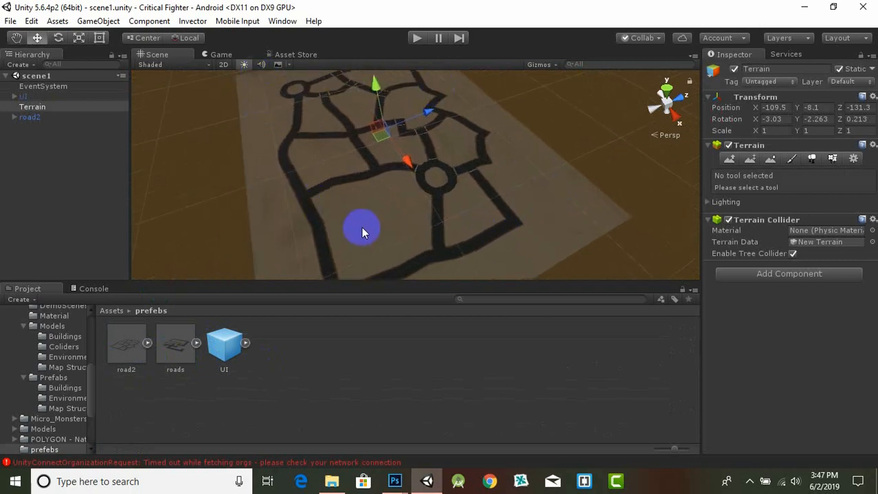
pyautogui.moveTo(482, 119); pyautogui.dragTo(534, 235, button='middle')
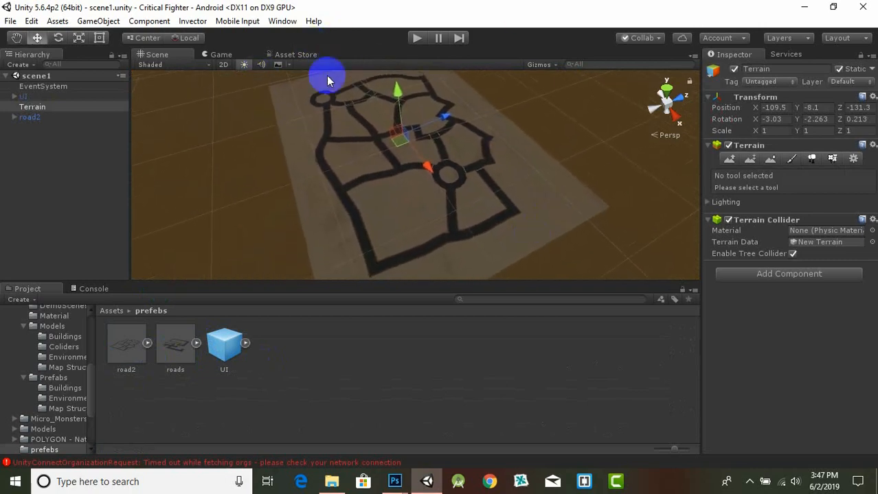